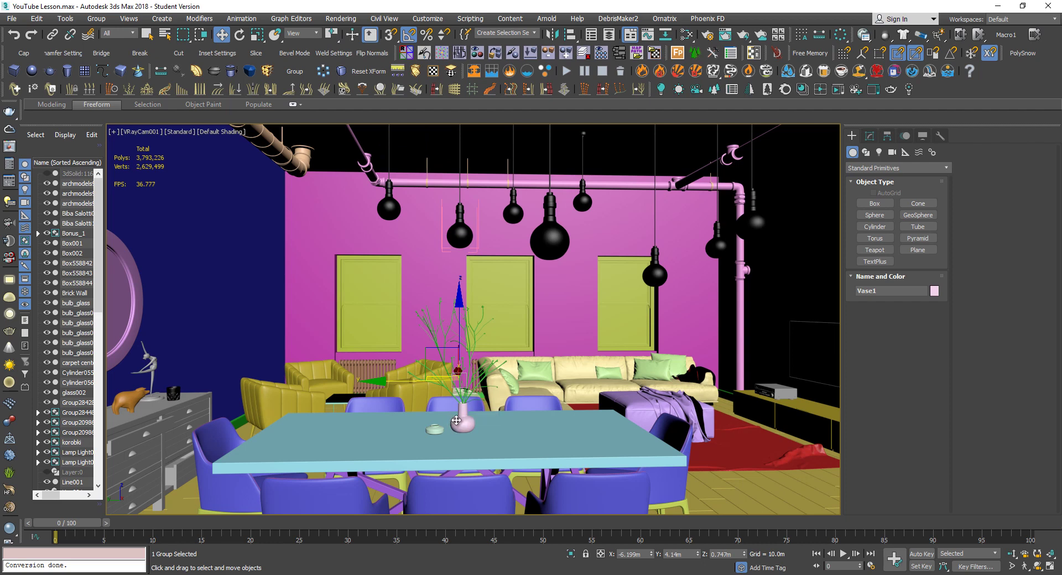
Toggle the Edged Faces display on and off, and switch the viewport from the VRay camera to the Perspective view
key(F4)
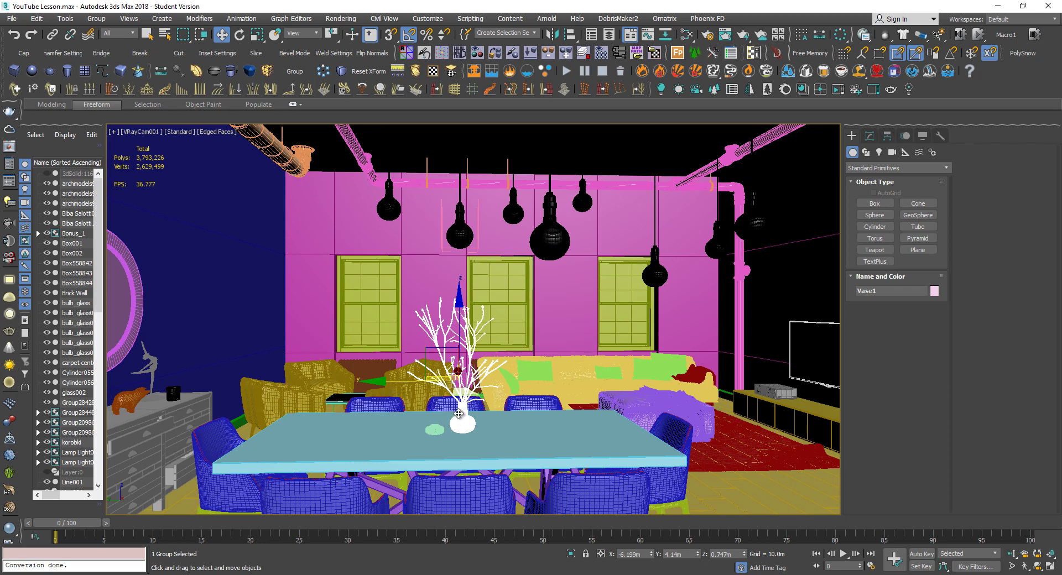
key(F4)
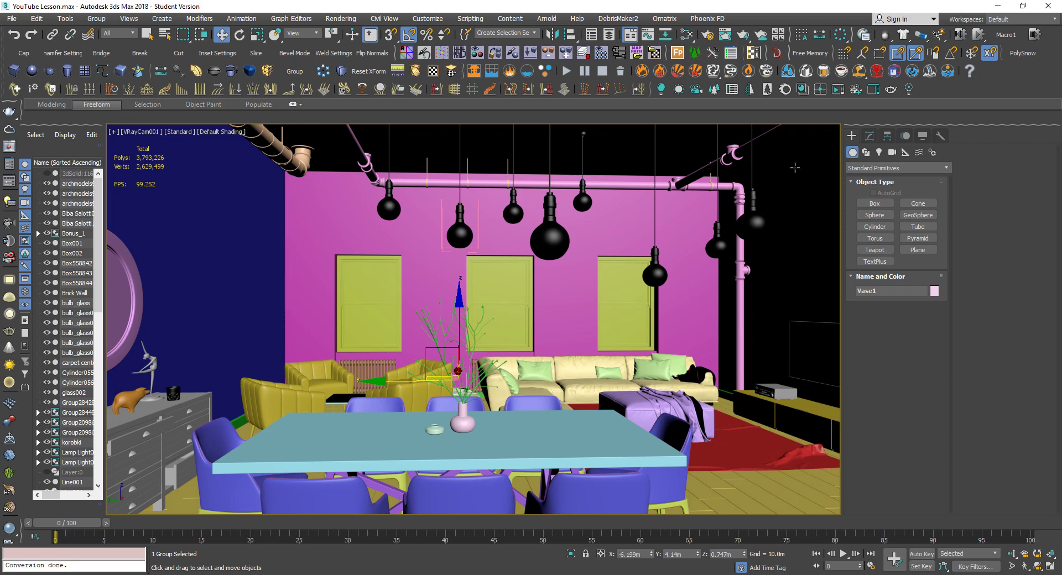
key(p)
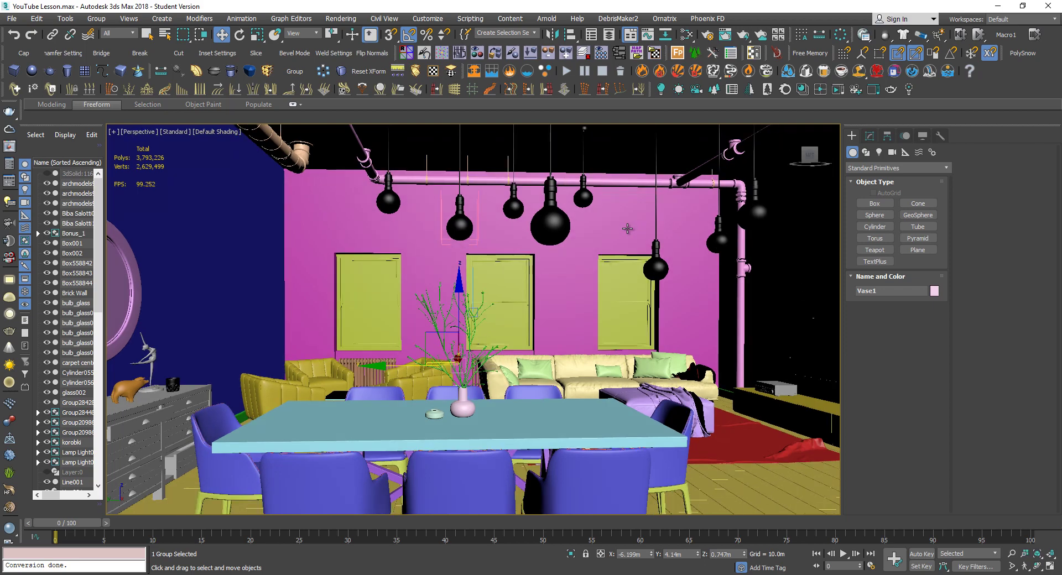
middle_drag(627, 228, 423, 354)
mouse_move(685, 226)
middle_down()
mouse_move(391, 326)
mouse_move(598, 254)
mouse_move(434, 273)
middle_up()
mouse_move(701, 287)
middle_down()
mouse_move(497, 310)
mouse_move(485, 329)
middle_up()
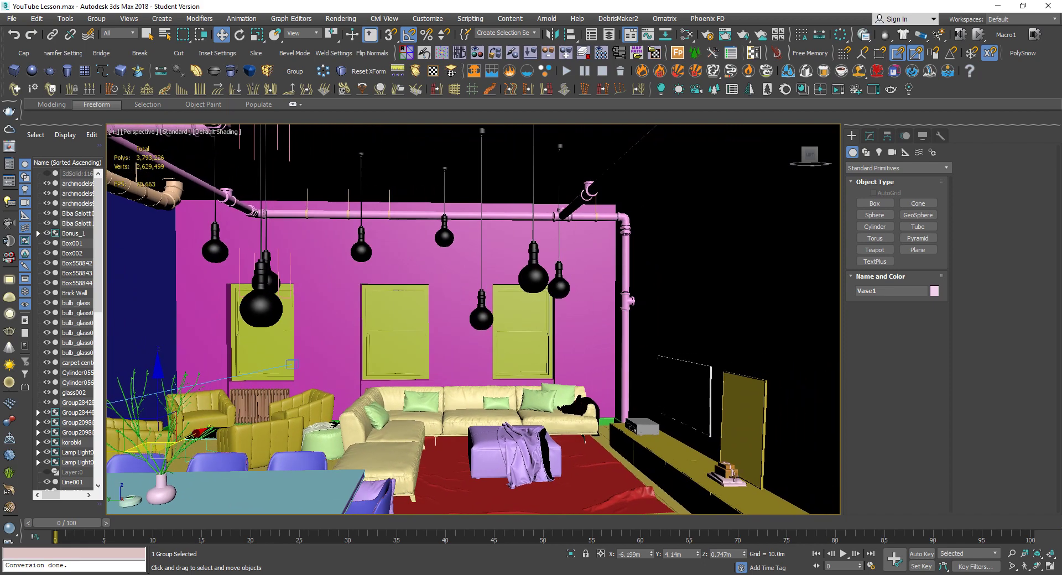
Focus on the pipe fitting near the ceiling and examine the pipes and lamps around the back wall
click(589, 190)
key(z)
middle_drag(657, 215, 627, 126)
scroll(545, 239, down, 2)
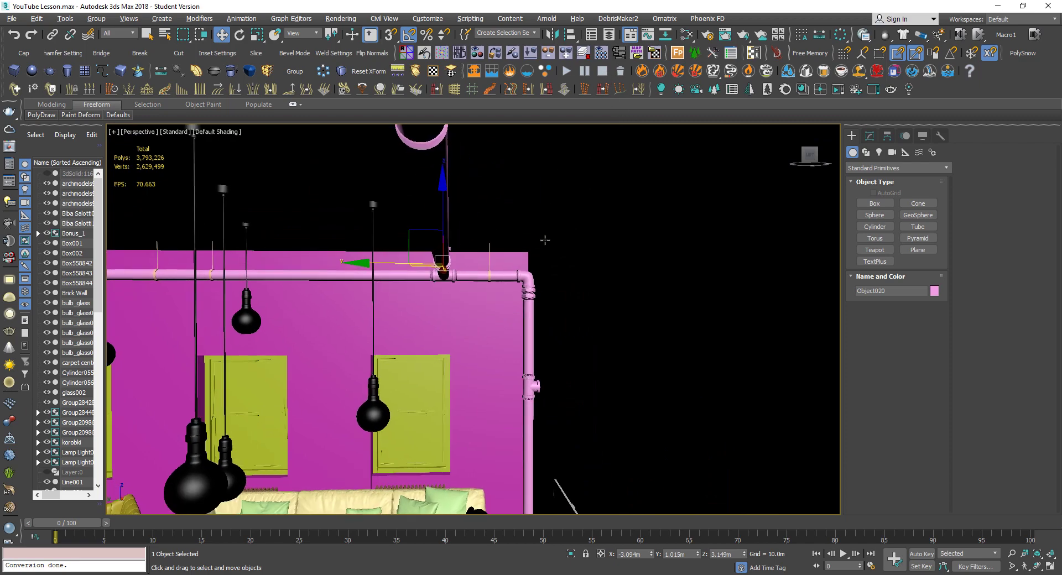
scroll(545, 308, up, 5)
scroll(546, 292, down, 6)
scroll(546, 293, up, 1)
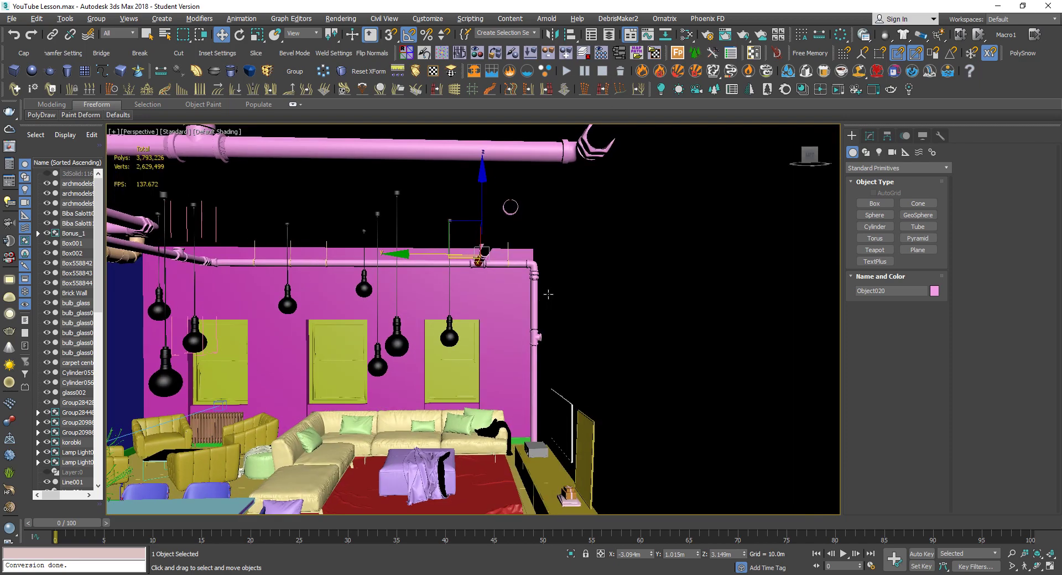
middle_drag(532, 316, 554, 192)
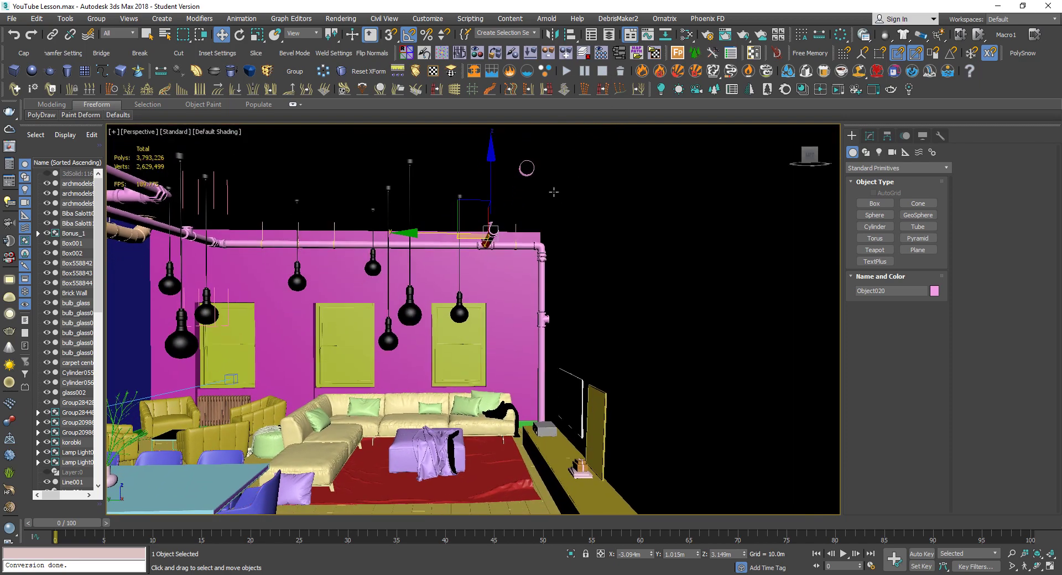
alt+middle_drag(531, 256, 542, 253)
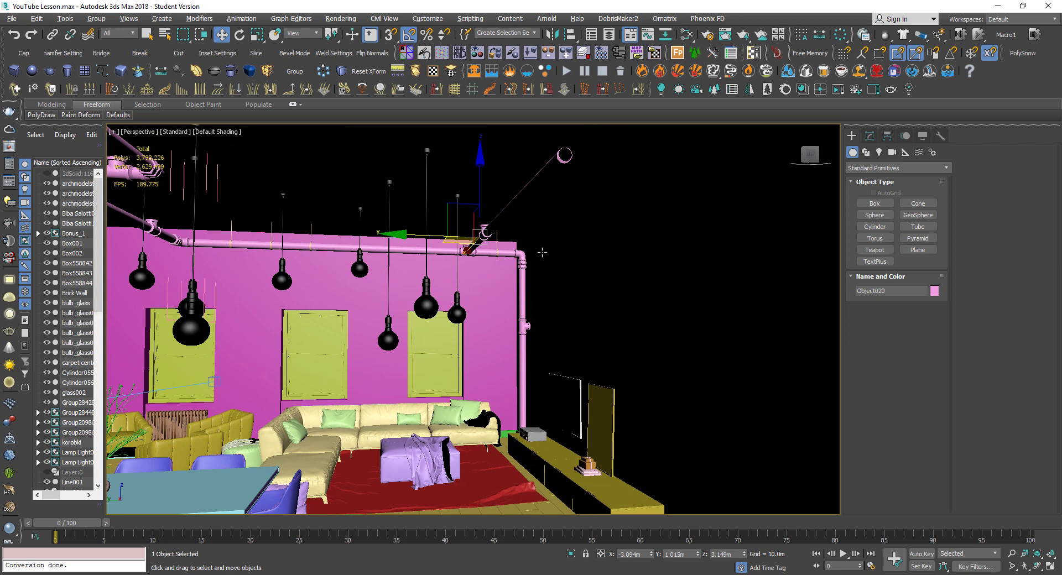
Look through the available viewport shading modes, including the Stylized options, without changing the current mode
click(184, 134)
click(353, 147)
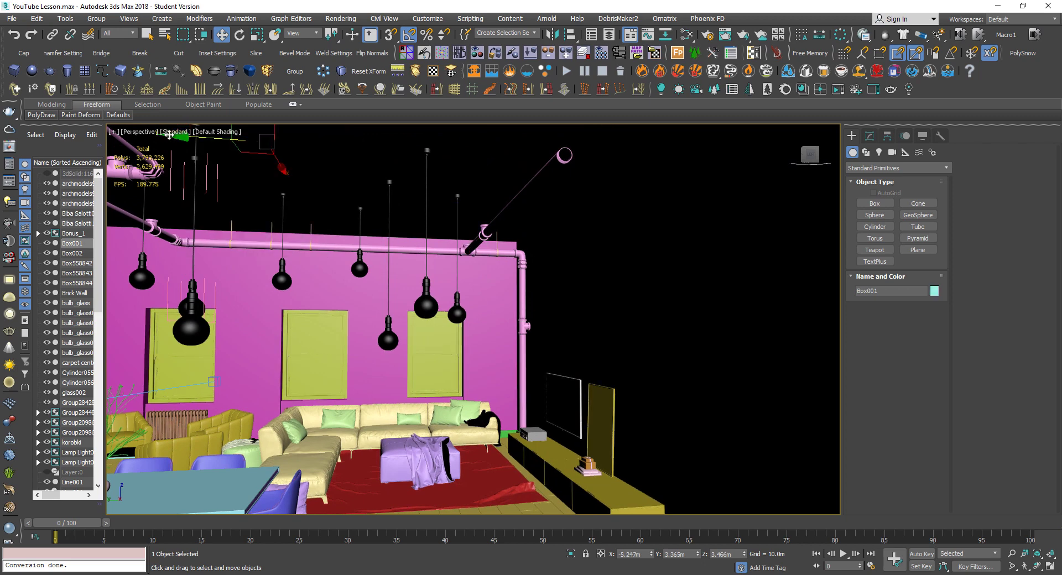
click(209, 132)
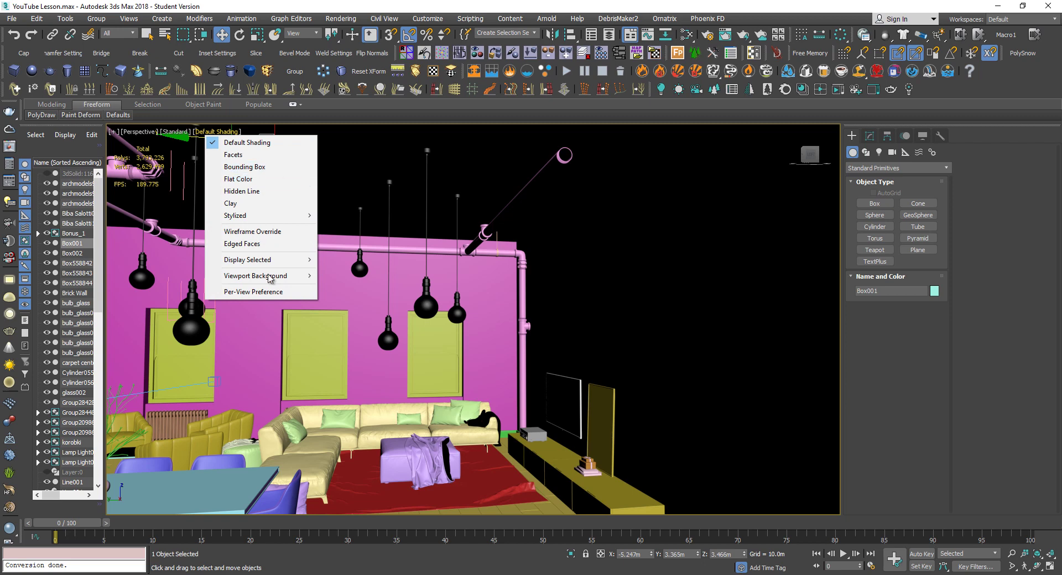
mouse_move(289, 217)
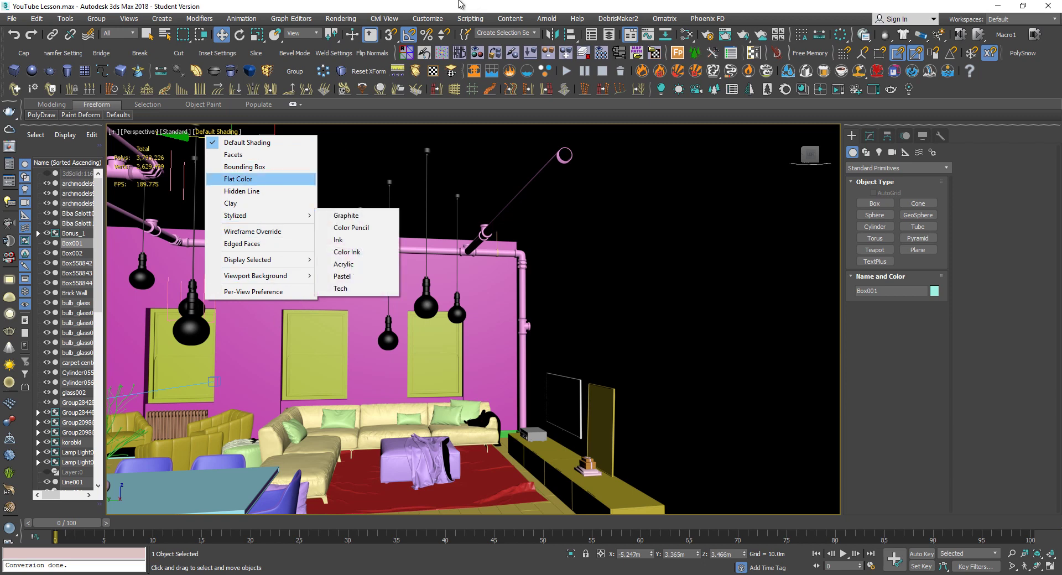
click(445, 15)
click(444, 8)
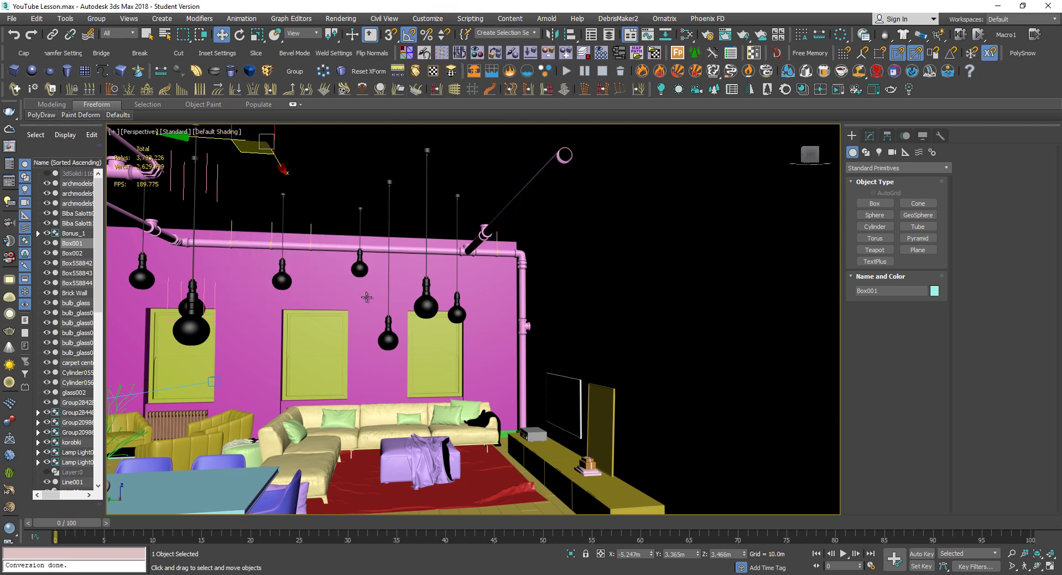
Create a sphere with a radius of about 0.38 m on the floor in front of the ottoman and isolate it
middle_drag(365, 296, 619, 256)
middle_drag(339, 264, 552, 253)
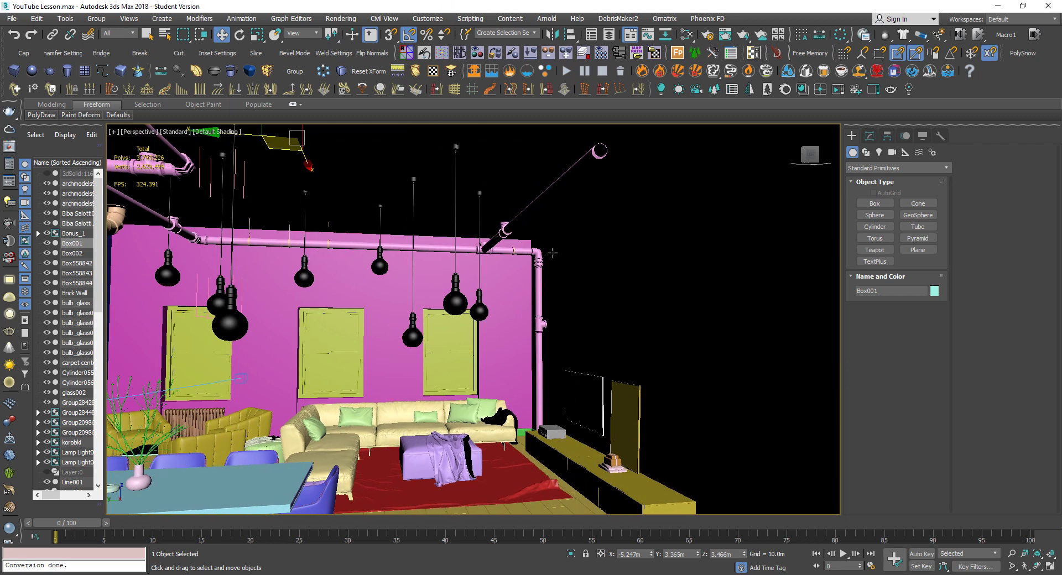
middle_drag(272, 324, 360, 309)
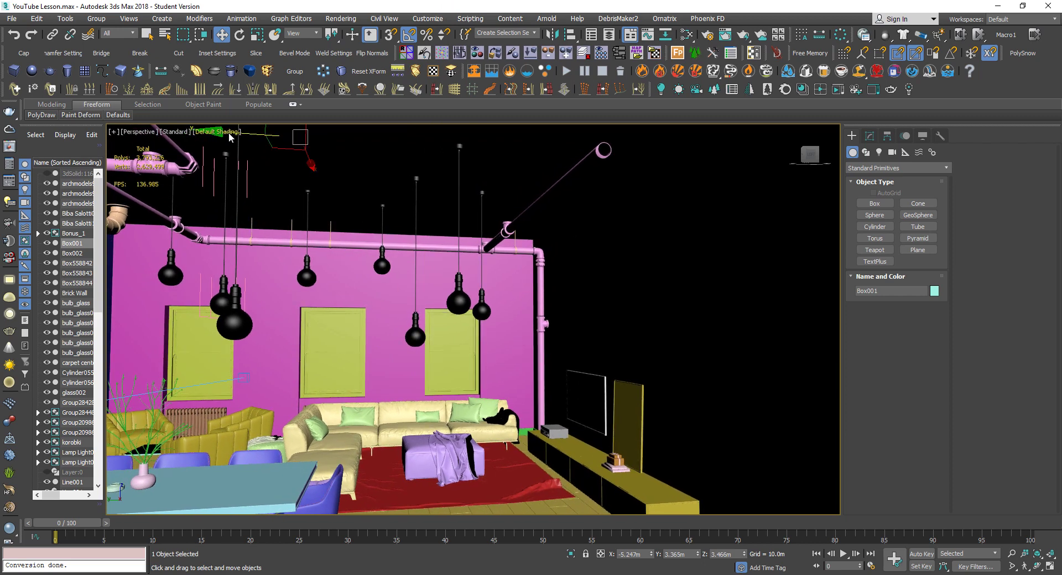
click(879, 215)
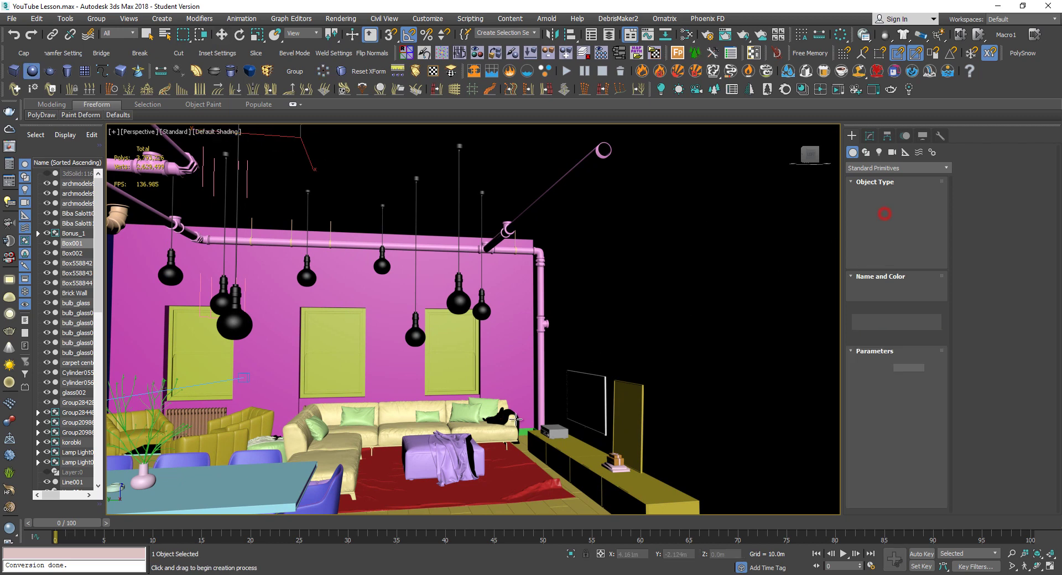
drag(408, 501, 433, 509)
right_click(433, 510)
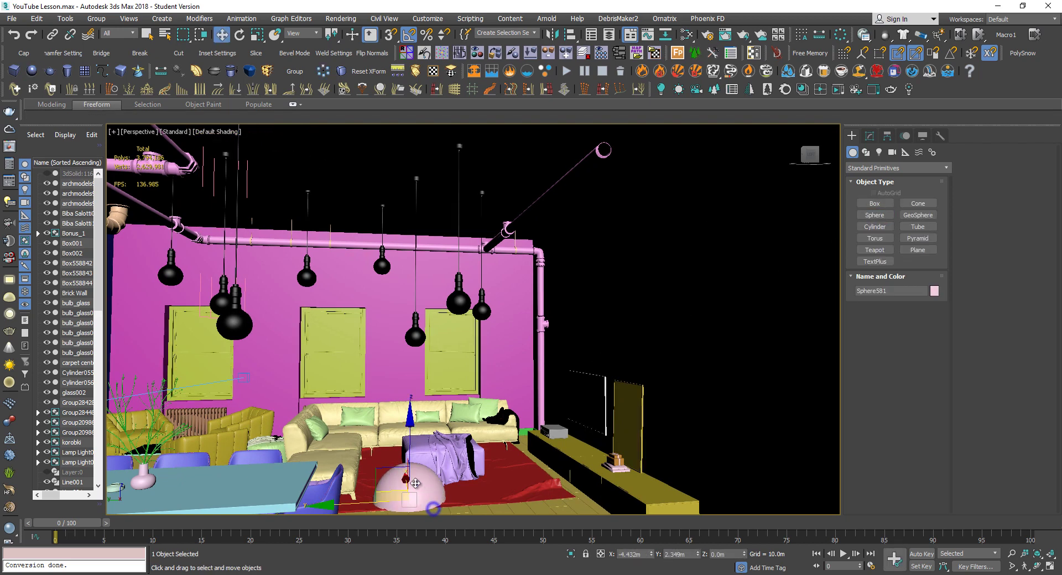
key(alt+q)
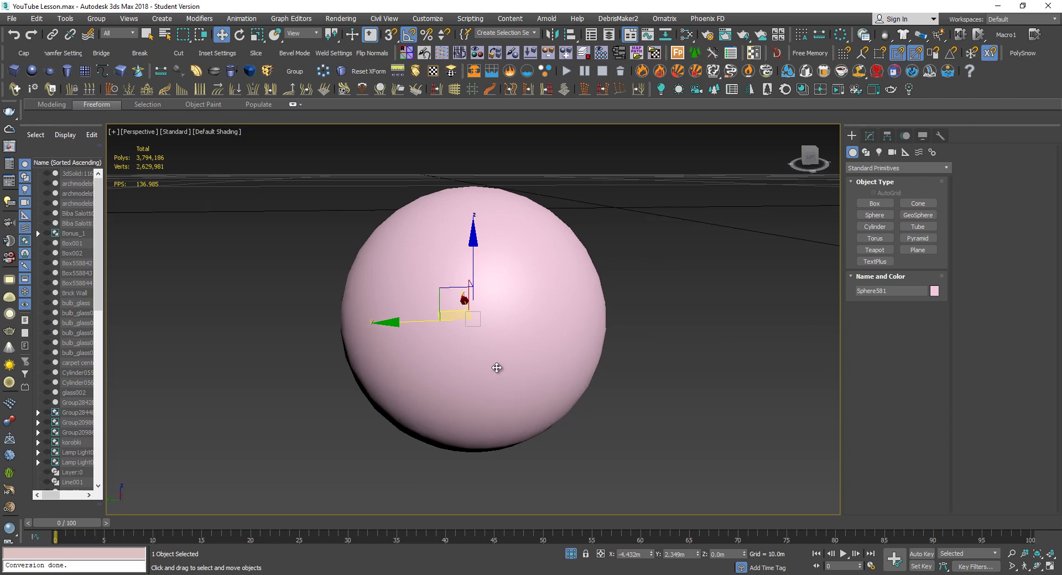
scroll(497, 365, up, 2)
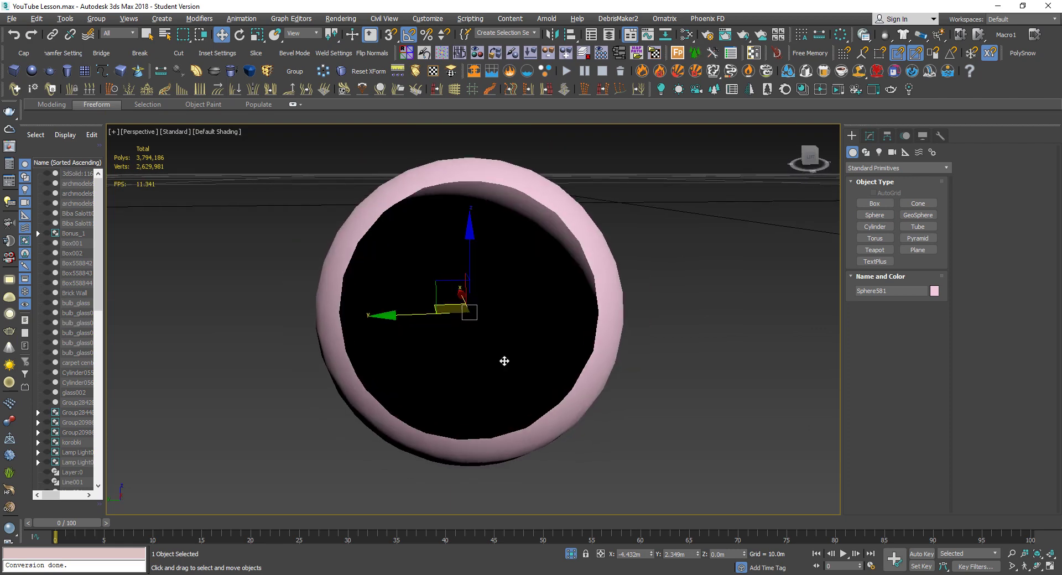
scroll(504, 362, down, 2)
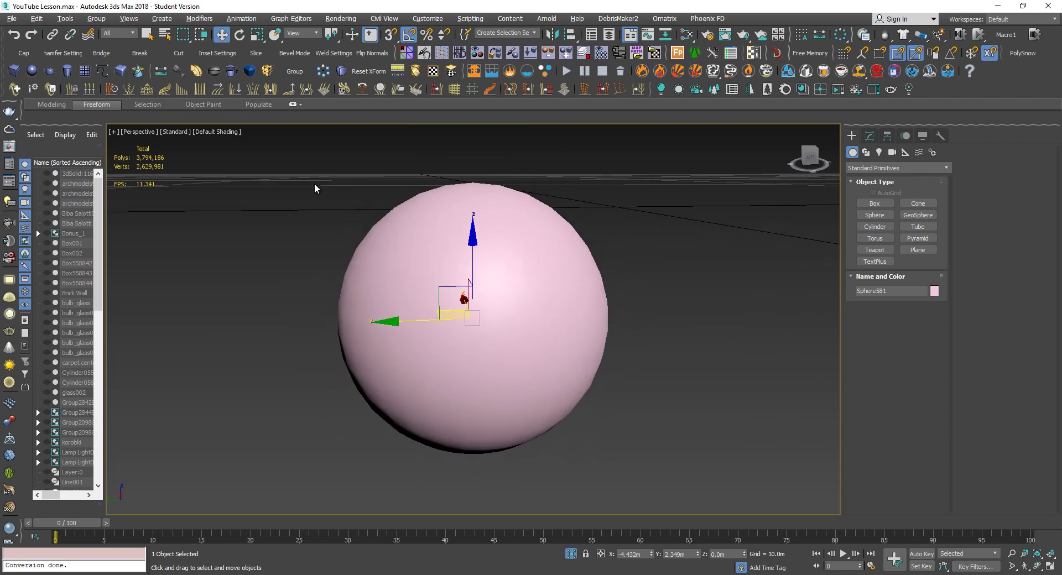
Alternate the viewport shading between Facets and Default Shading to compare the sphere's surface, ending on Facets
click(227, 133)
click(255, 158)
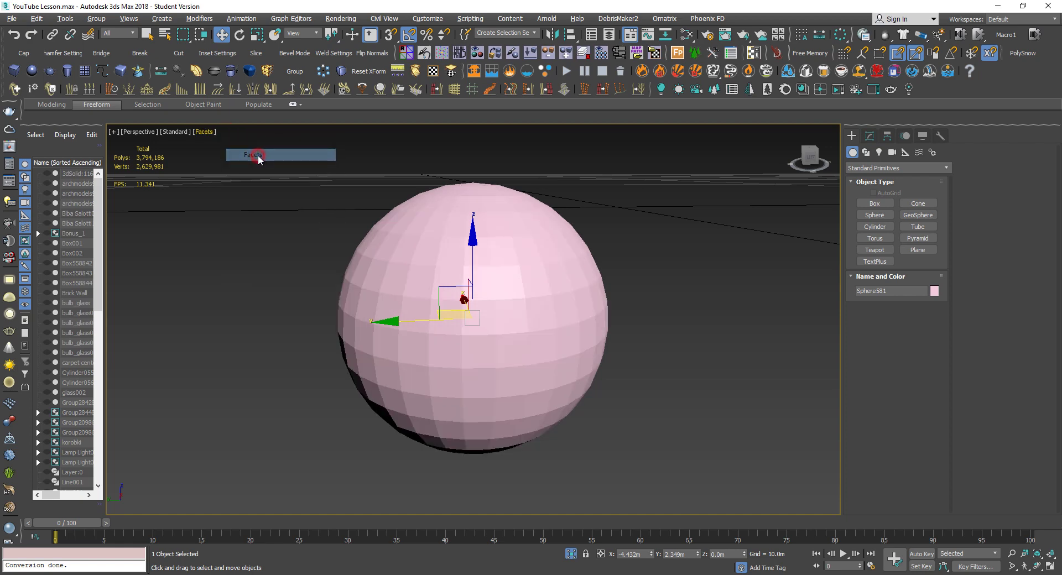
click(671, 363)
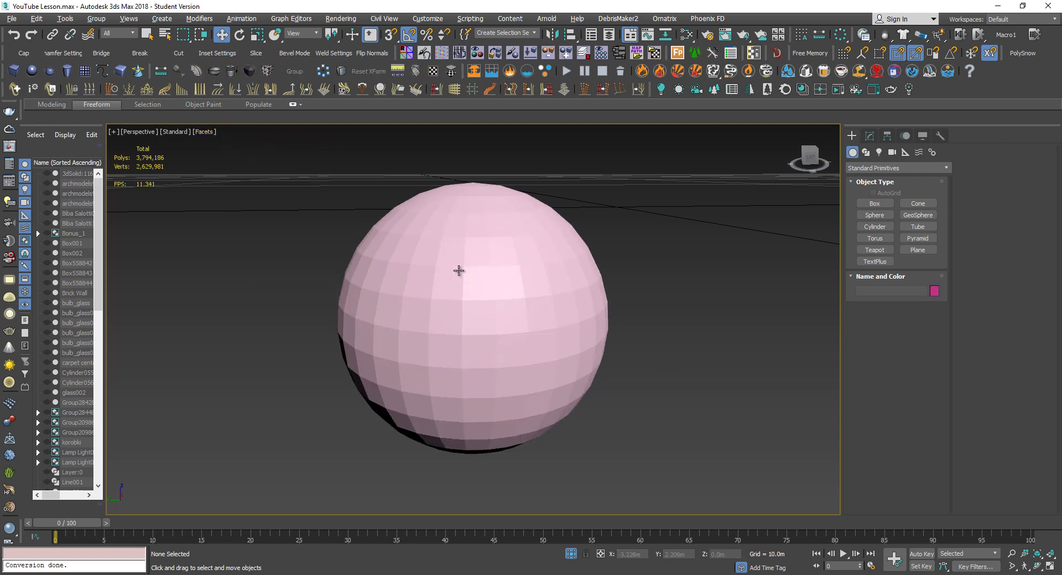
click(204, 134)
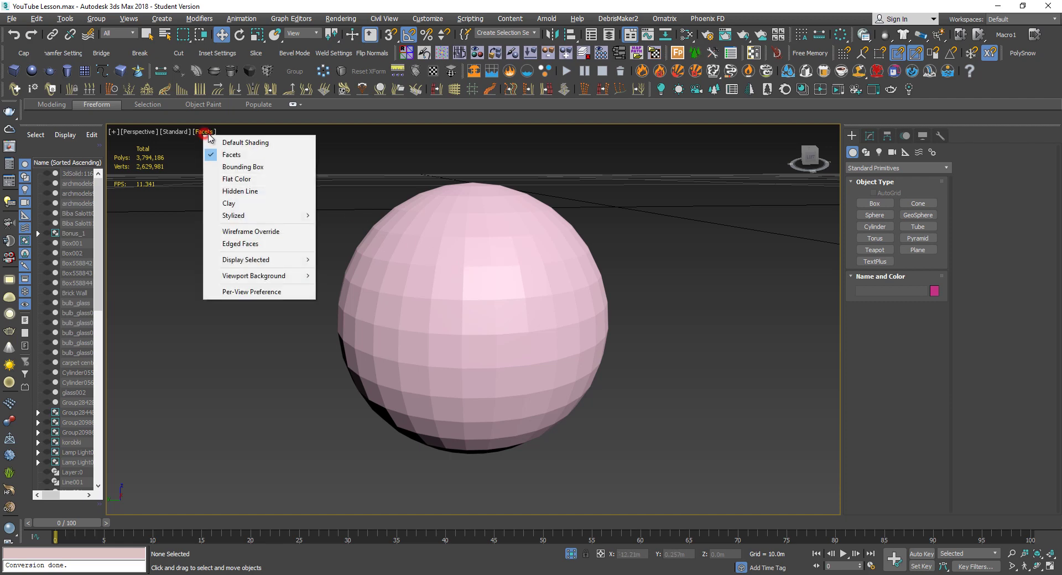
click(207, 144)
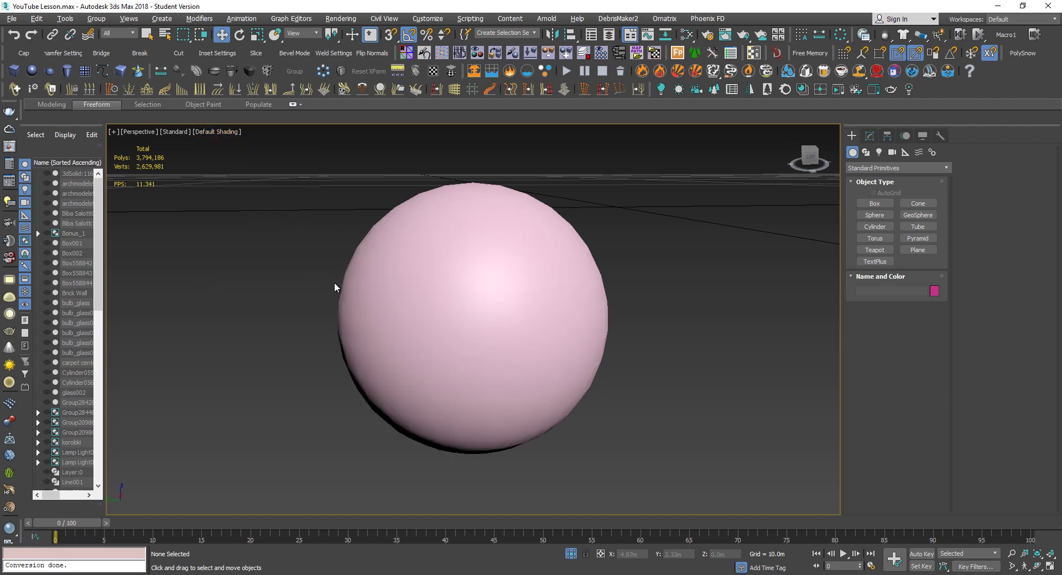
click(218, 132)
click(254, 156)
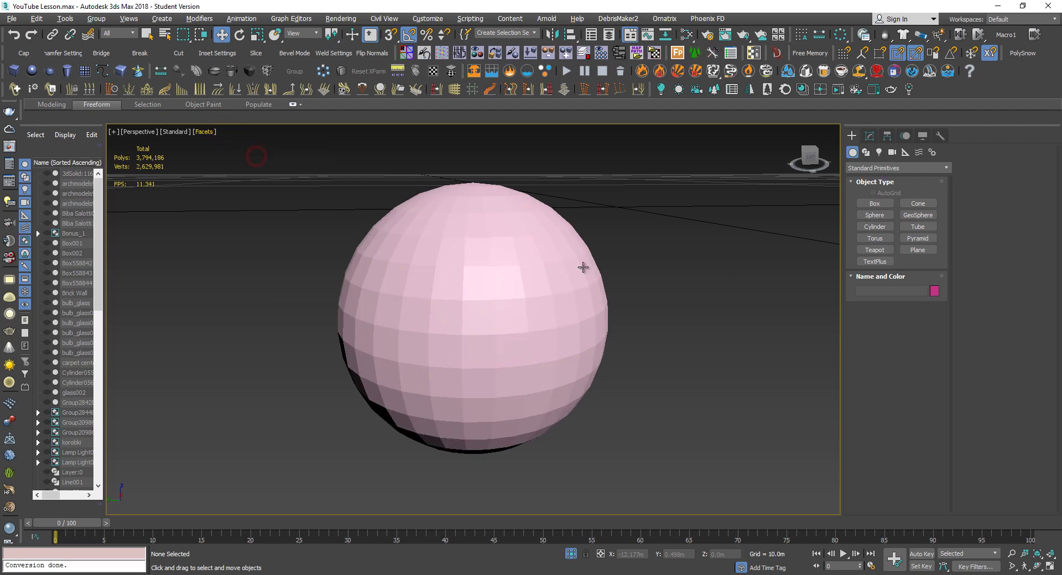
Set the sphere's segments to 200 with Edged Faces on, then turn the edge display off and deselect the sphere
click(533, 259)
click(869, 136)
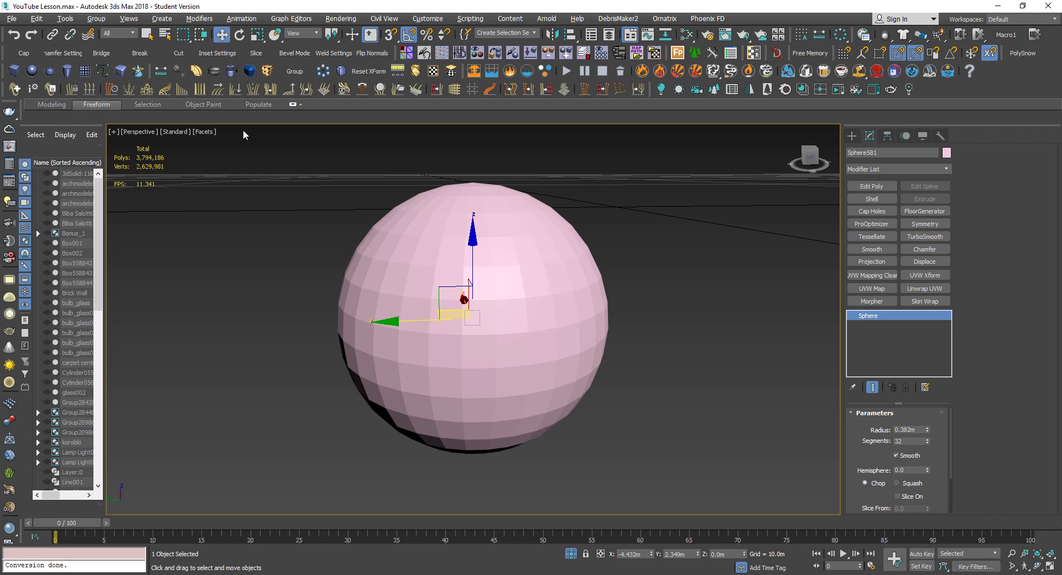
key(F4)
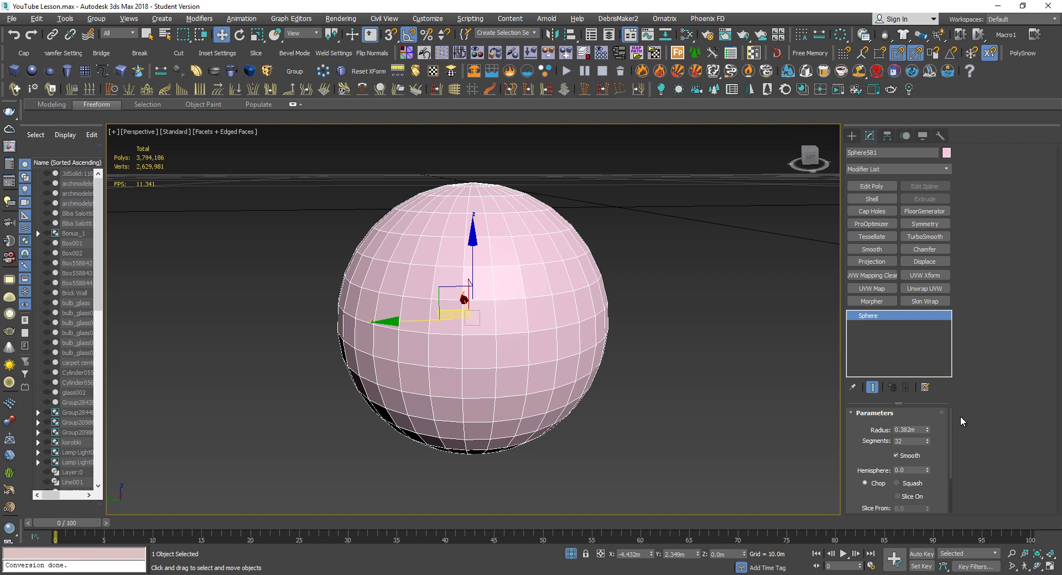
double_click(916, 439)
text(200)
key(Return)
click(644, 445)
key(F4)
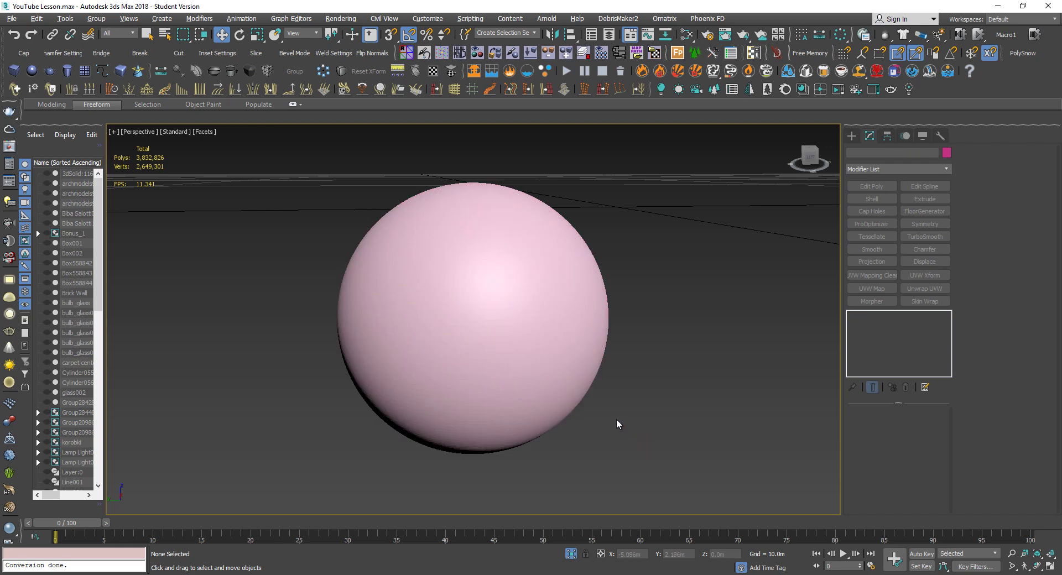
Reselect the sphere and set its segments to 150
click(541, 315)
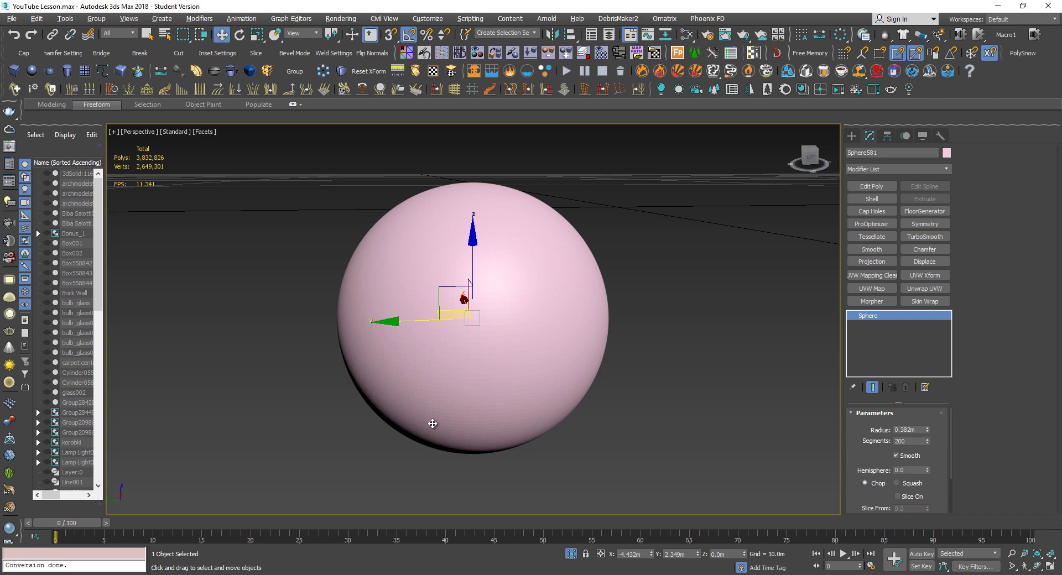
drag(397, 409, 416, 433)
key(ctrl+z)
double_click(917, 440)
text(100)
Return the viewport to Default Shading and delete the isolated sphere
click(205, 139)
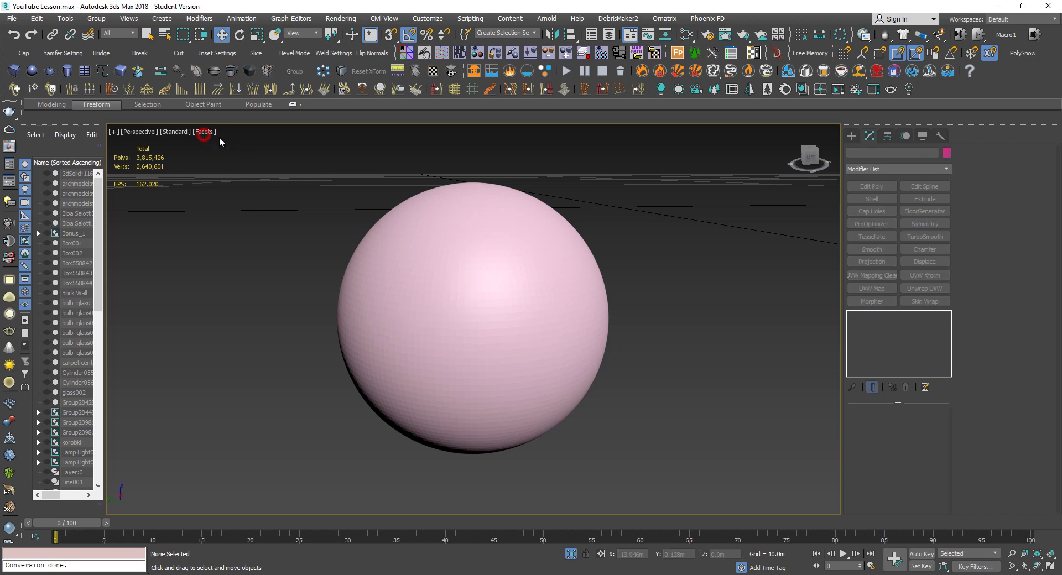
click(203, 132)
click(253, 143)
click(459, 375)
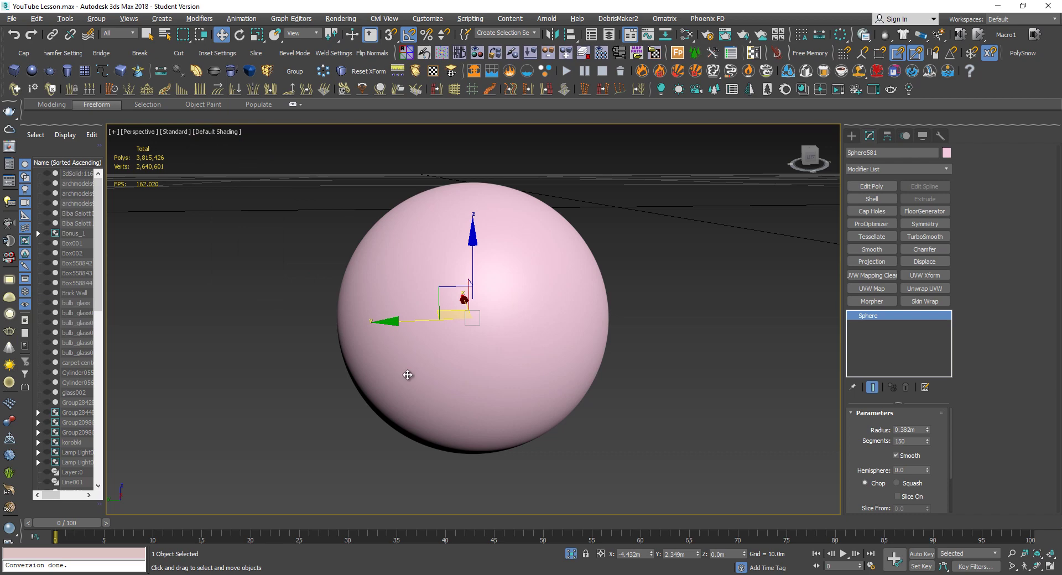
key(Delete)
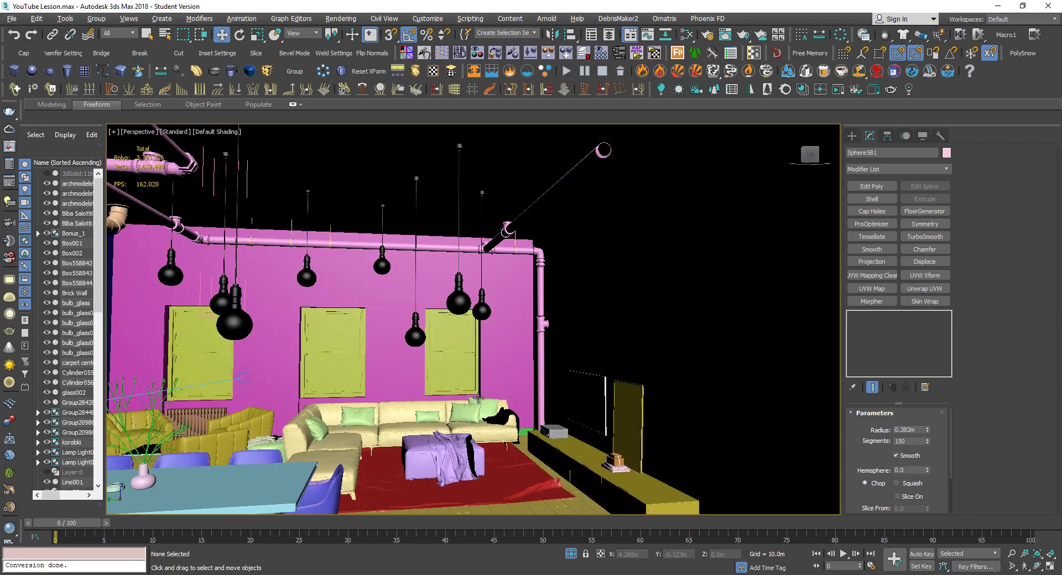
Select the ottoman on the red rug, frame it, and examine the living area from around it
alt+middle_drag(551, 365, 592, 372)
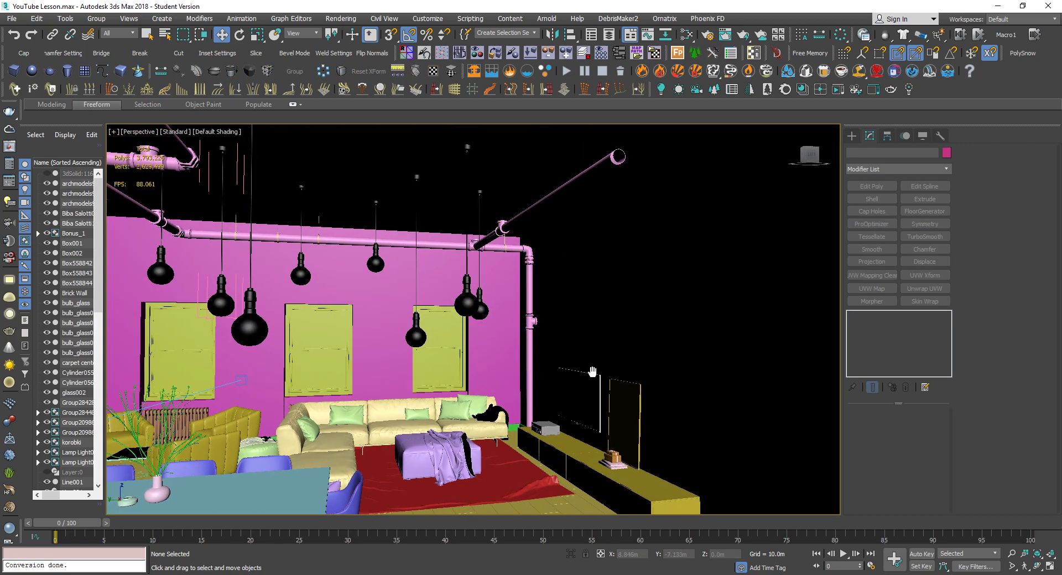
click(459, 451)
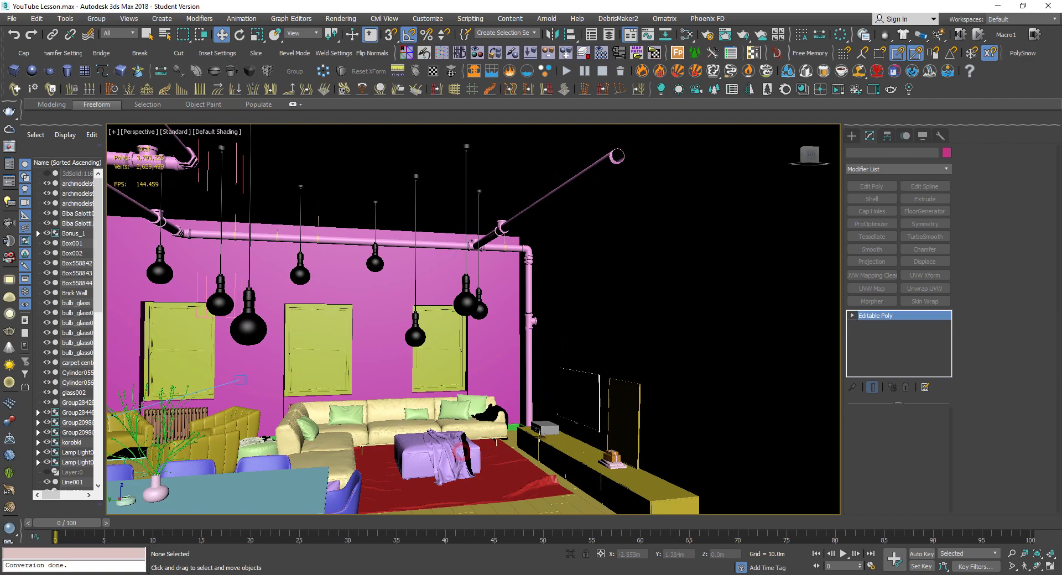
key(z)
alt+middle_drag(619, 404, 634, 344)
scroll(634, 319, down, 6)
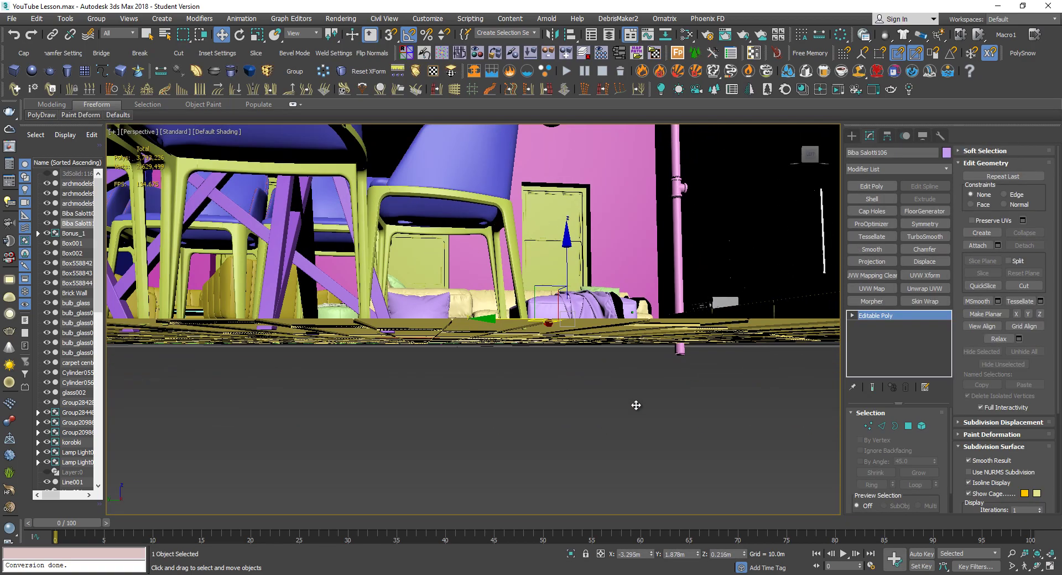
alt+middle_drag(636, 405, 631, 427)
middle_drag(607, 337, 533, 423)
scroll(544, 372, down, 2)
scroll(546, 382, down, 3)
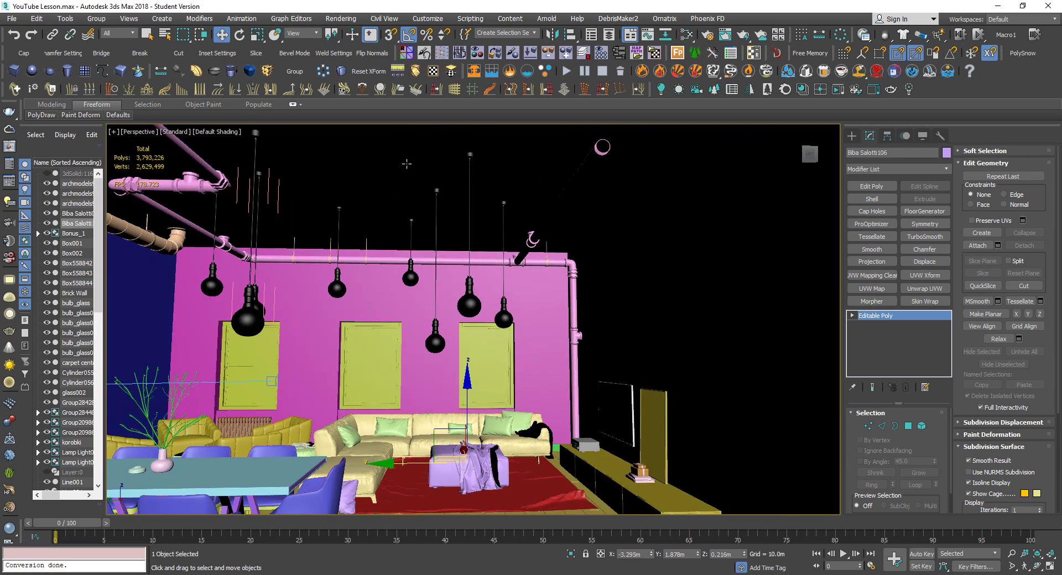
Examine the shading of the walls, pendant lamps, sofa and ottoman from several angles, framing a green sofa pillow along the way
alt+middle_drag(671, 357, 208, 223)
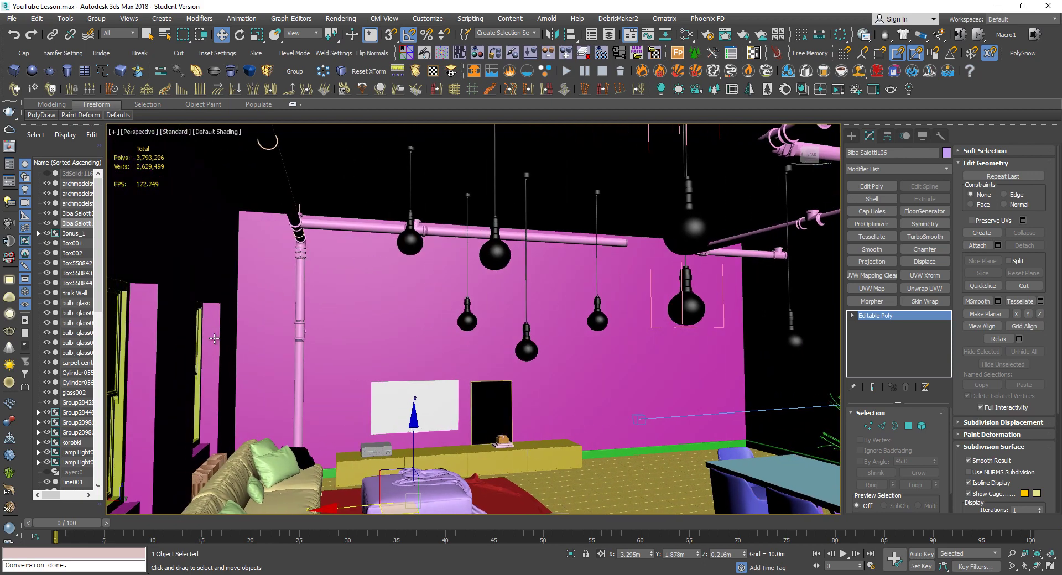
alt+middle_drag(399, 330, 448, 330)
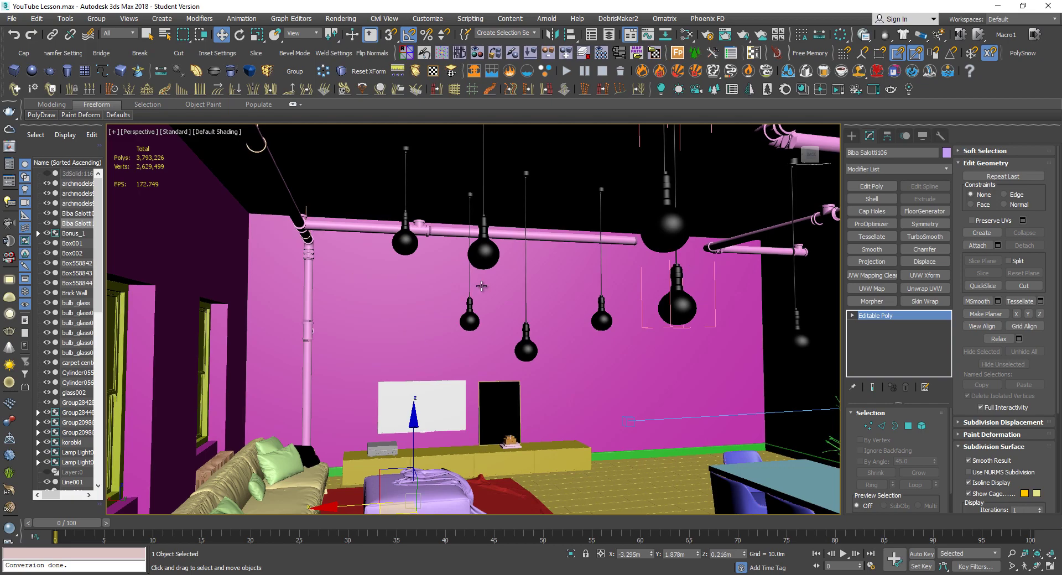
alt+middle_drag(483, 309, 155, 425)
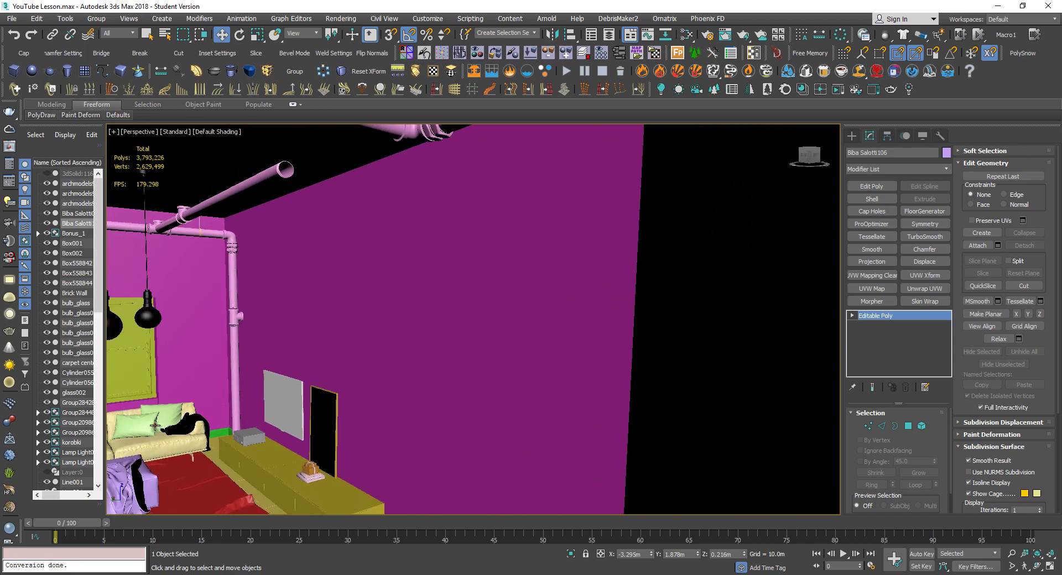
click(156, 424)
key(z)
alt+middle_drag(291, 372, 114, 303)
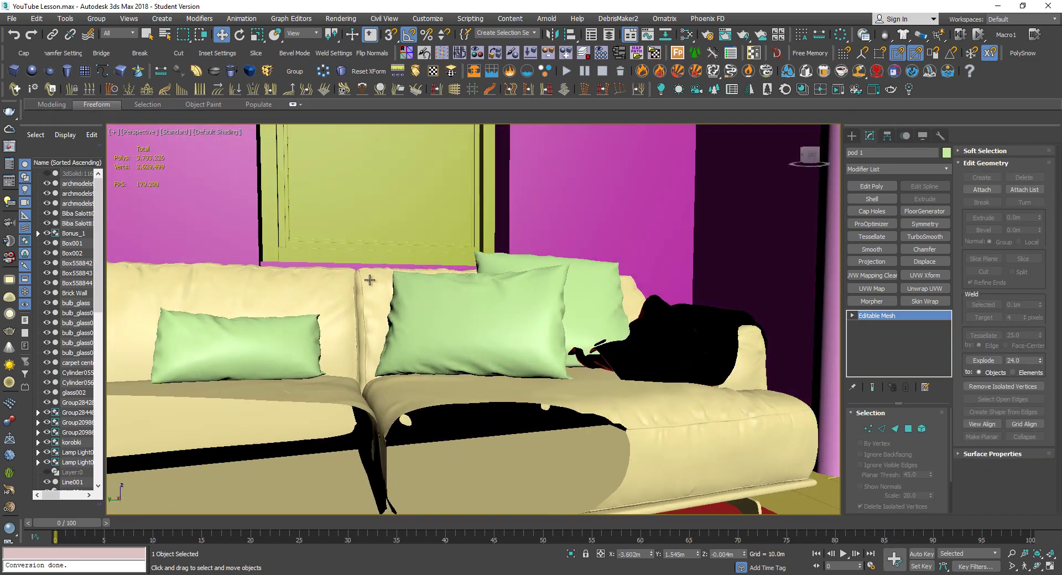
scroll(369, 280, down, 9)
middle_drag(385, 339, 456, 435)
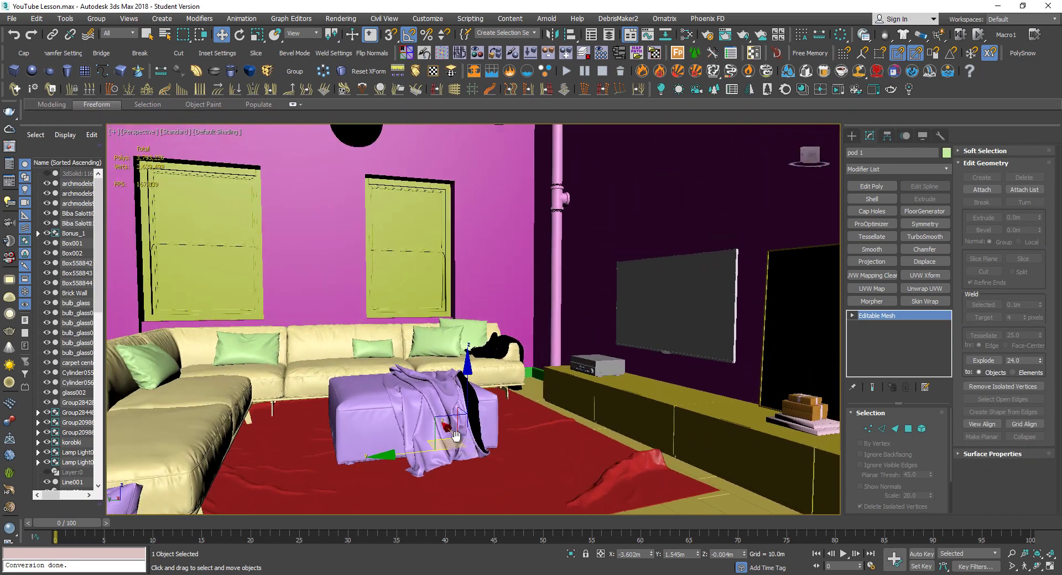
scroll(465, 345, down, 6)
scroll(466, 345, down, 1)
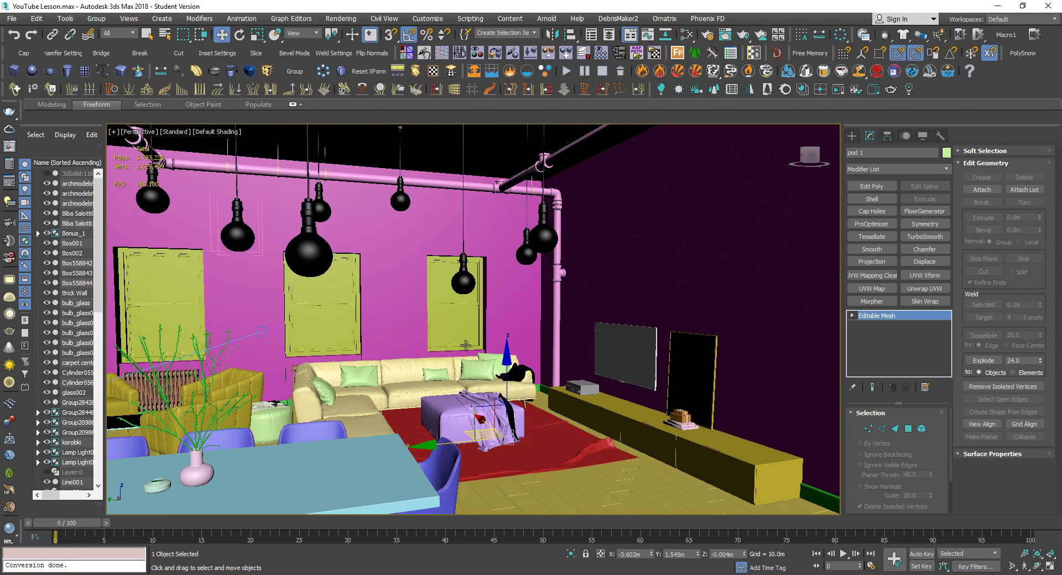
Switch to the VRayCam001 view and review the display performance settings in Viewport Configuration, leaving them as they are
key(c)
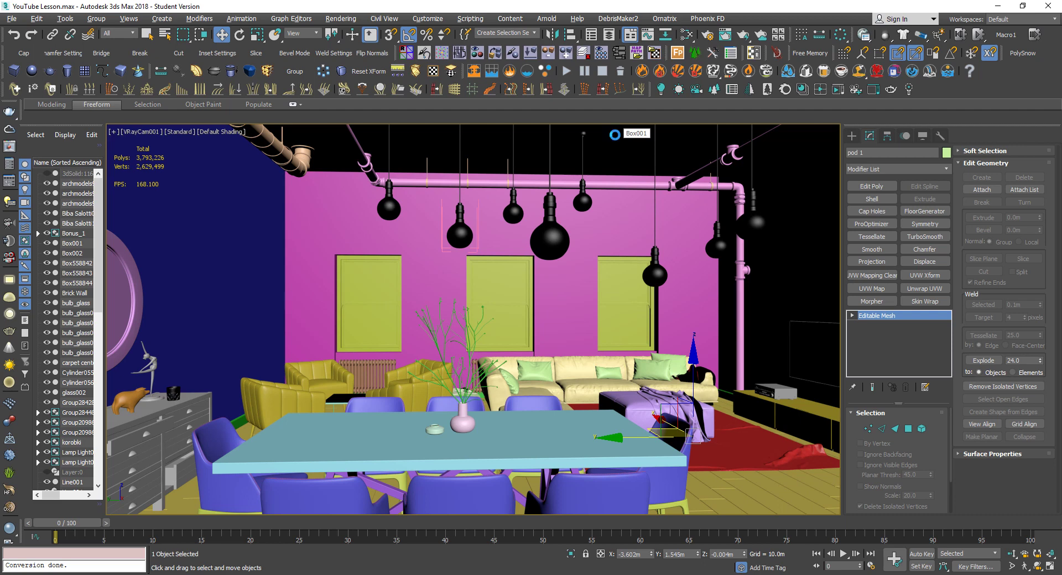
key(alt+b)
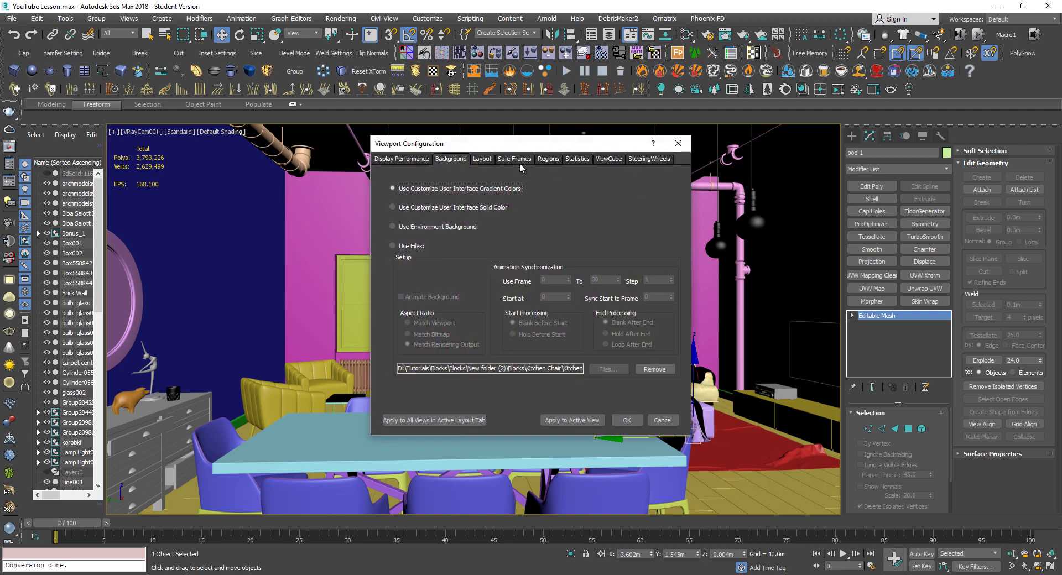
click(400, 159)
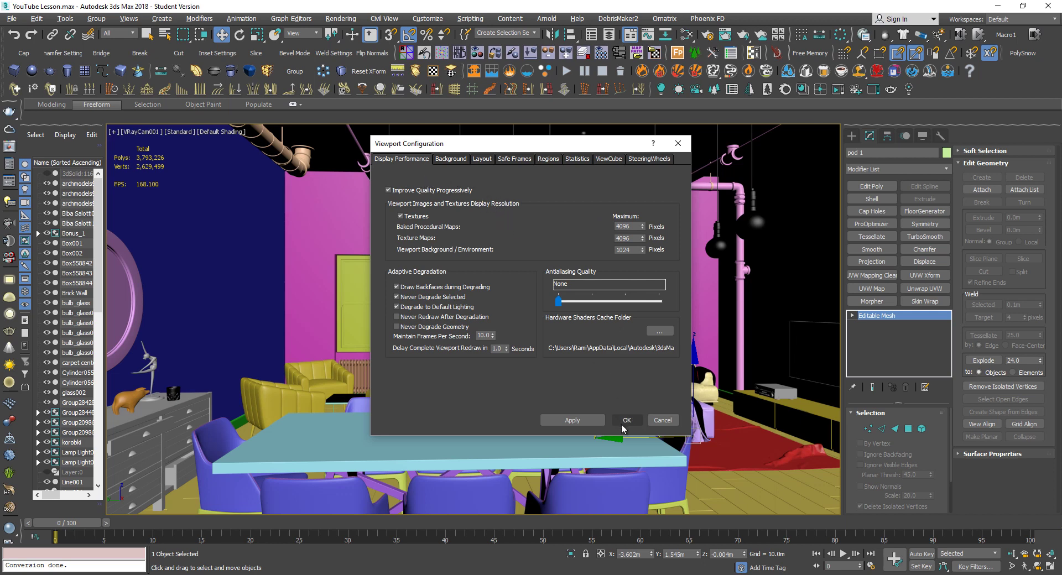
click(678, 143)
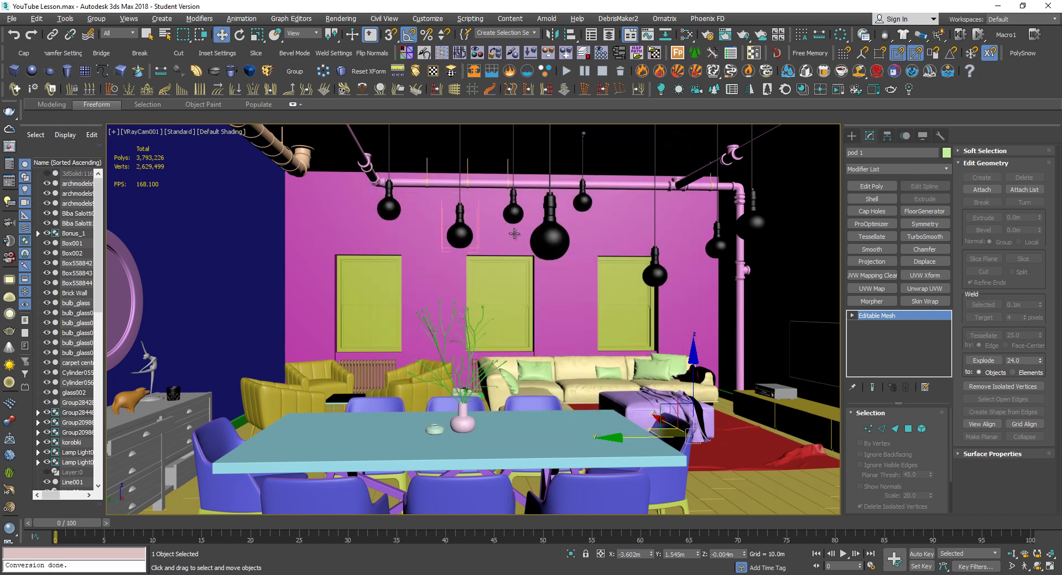
Look at the viewport's quality presets and its per-view preset settings, then close them without changes
click(176, 133)
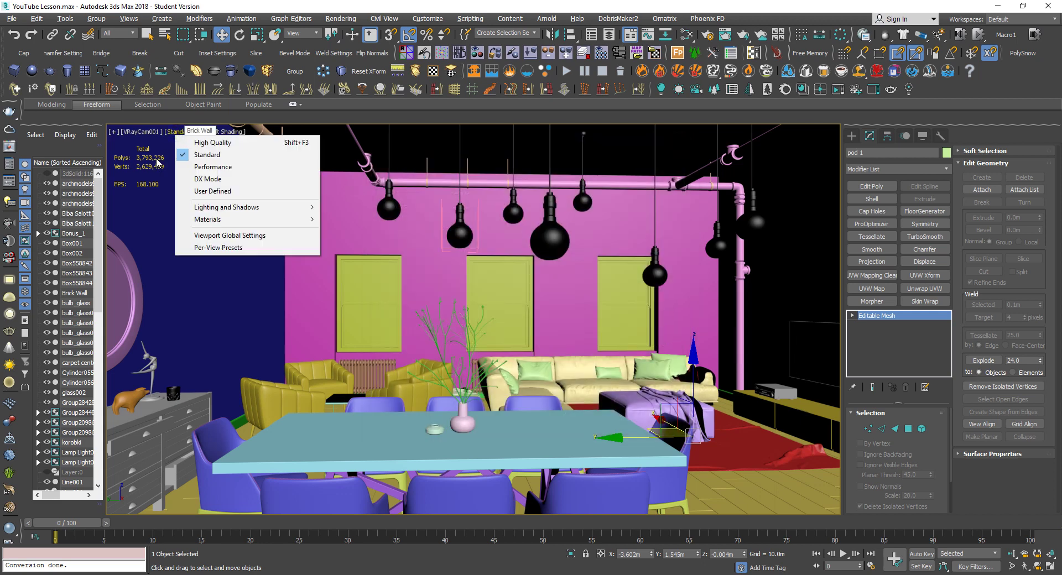
click(161, 154)
click(178, 133)
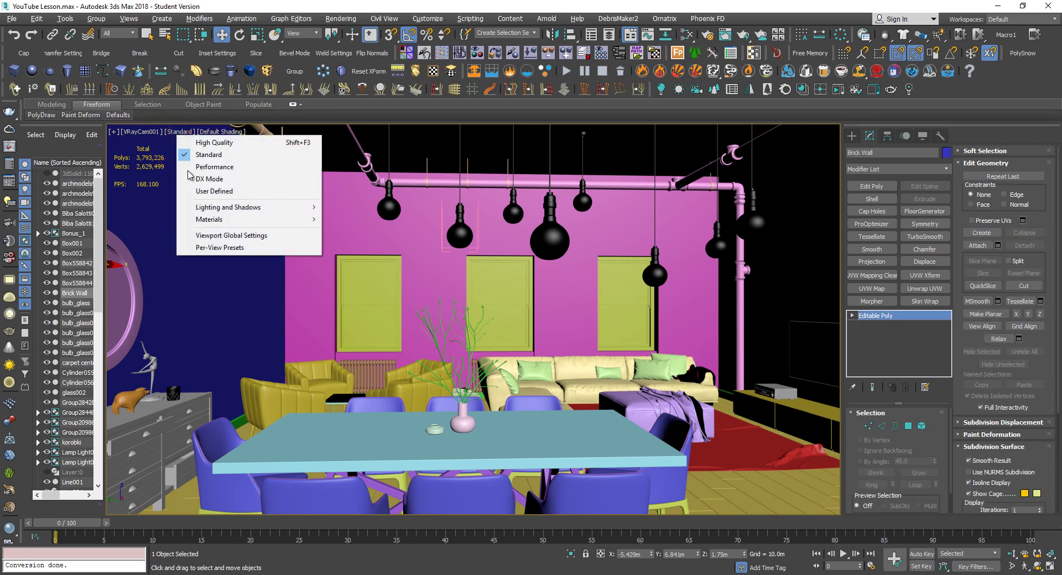
click(242, 249)
click(650, 98)
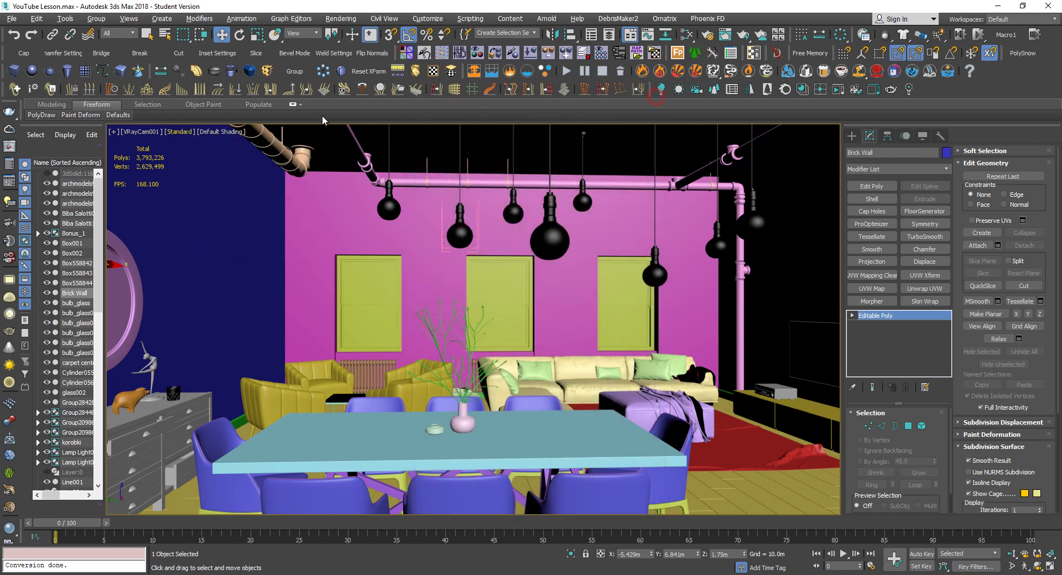
Try the High Quality, Performance, DX Mode and User Defined viewport presets in turn, returning to Standard
click(184, 133)
click(222, 145)
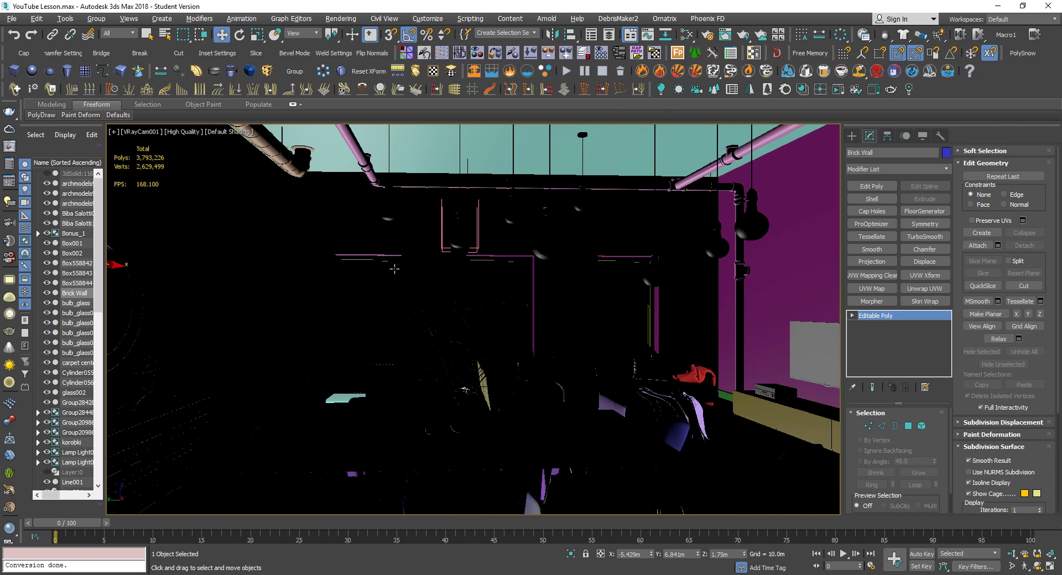
click(185, 133)
click(209, 155)
click(180, 133)
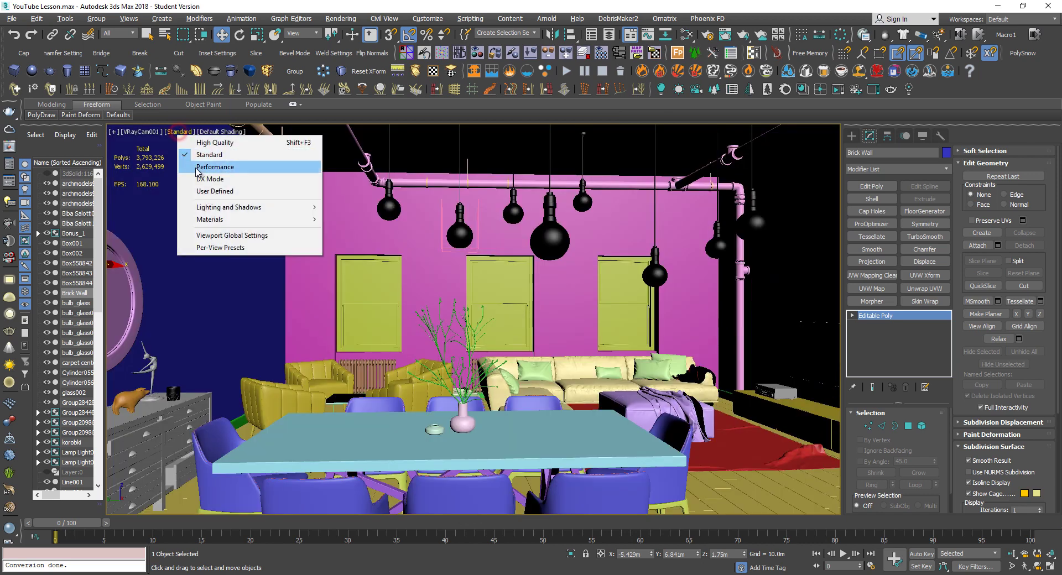
click(199, 167)
click(194, 138)
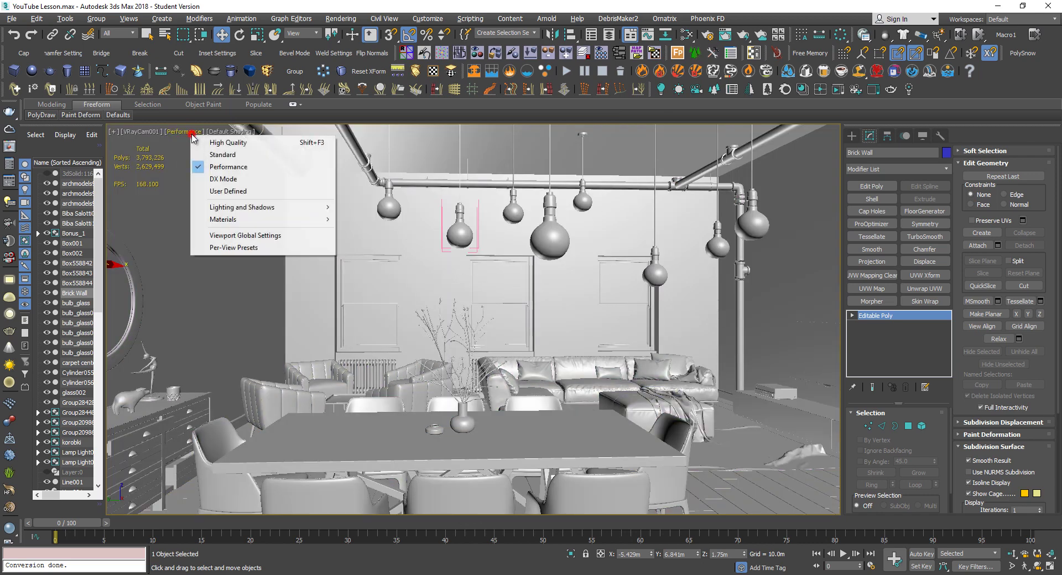
click(204, 180)
click(182, 134)
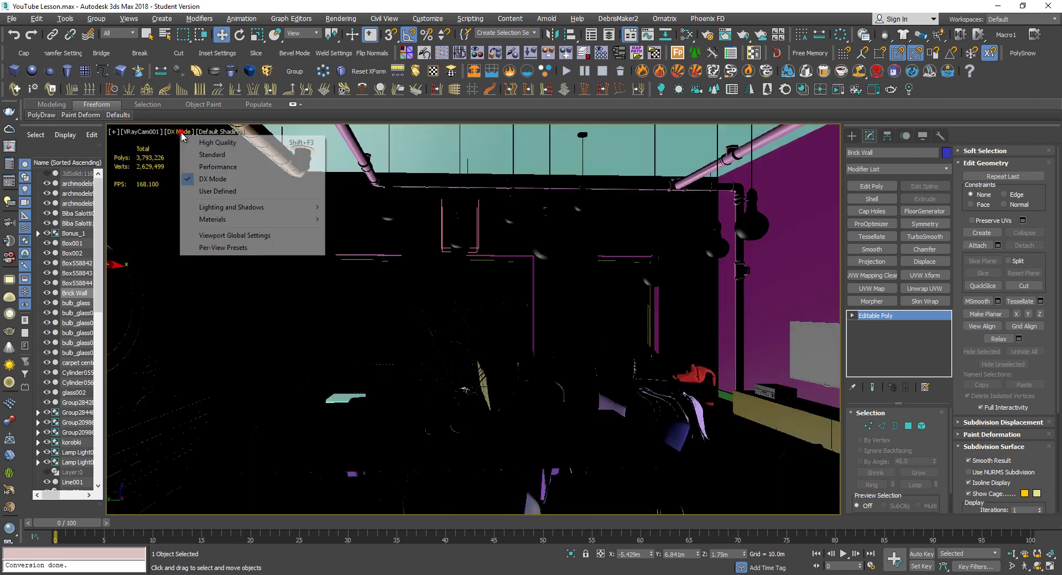
click(211, 191)
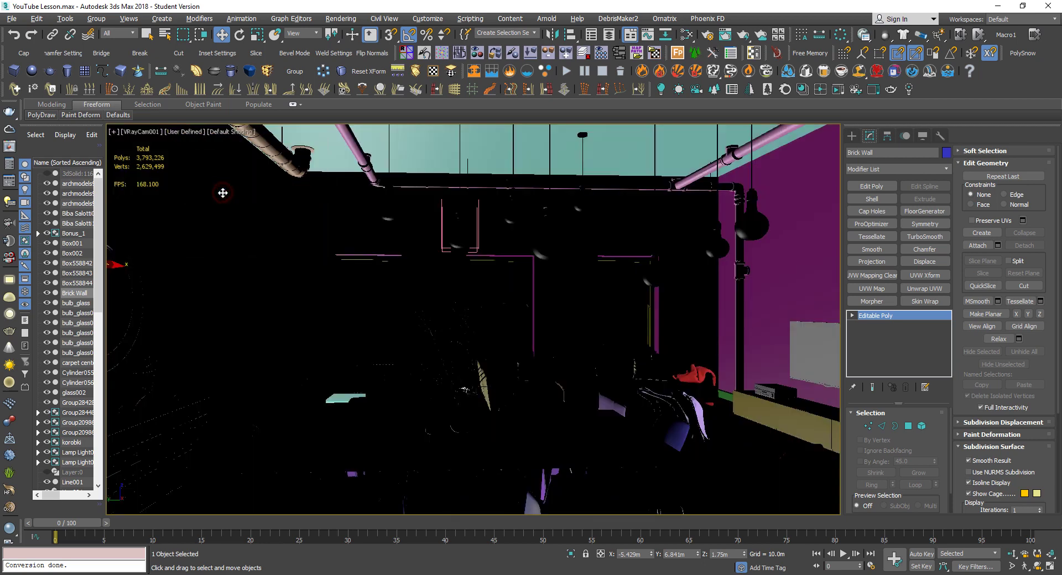
click(188, 135)
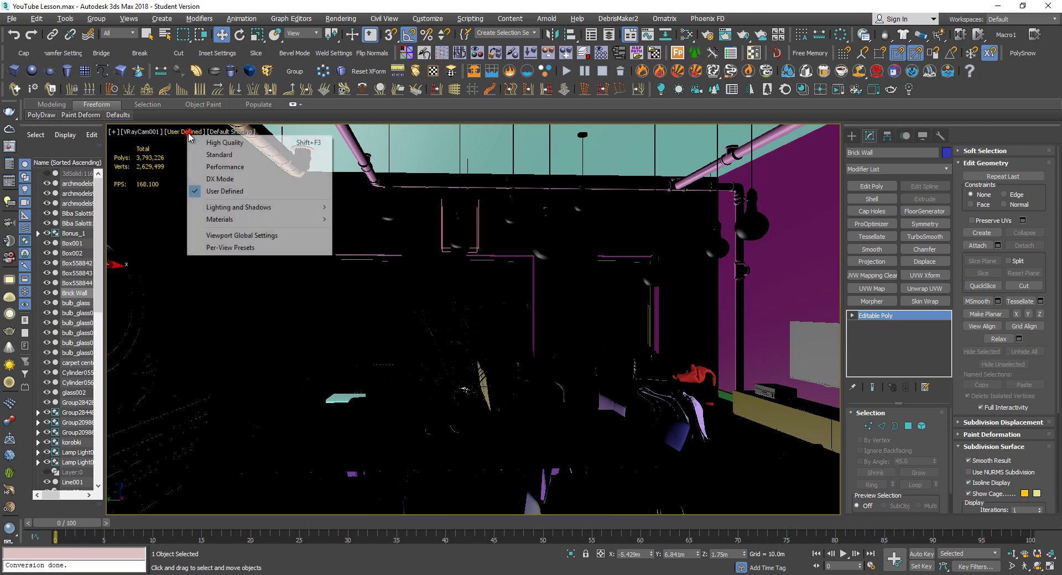
click(215, 156)
Set the camera viewport's per-view Default Lights to 2 Default Lights and apply the change
click(184, 135)
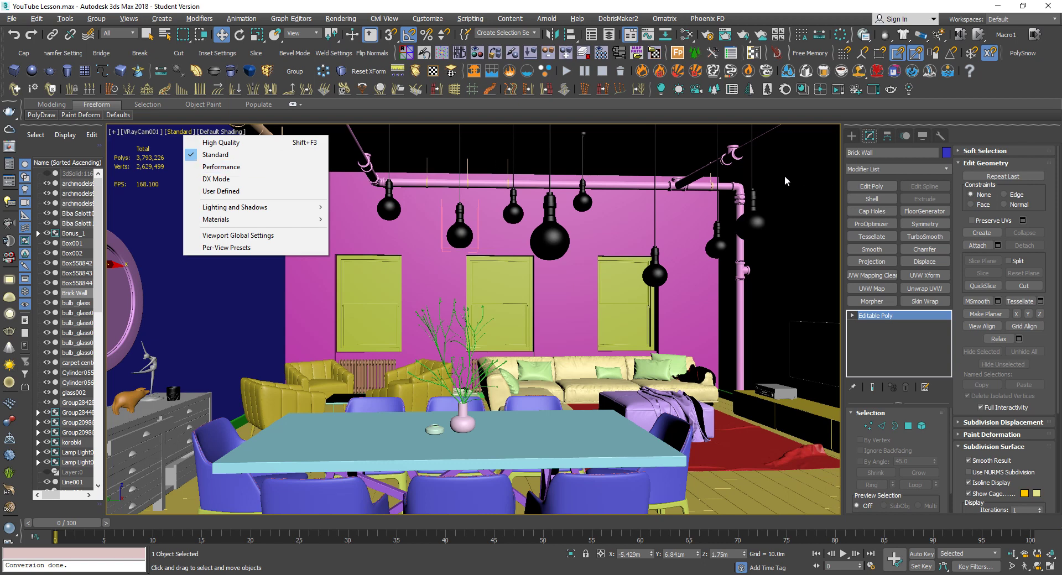
click(284, 248)
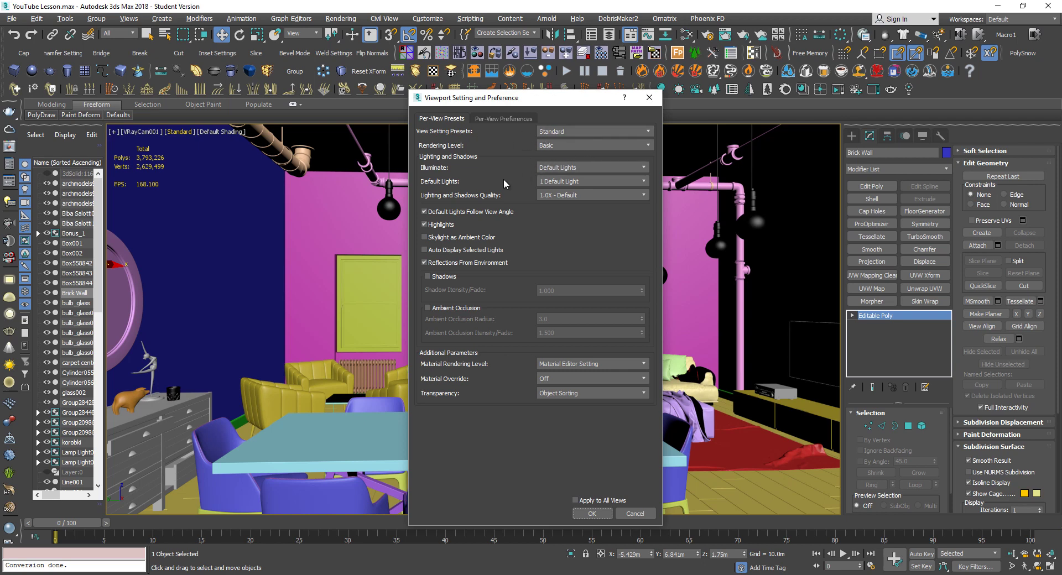
click(560, 182)
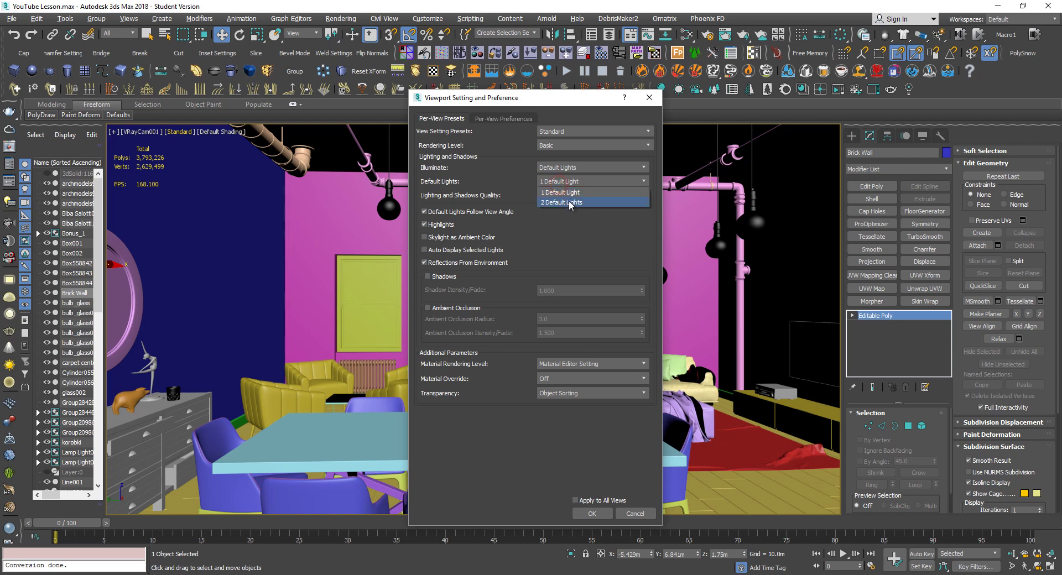
click(571, 208)
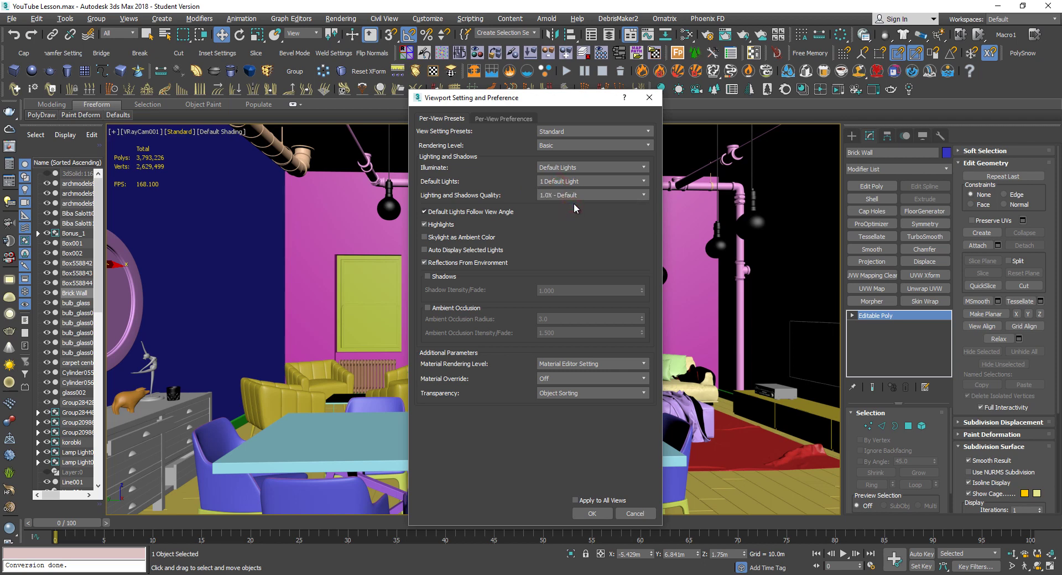
click(569, 182)
click(573, 205)
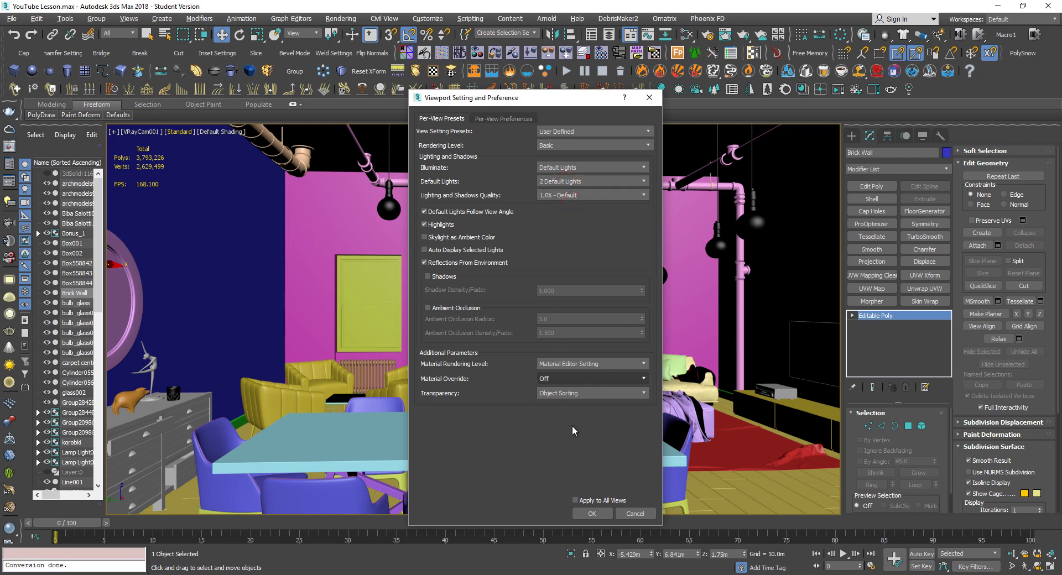
click(592, 514)
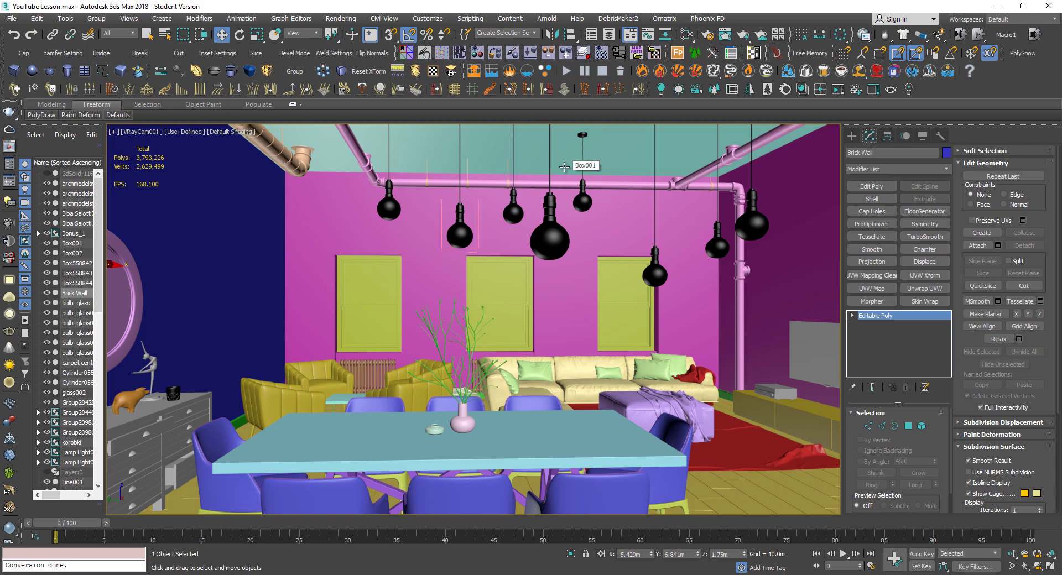
Switch to the Perspective view, frame a dining chair, and examine the lighting around the dining table from several angles
middle_drag(559, 165, 483, 174)
key(ctrl+z)
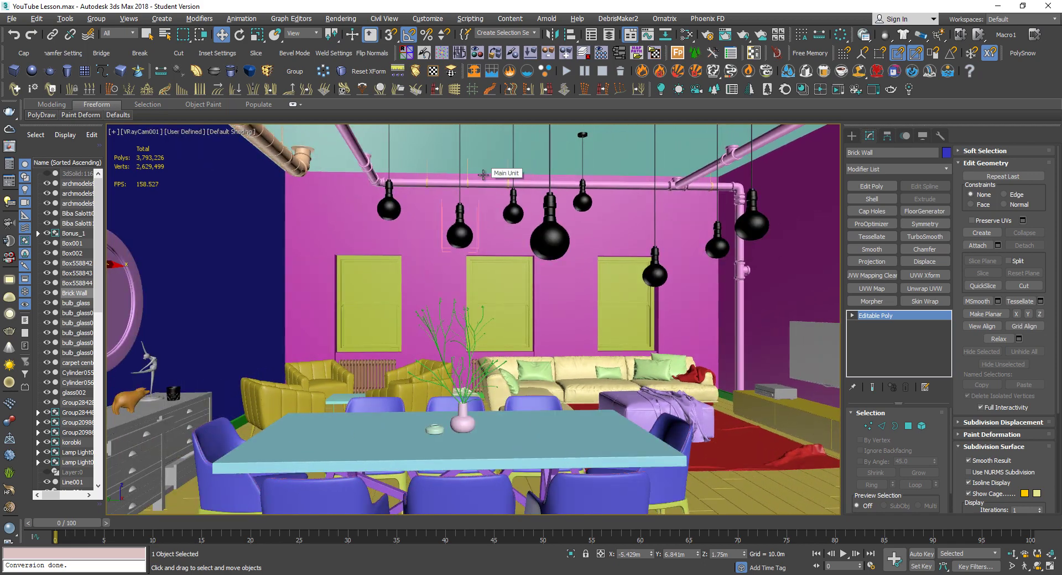
key(p)
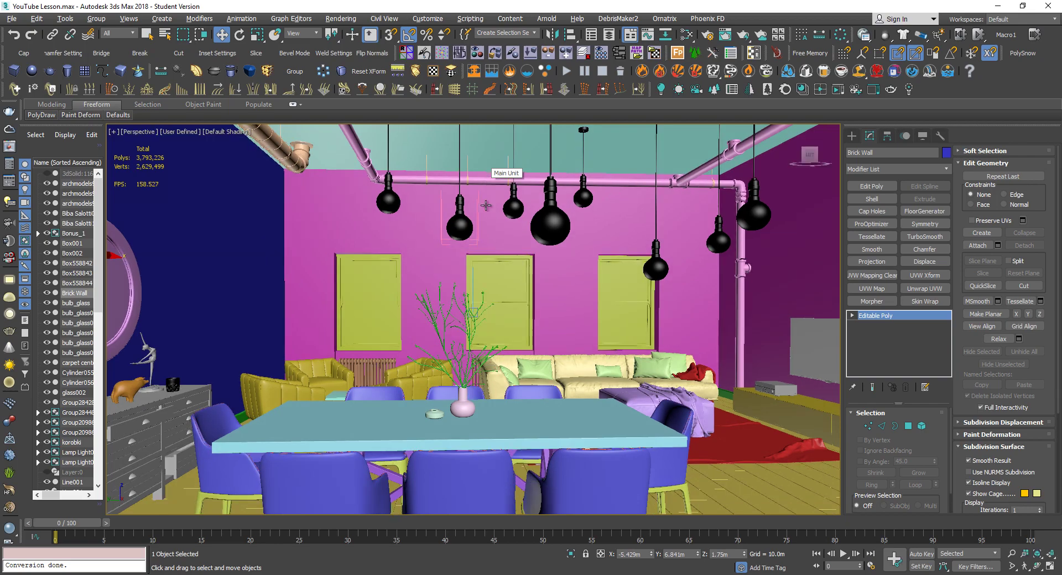
click(446, 455)
key(z)
alt+middle_drag(575, 305, 523, 411)
scroll(469, 319, up, 2)
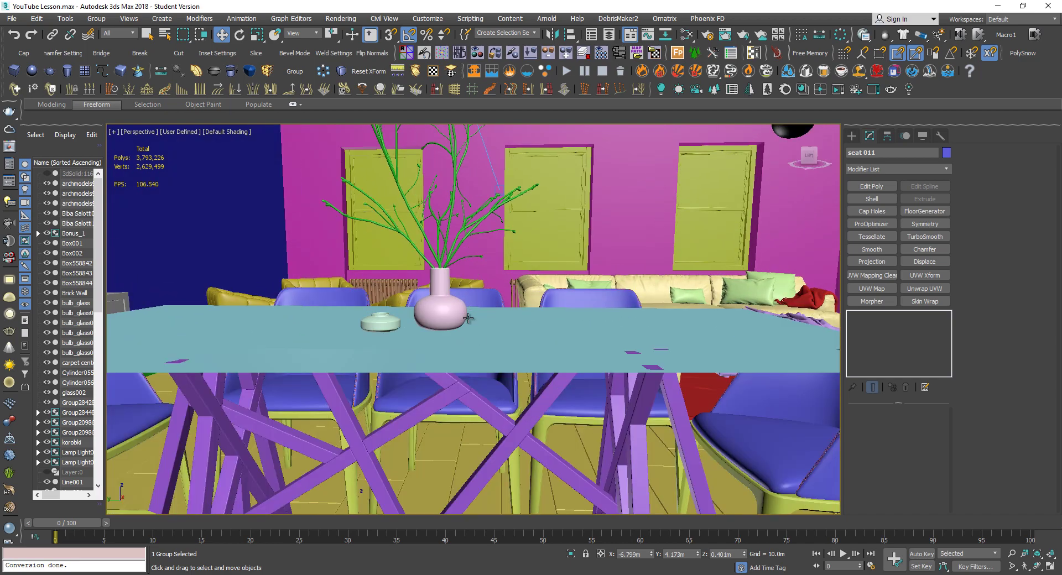
scroll(470, 318, down, 2)
scroll(462, 318, down, 2)
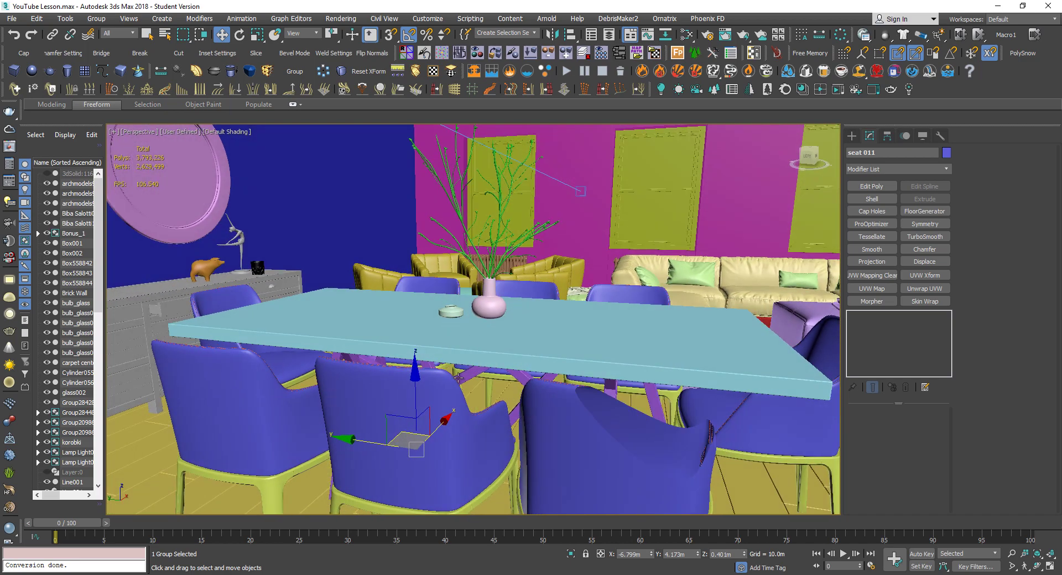
scroll(460, 372, up, 3)
scroll(422, 410, down, 3)
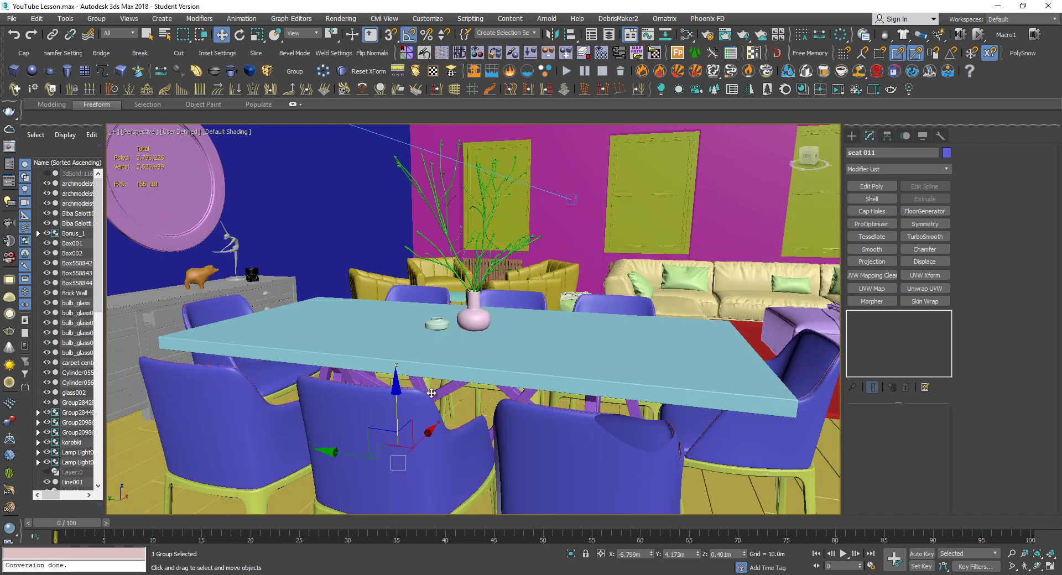
scroll(410, 405, down, 2)
scroll(410, 405, up, 2)
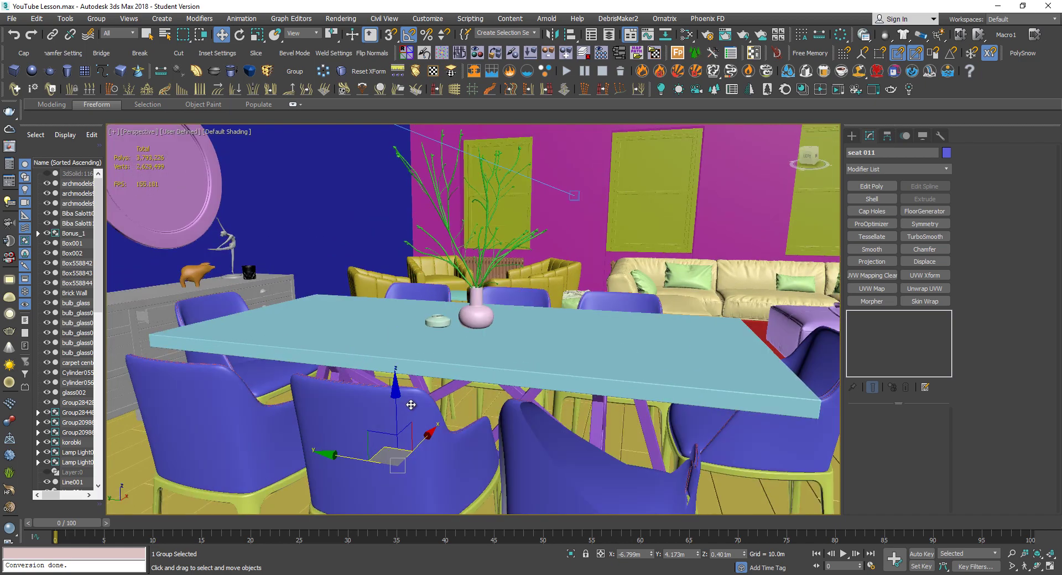
Maximize the Top viewport, clear the selection, and frame the whole room plan
key(alt+w)
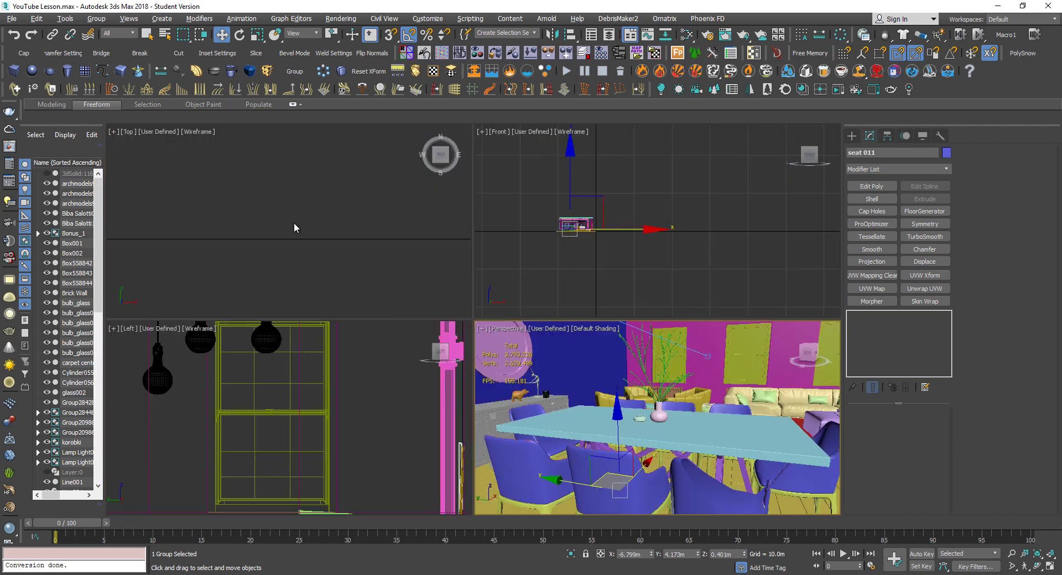
right_click(295, 224)
key(alt+w)
key(z)
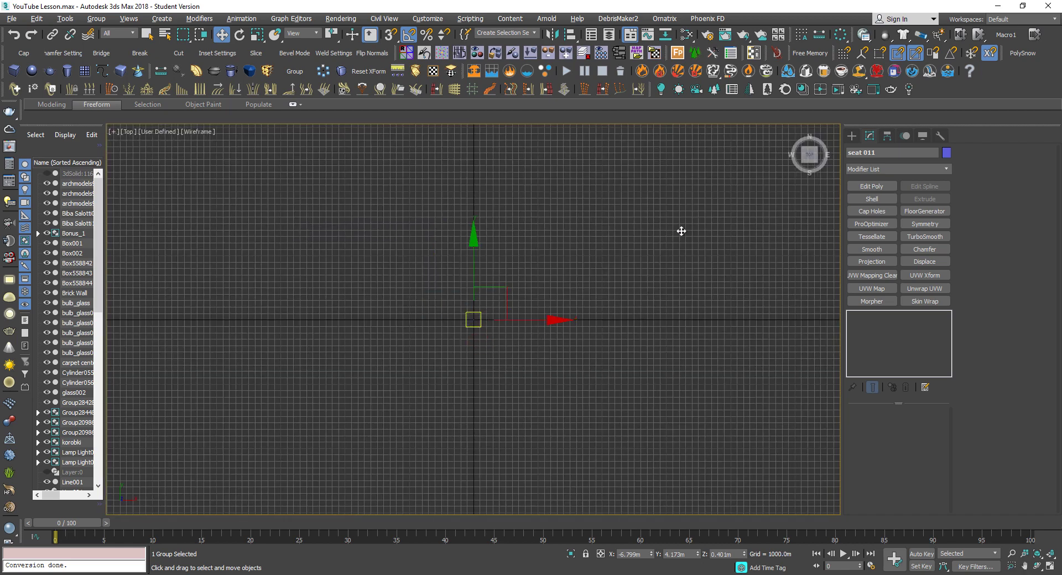
click(404, 317)
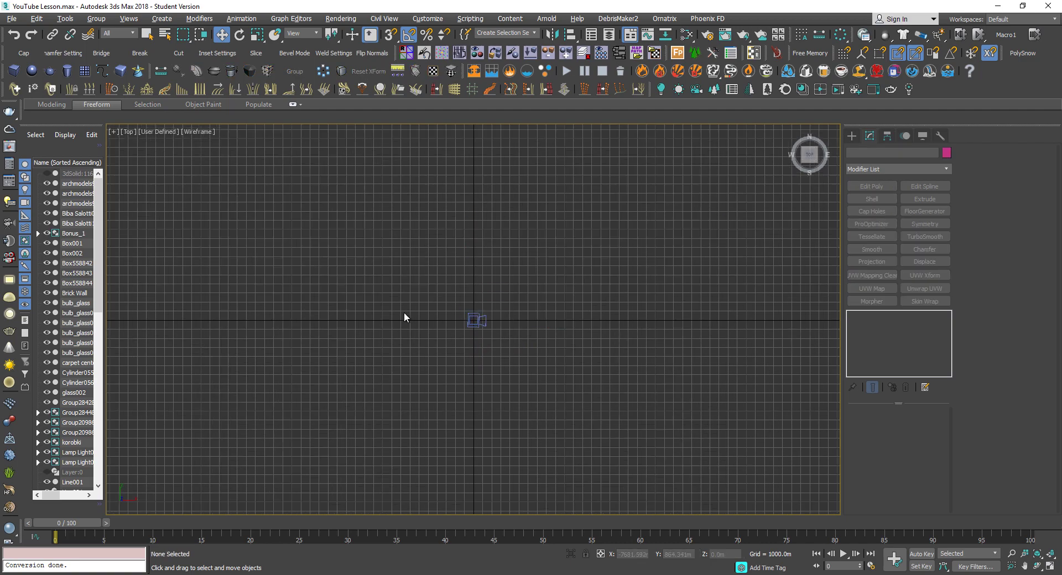
key(z)
scroll(355, 304, up, 5)
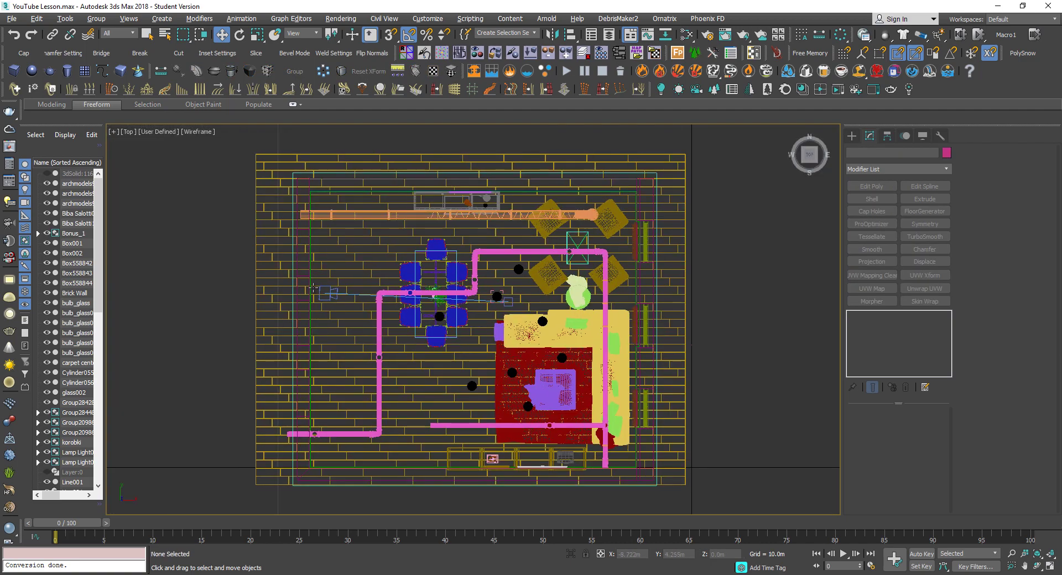
Isolate the VRay camera in the Top viewport, check the Perspective view, and return to the maximized Top viewport
scroll(356, 304, up, 3)
click(348, 313)
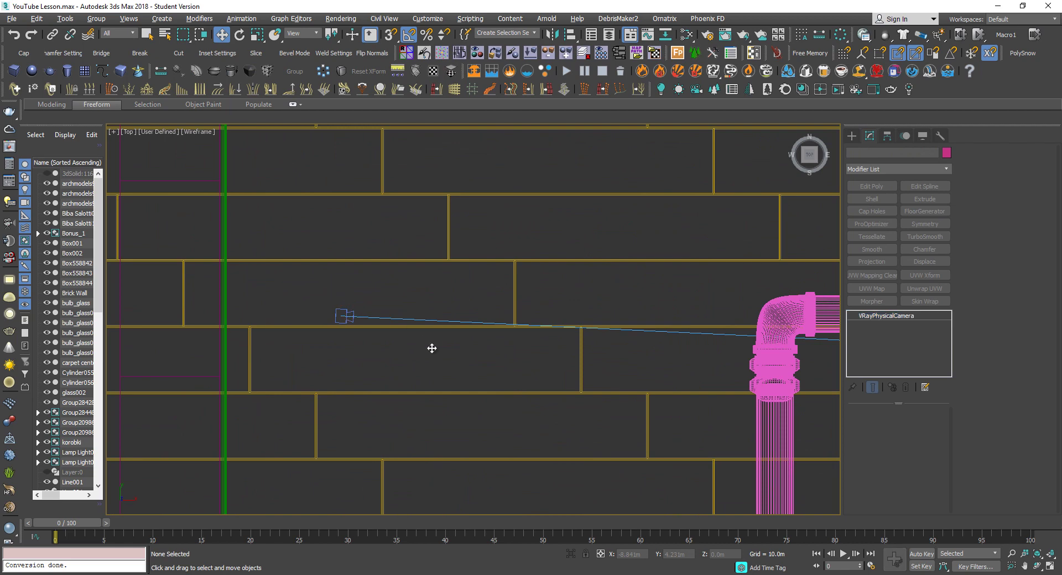
key(alt+q)
click(493, 355)
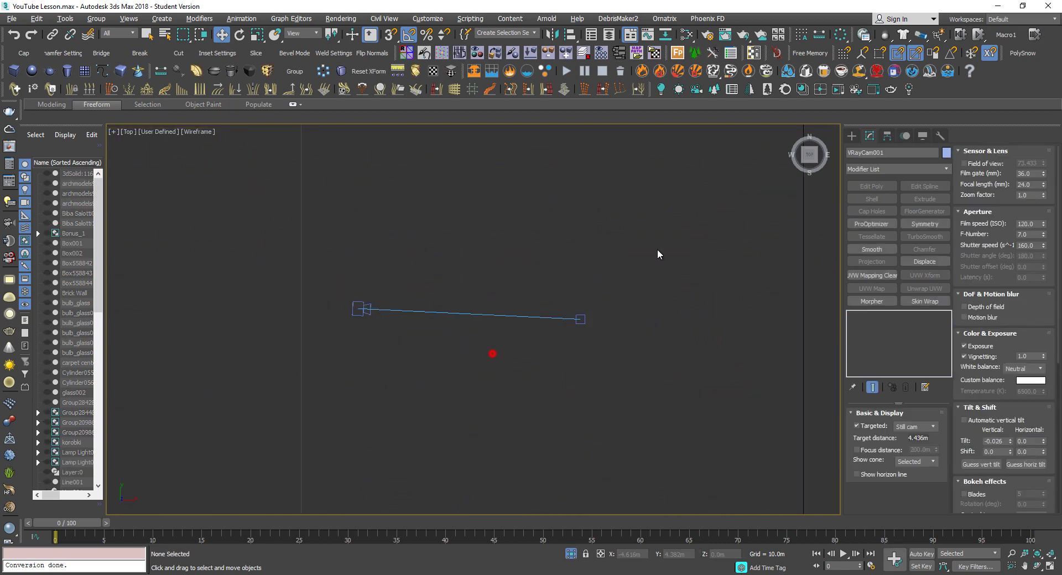
click(852, 138)
scroll(366, 331, up, 4)
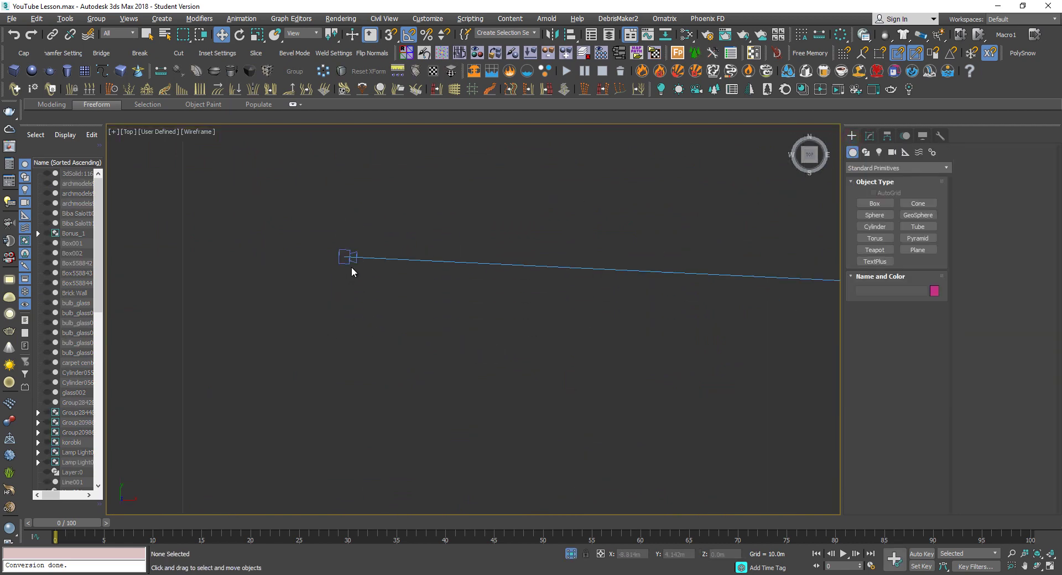
key(alt+w)
click(614, 413)
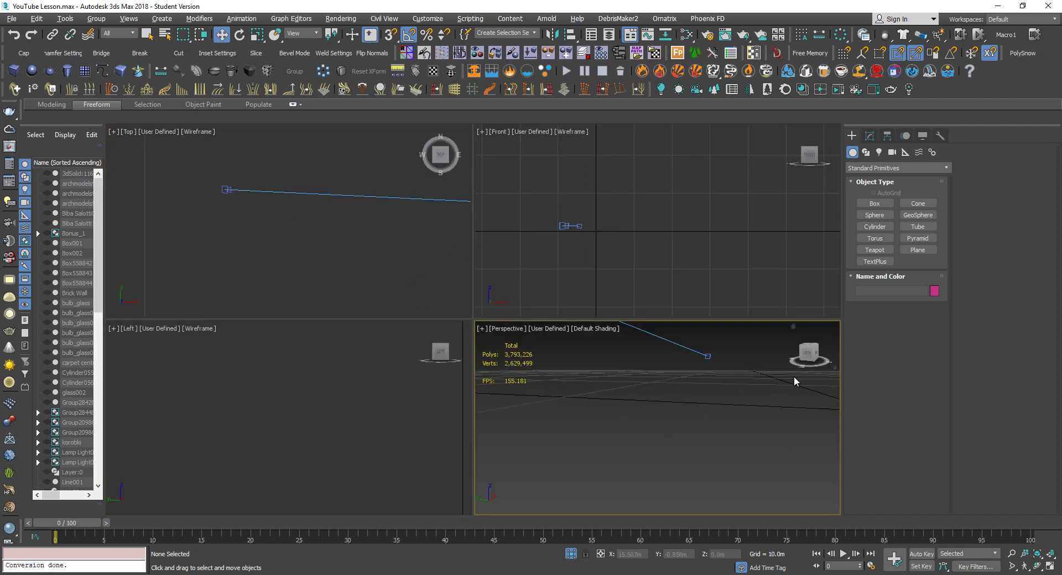
click(371, 246)
key(alt+w)
Draw a tall, narrow box across the camera's target line in the Top viewport and leave the Box command
click(875, 206)
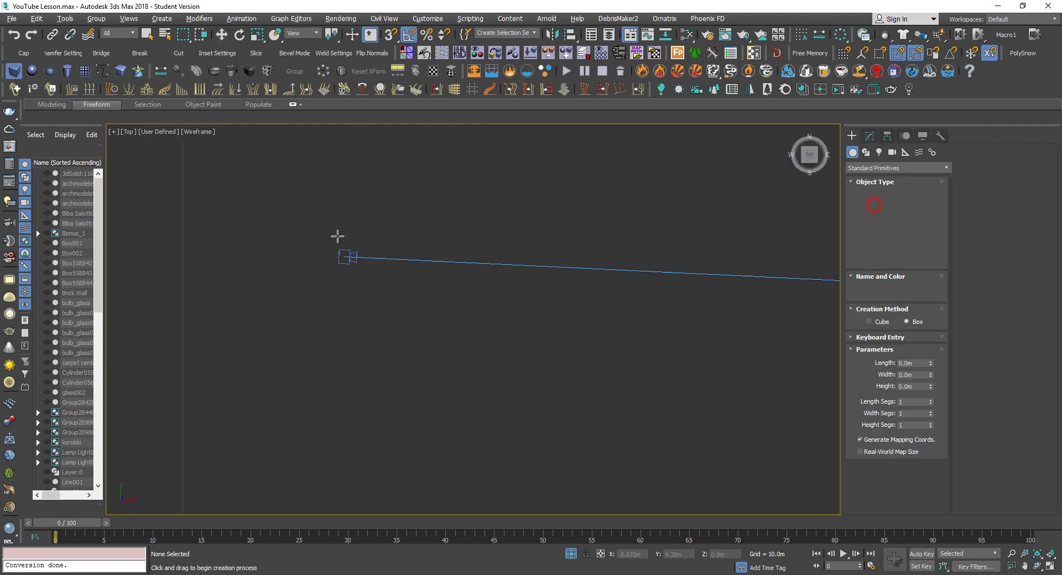
middle_drag(349, 260, 346, 251)
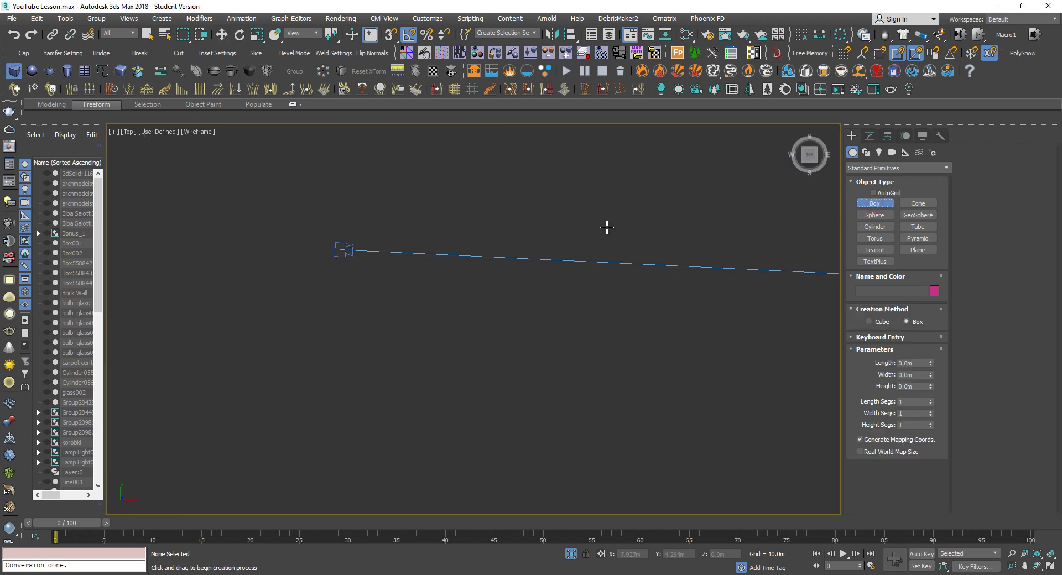
drag(504, 195, 591, 389)
click(581, 234)
right_click(581, 234)
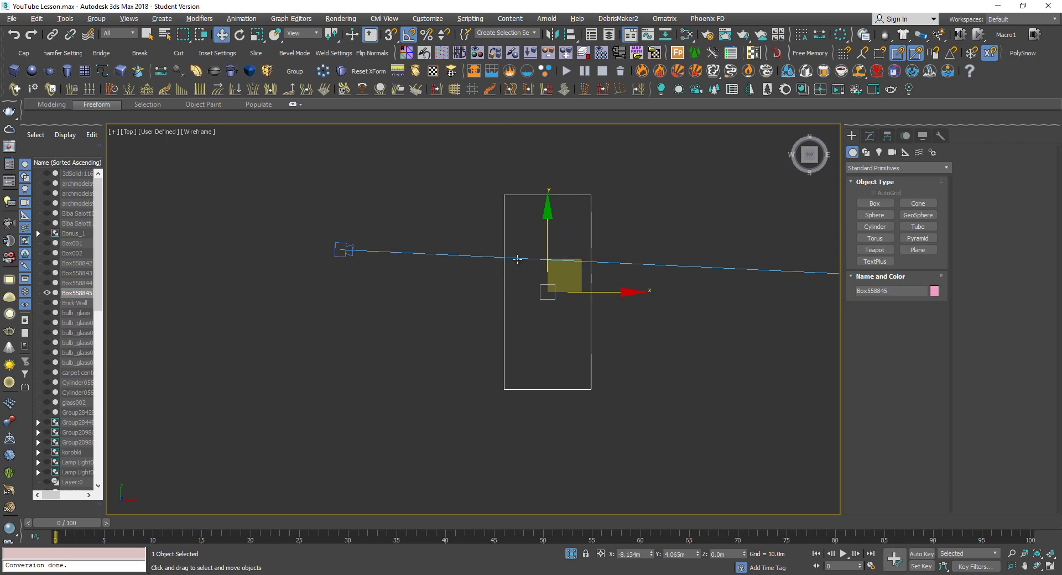
Delete the new box and end the camera's isolation so the whole scene is displayed
scroll(590, 265, down, 3)
middle_drag(590, 265, 352, 266)
scroll(354, 265, down, 3)
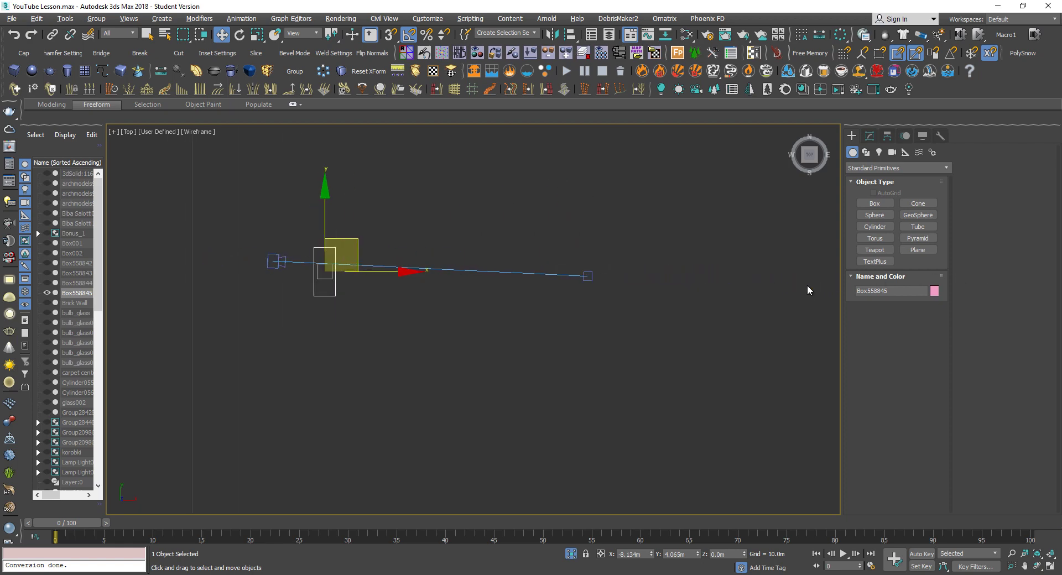
key(Delete)
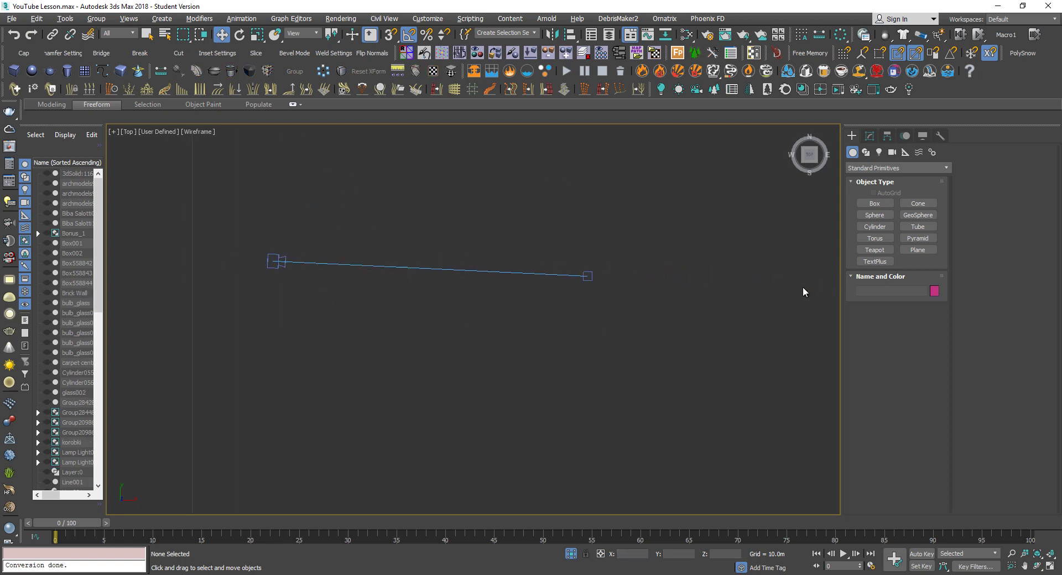
click(570, 553)
Inspect the dining table in the maximized Perspective view and return to the maximized Top viewport
key(alt+w)
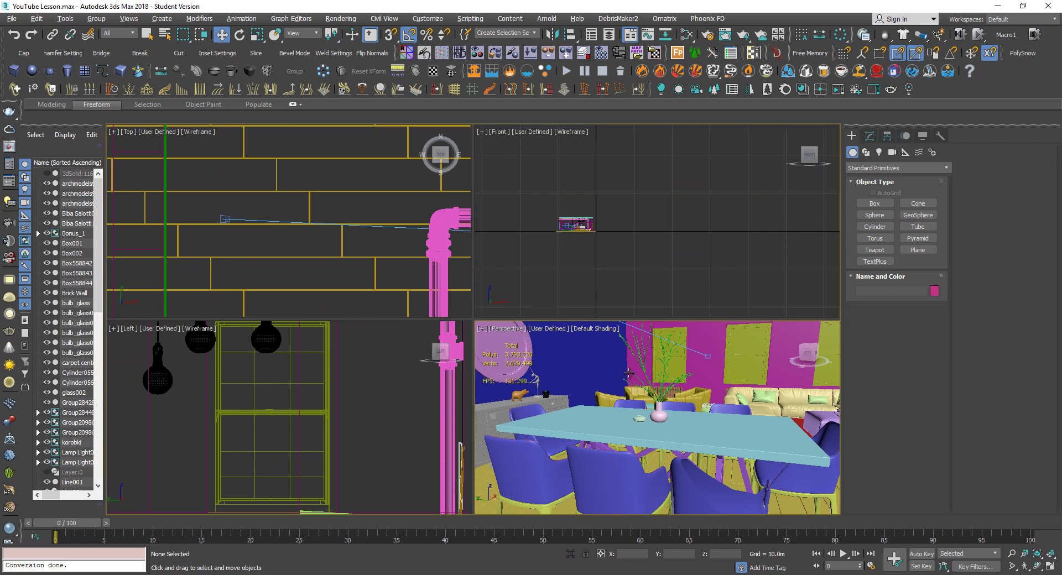
key(alt+w)
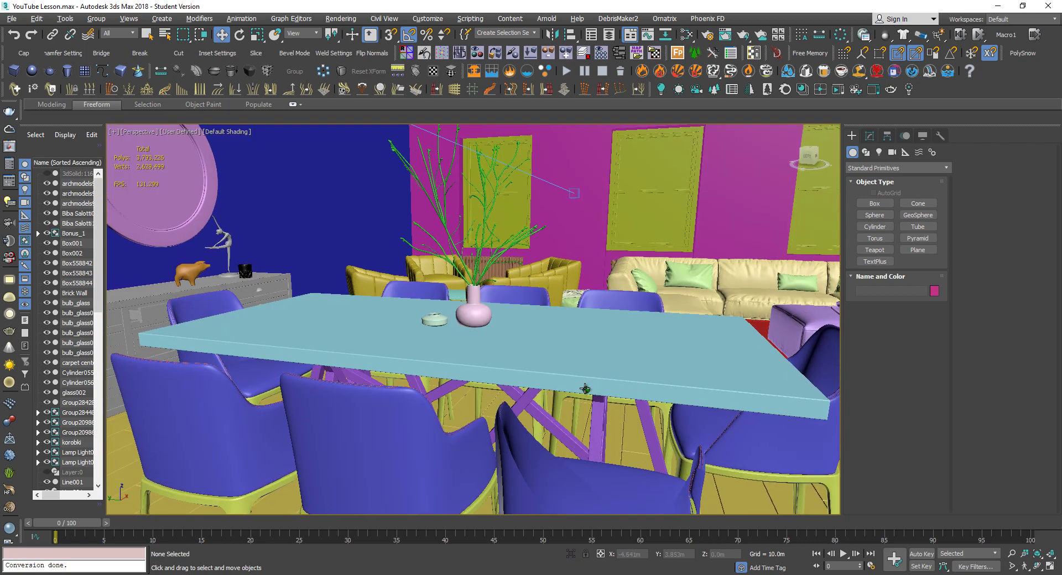
key(alt+w)
click(354, 281)
key(alt+w)
Move the VRay camera in the Top viewport closer to the dining table, beside the middle chair
scroll(353, 277, down, 3)
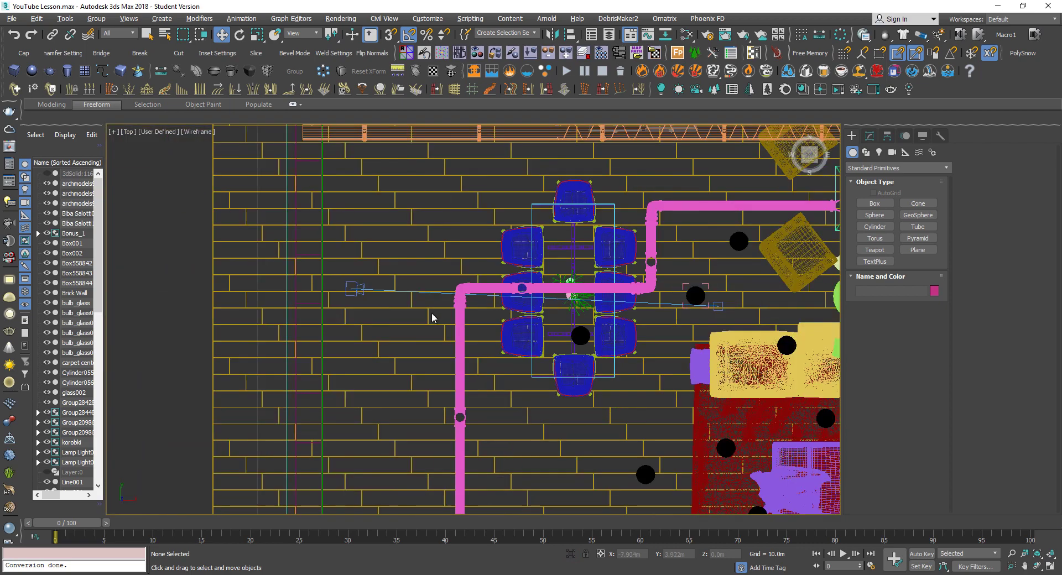
middle_drag(432, 314, 278, 313)
scroll(249, 291, up, 2)
click(154, 282)
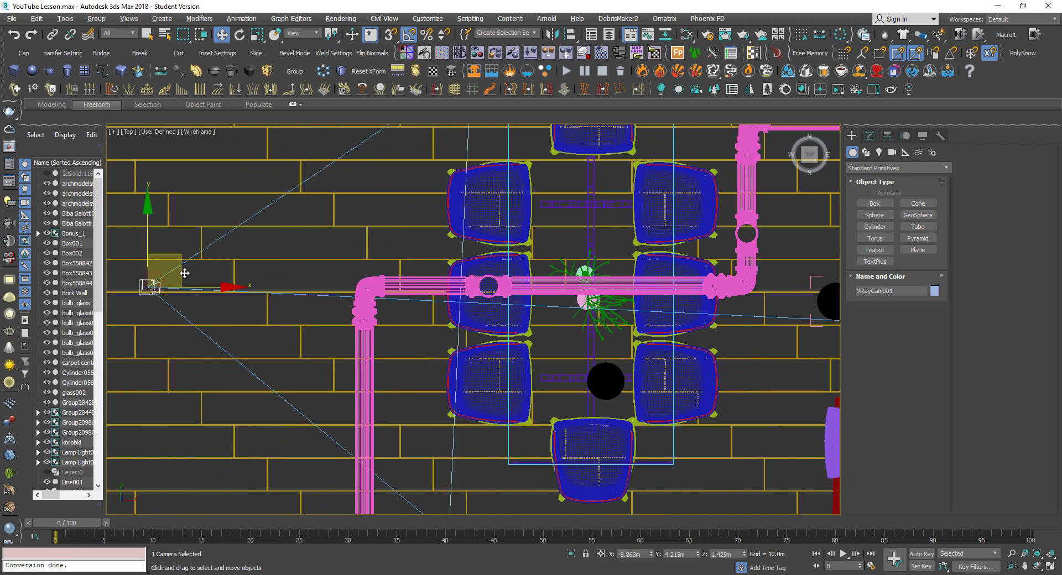
drag(155, 282, 403, 309)
scroll(437, 314, up, 2)
scroll(436, 314, up, 2)
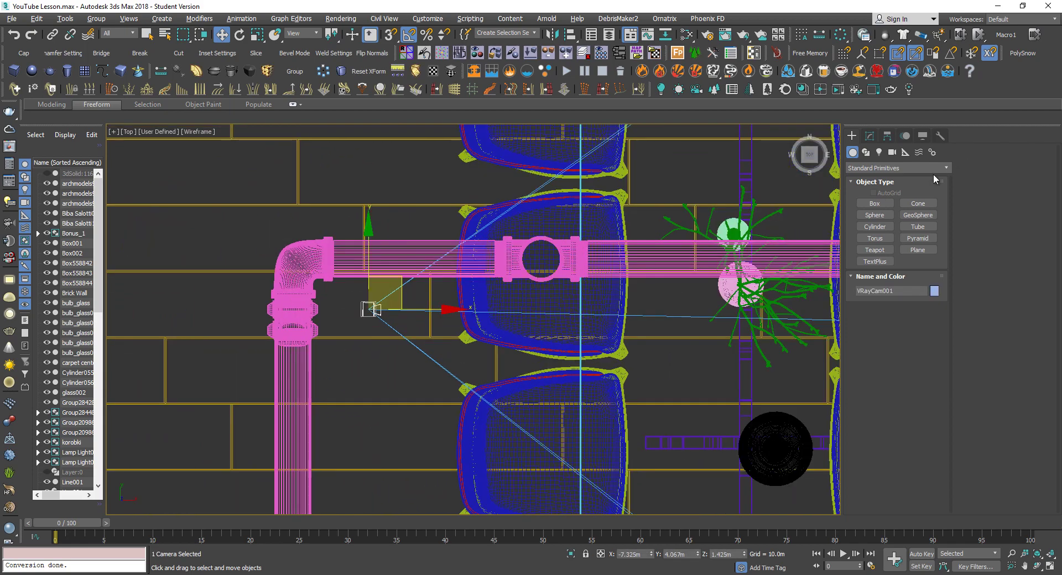
Draw a sphere with a radius of about 0.18 m on the camera's target line over the dining table
click(874, 215)
drag(622, 318, 669, 354)
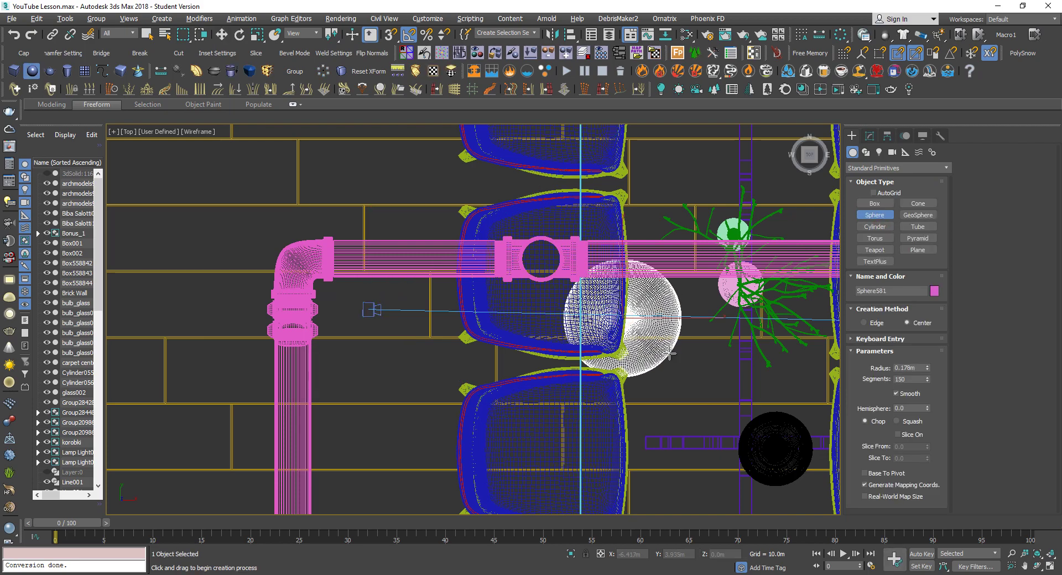
right_click(669, 354)
Delete the sphere placed in front of the camera
scroll(670, 354, down, 4)
middle_drag(830, 346, 747, 341)
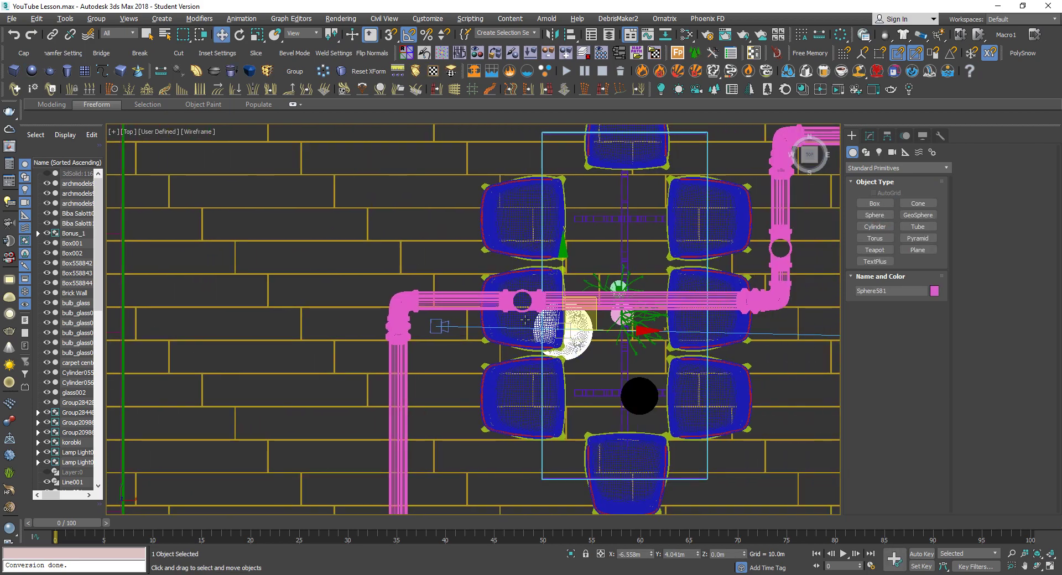
key(Delete)
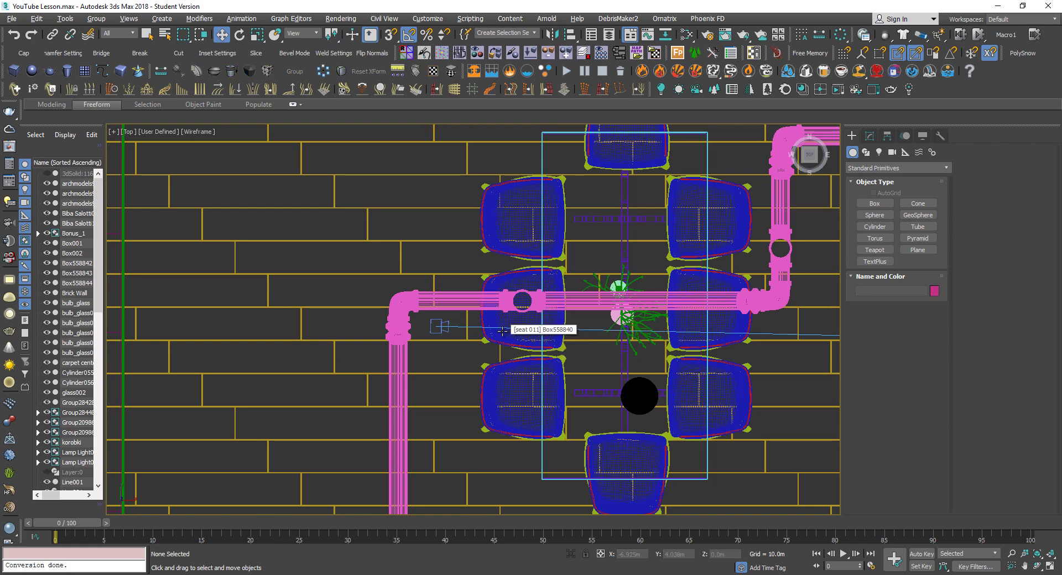
Enable Viewport Clipping in the maximized Perspective view and raise the near clipping limit slightly
key(alt+w)
right_click(614, 391)
key(alt+w)
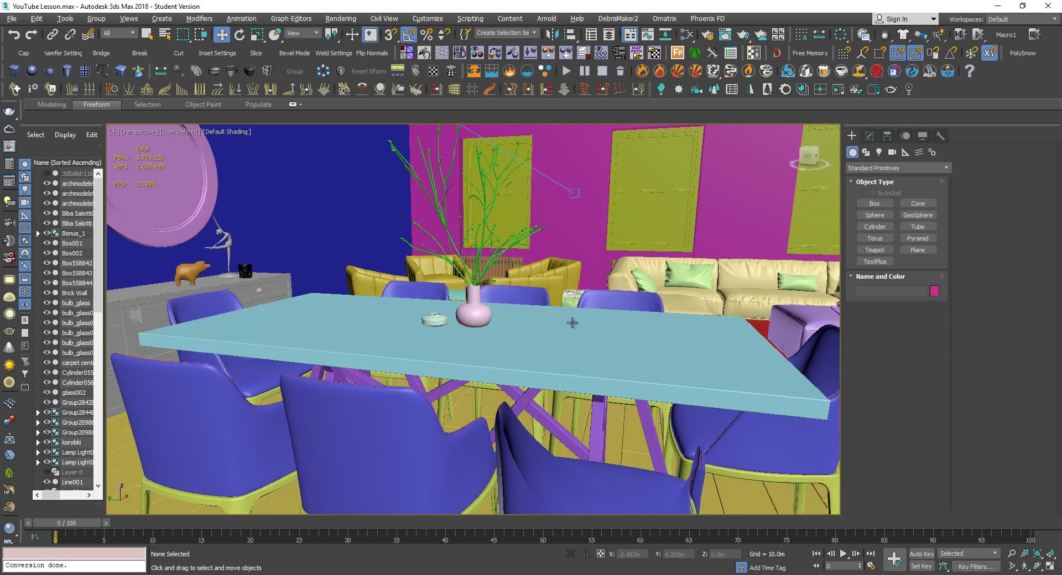
scroll(574, 330, down, 4)
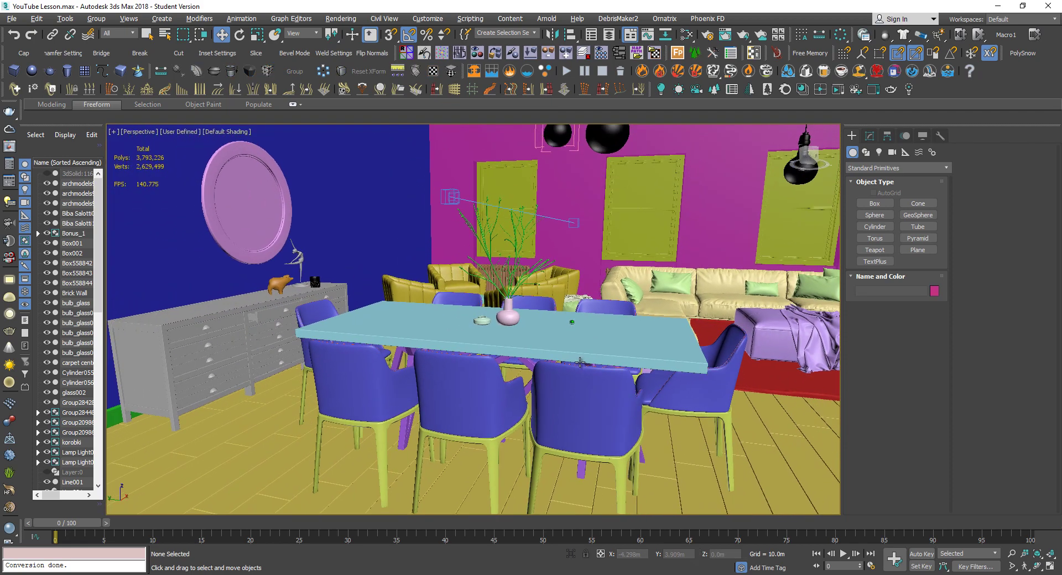
click(181, 133)
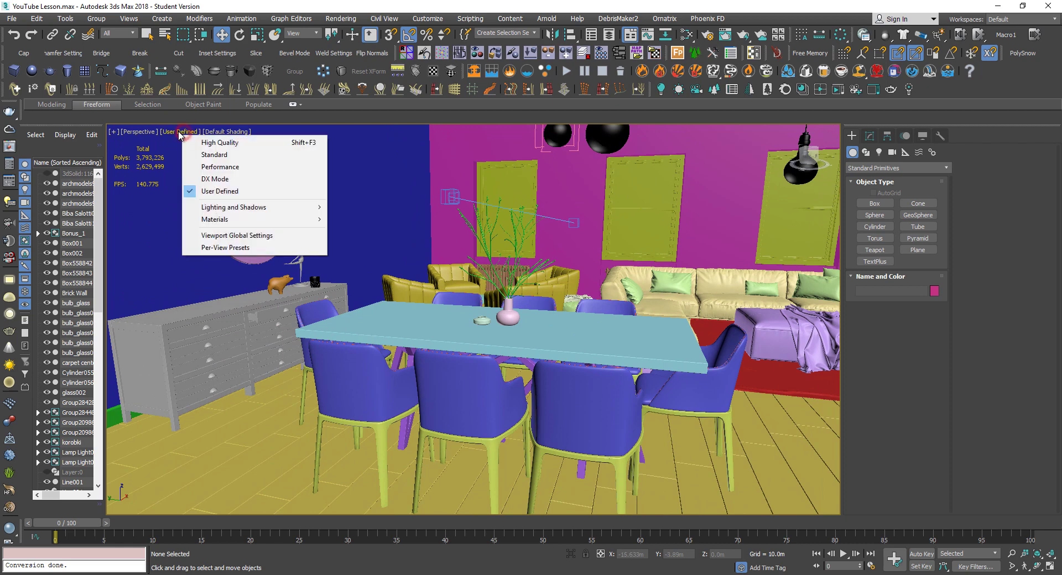
click(142, 133)
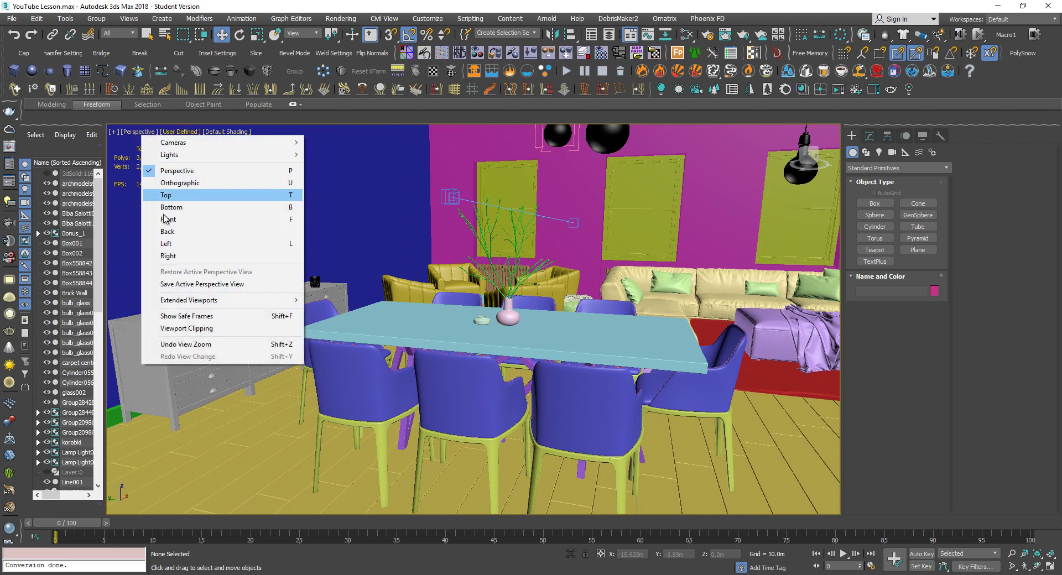
click(196, 328)
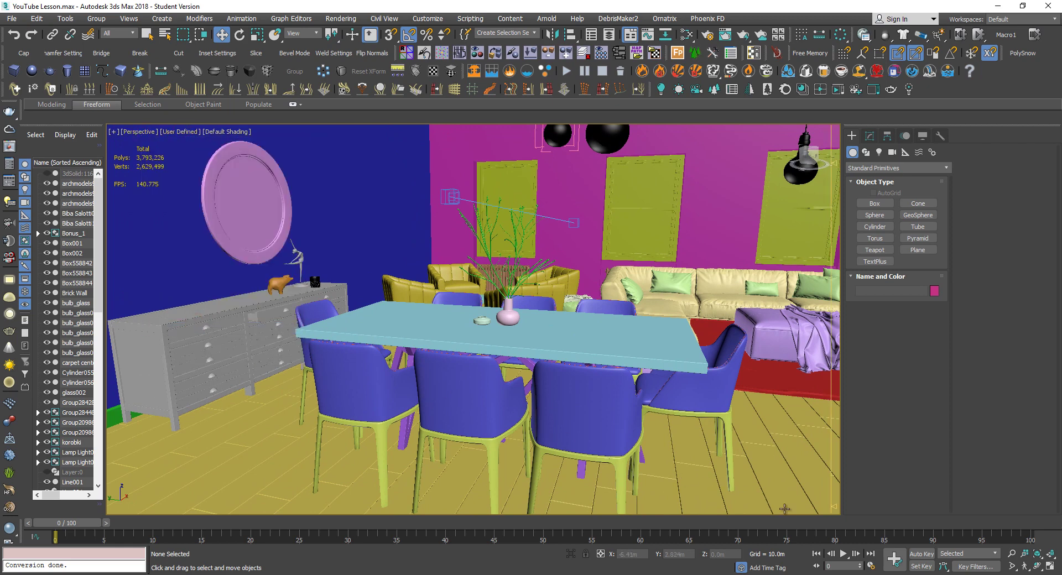
drag(836, 509, 841, 484)
Switch the Perspective view to Wireframe and examine the room from farther away
key(F3)
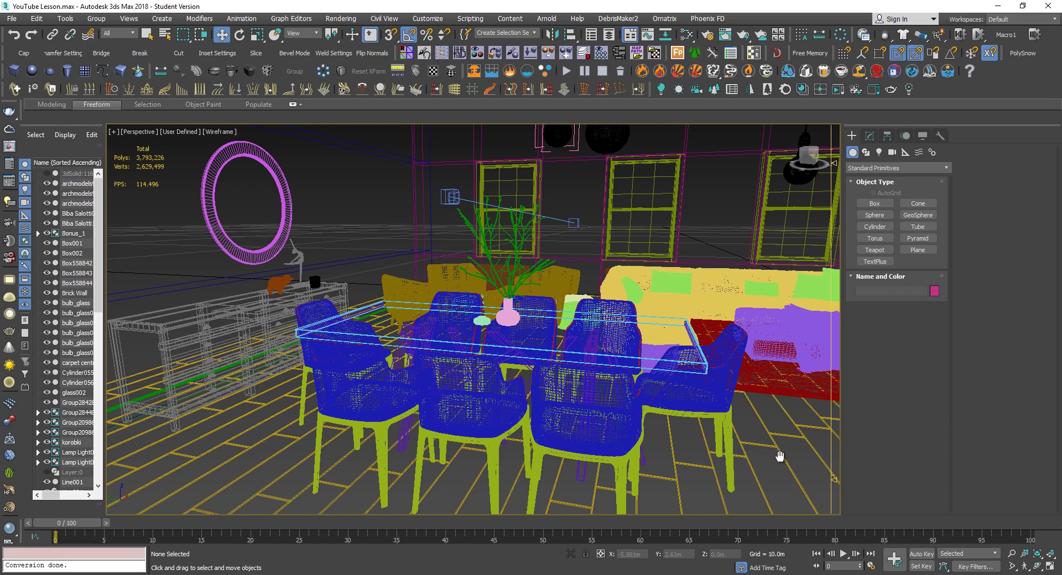
middle_drag(778, 450, 796, 463)
scroll(674, 419, down, 5)
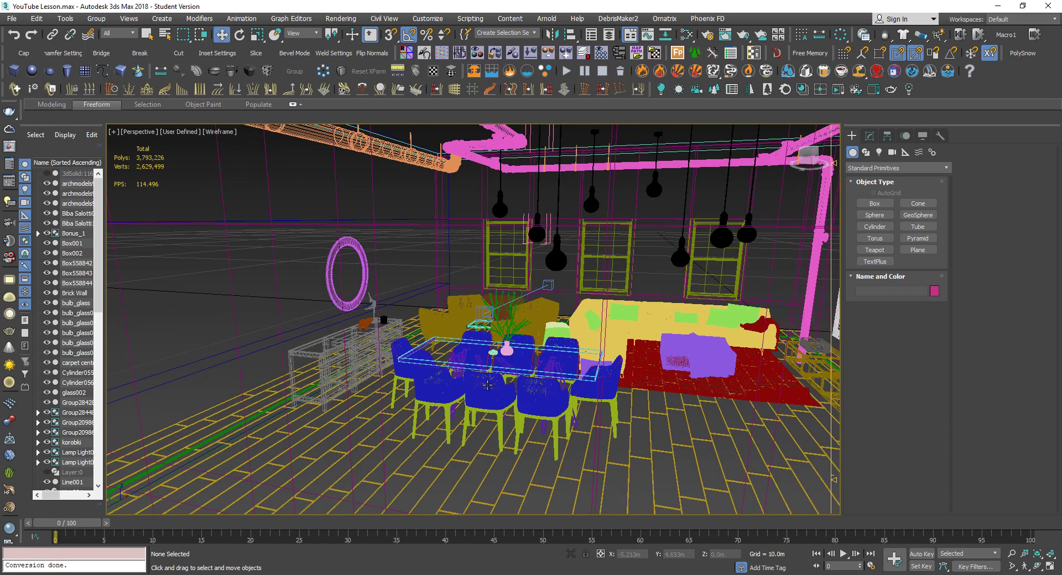
middle_drag(674, 420, 943, 485)
middle_drag(633, 394, 849, 403)
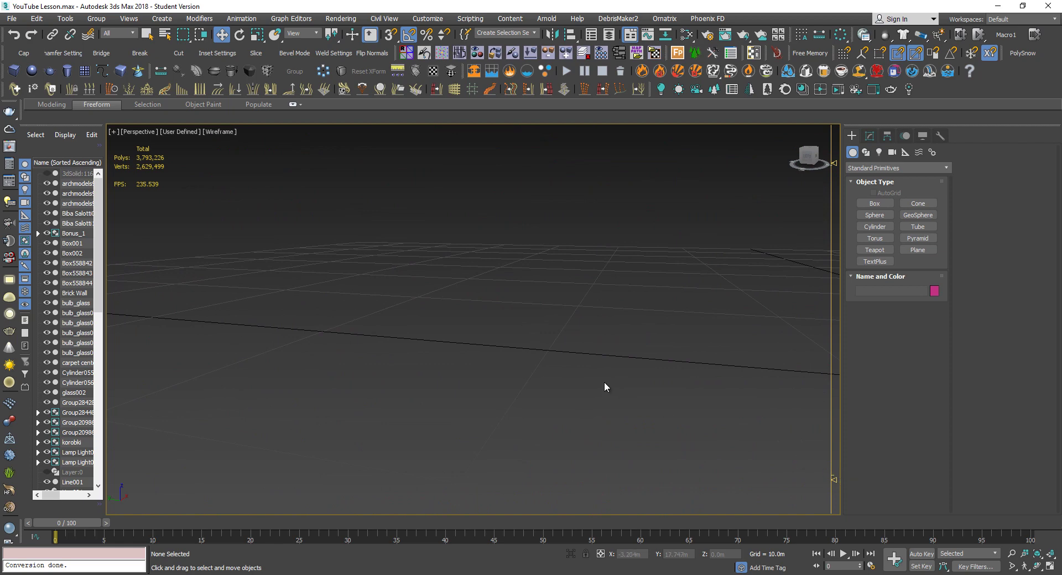
Display the Perspective view with Edged Faces and examine the living area around the sofa and windows
key(F4)
middle_drag(720, 434, 154, 362)
alt+middle_drag(656, 241, 663, 234)
scroll(566, 337, up, 7)
scroll(566, 337, down, 7)
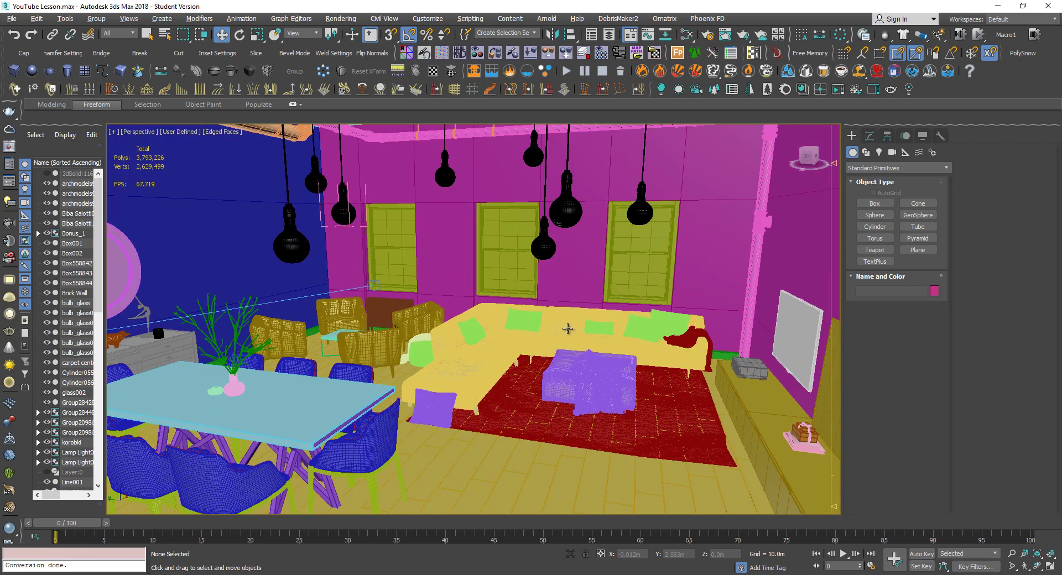
Select the vase on the dining table, frame it, and return the view to Default Shading without edges
click(227, 387)
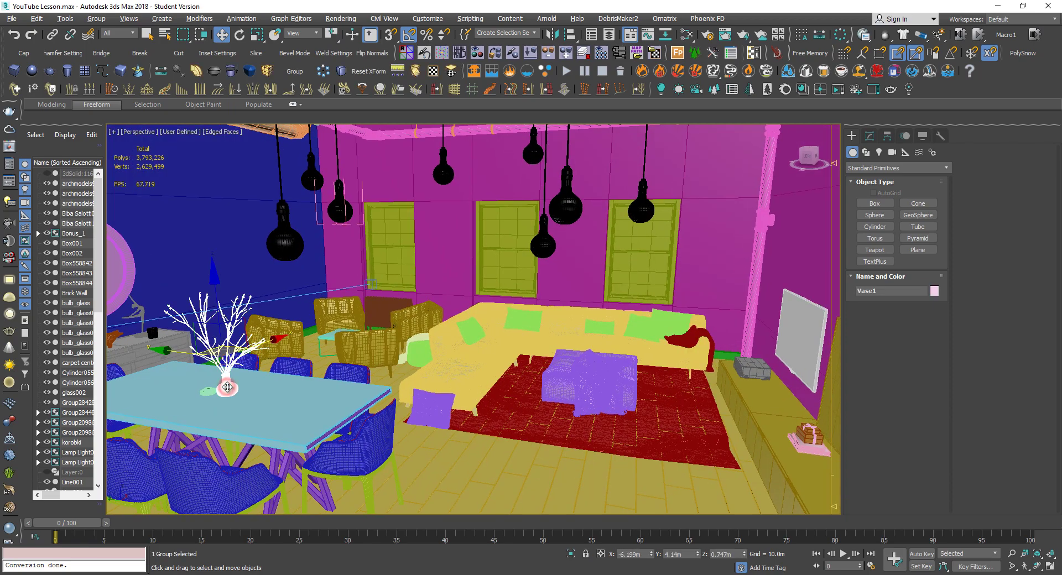
key(z)
scroll(473, 409, up, 3)
key(F4)
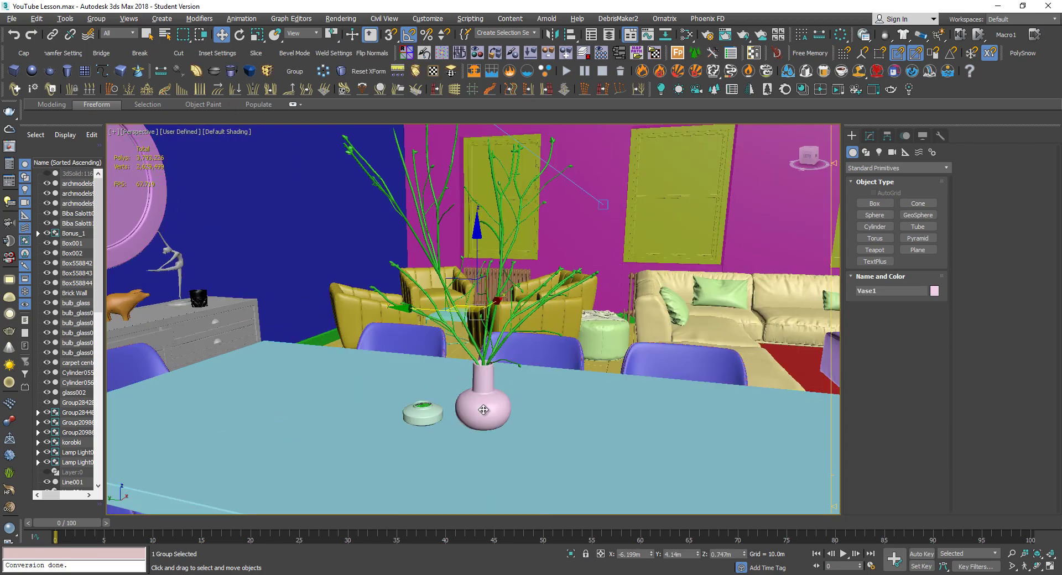
Examine near clipping close to the vase, and view navigation around the armchairs, padded stool and sofa
scroll(475, 409, up, 8)
scroll(485, 411, up, 5)
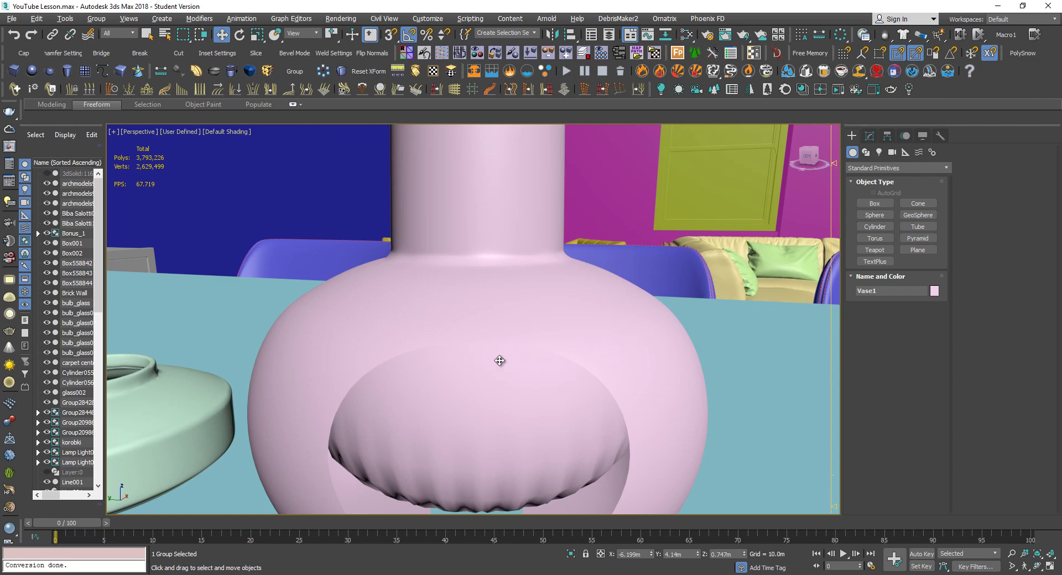
scroll(500, 360, down, 10)
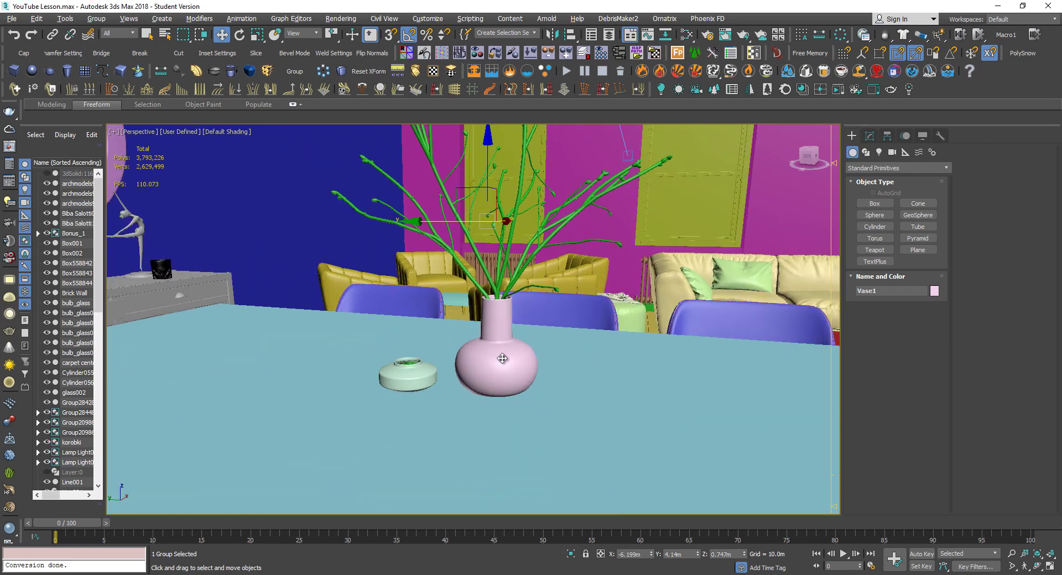
key(z)
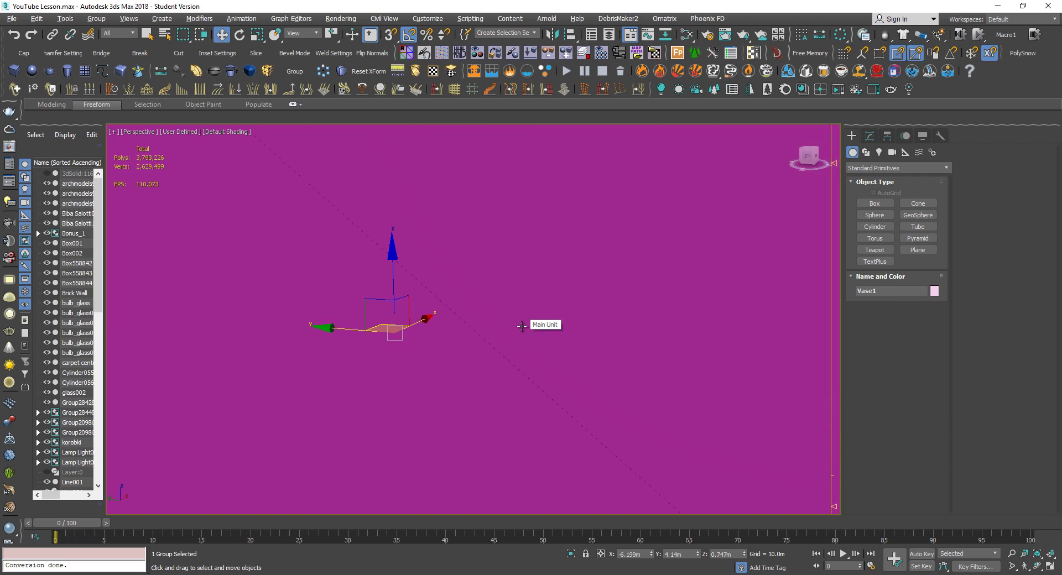
scroll(522, 327, up, 4)
scroll(522, 326, down, 1)
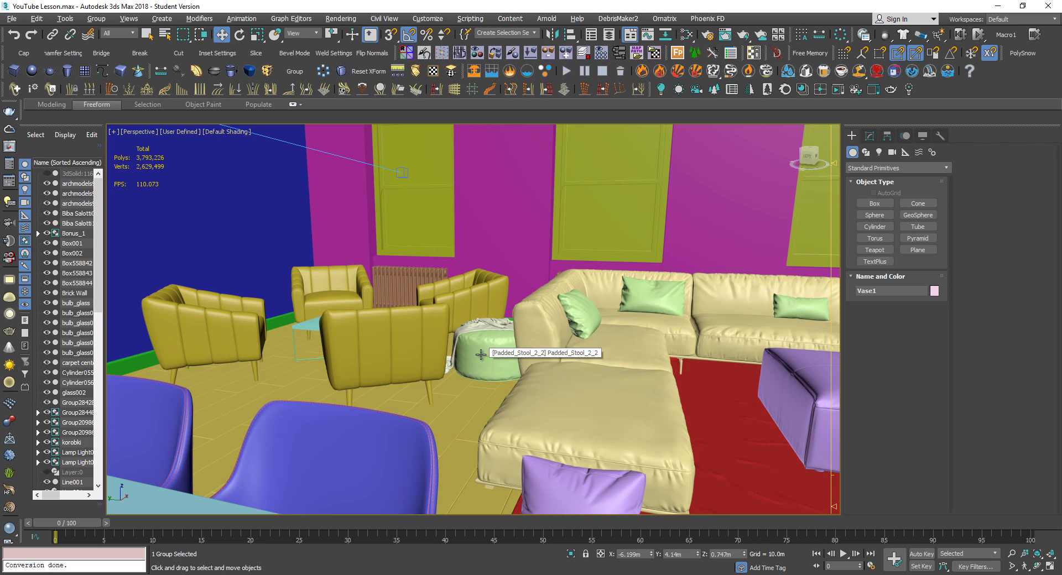
scroll(481, 355, up, 3)
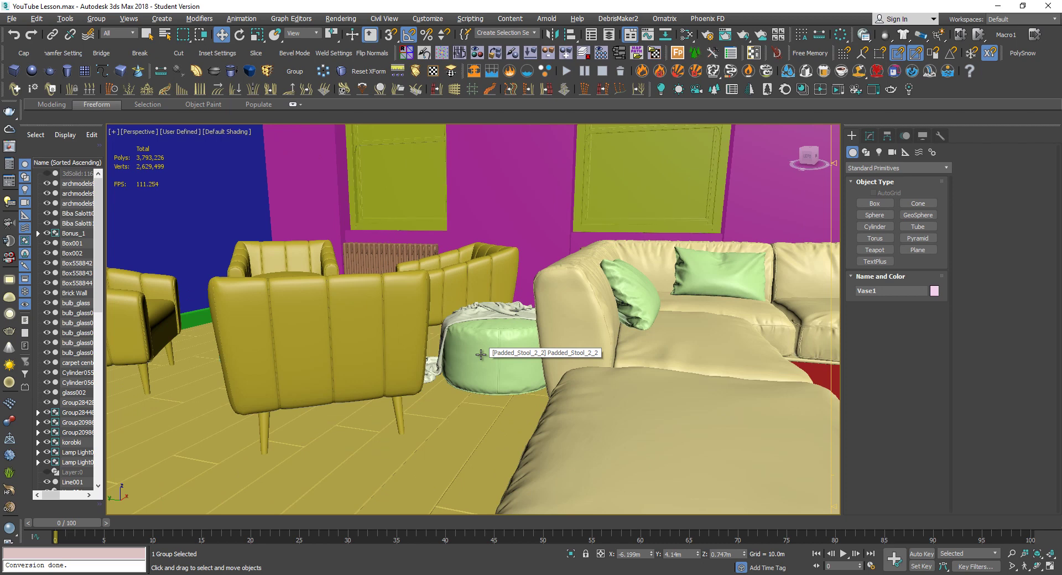
scroll(481, 355, down, 3)
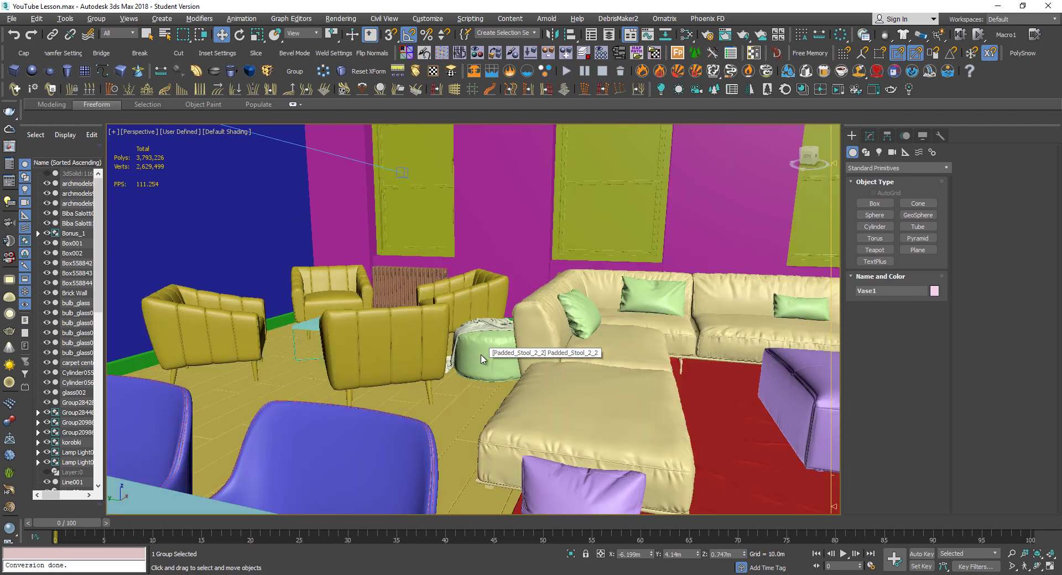
scroll(481, 354, up, 3)
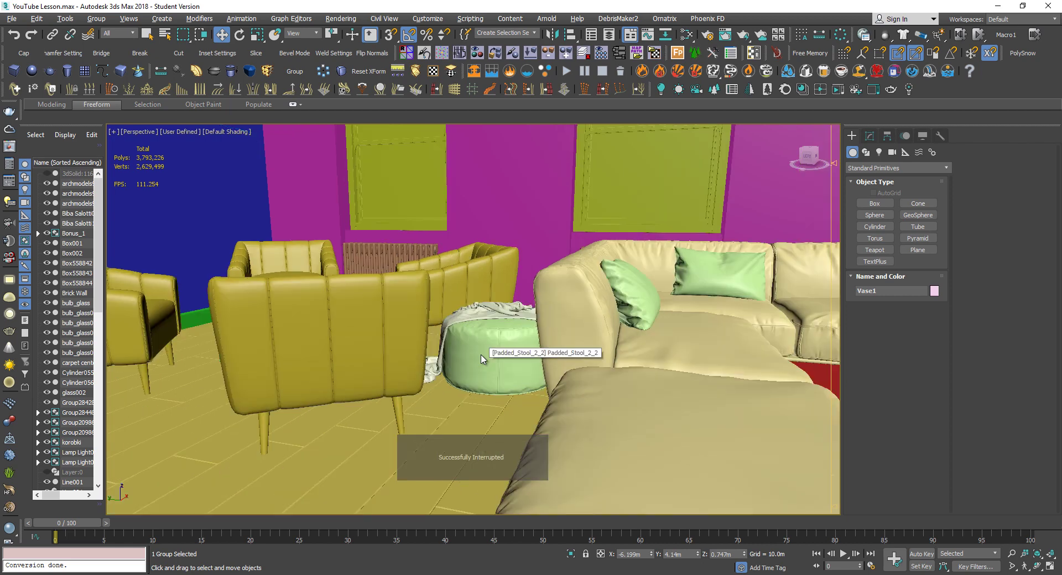
Examine the padded stool between the armchairs and the sofa at close range and from farther back
scroll(481, 358, up, 2)
scroll(481, 359, up, 2)
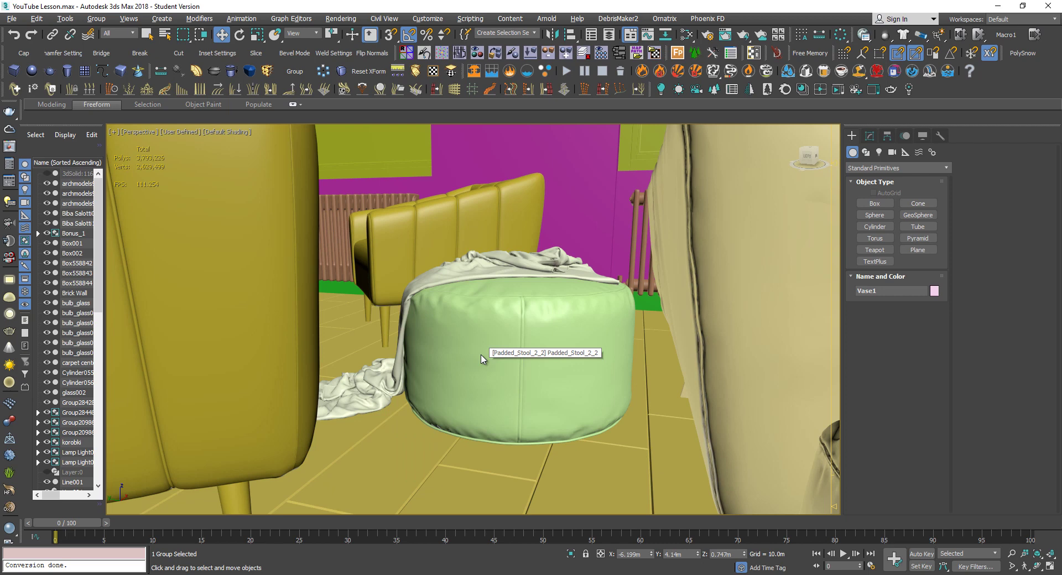
scroll(480, 359, down, 8)
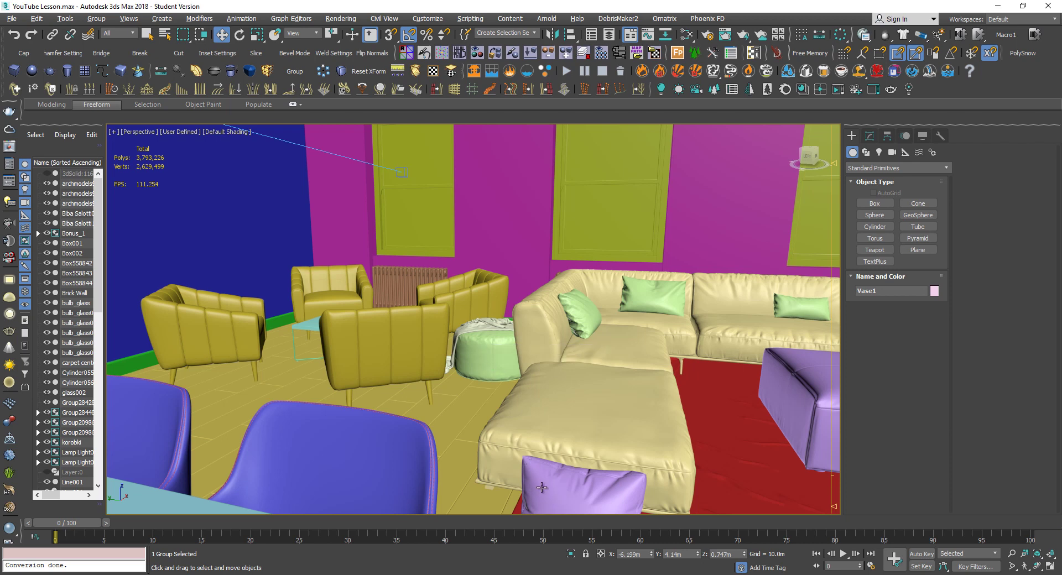
scroll(524, 439, up, 3)
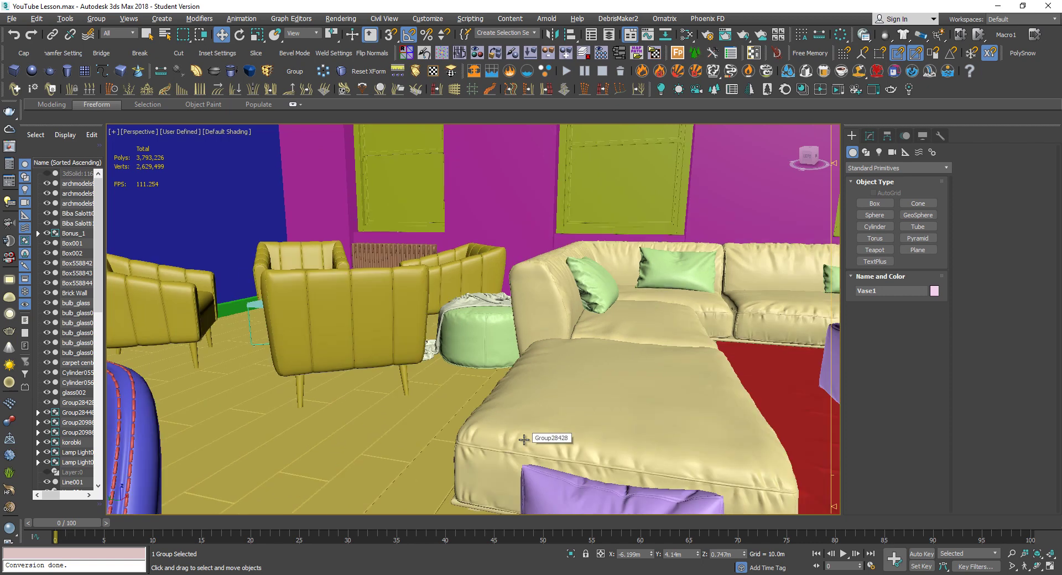
scroll(524, 439, down, 3)
scroll(507, 394, up, 4)
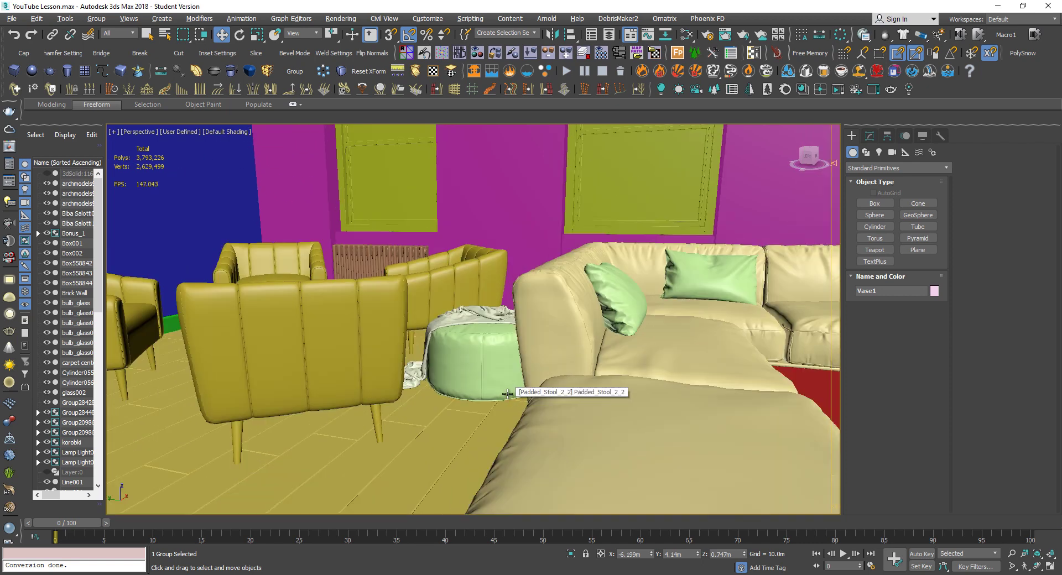
scroll(507, 393, down, 3)
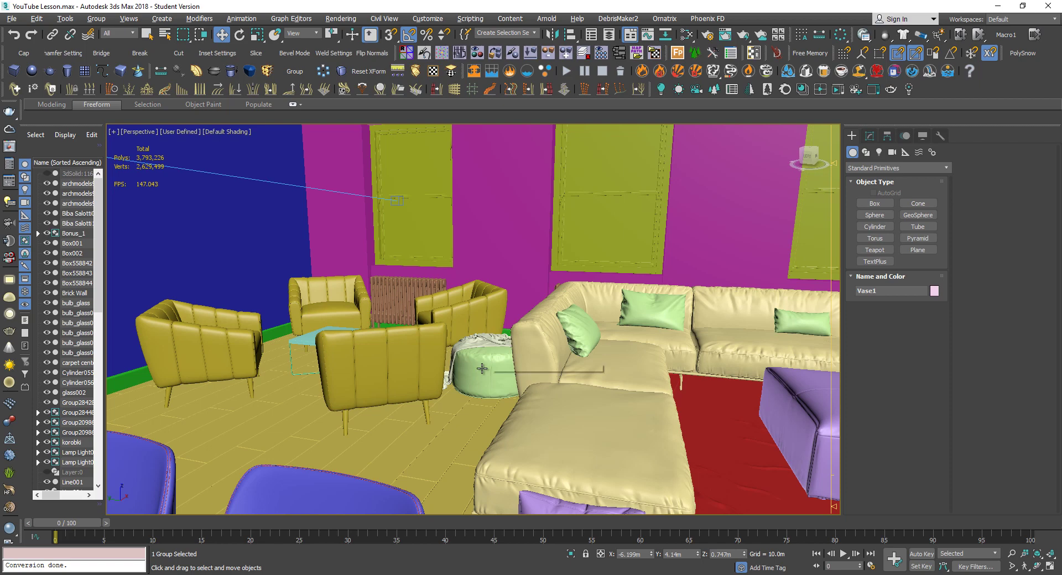
scroll(480, 367, up, 1)
scroll(480, 367, up, 2)
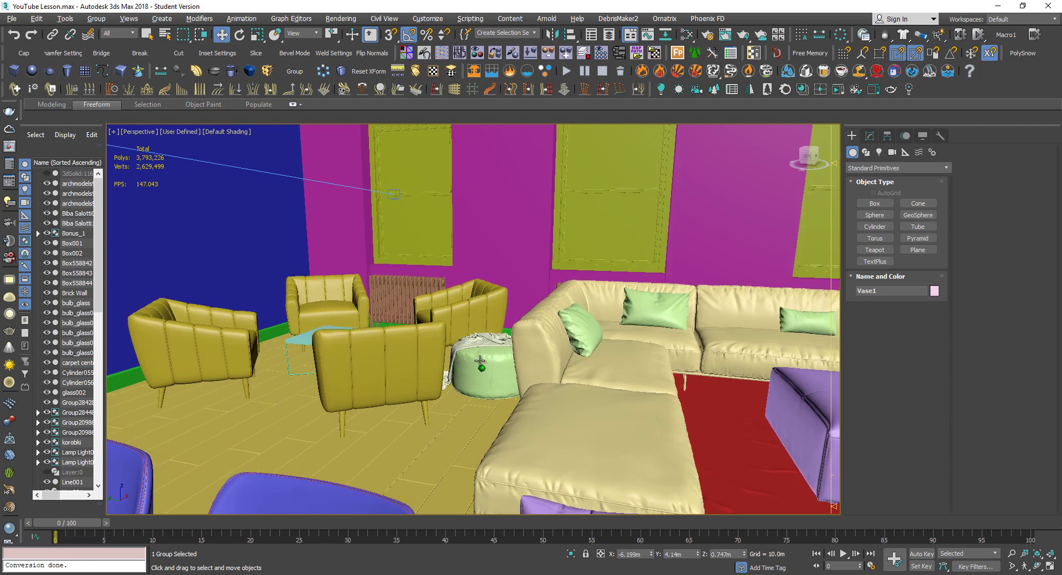
scroll(488, 320, up, 4)
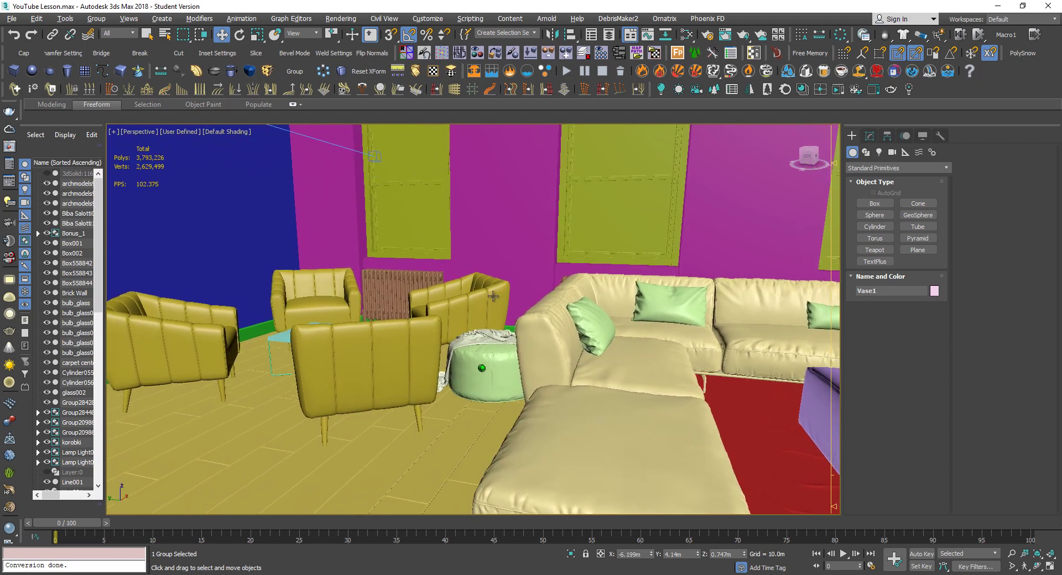
scroll(542, 359, up, 8)
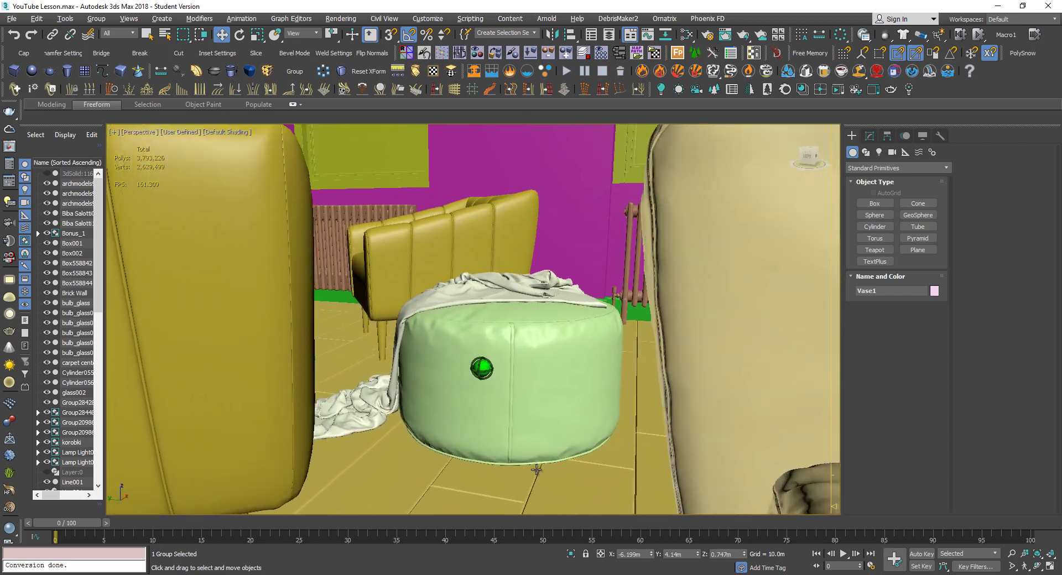
scroll(542, 358, down, 10)
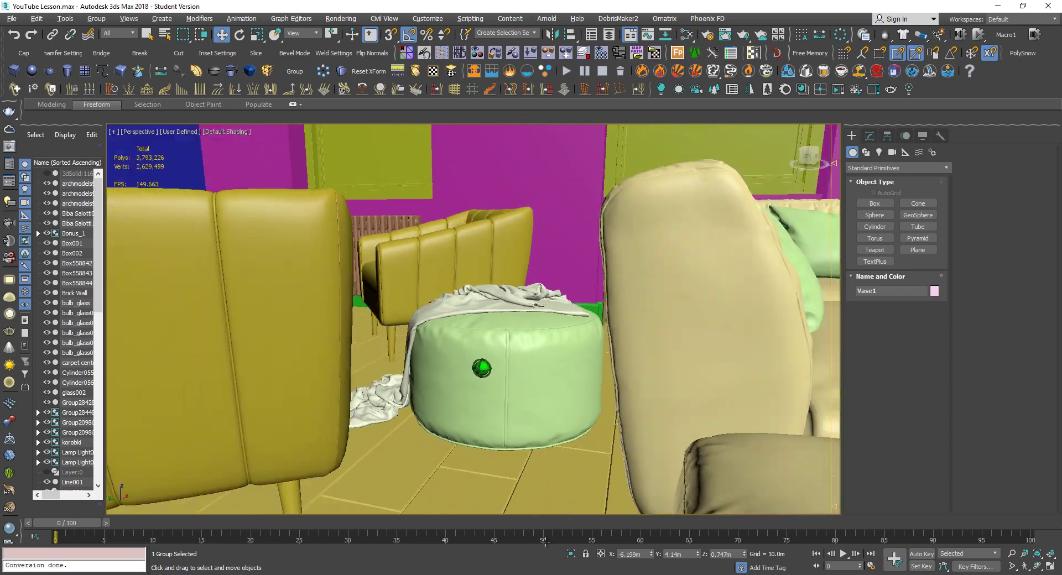
scroll(482, 368, up, 10)
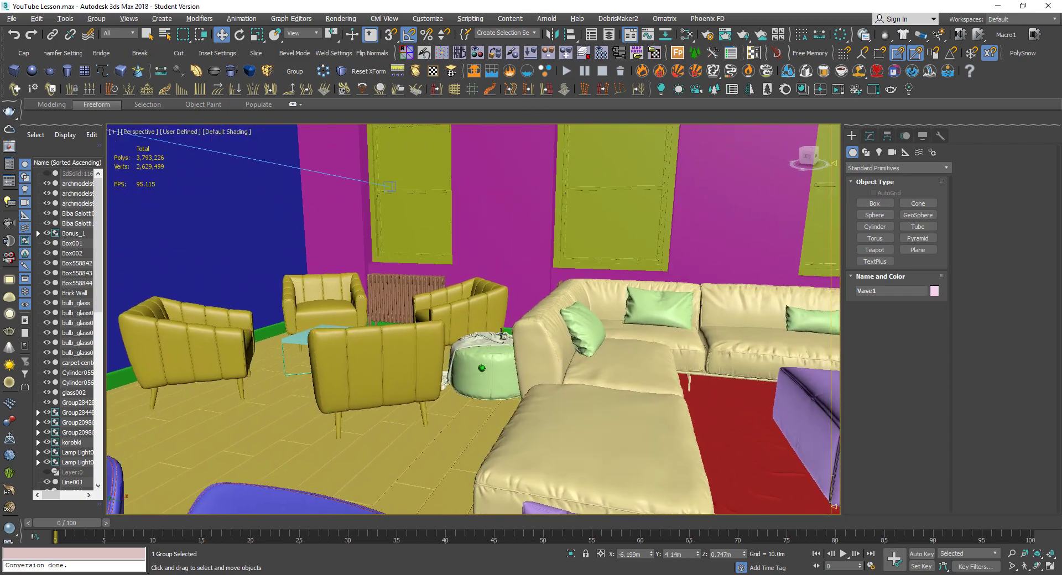
Examine how the view travels through the armchairs and coffee table when moving quickly in and out of the room
scroll(493, 416, down, 10)
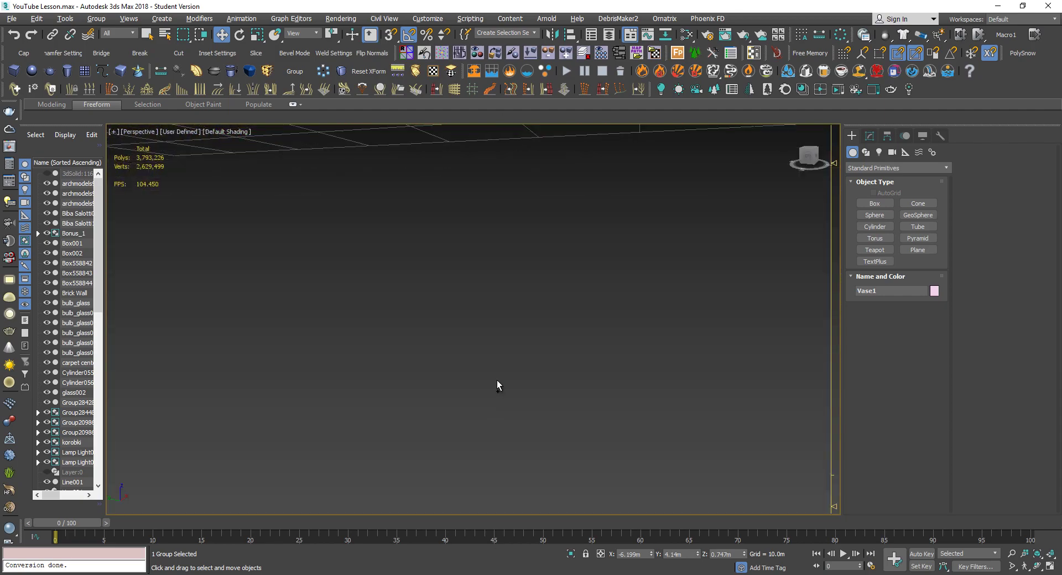
scroll(529, 221, up, 10)
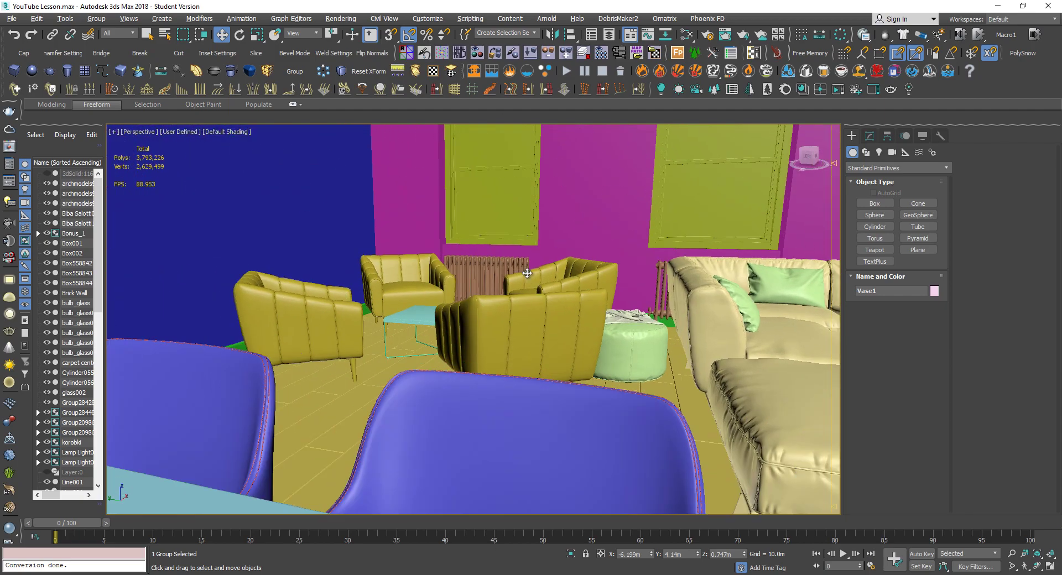
scroll(531, 219, down, 10)
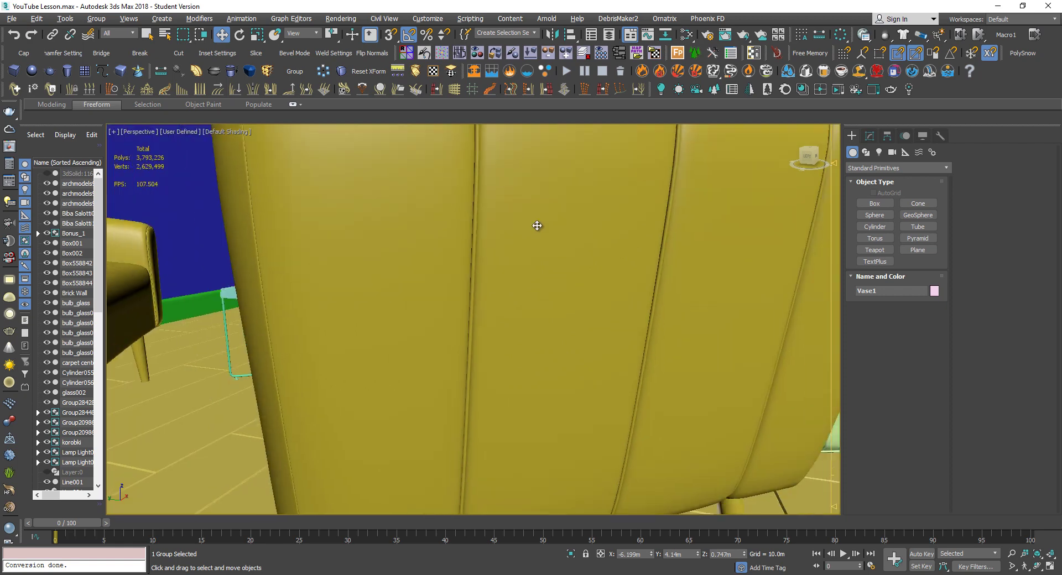
middle_drag(536, 215, 468, 207)
scroll(360, 322, up, 8)
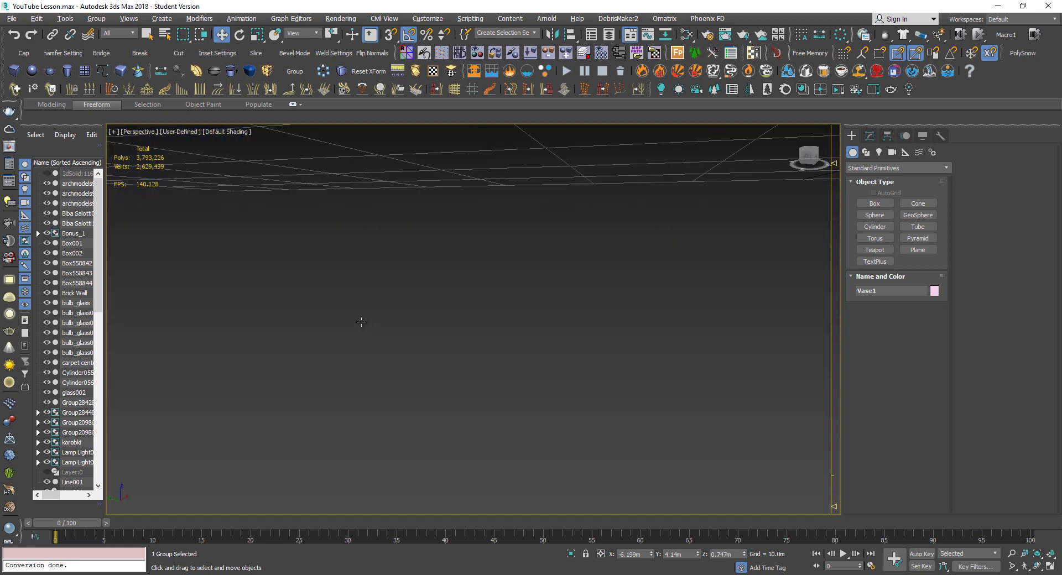
scroll(365, 327, down, 12)
scroll(370, 331, up, 10)
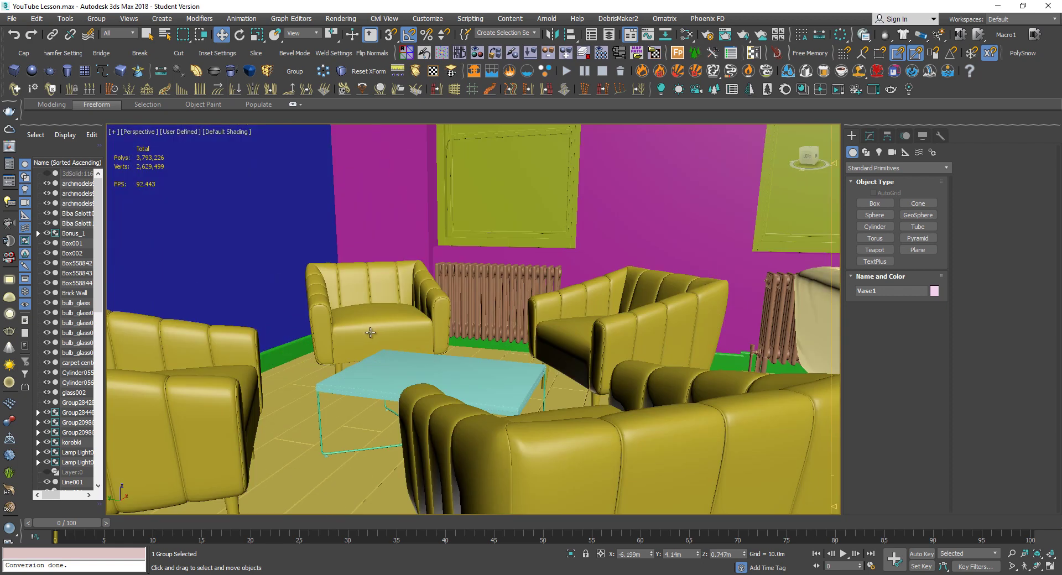
Select the armchair beside the radiator and inspect its armrest and seat up close
click(372, 327)
scroll(372, 326, down, 4)
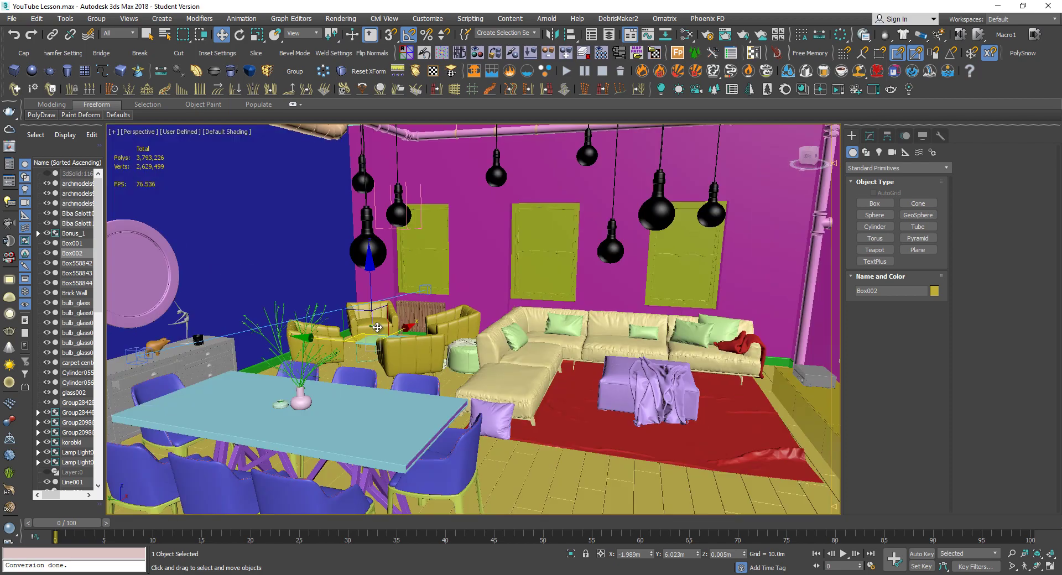
scroll(377, 328, up, 5)
scroll(412, 330, up, 4)
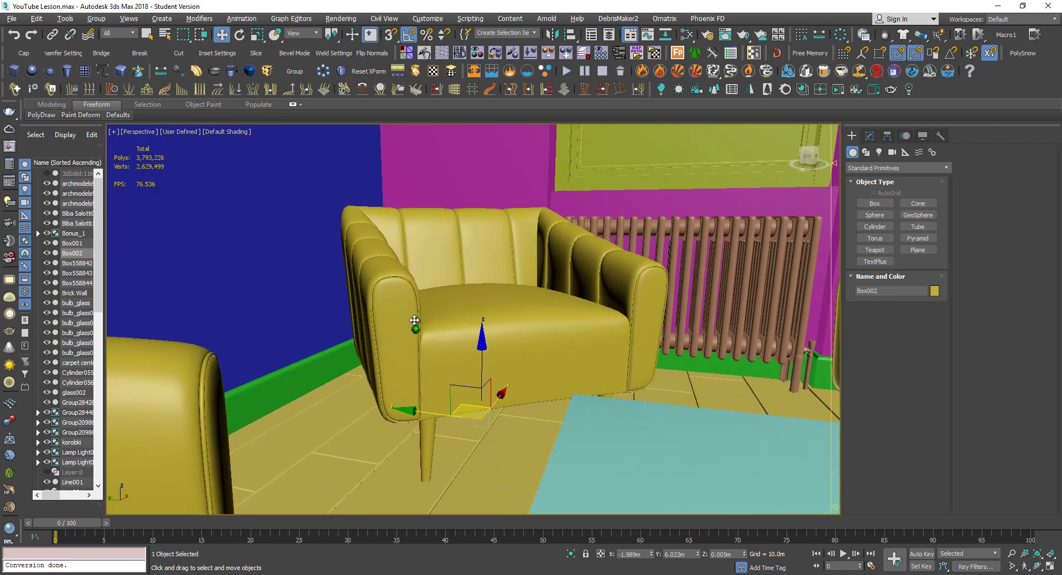
scroll(416, 307, up, 2)
scroll(418, 306, down, 5)
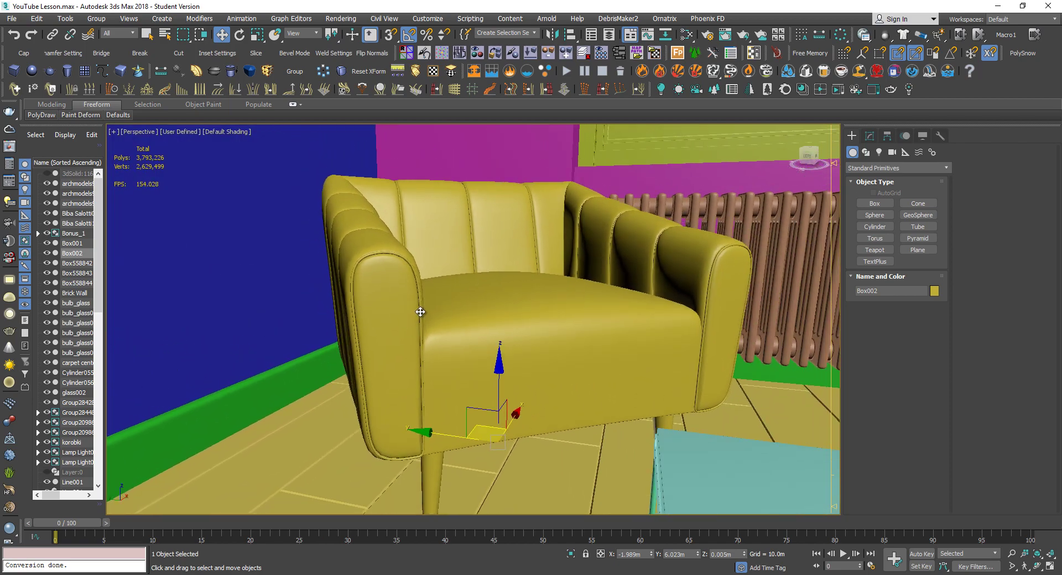
scroll(422, 310, up, 5)
scroll(421, 302, up, 8)
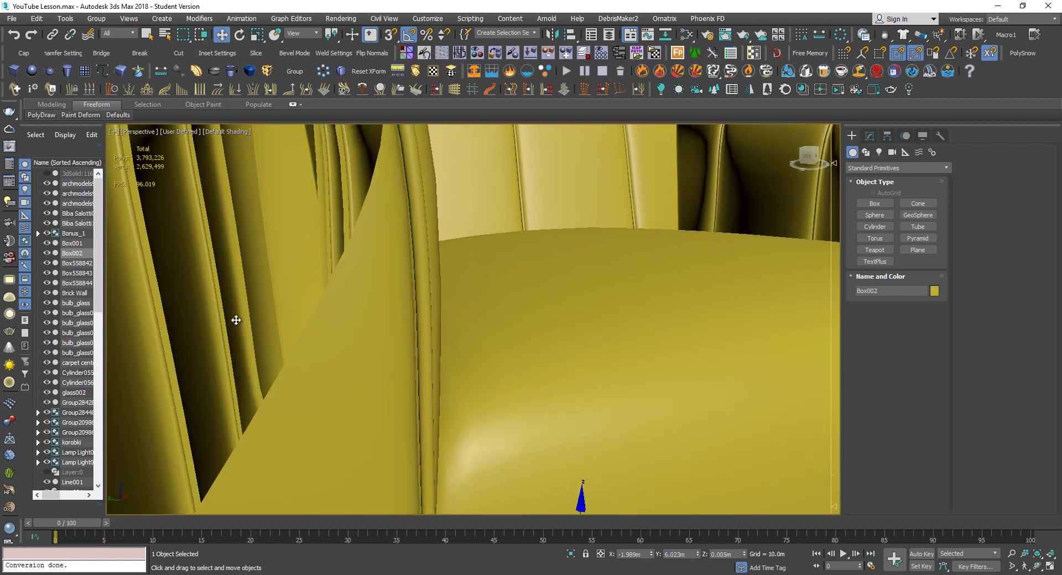
scroll(295, 308, down, 10)
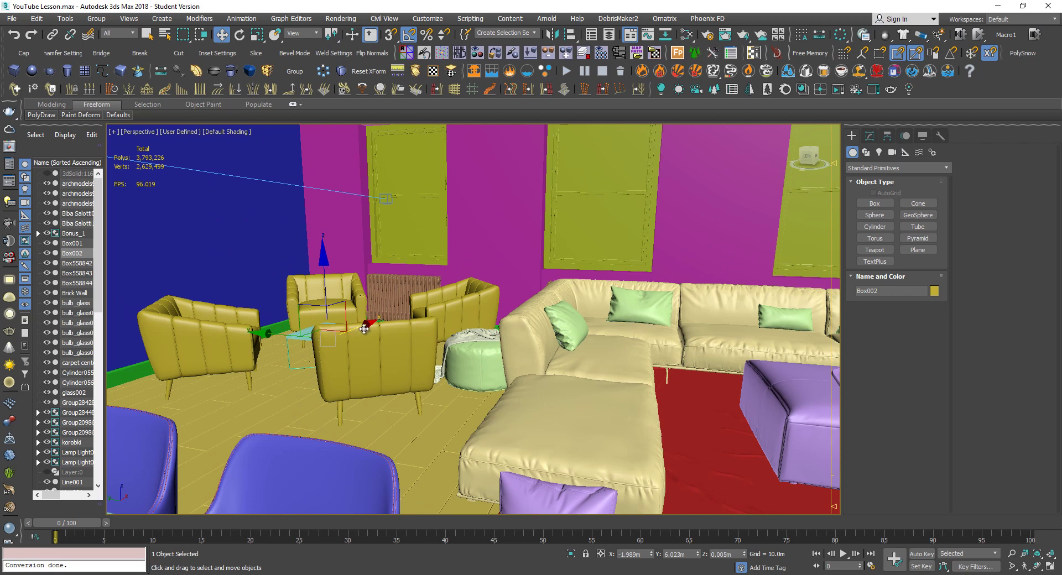
View the whole room from outside and deselect the armchair
scroll(369, 328, down, 12)
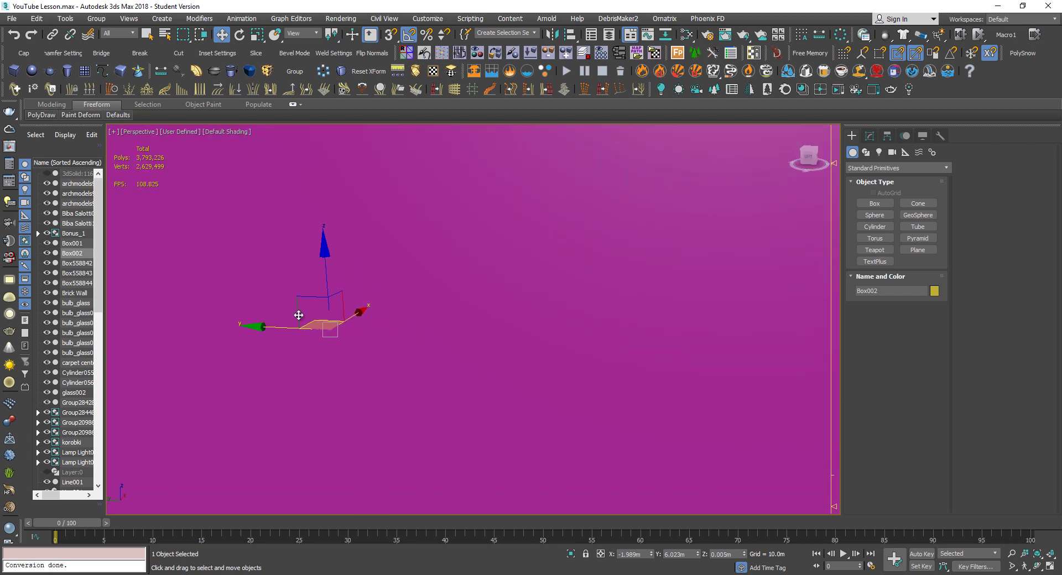
scroll(616, 374, down, 8)
click(619, 373)
middle_drag(619, 373, 312, 373)
Create a huge box in the Top view, far from the room at about X 1,179,349 m
click(875, 203)
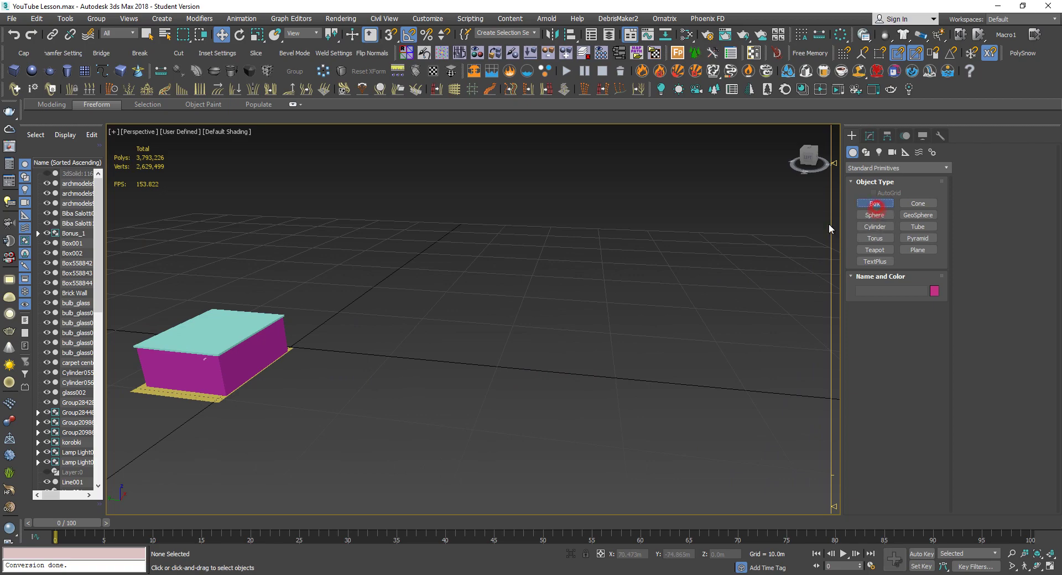
key(alt+w)
key(alt+w)
scroll(354, 240, down, 15)
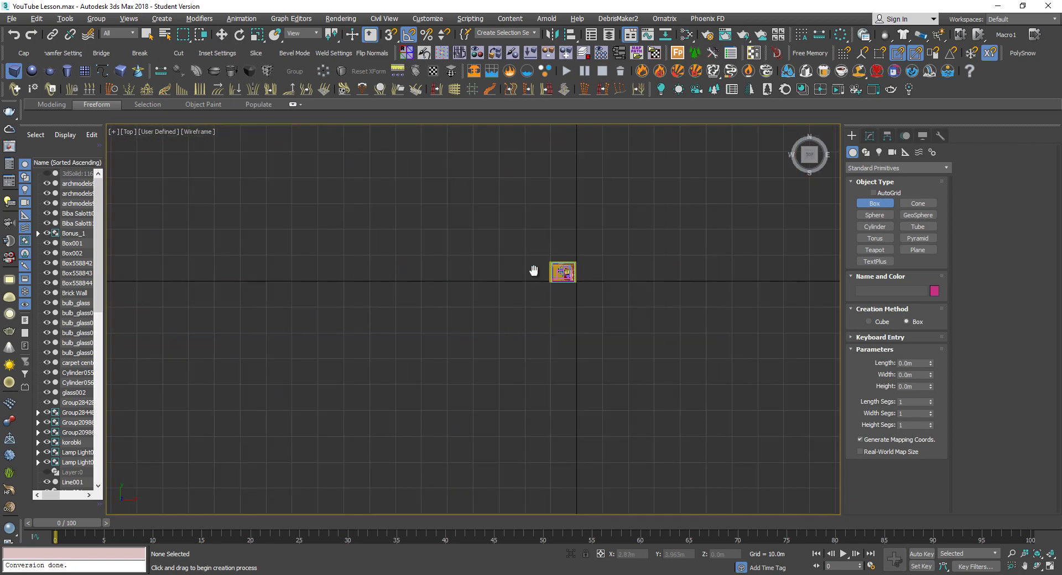
middle_drag(536, 267, 489, 278)
scroll(589, 277, down, 5)
middle_drag(592, 278, 197, 275)
scroll(555, 299, down, 9)
middle_drag(545, 298, 186, 300)
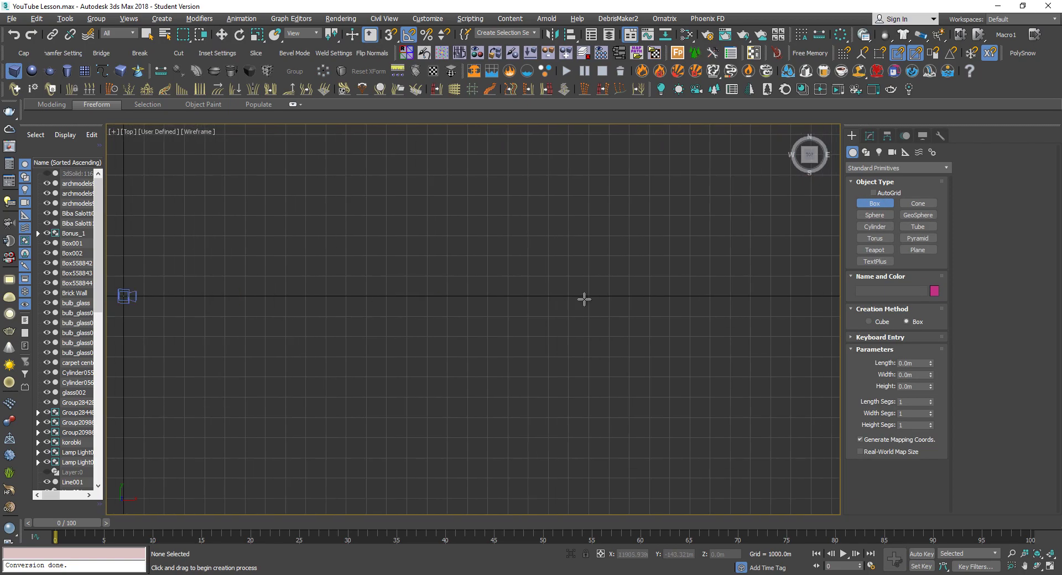
middle_drag(582, 299, 255, 299)
middle_drag(672, 311, 321, 312)
middle_drag(799, 313, 354, 314)
middle_drag(741, 318, 332, 293)
middle_drag(652, 301, 354, 301)
scroll(659, 316, down, 8)
middle_drag(659, 316, 310, 312)
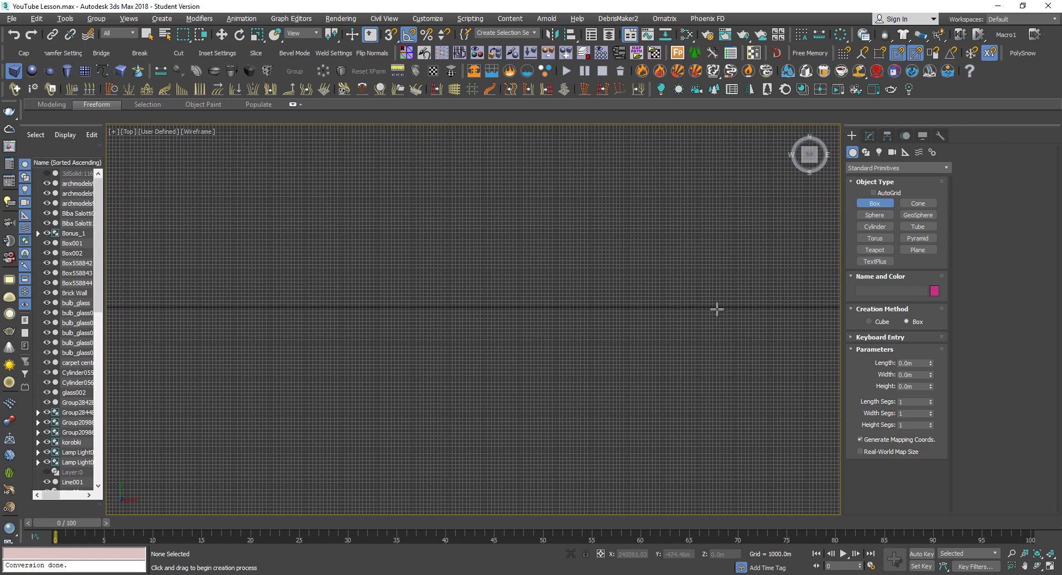
middle_drag(724, 311, 332, 313)
middle_drag(771, 320, 359, 319)
scroll(410, 337, down, 6)
middle_drag(694, 321, 83, 348)
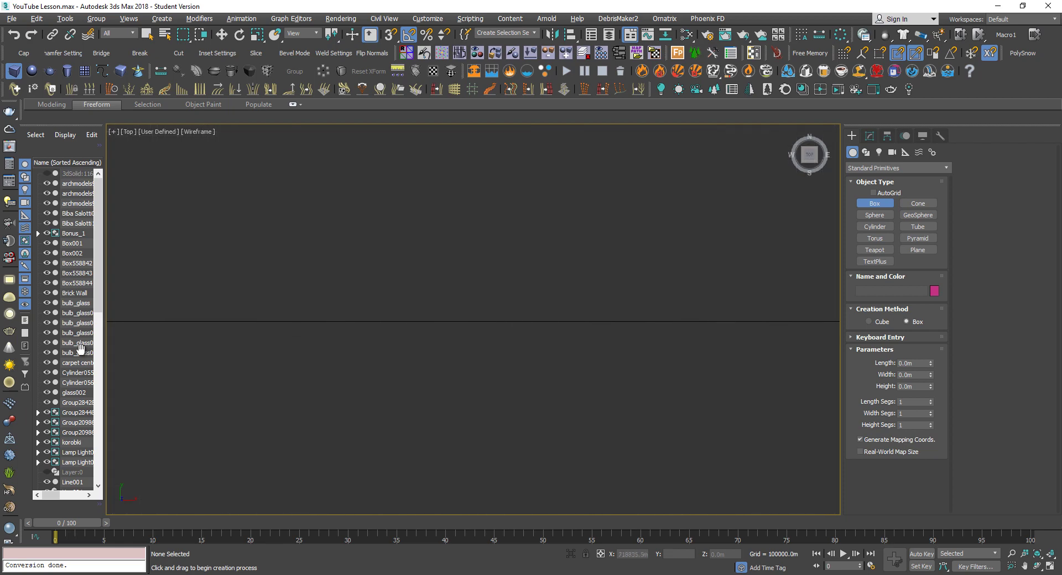
middle_drag(630, 353, 360, 341)
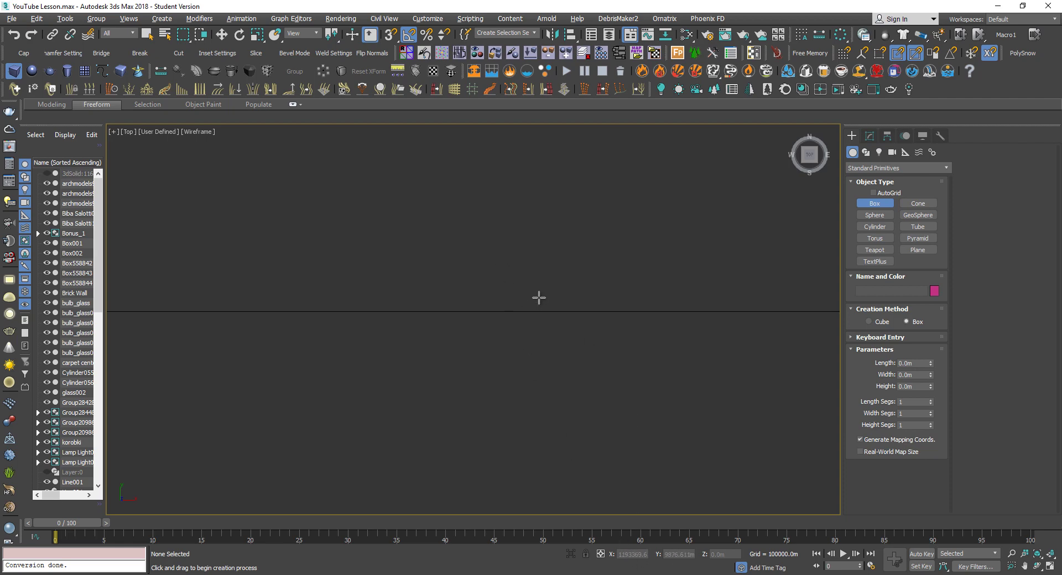
drag(538, 289, 490, 334)
click(501, 308)
key(w)
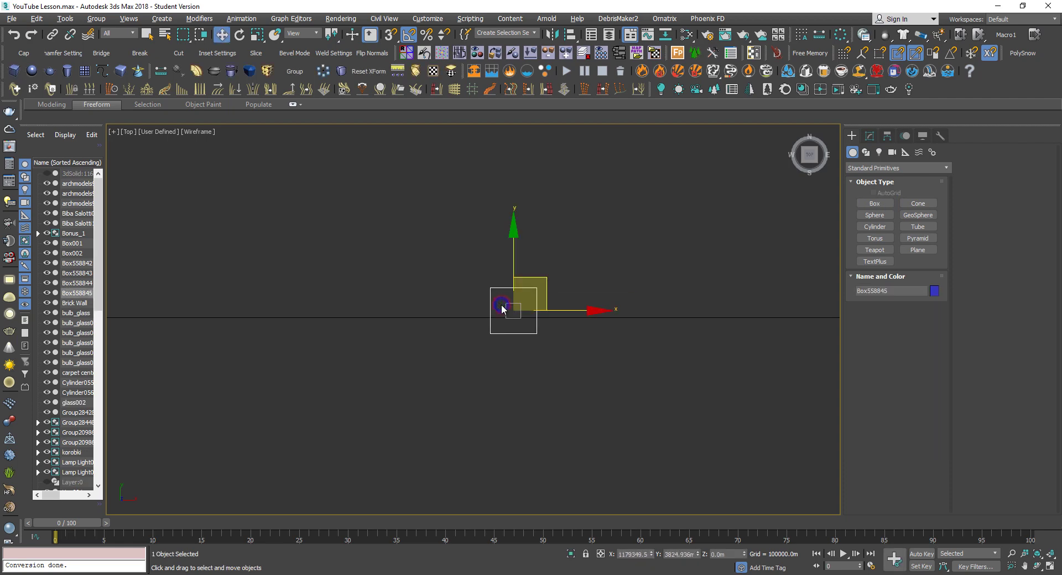
Frame the new distant box in the Top view and in the maximized Perspective view
key(z)
key(alt+w)
right_click(688, 365)
key(z)
key(alt+w)
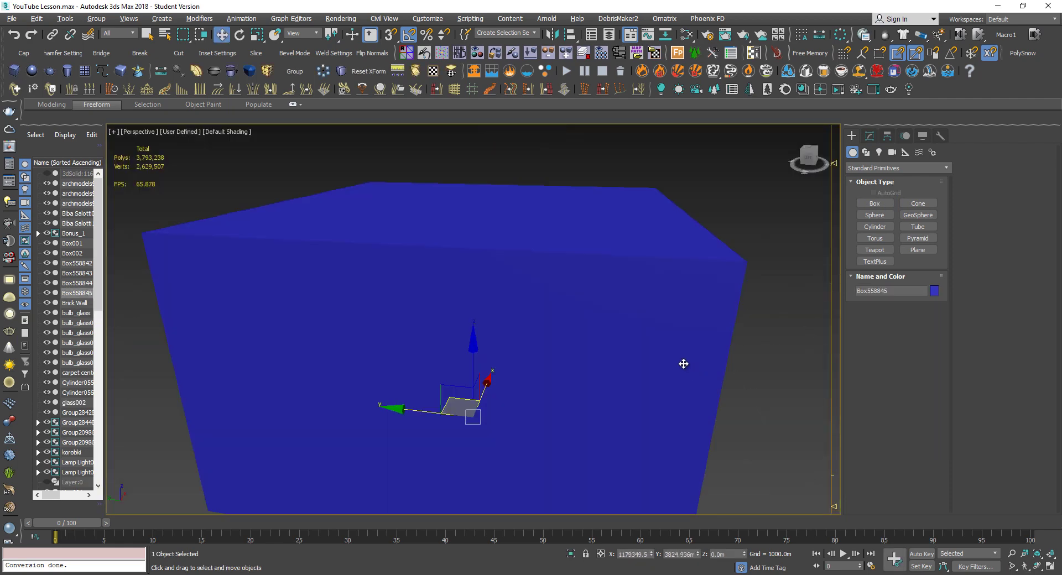
Examine the distant box's edges and faces from several angles and distances for display artifacts
alt+middle_drag(630, 362, 556, 337)
scroll(659, 369, down, 4)
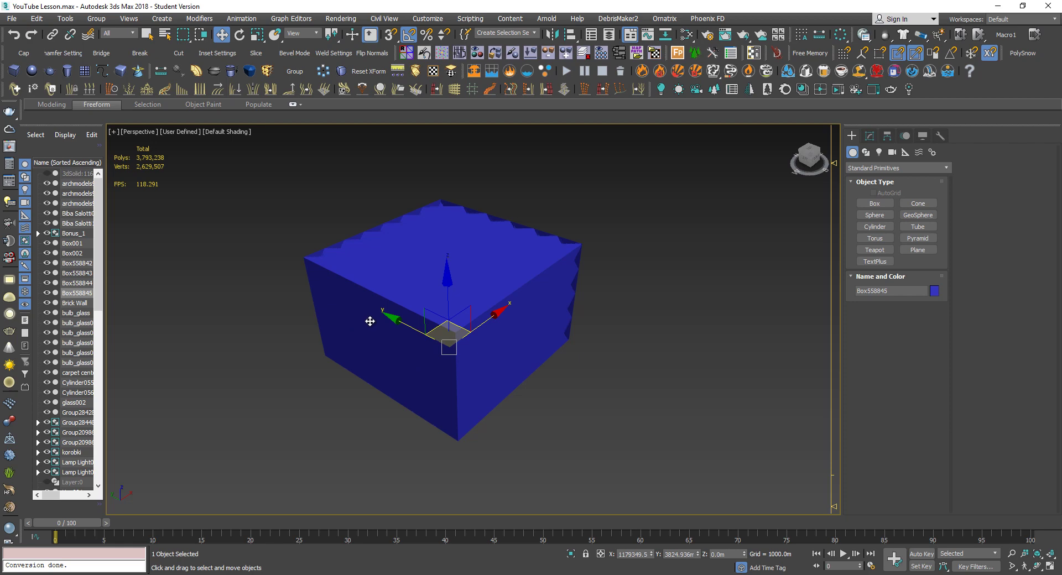
alt+middle_drag(409, 351, 433, 343)
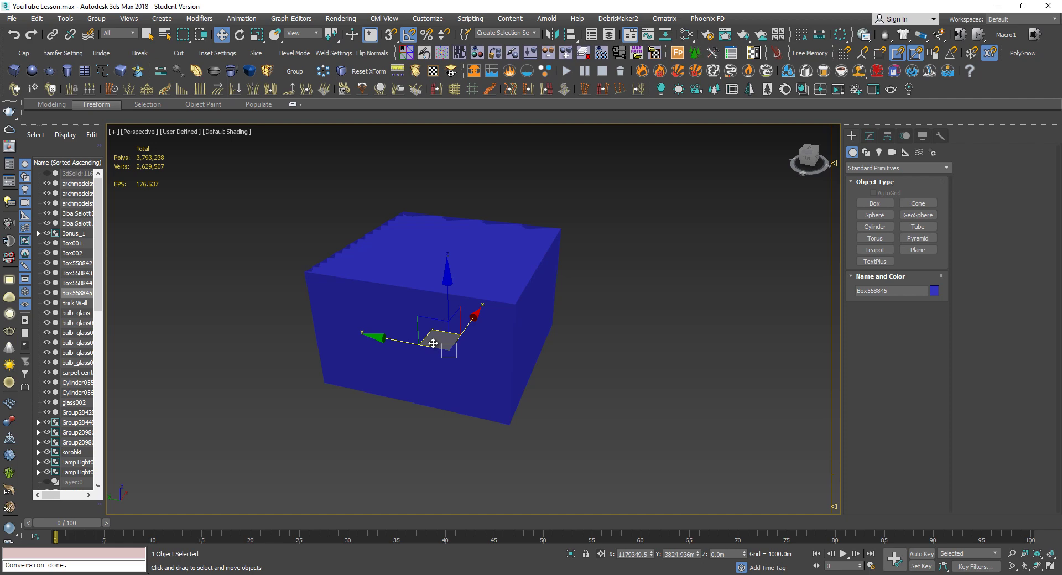
alt+middle_drag(474, 356, 464, 363)
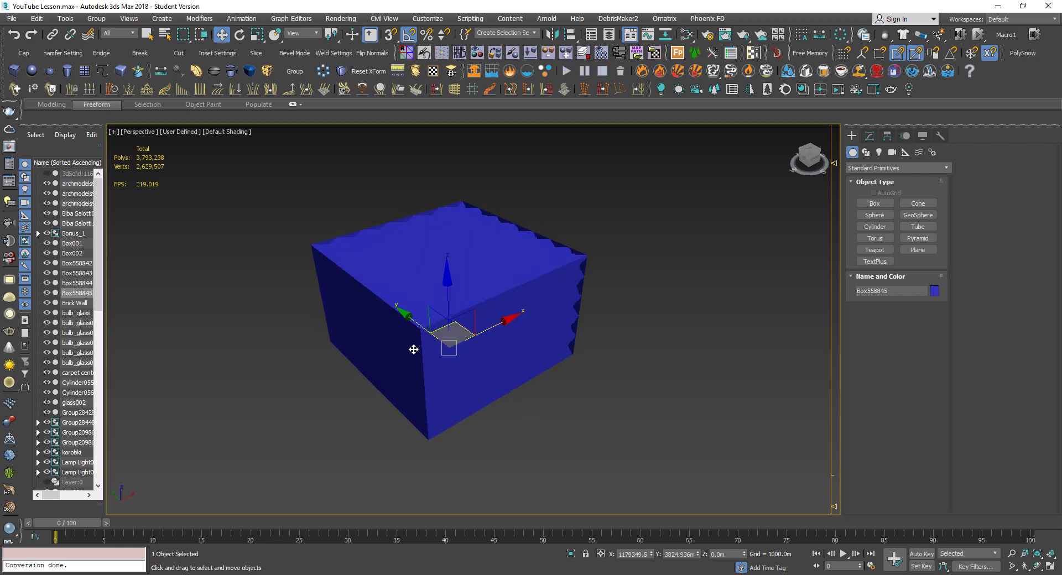
scroll(412, 349, down, 10)
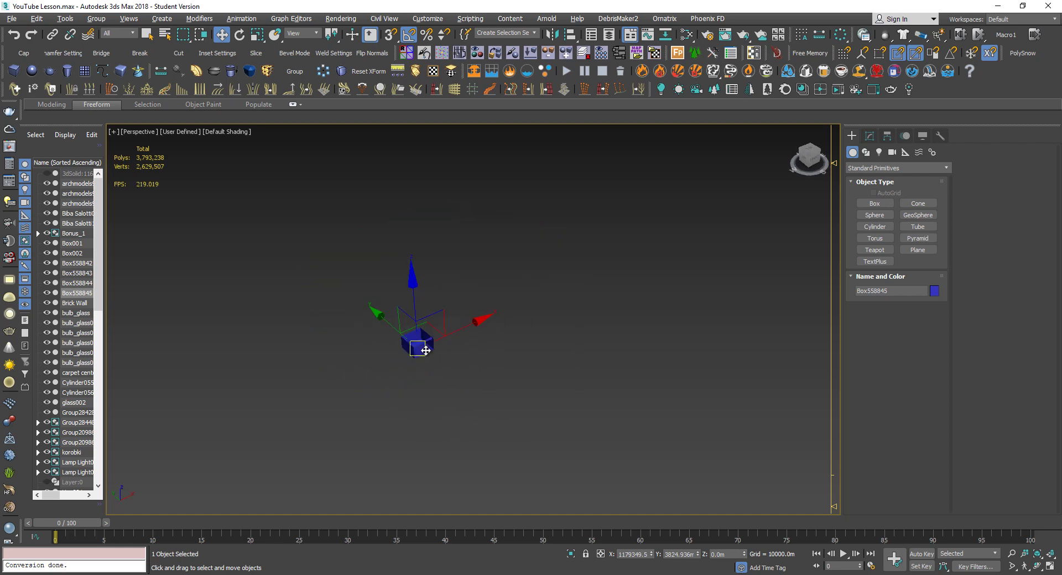
alt+middle_drag(425, 351, 591, 401)
scroll(399, 357, up, 5)
scroll(372, 361, up, 5)
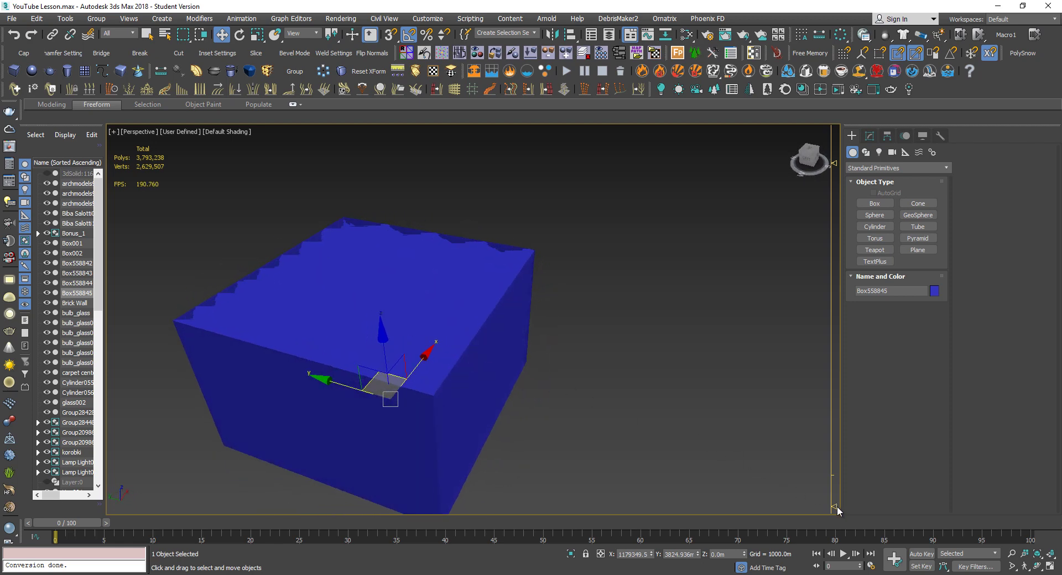
Turn off viewport clipping in the Perspective view and inspect the distant box's edges from several angles
click(154, 135)
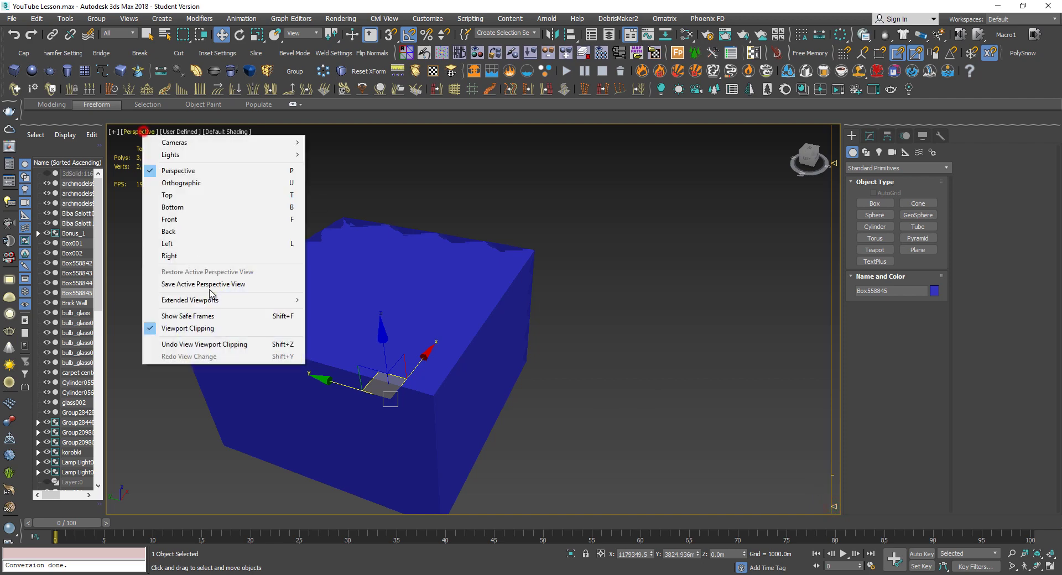
click(214, 331)
alt+middle_drag(425, 328, 571, 343)
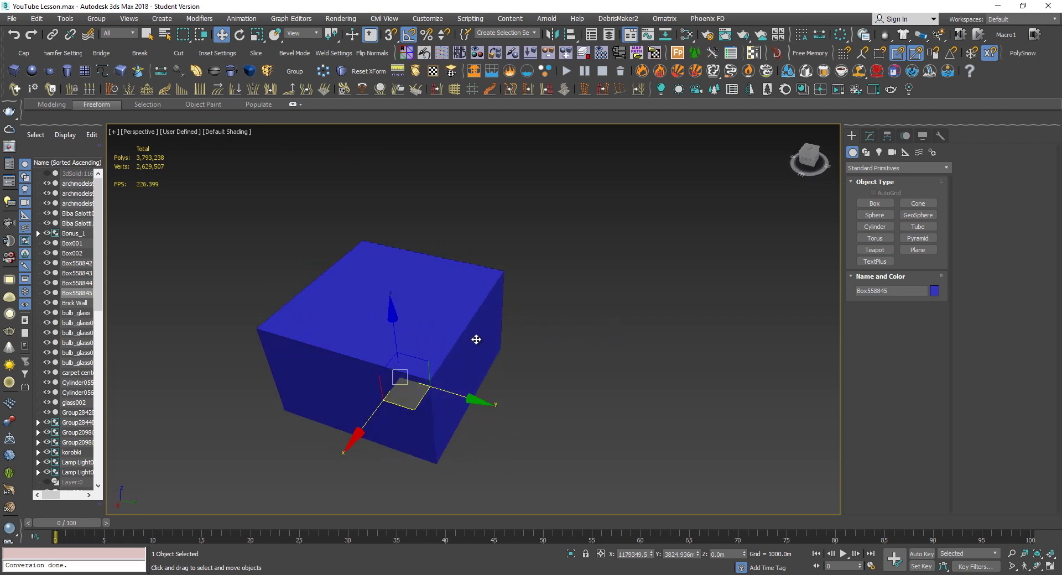
alt+middle_drag(476, 339, 469, 269)
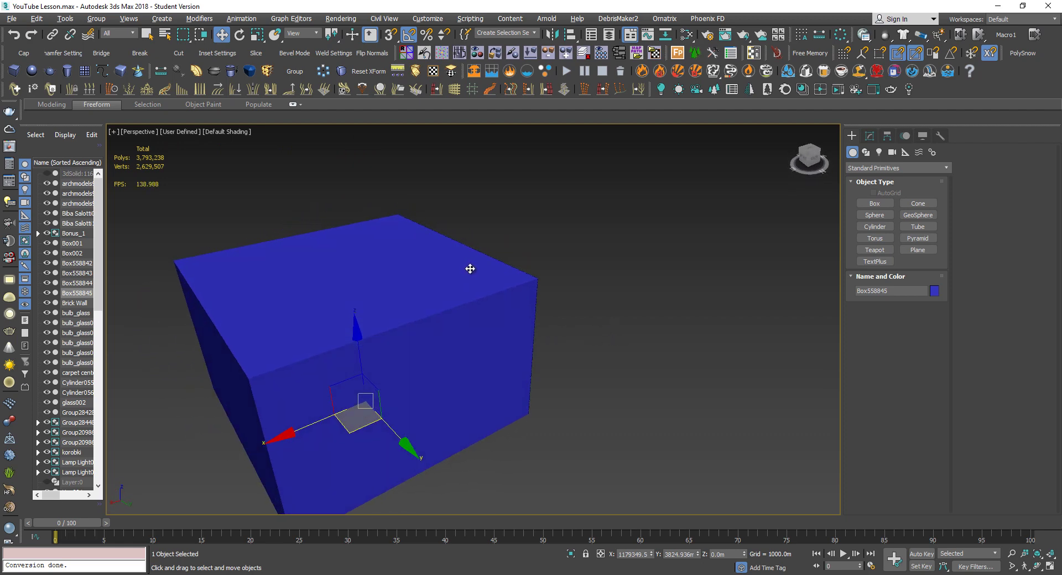
scroll(470, 268, down, 3)
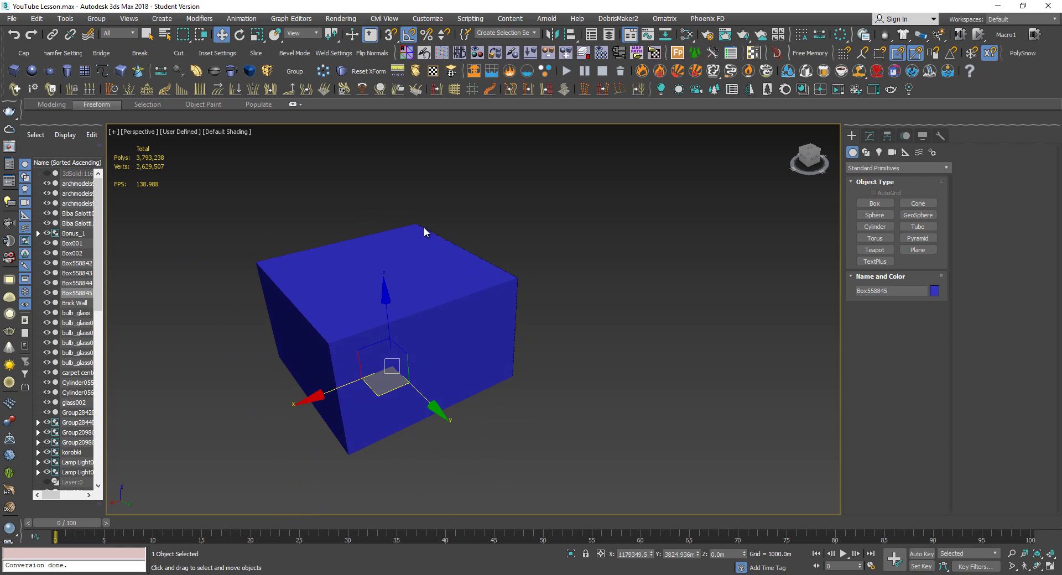
alt+middle_drag(494, 267, 462, 261)
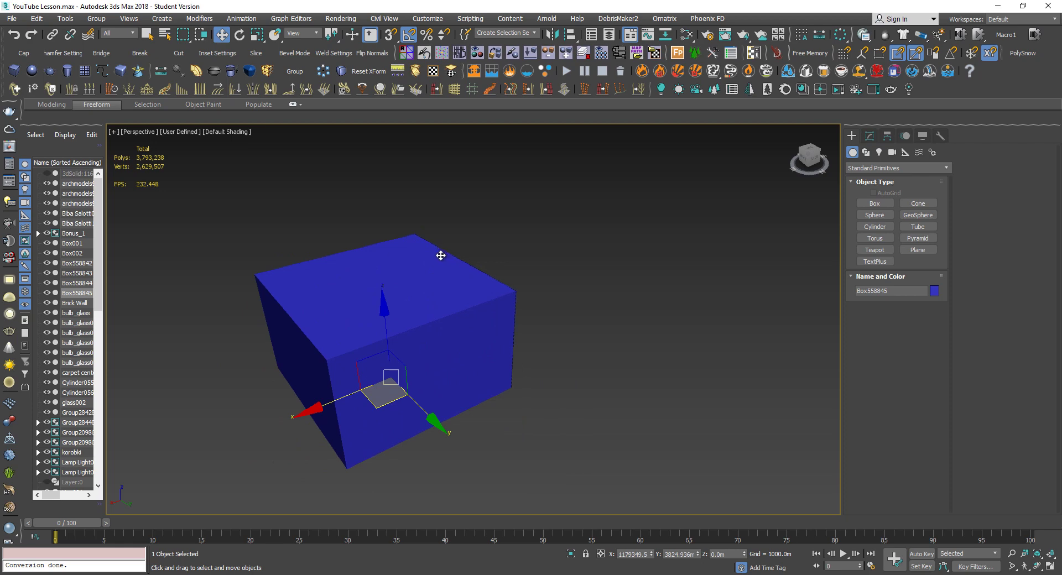
Turn viewport clipping back on in the Perspective view
click(141, 132)
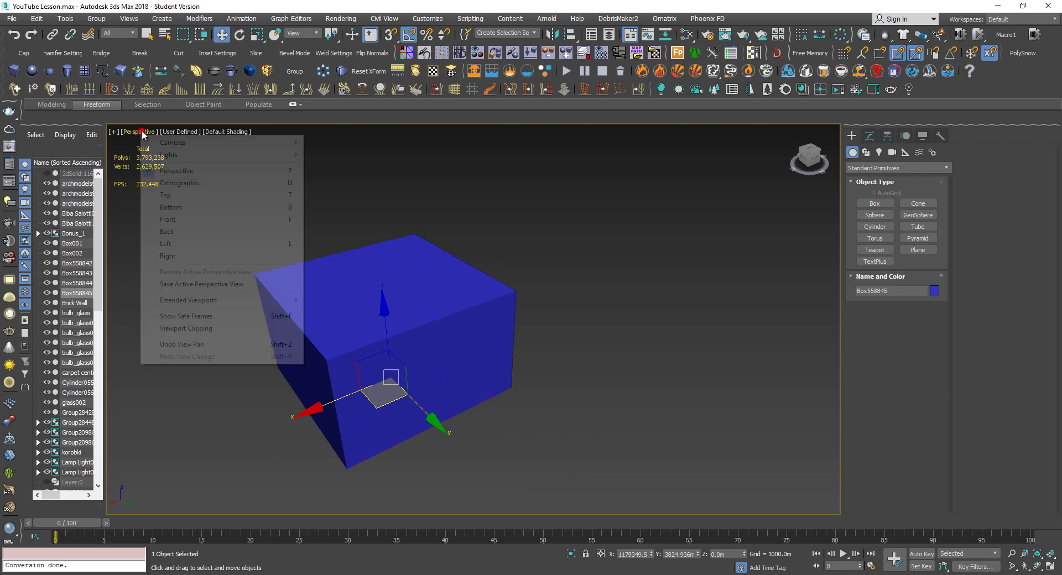
click(191, 329)
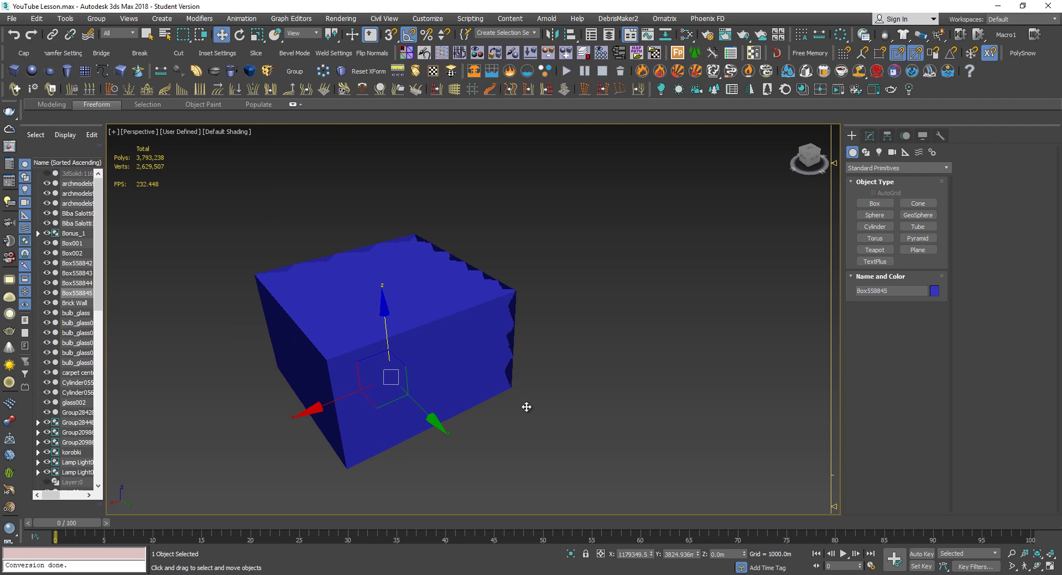
Move the distant box to the origin with X and Y at 0, frame it and inspect its edges
right_click(652, 555)
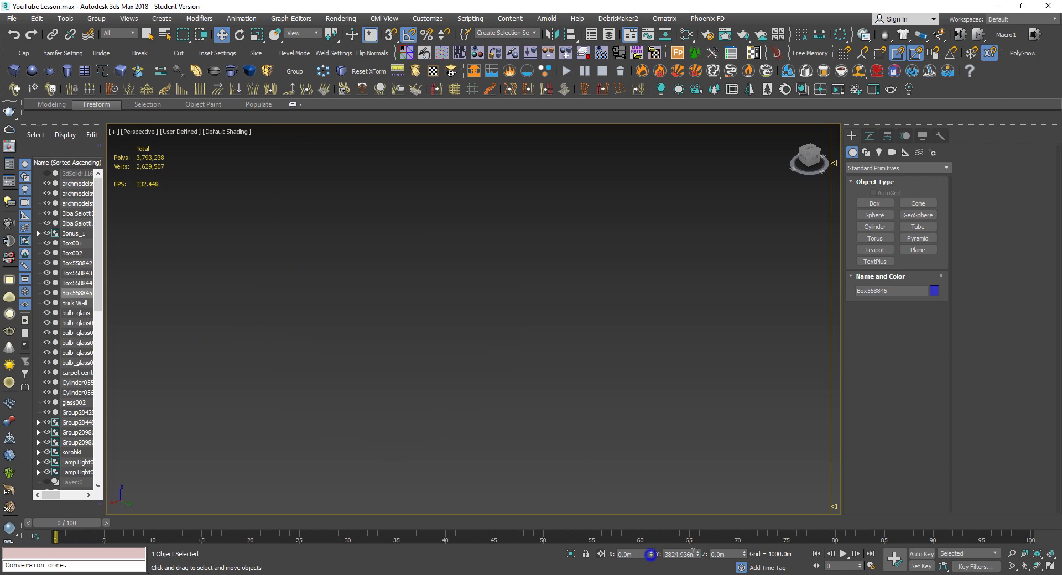
right_click(698, 555)
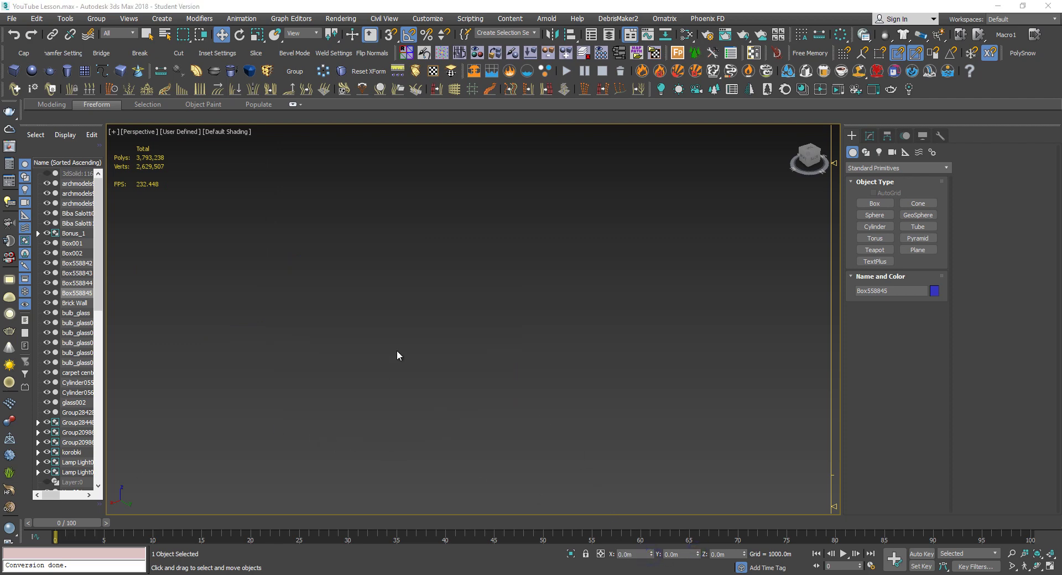
key(z)
alt+middle_drag(517, 336, 545, 339)
scroll(545, 340, down, 5)
click(554, 360)
scroll(552, 360, up, 5)
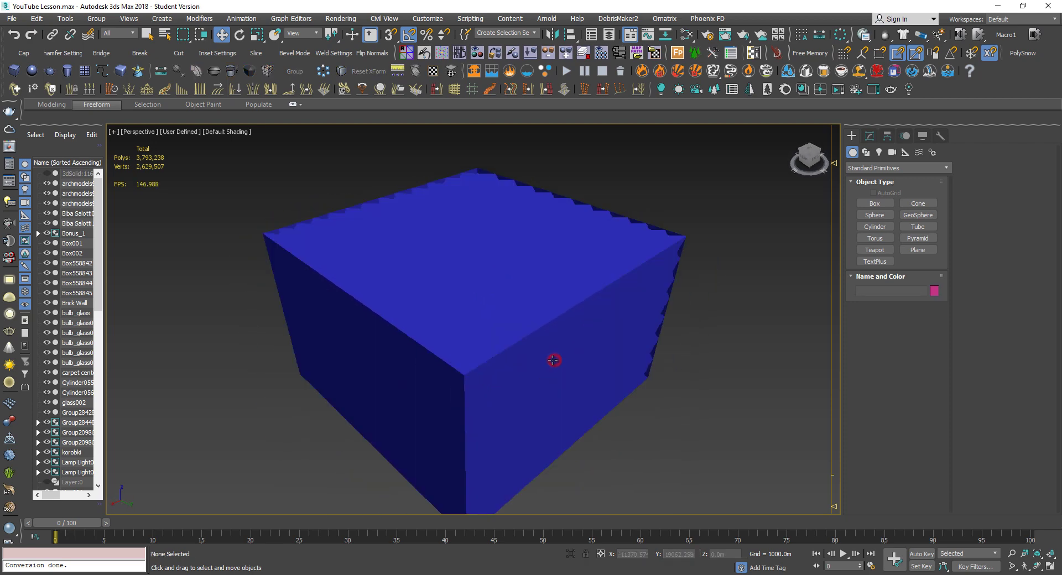
alt+middle_drag(550, 353, 501, 351)
click(502, 351)
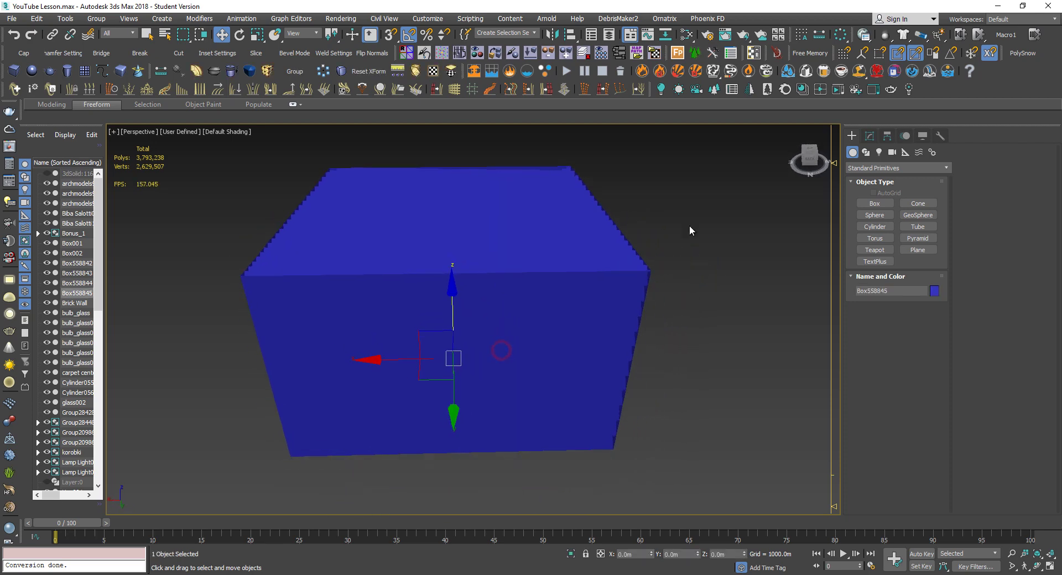
Set the box's length, width and height to 10 m each and frame the resized box
click(869, 135)
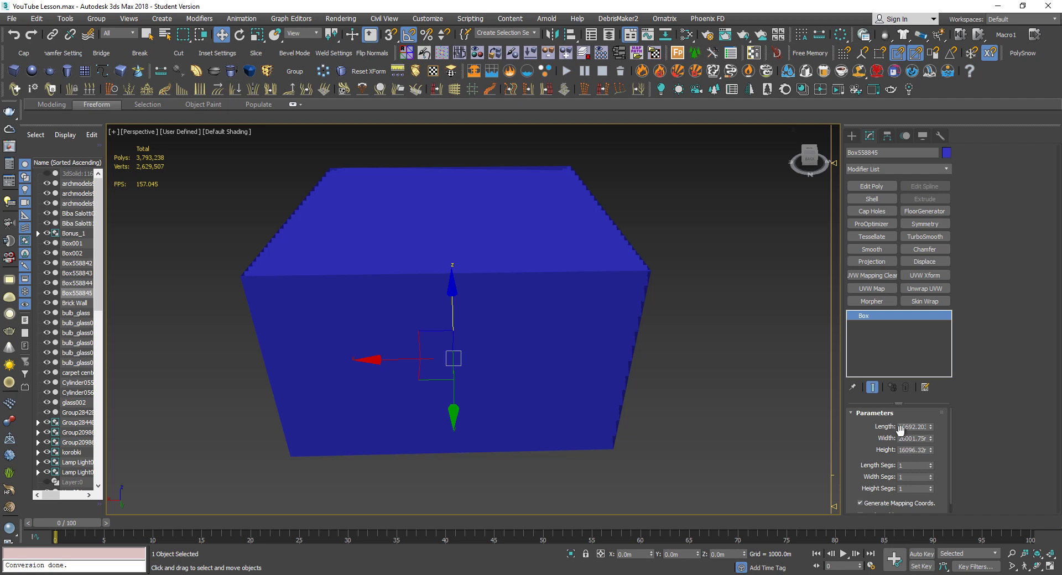
drag(906, 427, 897, 428)
alt+middle_drag(536, 363, 551, 365)
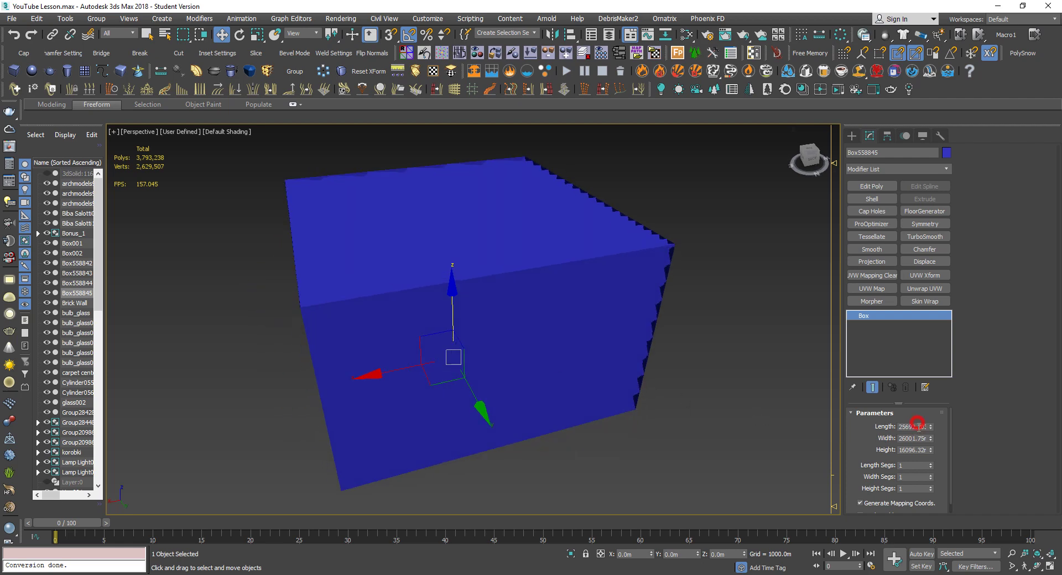
double_click(918, 426)
text(10)
key(Tab)
text(10)
key(Tab)
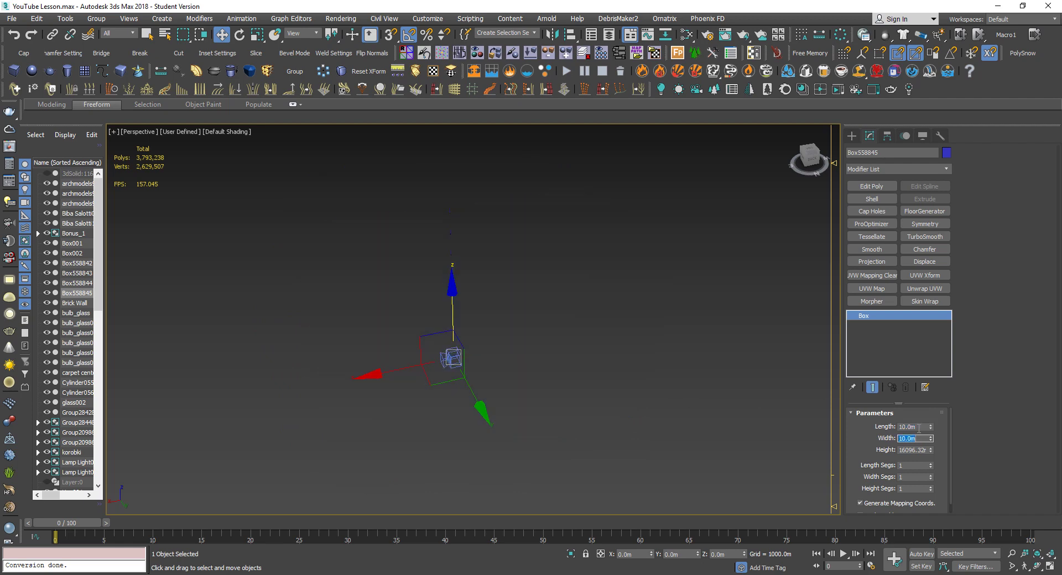
text(10)
key(Return)
key(z)
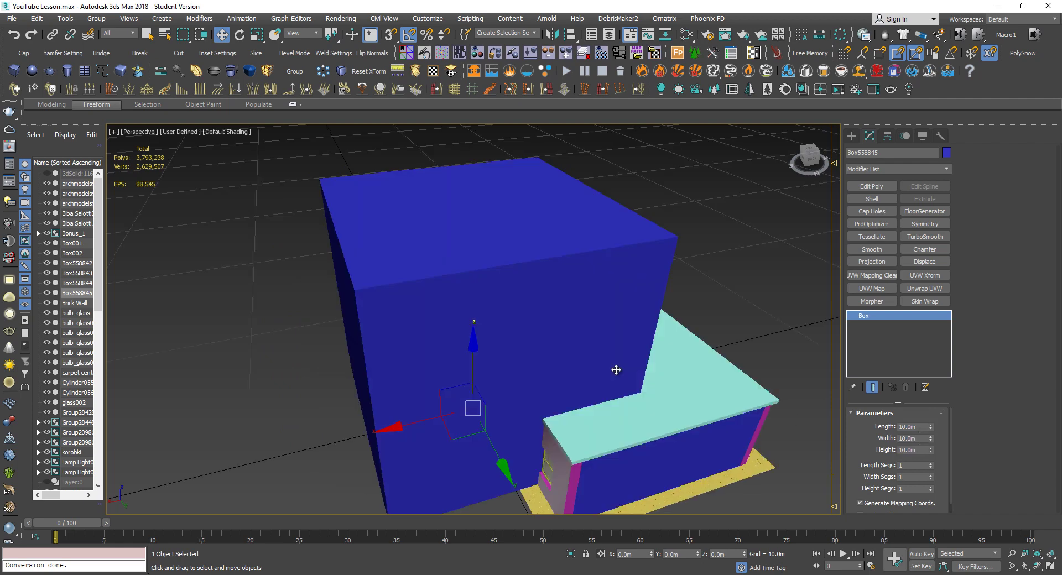
Check the 10 m box beside the house from another angle and delete it
scroll(616, 371, down, 5)
alt+middle_drag(616, 370, 772, 371)
scroll(562, 358, up, 3)
middle_drag(642, 386, 646, 341)
scroll(580, 340, up, 3)
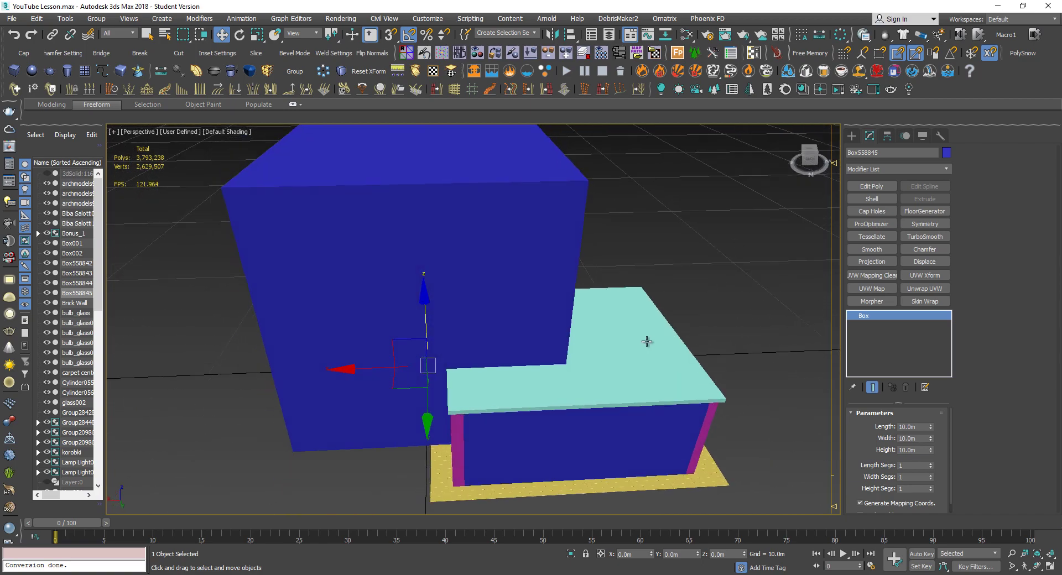
key(Delete)
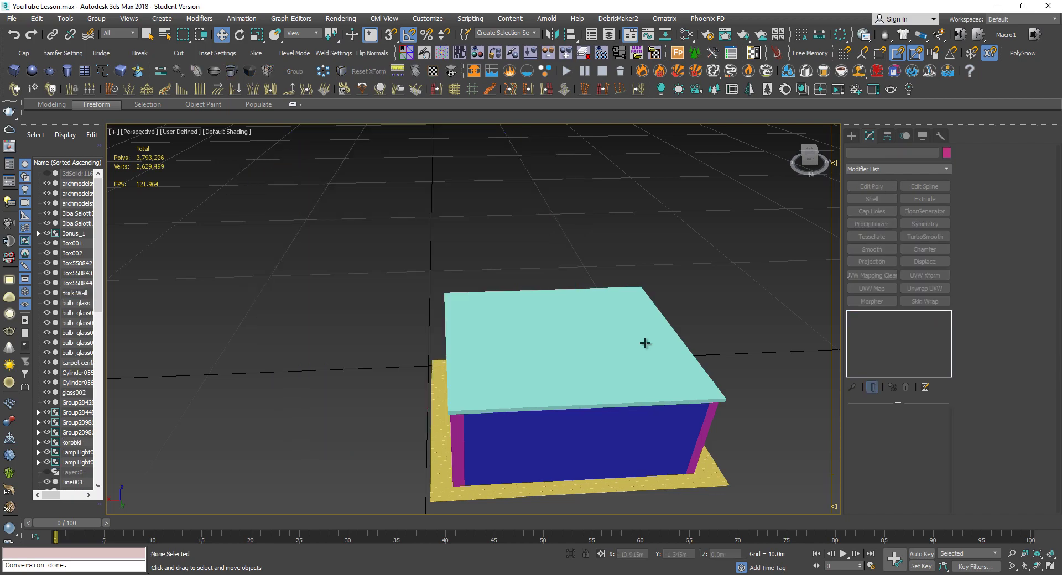
Select the house's Main Unit and inspect its walls and roof edges up close from several sides
alt+middle_drag(631, 363, 553, 372)
click(554, 372)
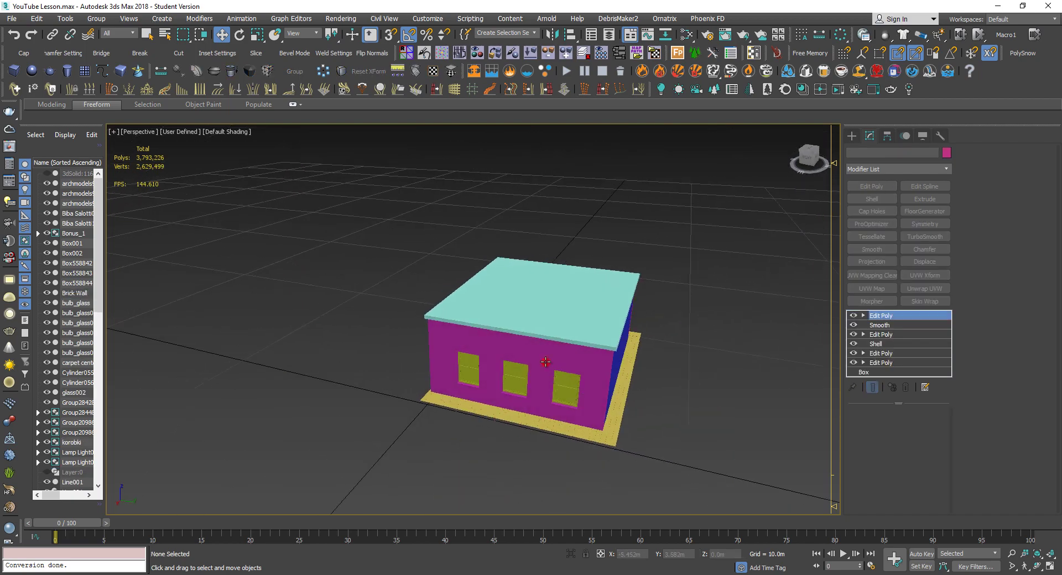
scroll(558, 365, up, 6)
alt+middle_drag(659, 359, 524, 361)
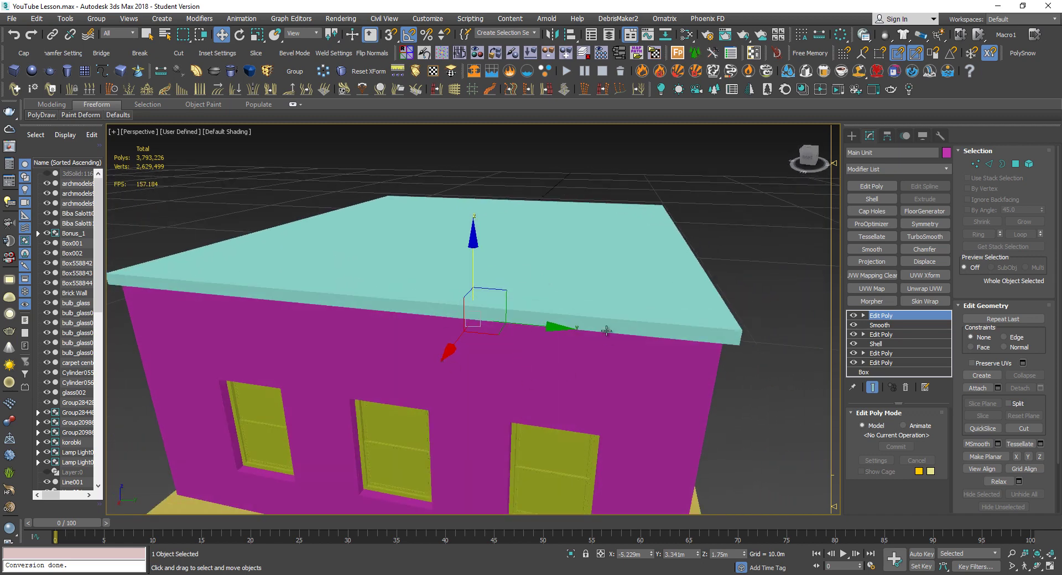
alt+middle_drag(582, 302, 479, 271)
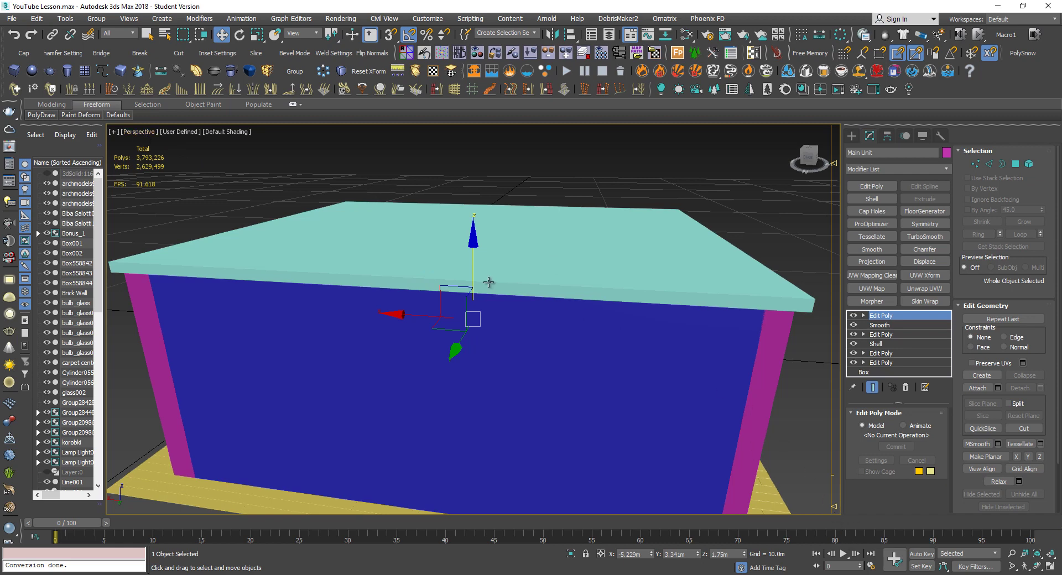
Review the viewport's per-view presets for lighting, shadows and materials, and leave them unchanged
click(182, 131)
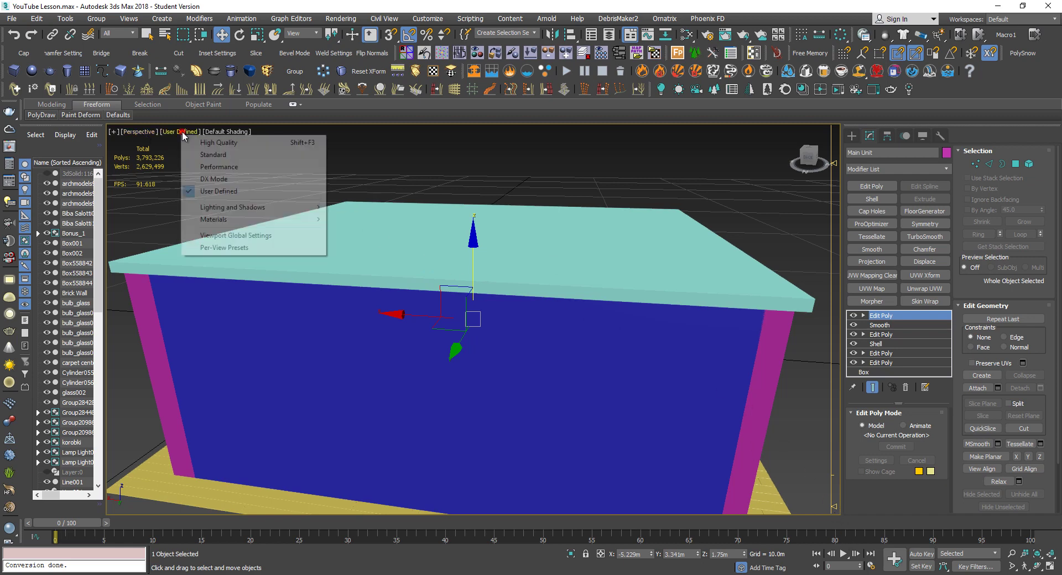
click(246, 249)
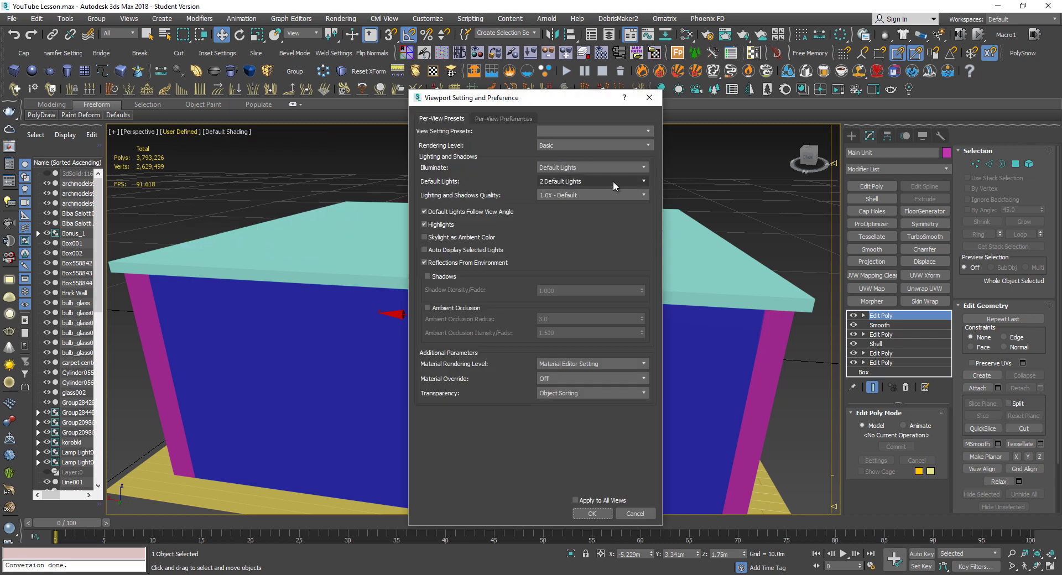
click(649, 97)
Switch to the VRayCam001 camera view, show its safe frames and shift the view toward the room's sofa side
middle_drag(655, 177, 437, 184)
key(alt+w)
key(alt+w)
key(c)
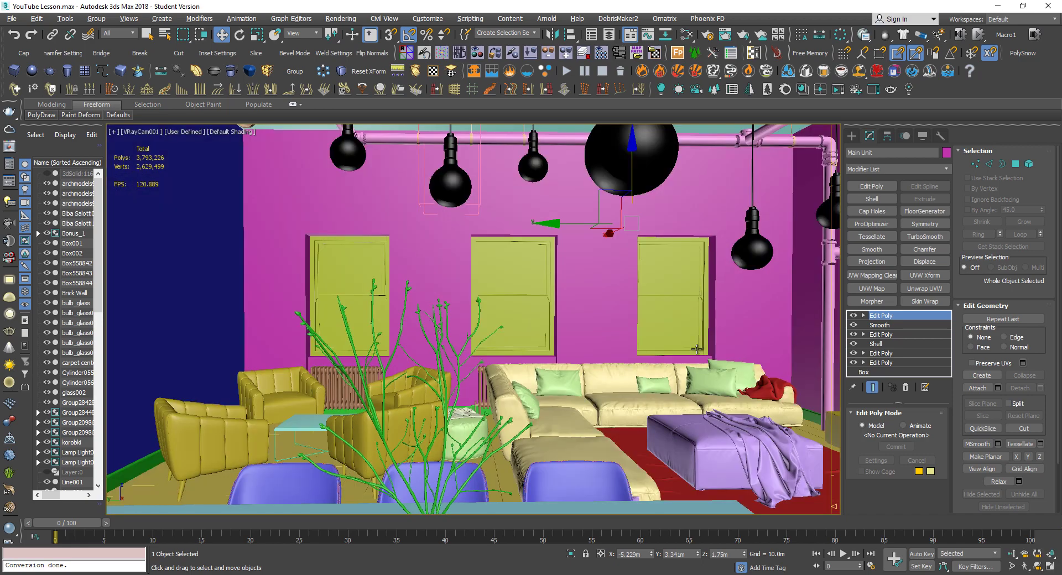
key(shift+f)
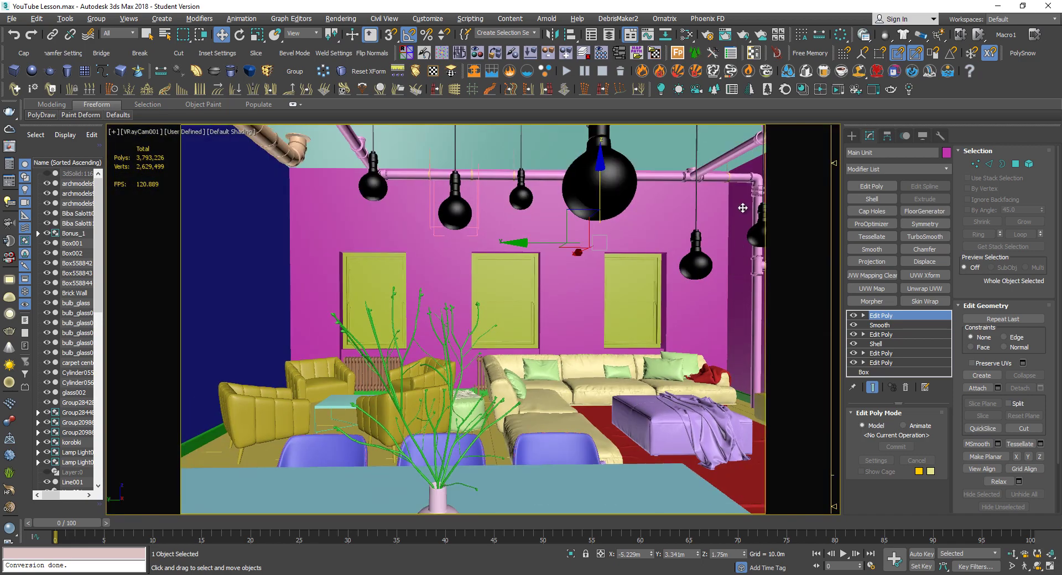
middle_drag(743, 208, 635, 202)
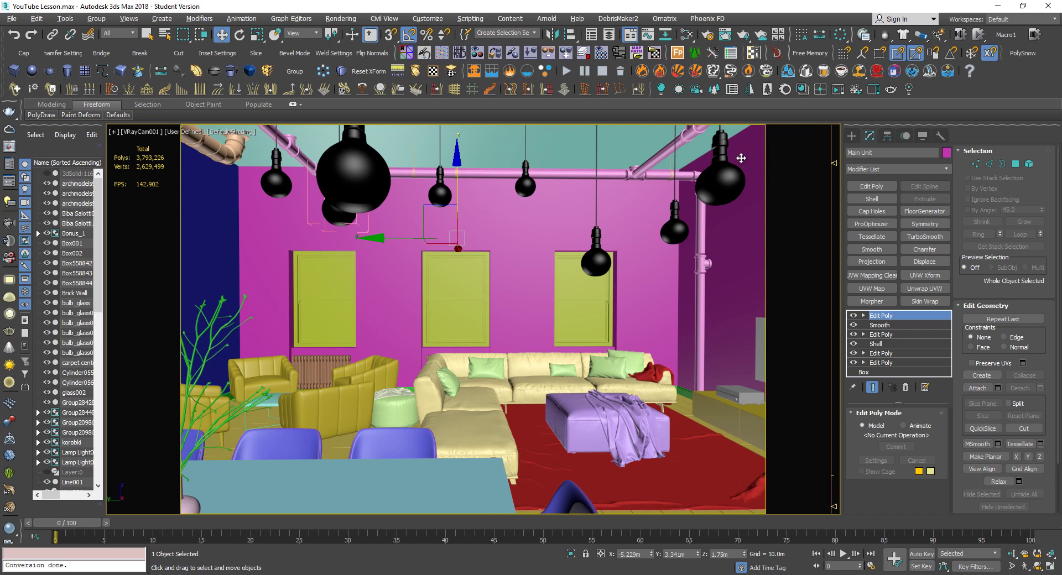
Select the front armchair, create a tall box on the red rug and undo the box
click(356, 401)
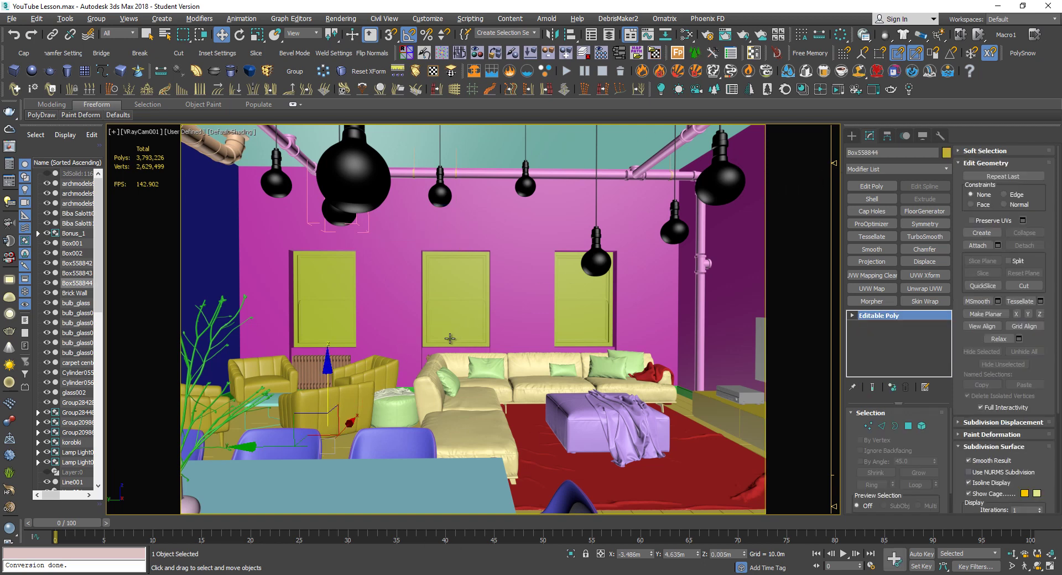
click(852, 136)
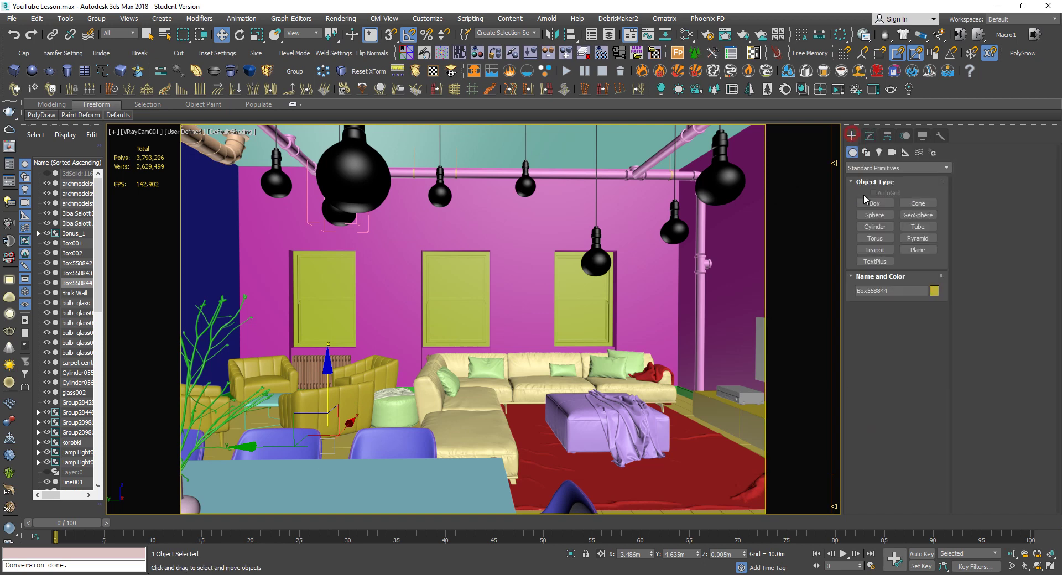
click(874, 203)
drag(624, 436, 546, 496)
click(572, 356)
right_click(572, 356)
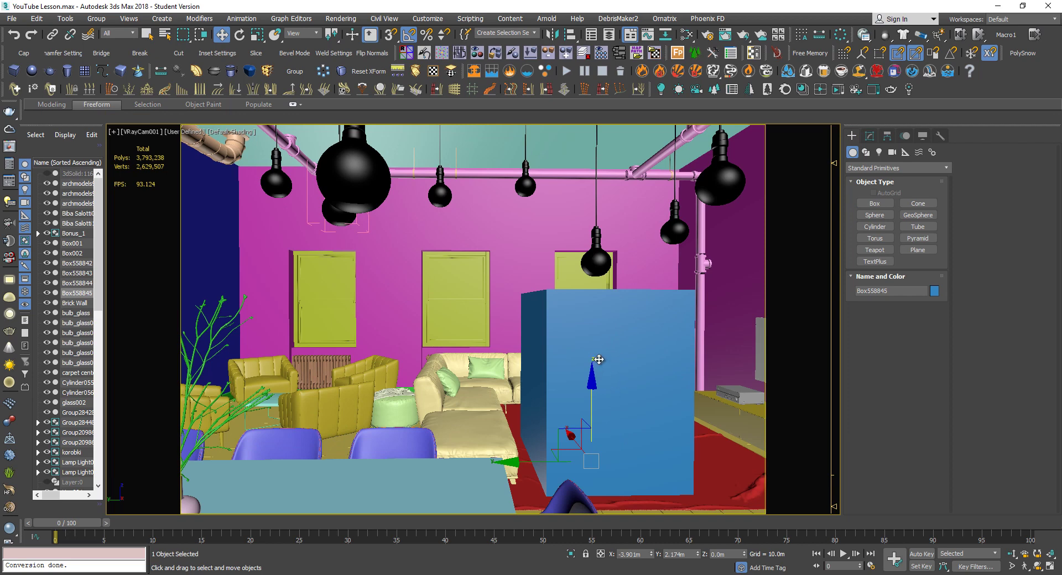
key(ctrl+z)
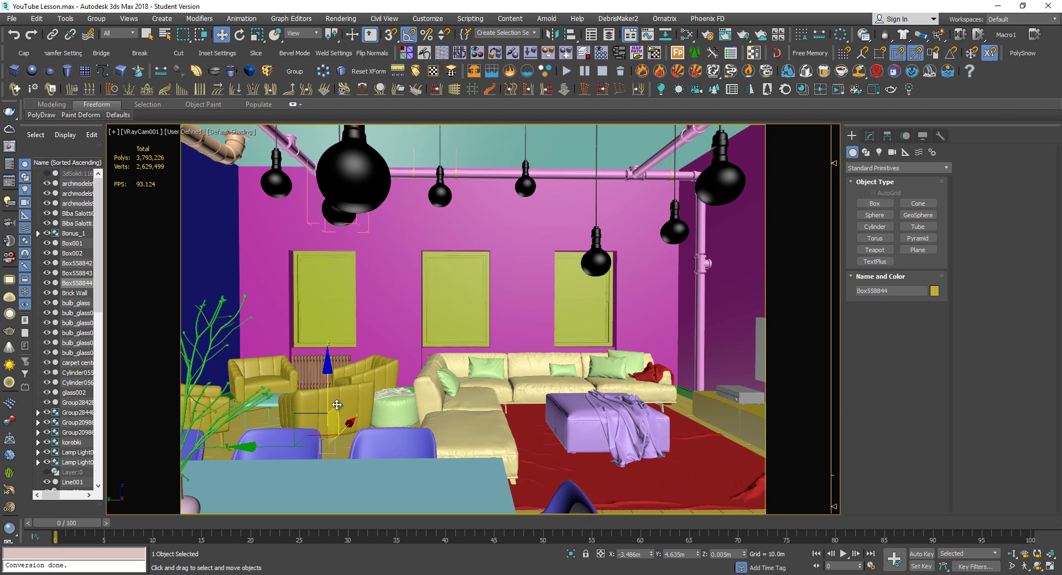
Select the purple ottoman and show the display color and visibility settings
click(388, 403)
click(574, 404)
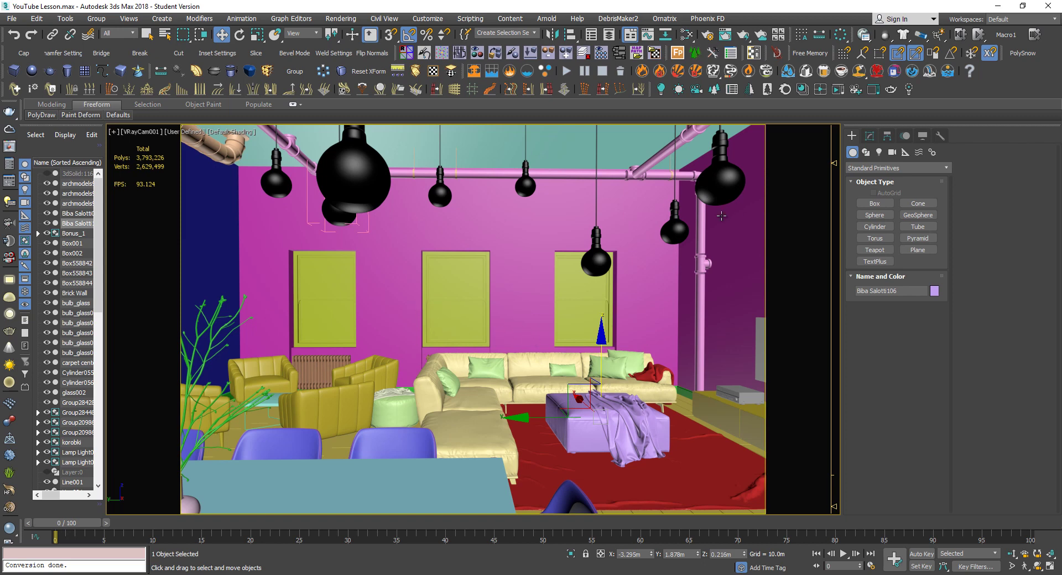
click(925, 138)
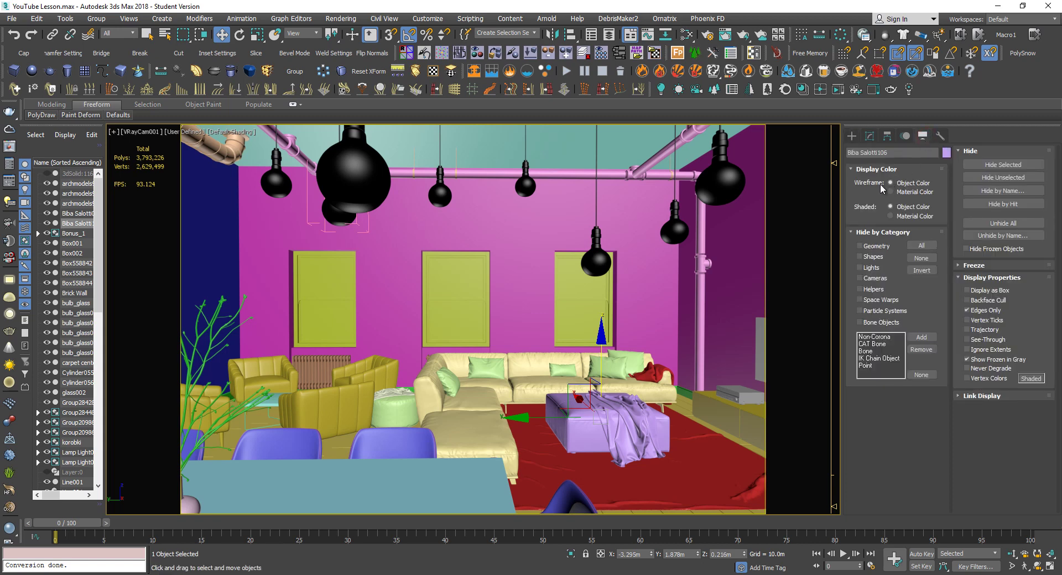
Turn on edged faces, select the Main Unit walls and view their edges up close in the Perspective view
key(F4)
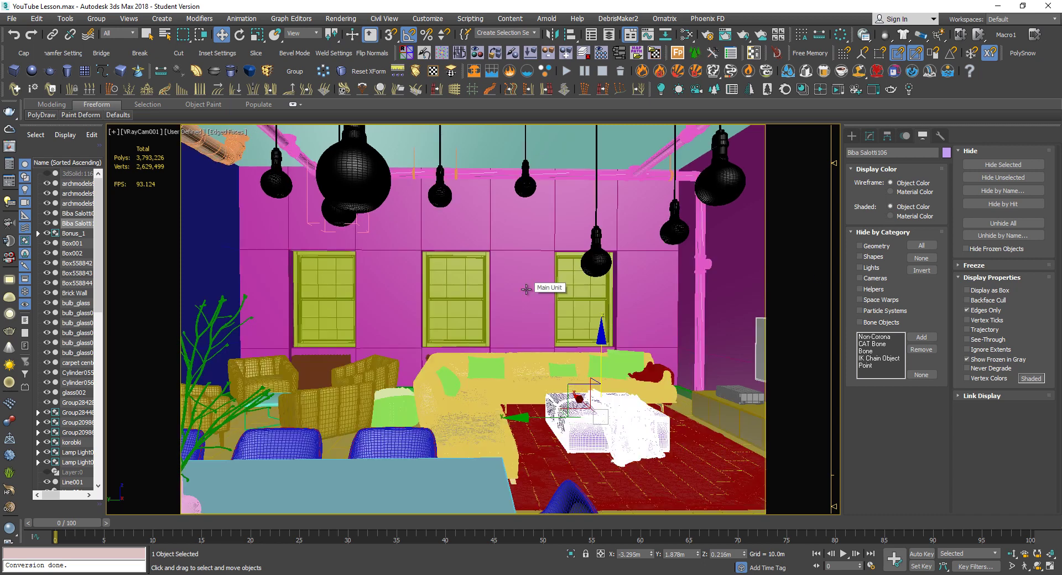
click(503, 219)
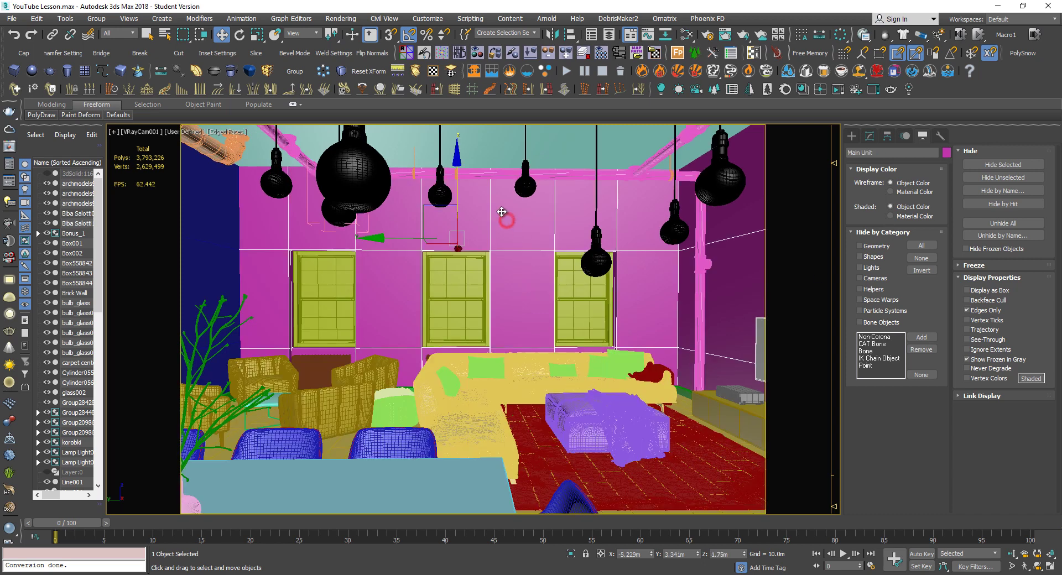
key(p)
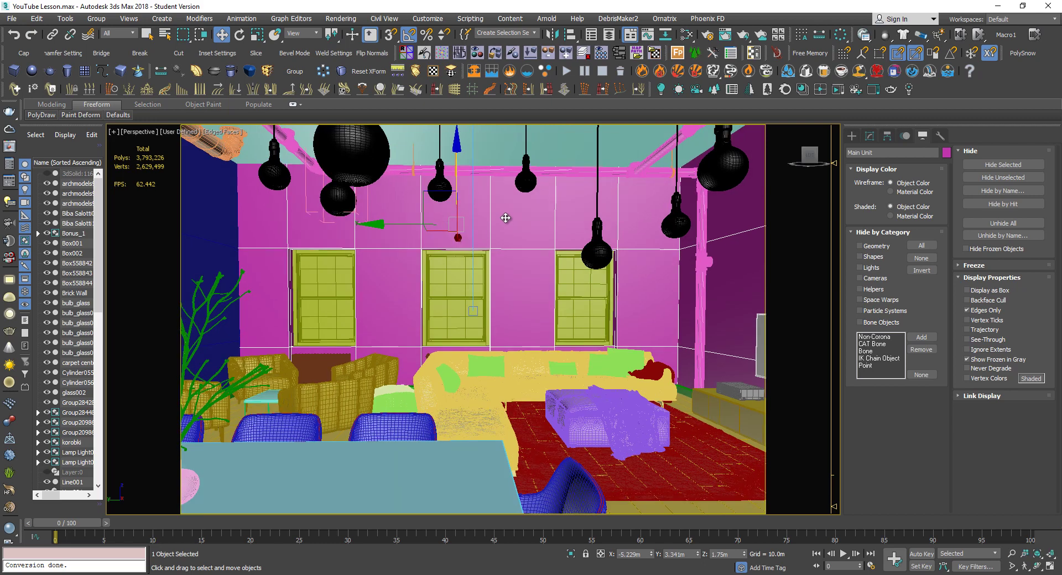
scroll(502, 194, up, 8)
scroll(500, 125, up, 4)
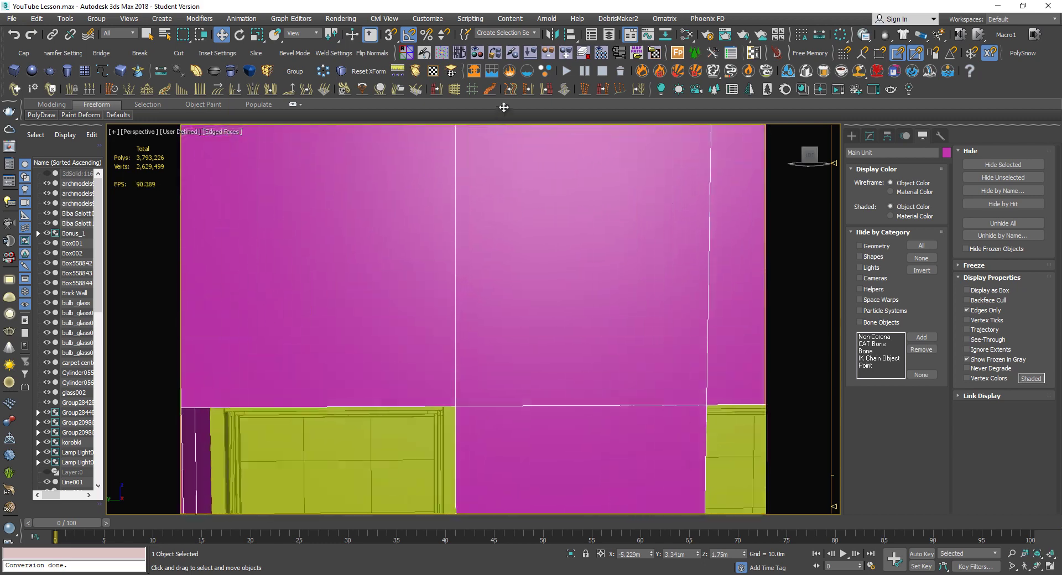
Set the wireframe display to Material Color and select the horizontal pipe along the wall below the ceiling
middle_drag(500, 129, 498, 177)
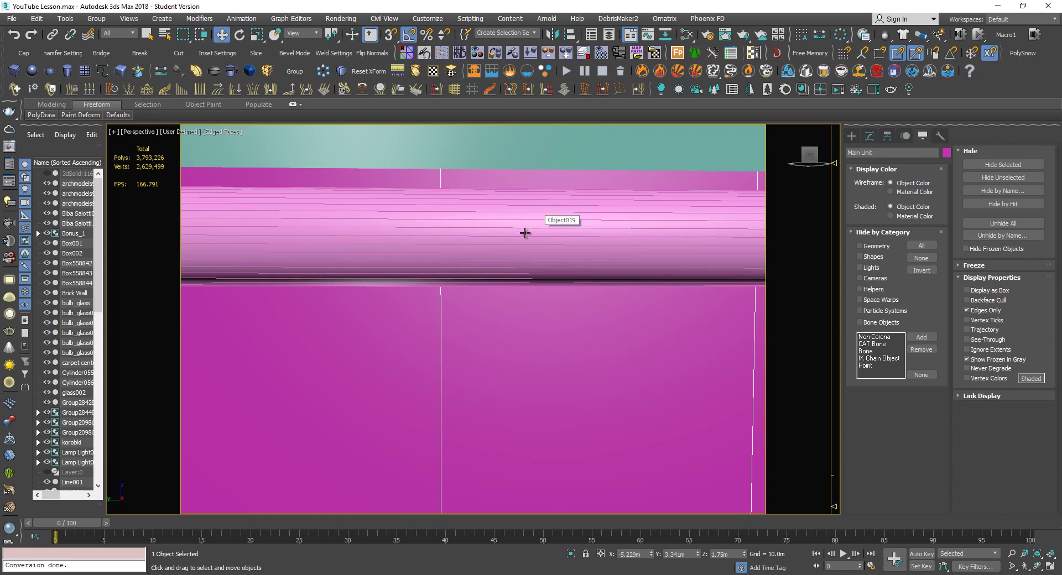
click(889, 192)
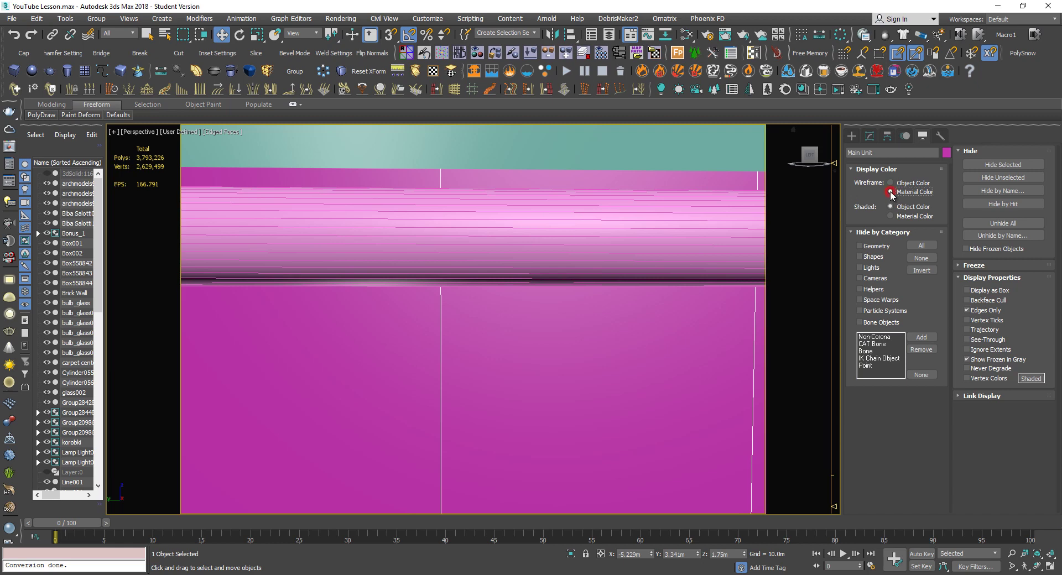
click(640, 329)
click(587, 253)
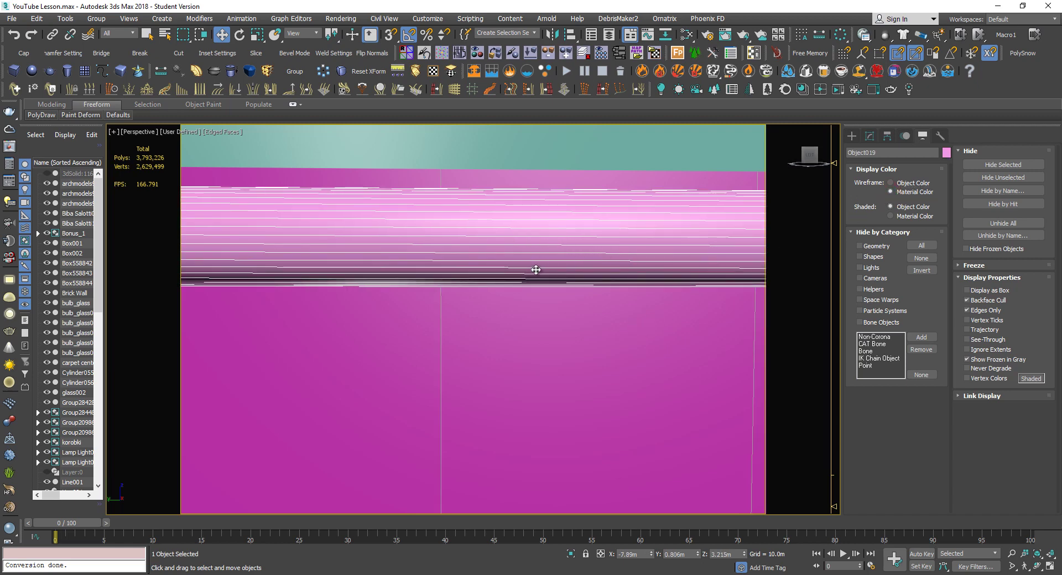
Examine the edges of the sofa, armchairs and ottoman up close, comparing Object Color and Material Color wireframes
scroll(460, 327, down, 4)
middle_drag(460, 326, 495, 166)
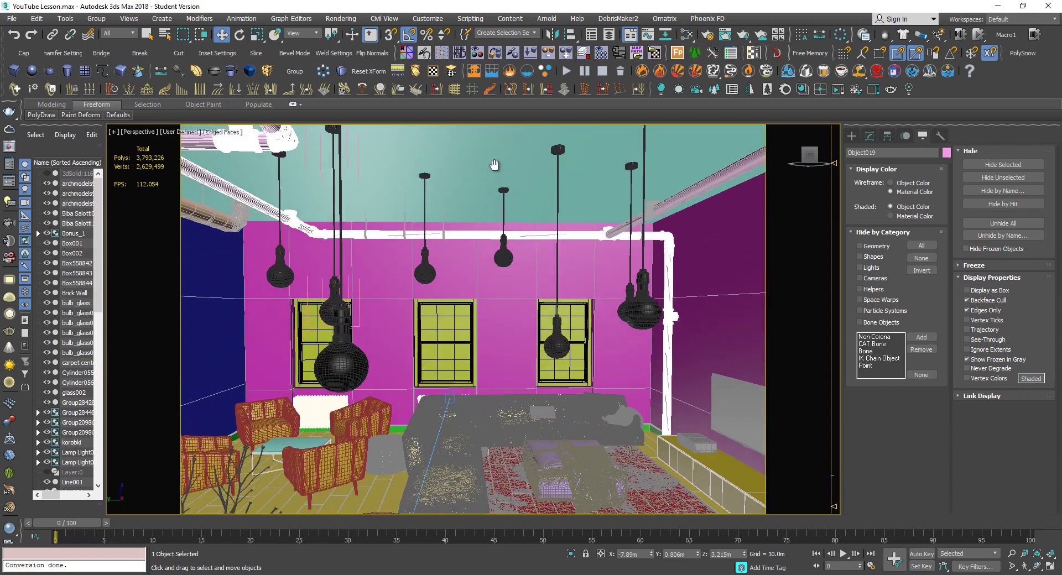
scroll(442, 467, up, 5)
scroll(465, 477, up, 3)
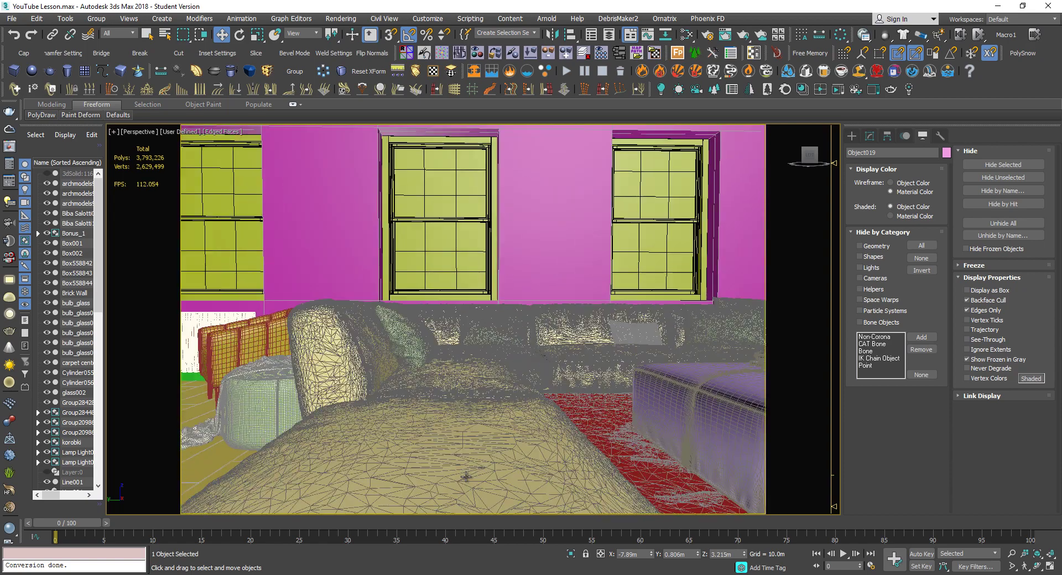
scroll(464, 480, up, 2)
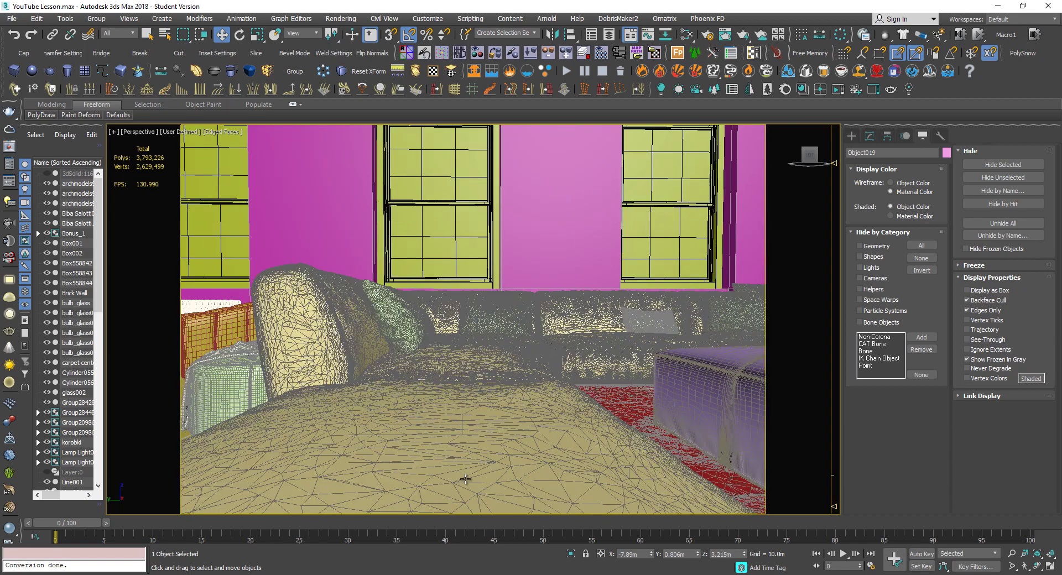
click(901, 186)
click(897, 192)
scroll(523, 325, down, 5)
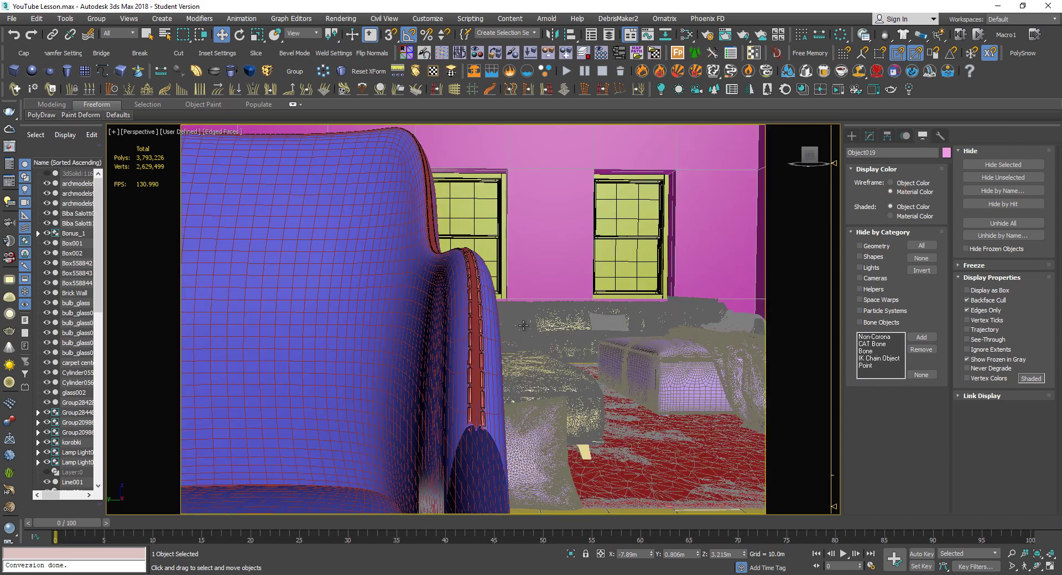
Turn off edged faces and return to the VRayCam001 camera view
key(F4)
scroll(523, 325, down, 3)
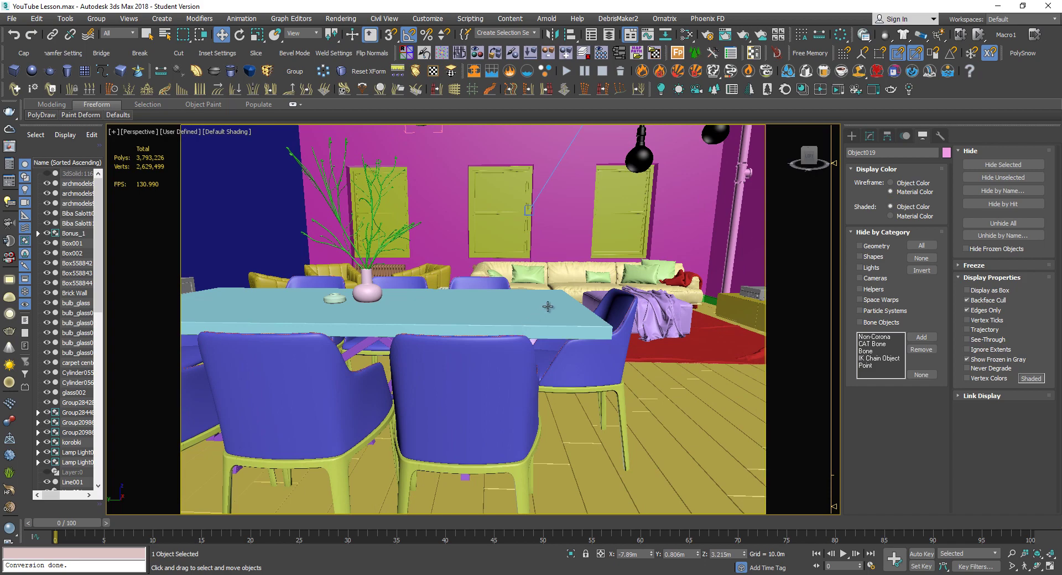
key(c)
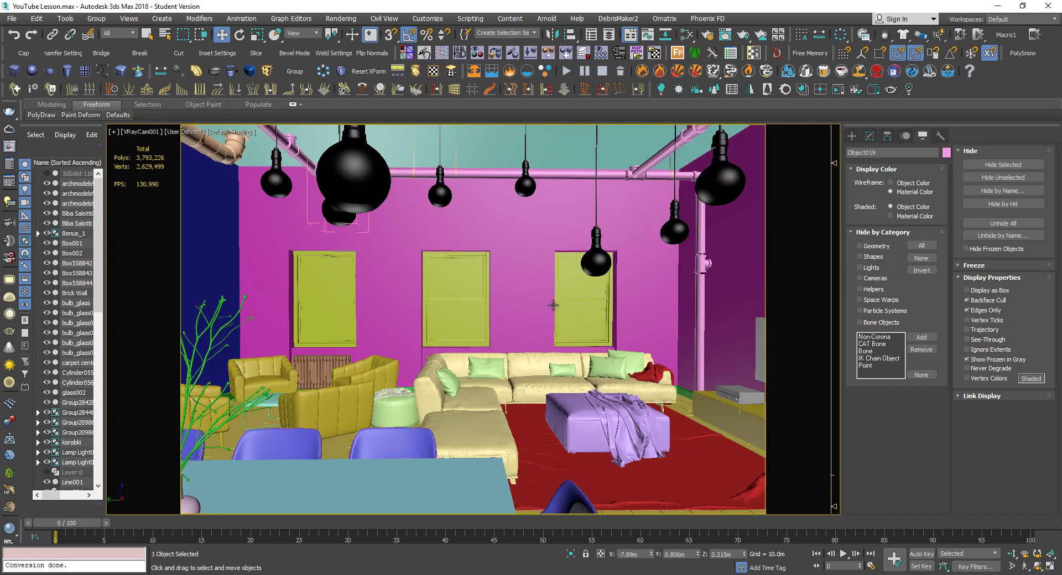
Compare Object Color and Material Color wireframes with edged faces on, finishing with Object Color and edged faces off
click(891, 184)
key(F4)
click(892, 192)
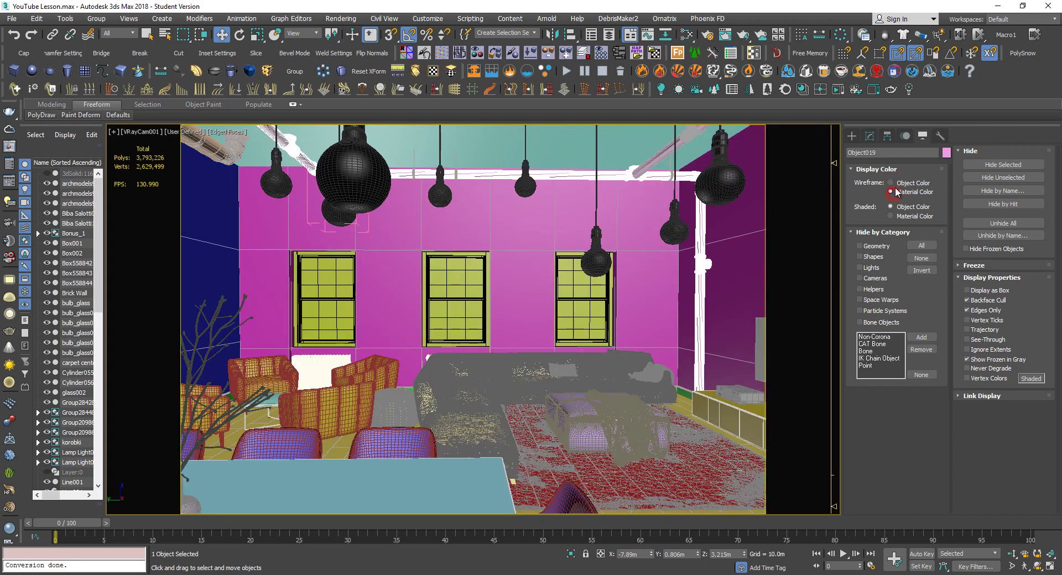
click(894, 184)
key(F4)
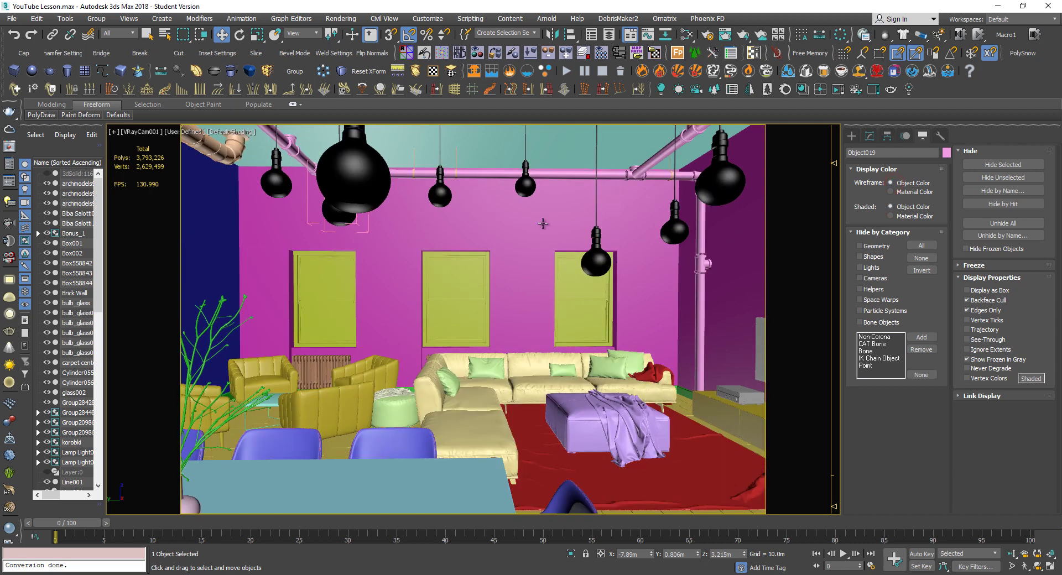
Compare shaded Material Color with Object Color, finishing on Object Color, and show the Standard Primitives creation options
click(890, 216)
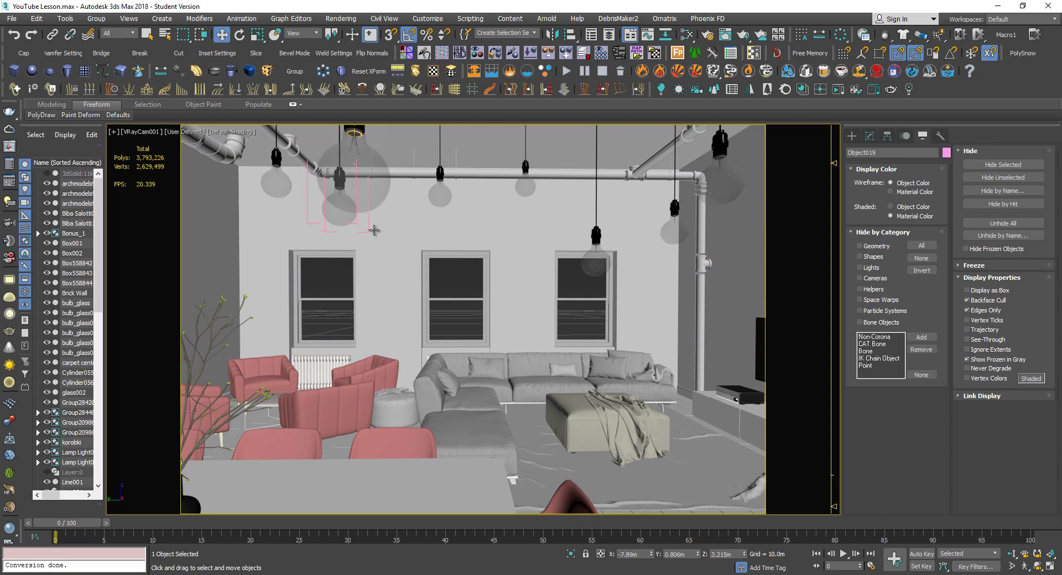
click(891, 207)
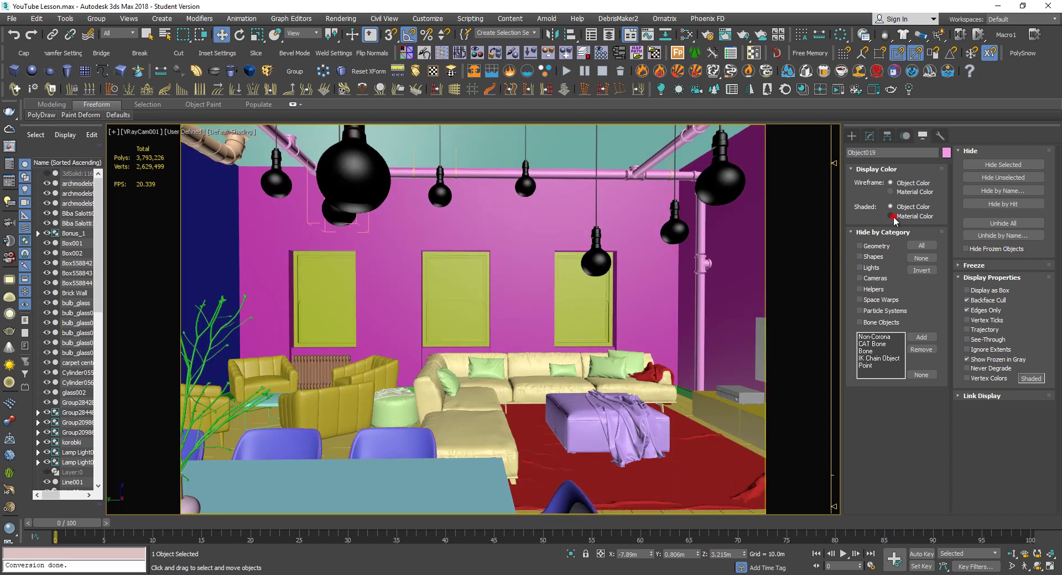
click(891, 217)
click(890, 207)
click(852, 135)
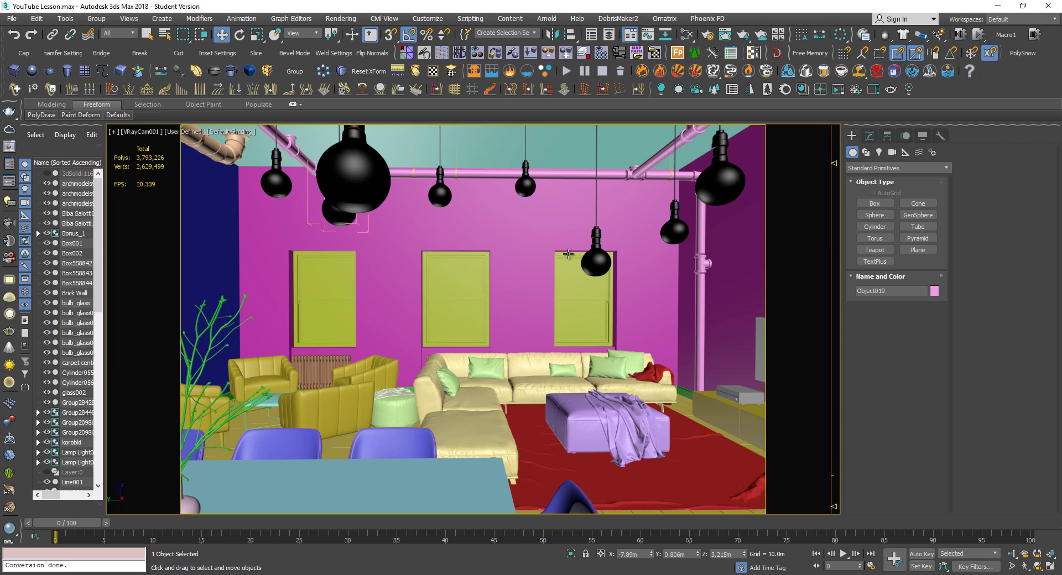
Switch to YouTube in the browser and open "005-3Ds Max- Importing Blocks" from the 3D Max Tricks playlist
right_click(500, 222)
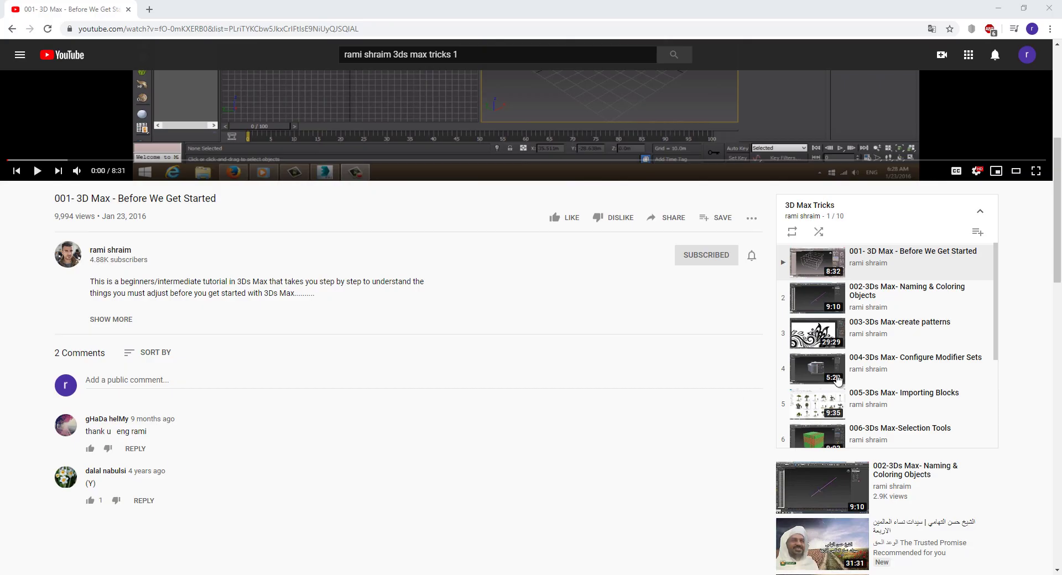
click(923, 402)
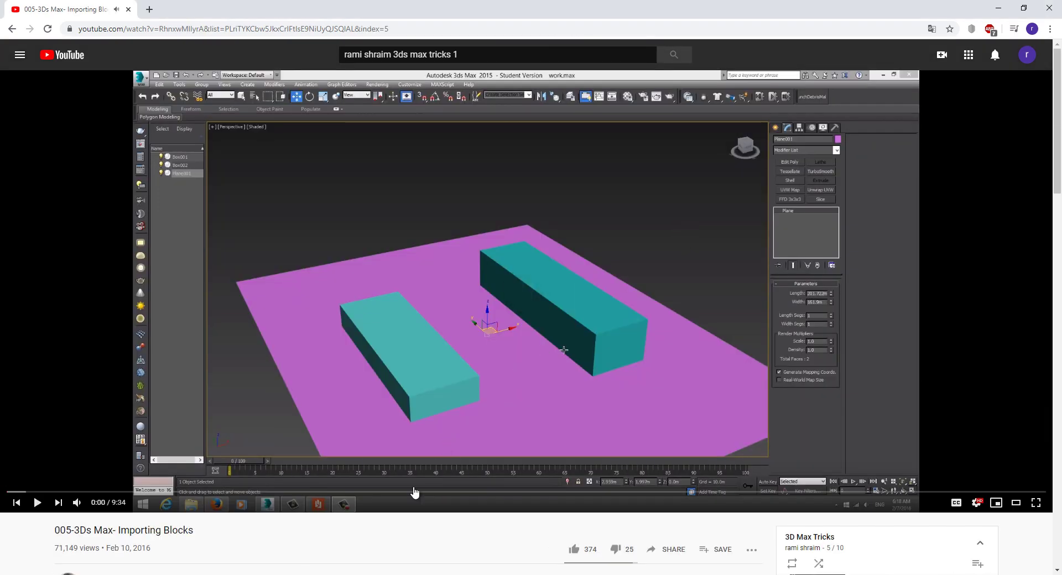
click(413, 491)
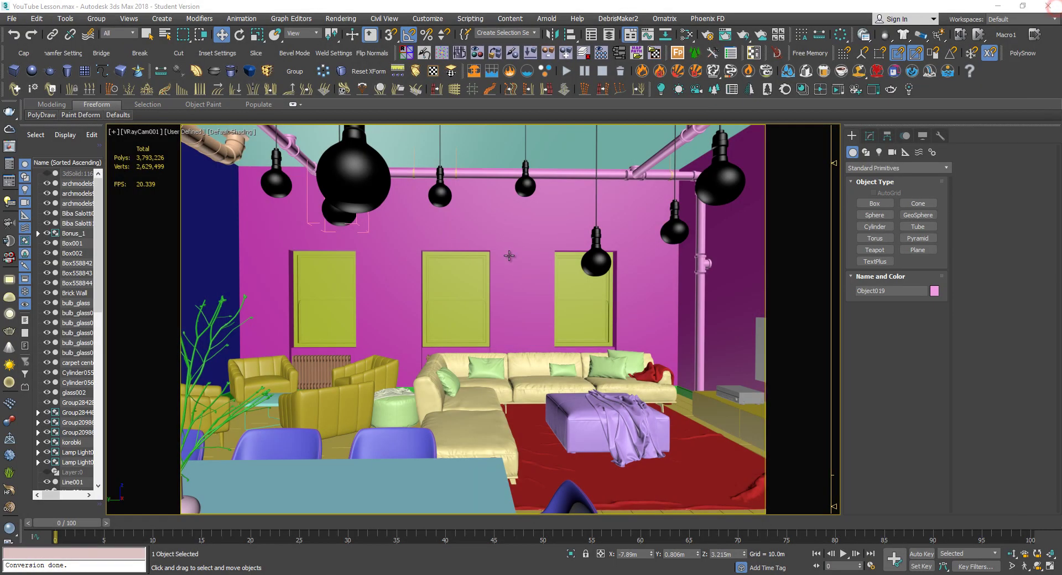
Check the viewport's quad menu under Corona and change the renderer to V-Ray Next, update 2
right_click(490, 258)
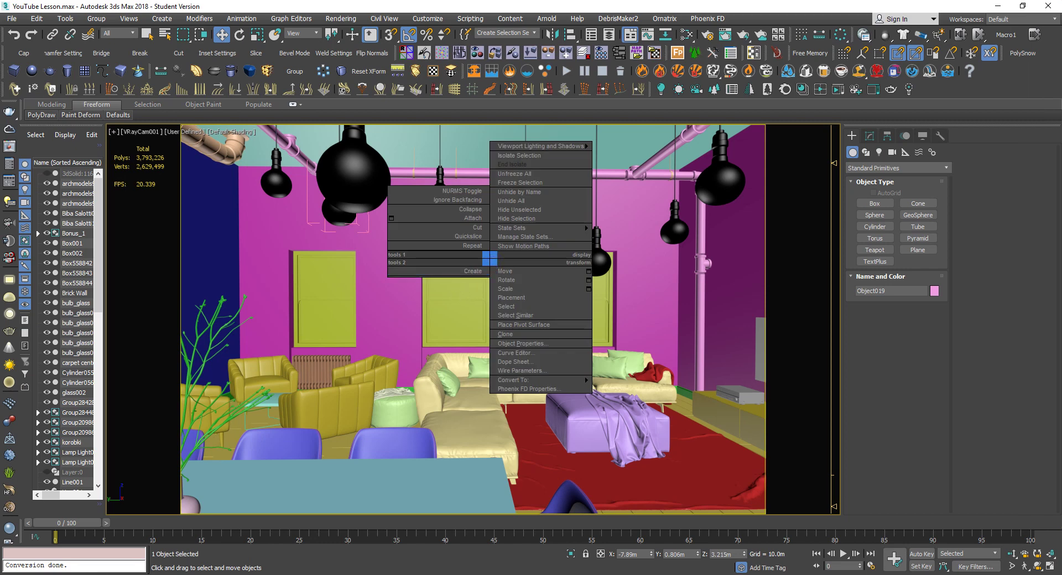
click(436, 319)
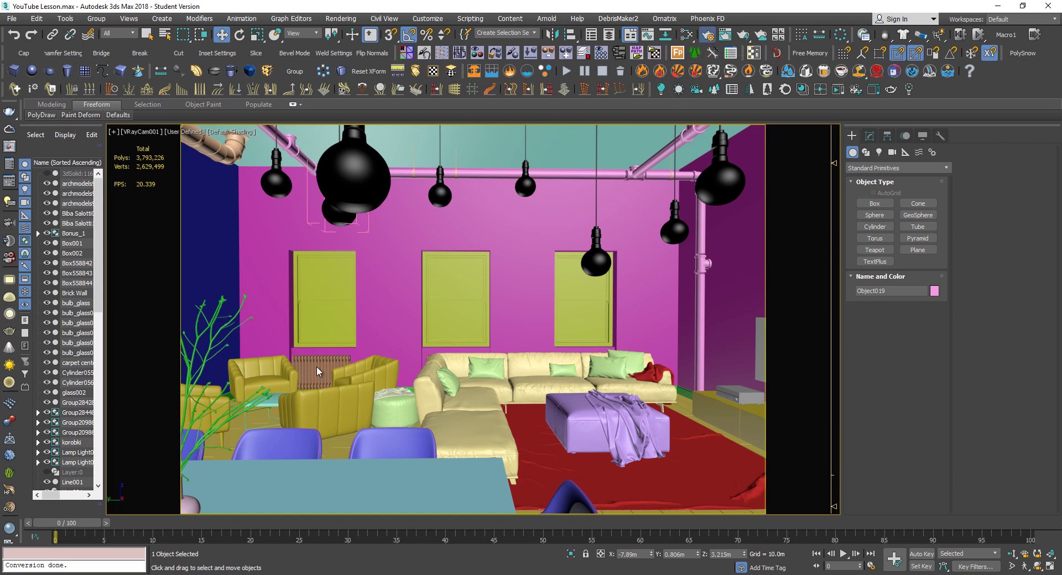
key(F10)
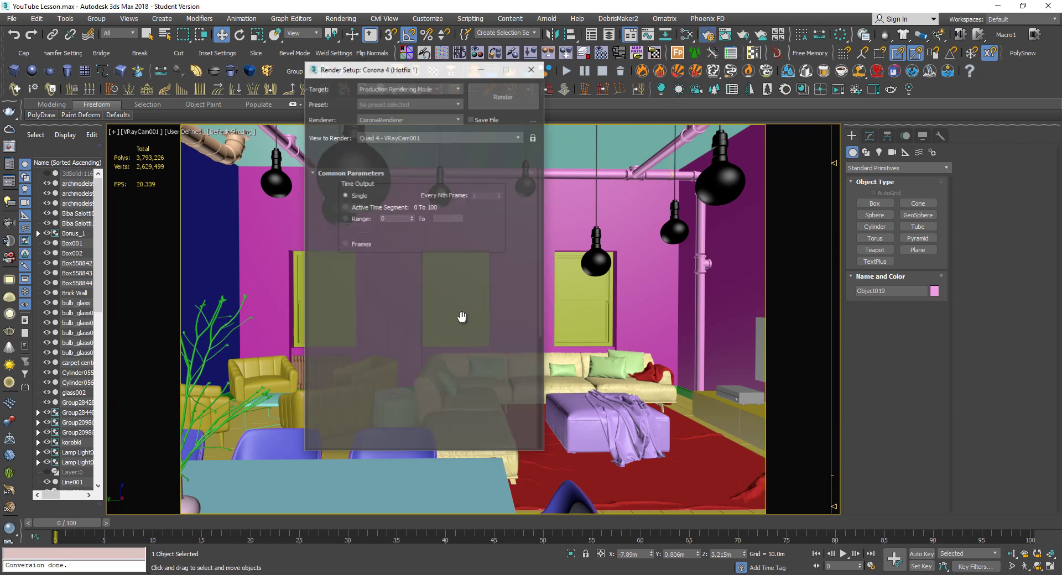
click(420, 120)
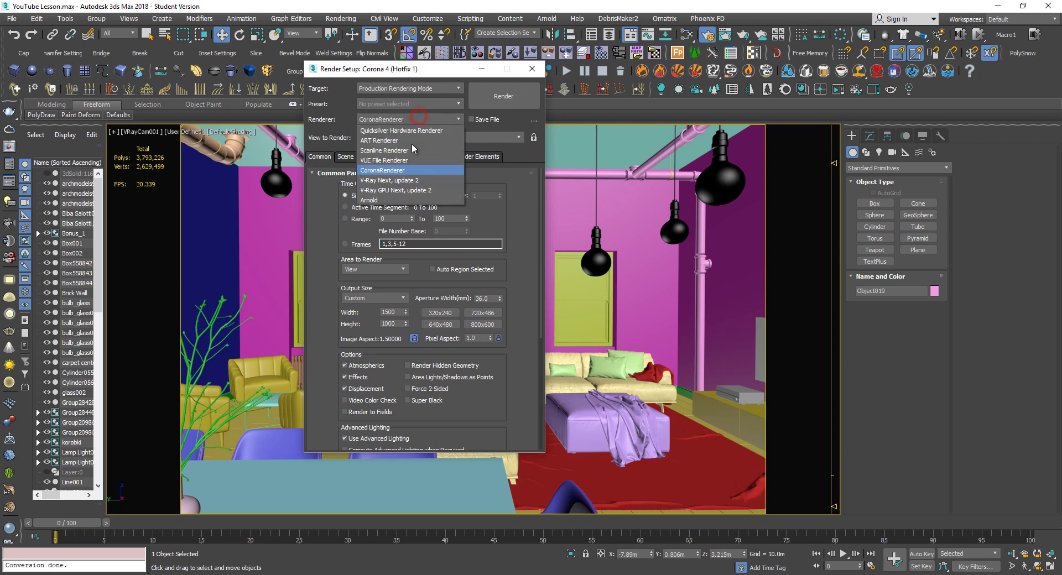
click(410, 189)
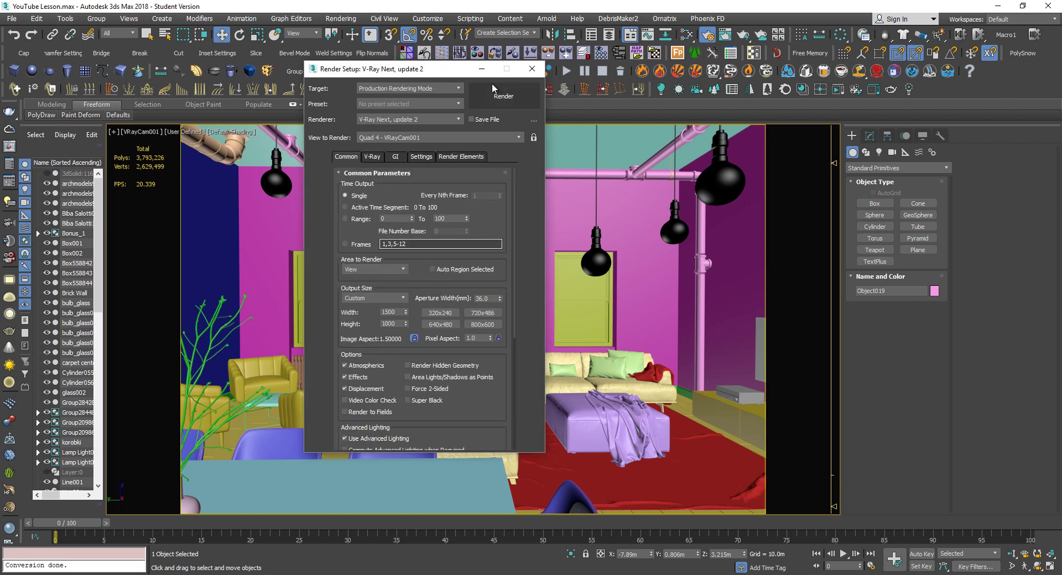
click(534, 72)
Check the quad menu's V-Ray commands and open the Customize User Interface dialog, moving it clear of the panels
right_click(509, 200)
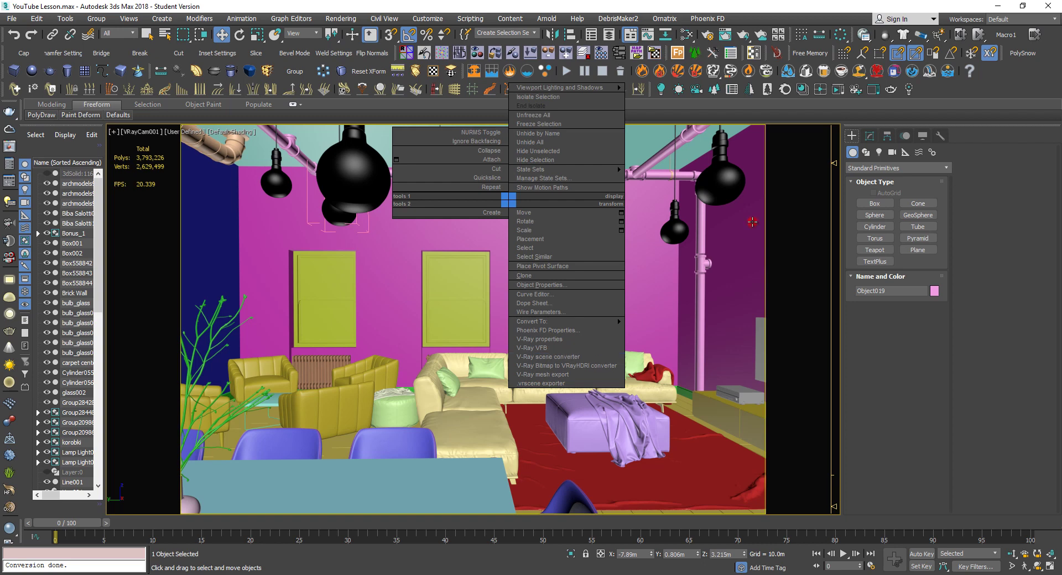
click(712, 187)
click(437, 18)
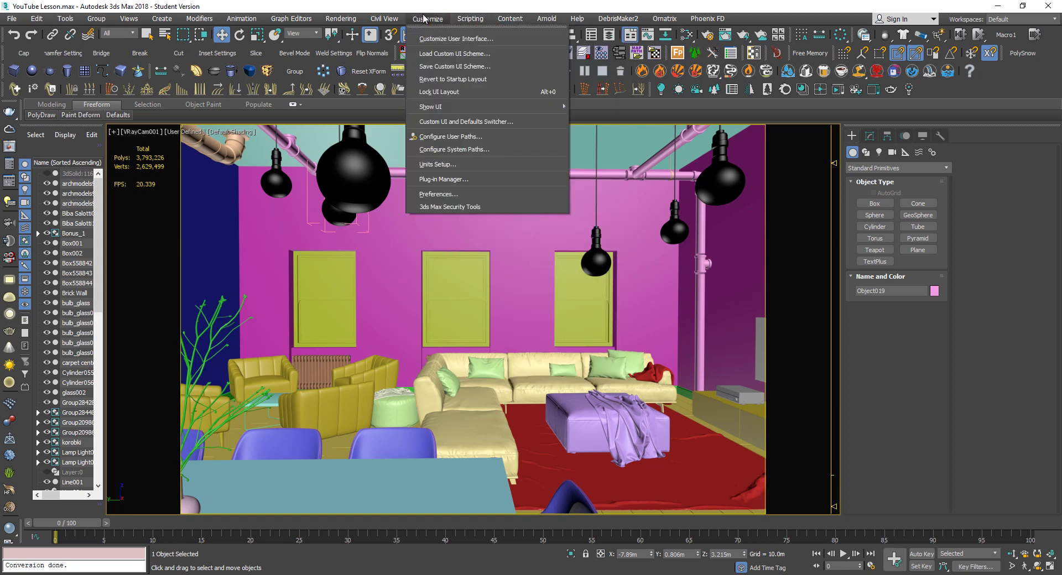
click(457, 38)
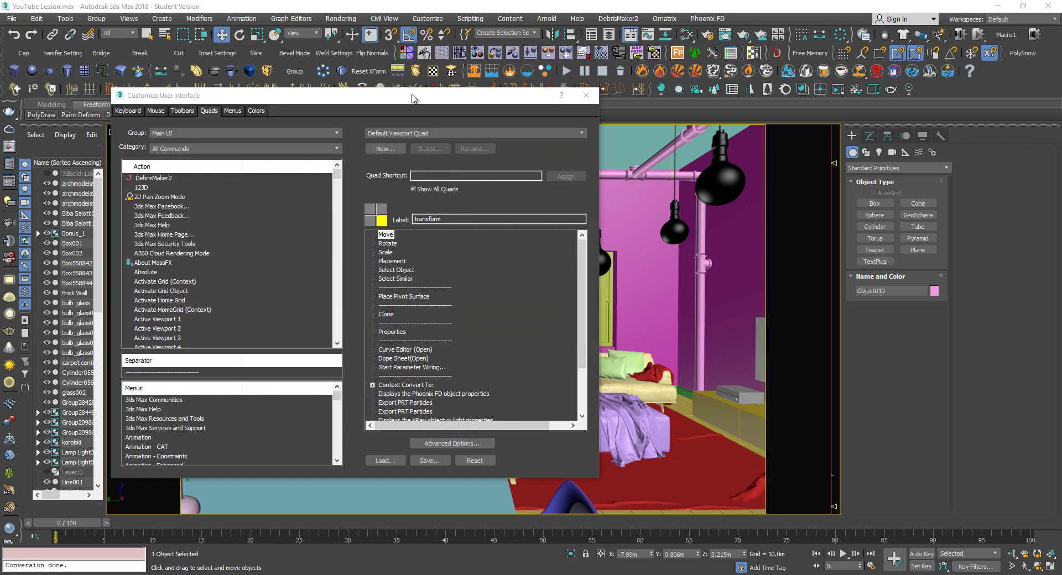
drag(412, 98, 515, 98)
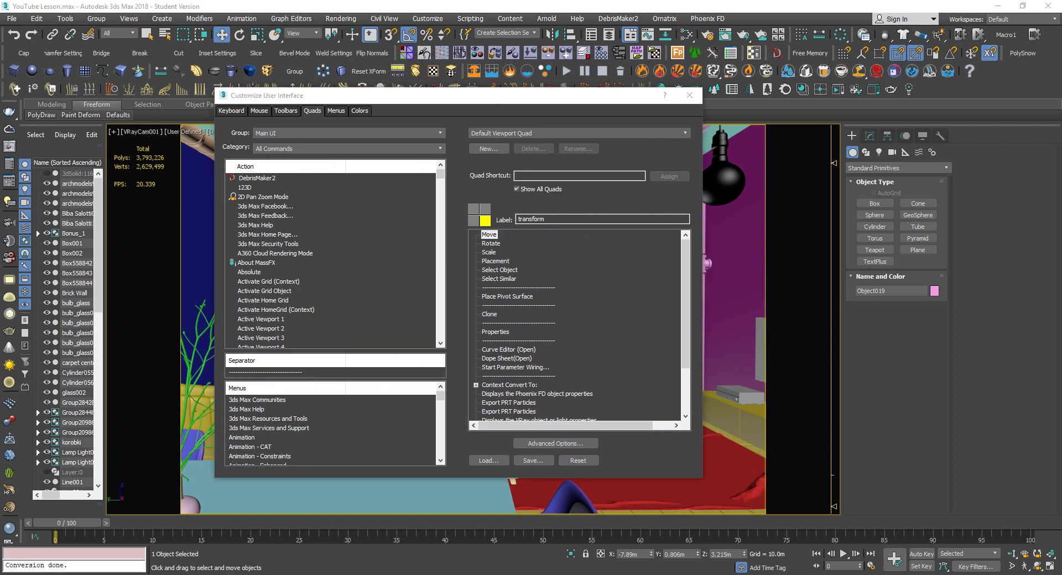
drag(501, 99, 516, 96)
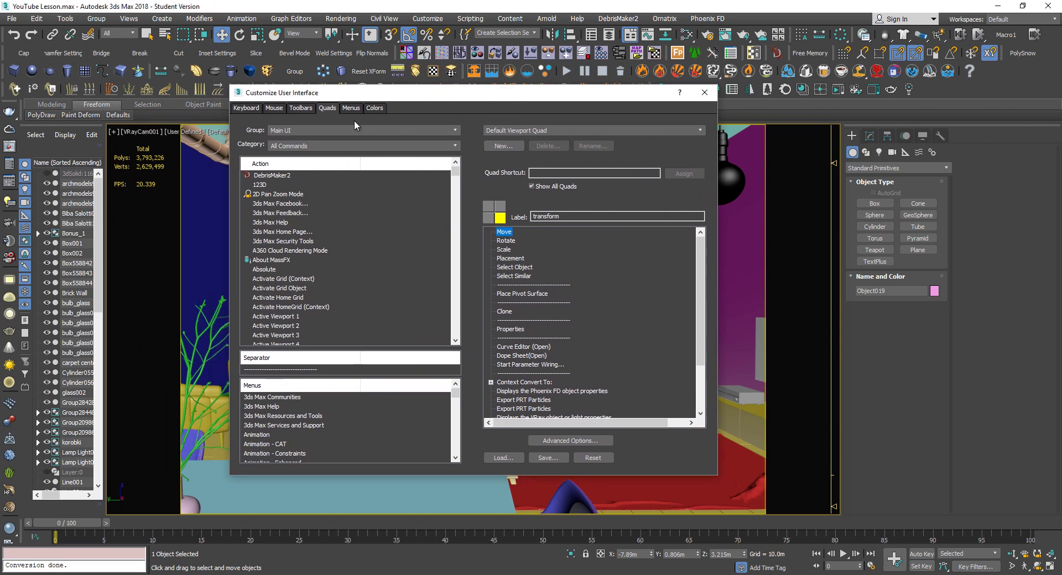
Look through the Keyboard, Mouse and Toolbars customization pages and return to the Quads page
click(255, 110)
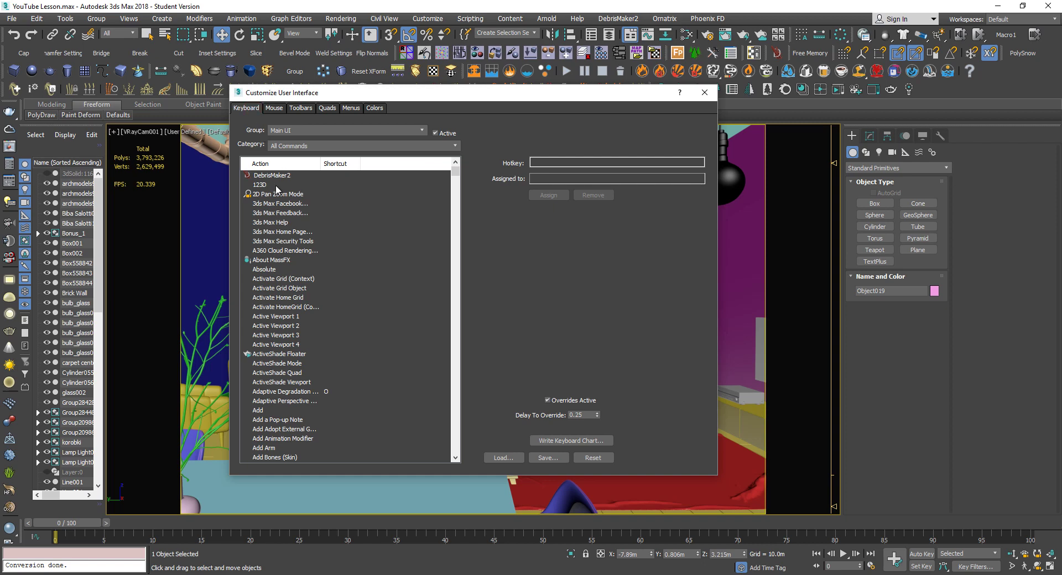
click(274, 107)
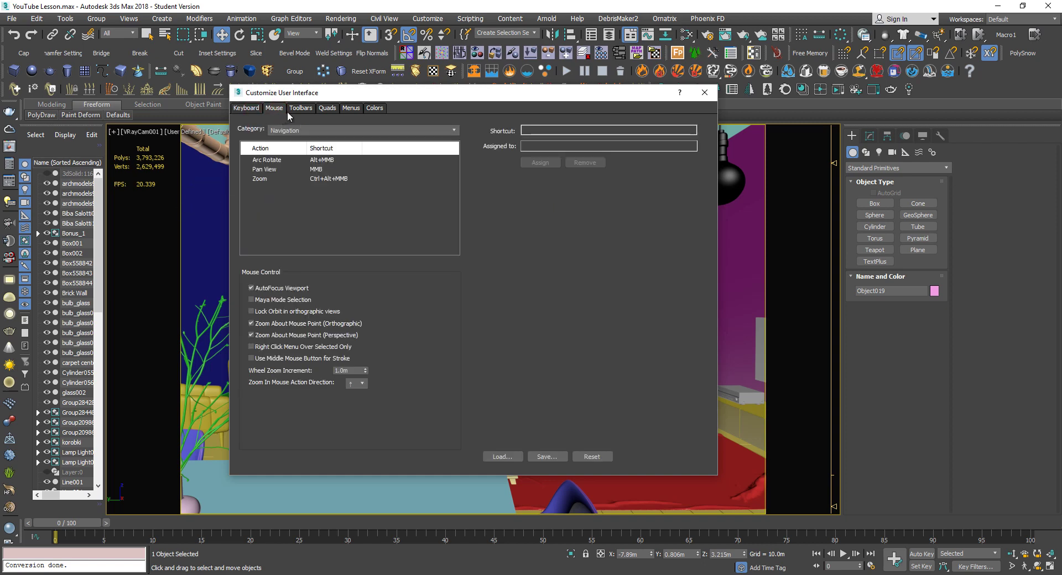
click(305, 110)
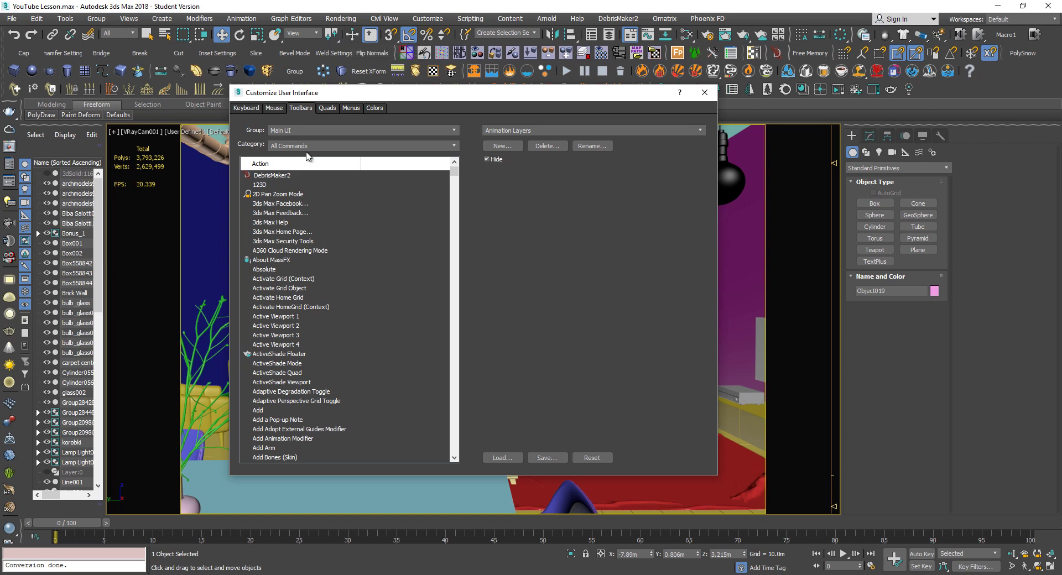
click(327, 108)
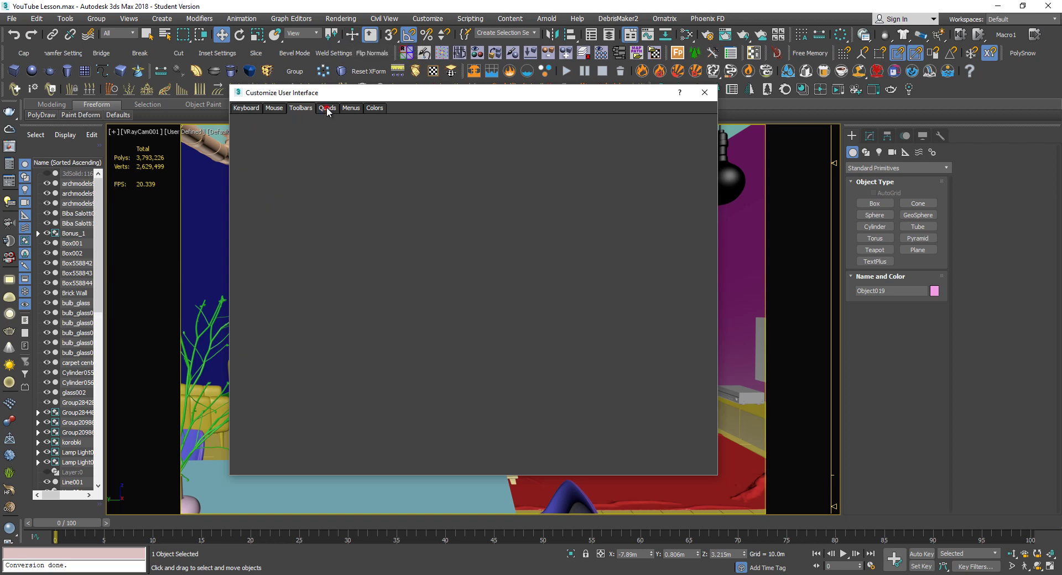
Compare the viewport's quad menu with the transform entries of the Default Viewport Quad, moving the dialog aside
right_click(742, 215)
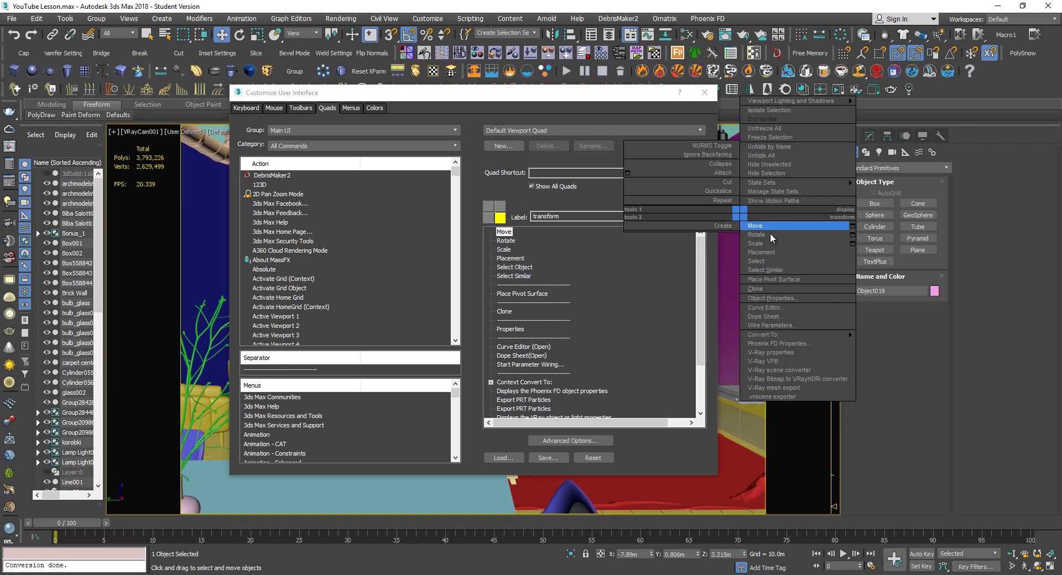
click(505, 284)
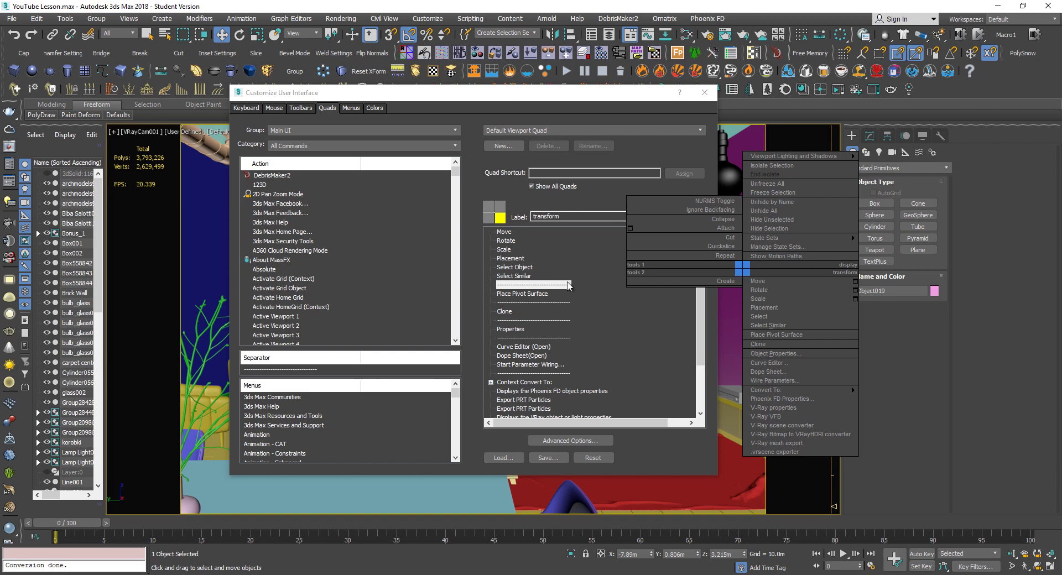
drag(509, 93, 421, 92)
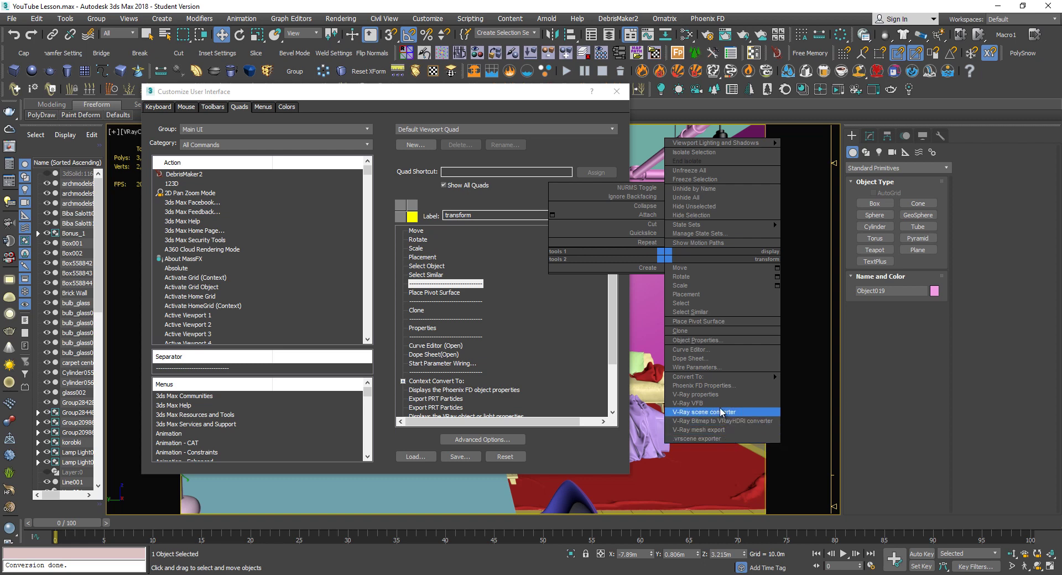
scroll(462, 370, down, 3)
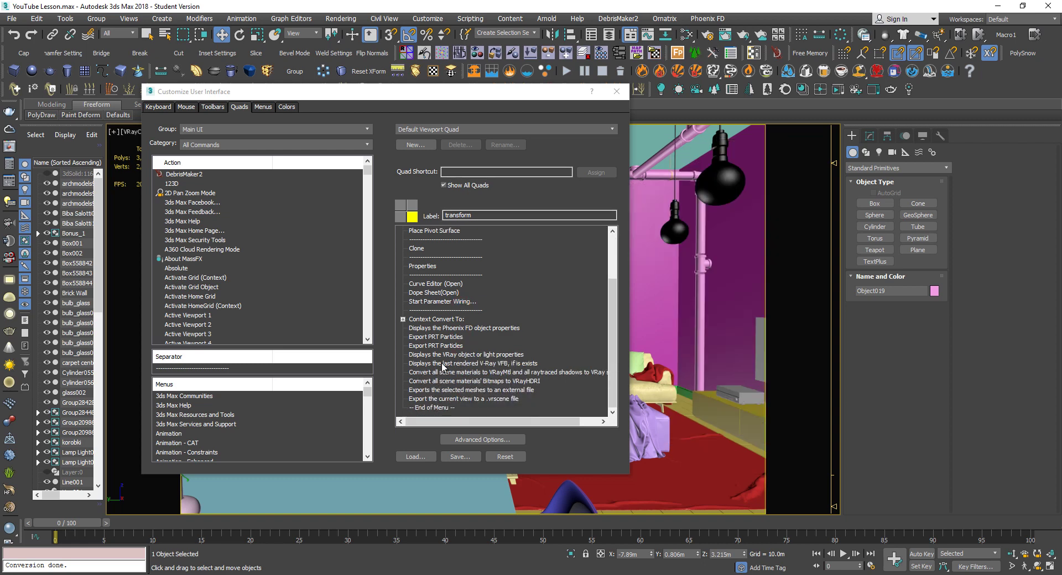
Look up the export commands in the action list and widen the Action column to read their full names
click(186, 307)
text(ex)
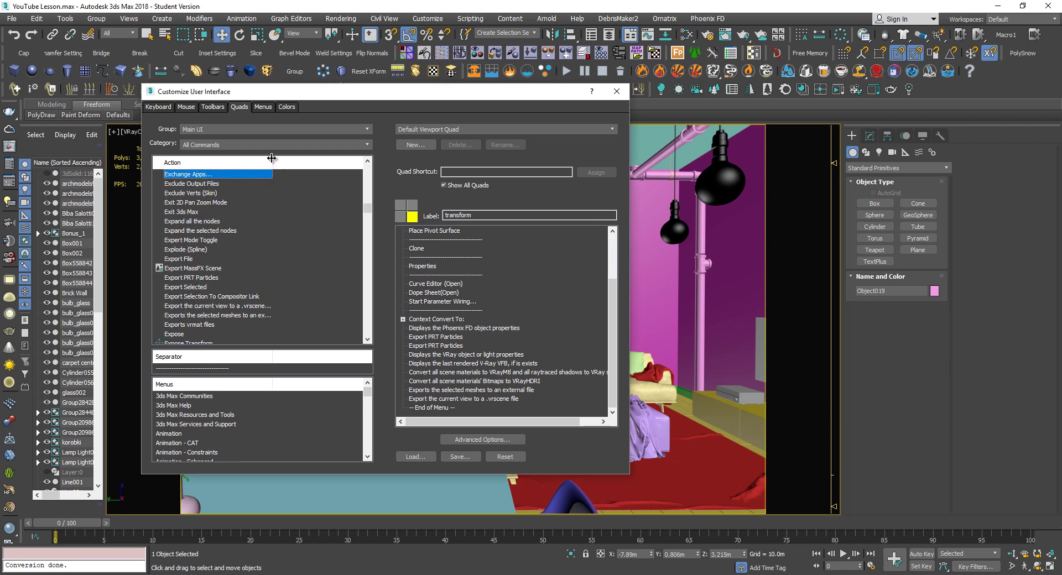
drag(272, 163, 318, 163)
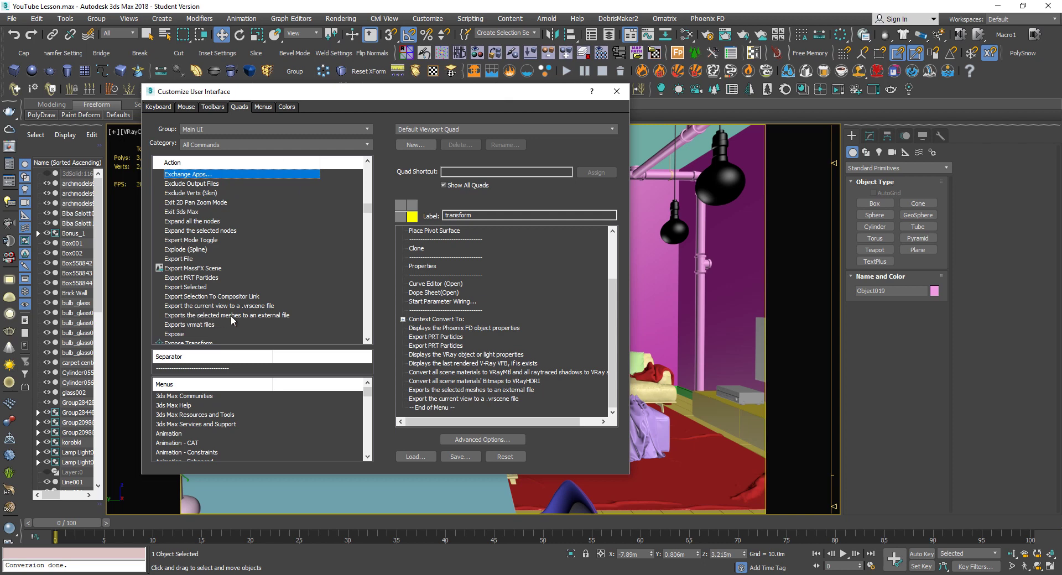
click(246, 315)
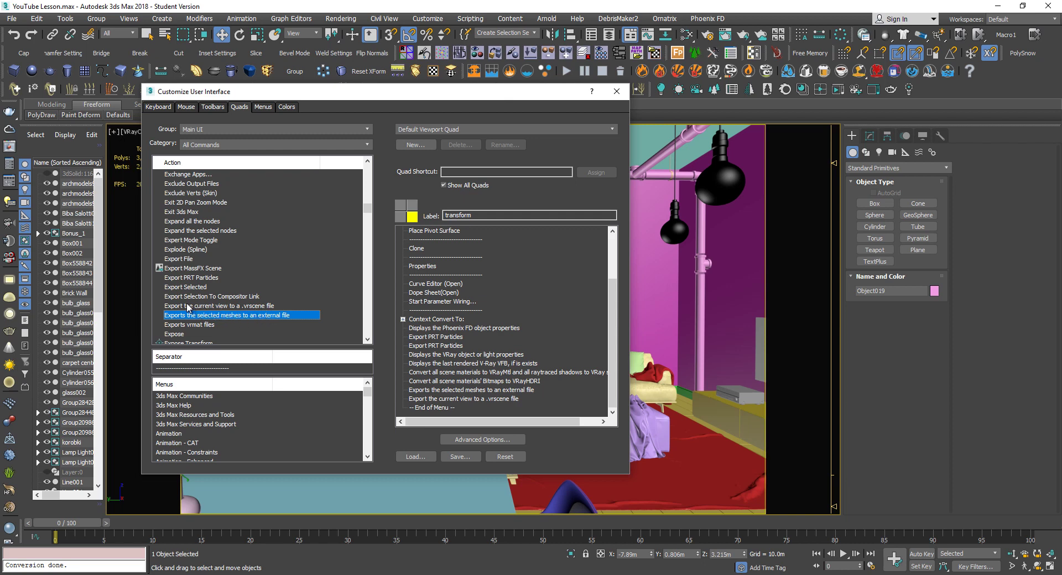
click(200, 297)
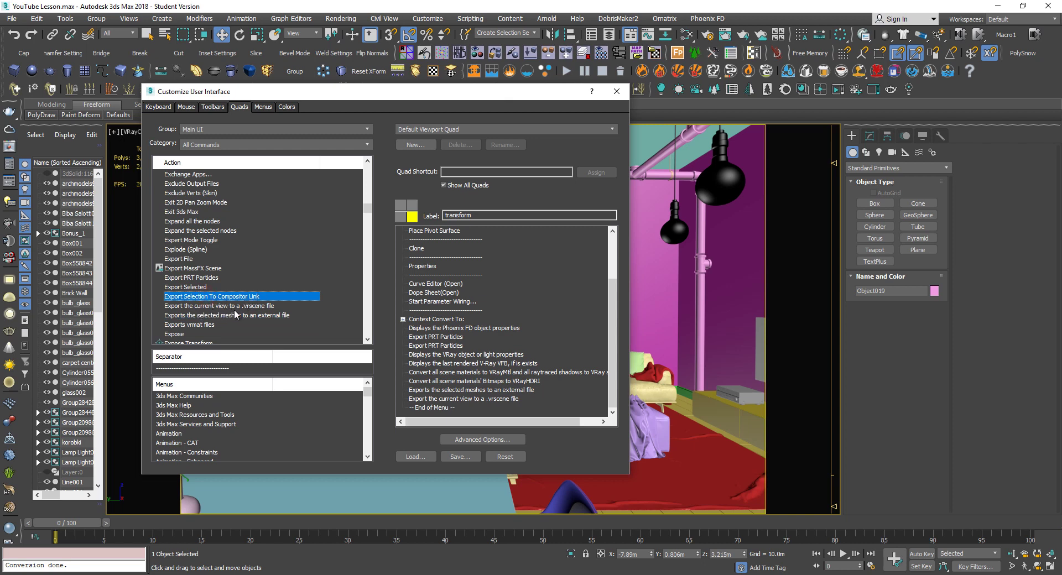
Add the Extrude Modifier action to the transform quad after Start Parameter Wiring and check it in the viewport's quad menu
scroll(234, 314, down, 10)
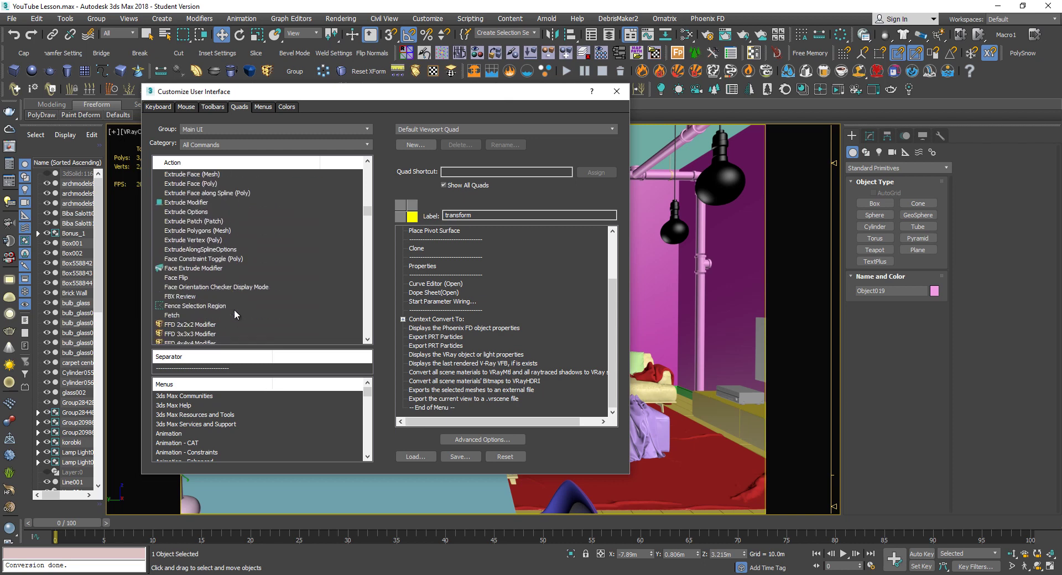
scroll(234, 310, down, 1)
scroll(234, 310, up, 6)
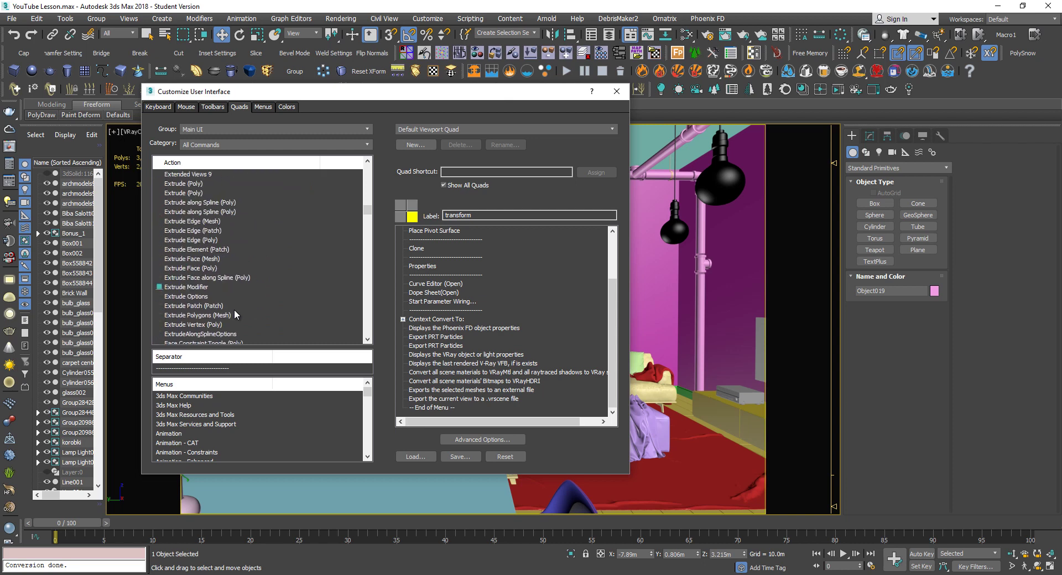
click(426, 390)
scroll(193, 317, down, 2)
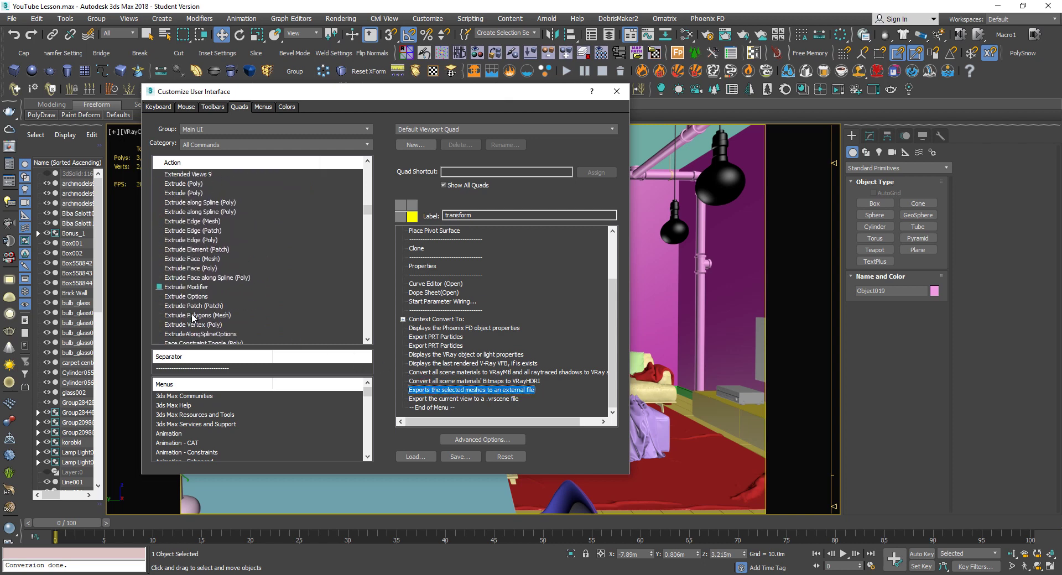
drag(190, 288, 427, 315)
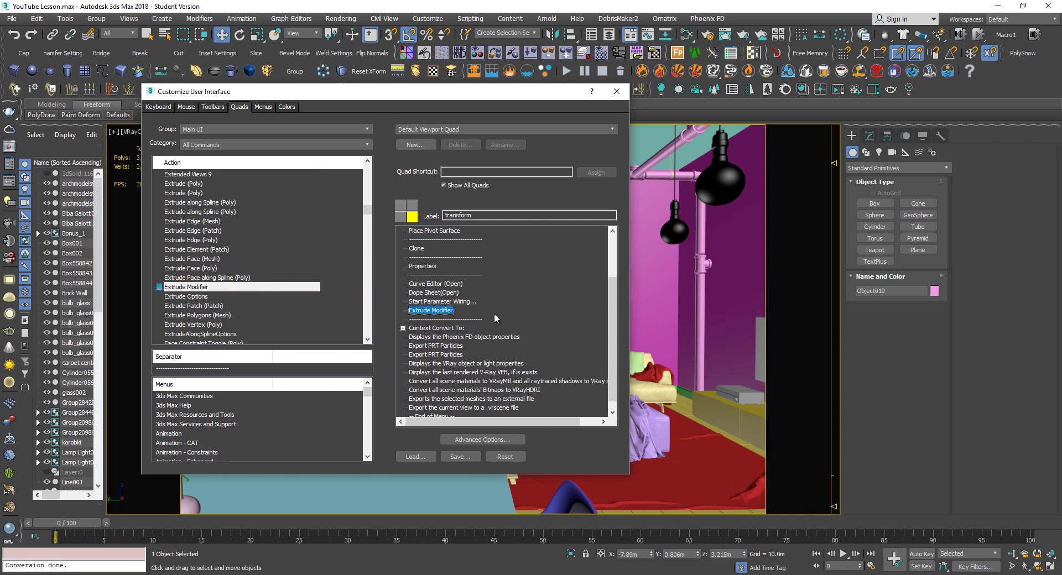
right_click(671, 280)
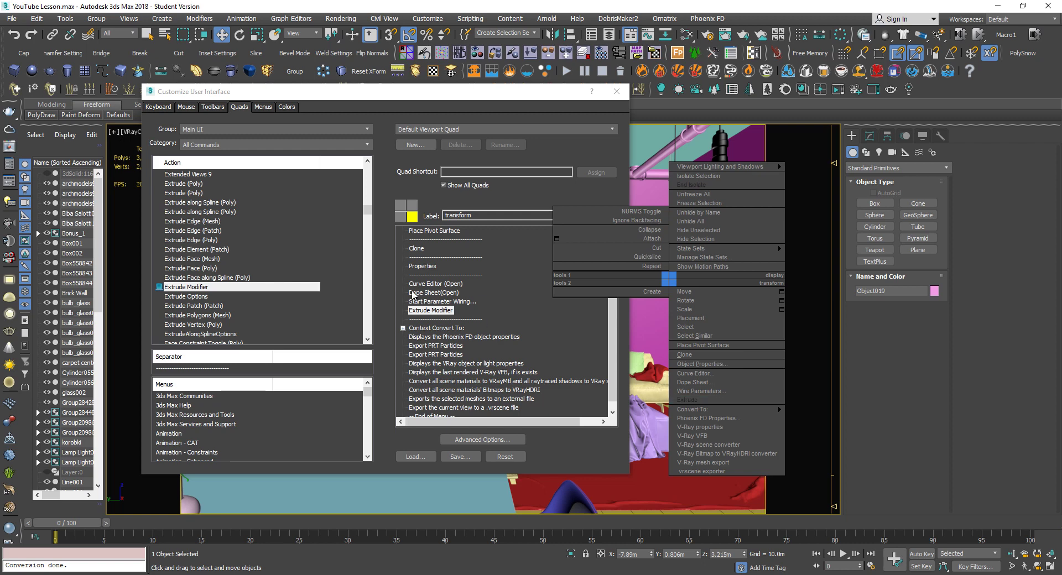
Delete the Extrude Modifier item from the transform quad
click(431, 310)
right_click(434, 311)
click(451, 319)
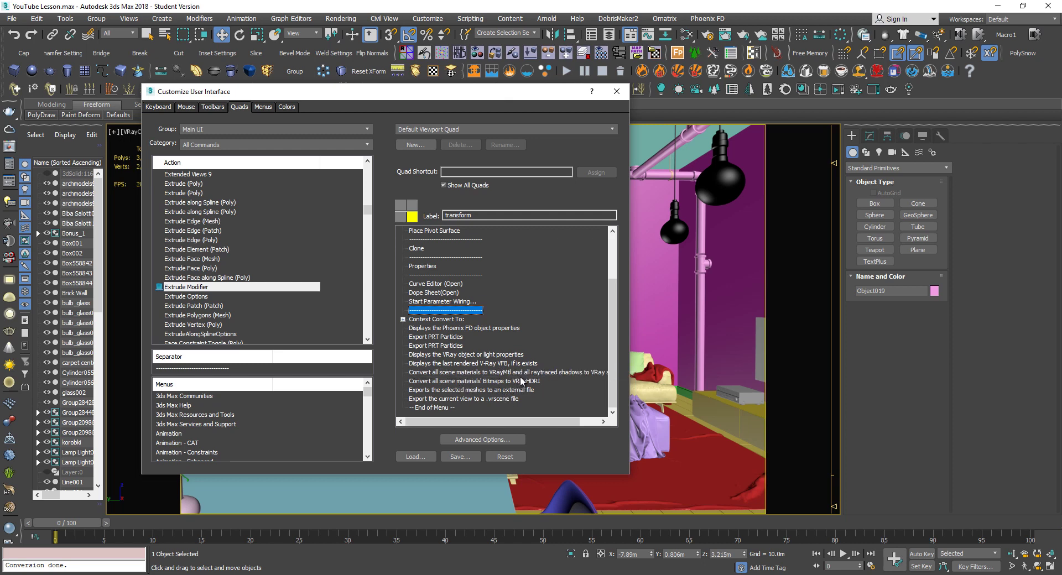
Add the action that converts all scene materials to VRayMtl at the end of the transform quad and check the viewport's quad menu
click(199, 316)
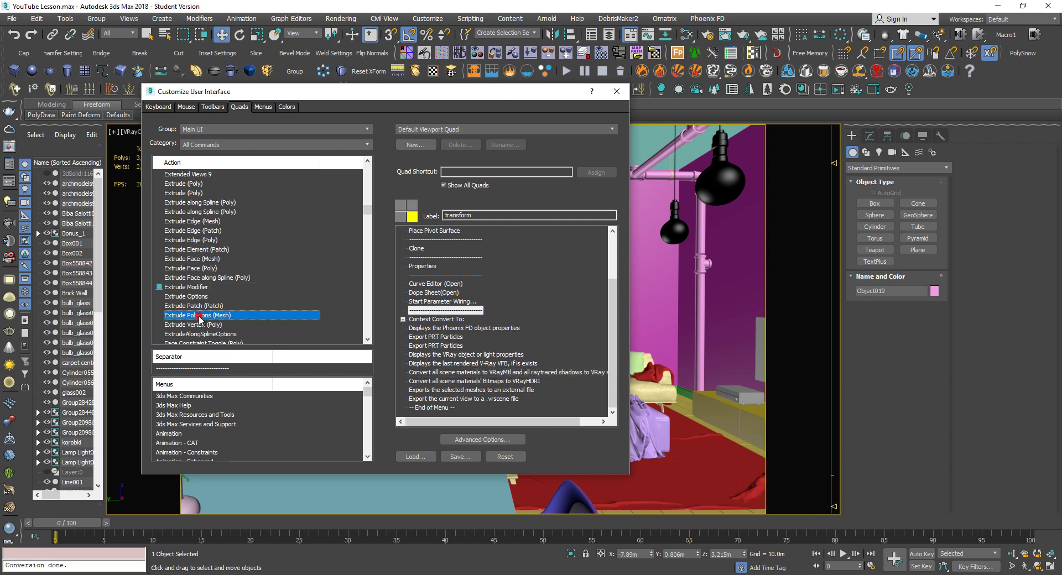
text(co)
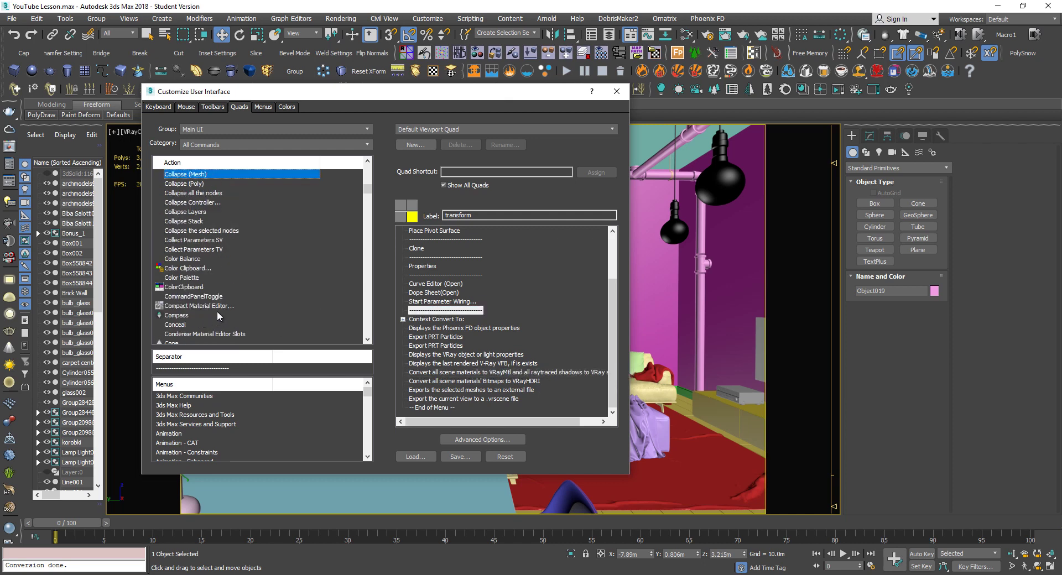
scroll(214, 271, down, 5)
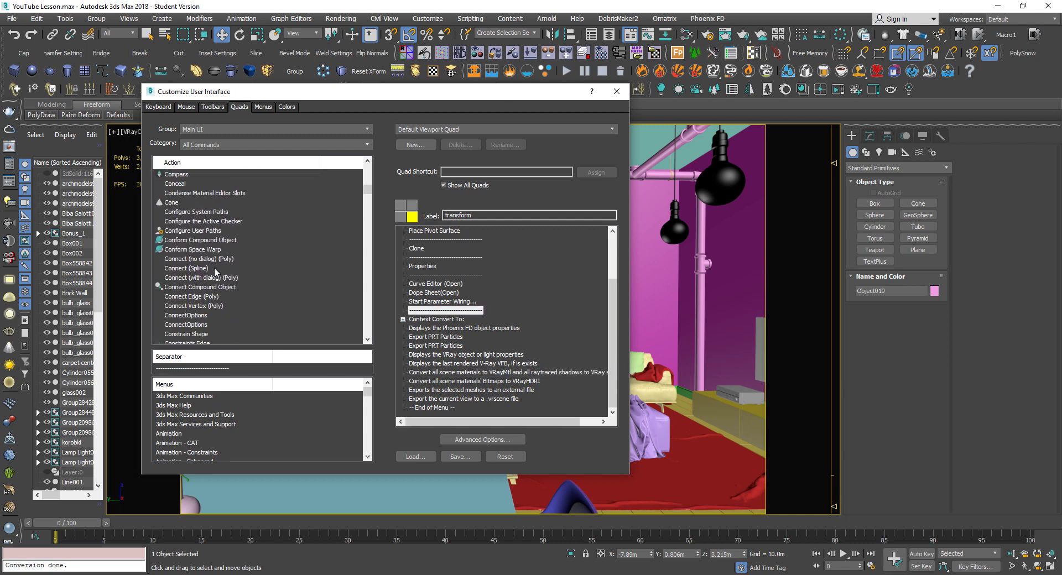
scroll(214, 271, down, 9)
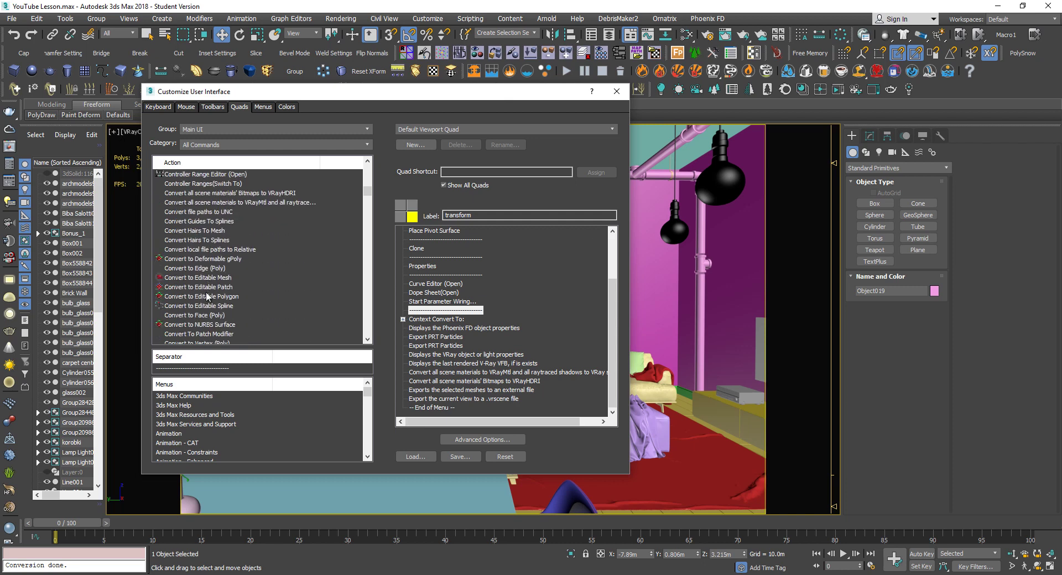
click(213, 307)
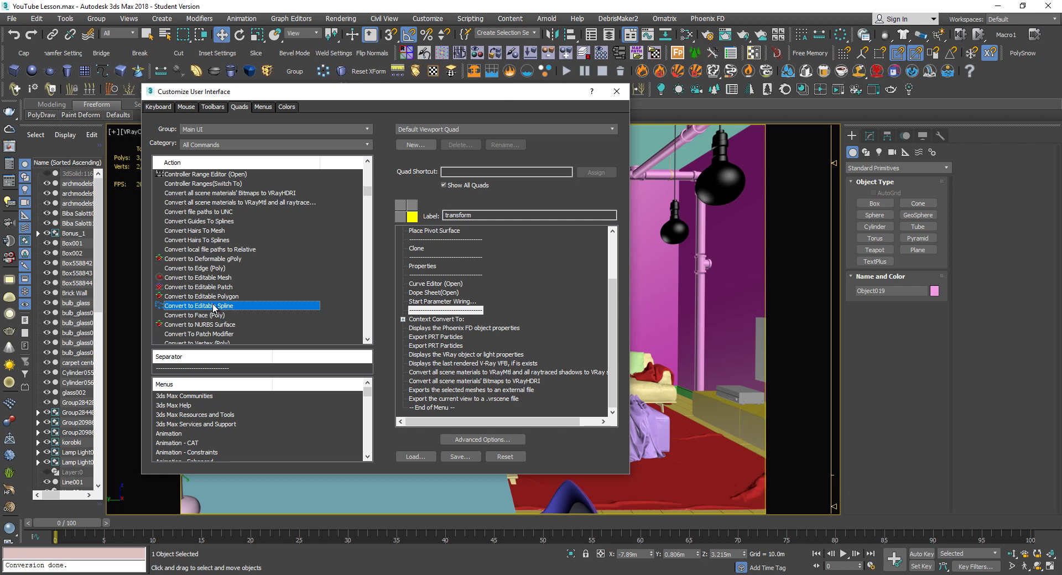
scroll(214, 305, up, 1)
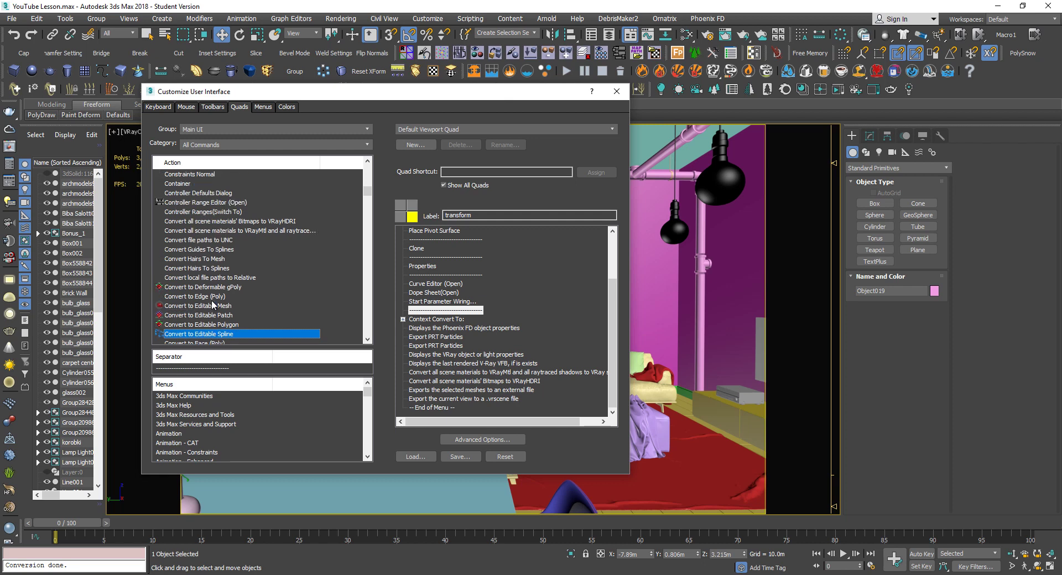
click(203, 231)
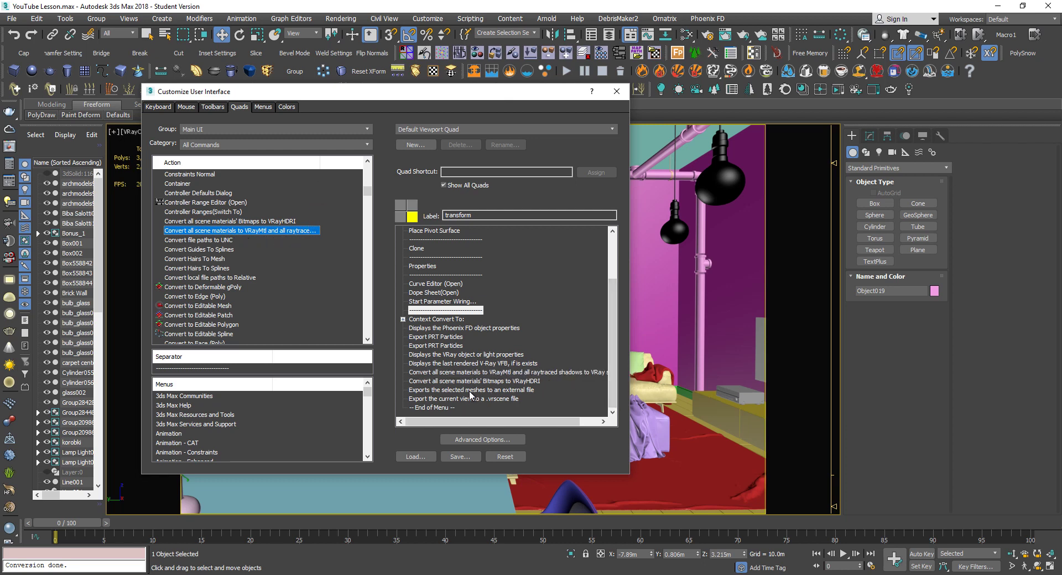
drag(229, 232, 569, 372)
right_click(671, 294)
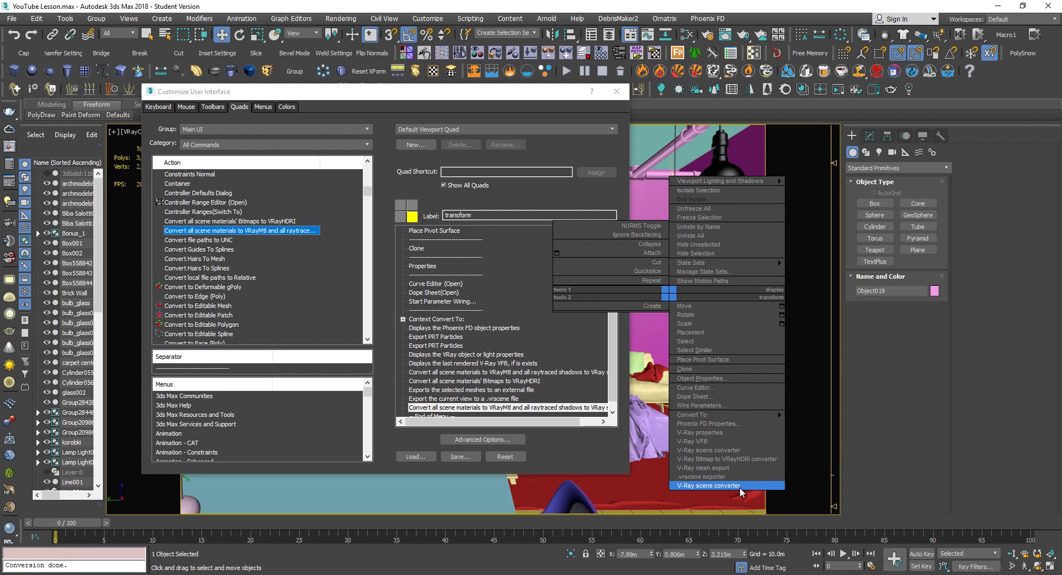
Delete the added scene material conversion item from the end of the transform quad
click(481, 408)
right_click(481, 410)
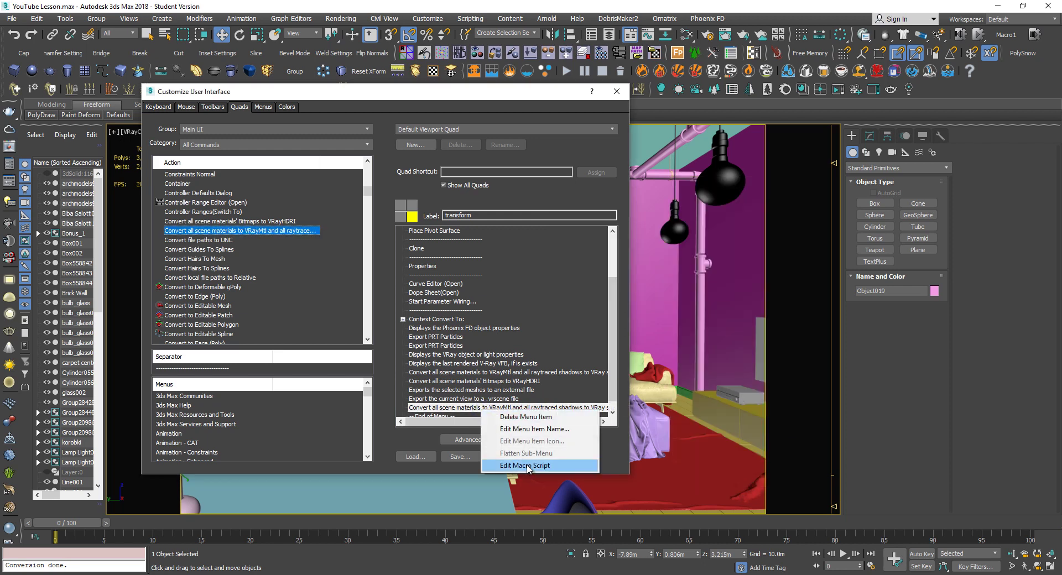
click(515, 417)
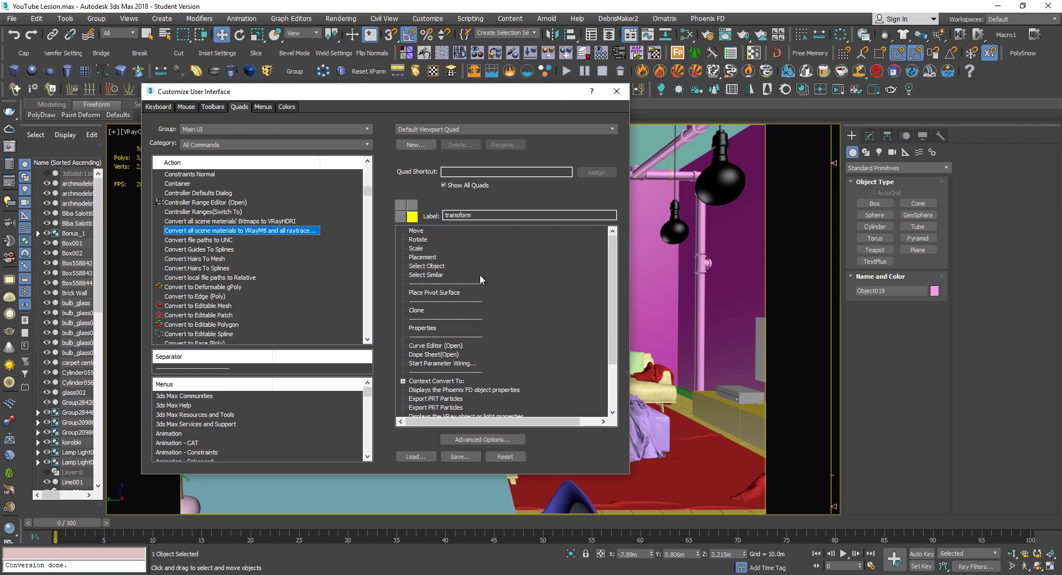
Check the viewport's quad menu and close the Customize User Interface dialog
right_click(668, 227)
click(654, 316)
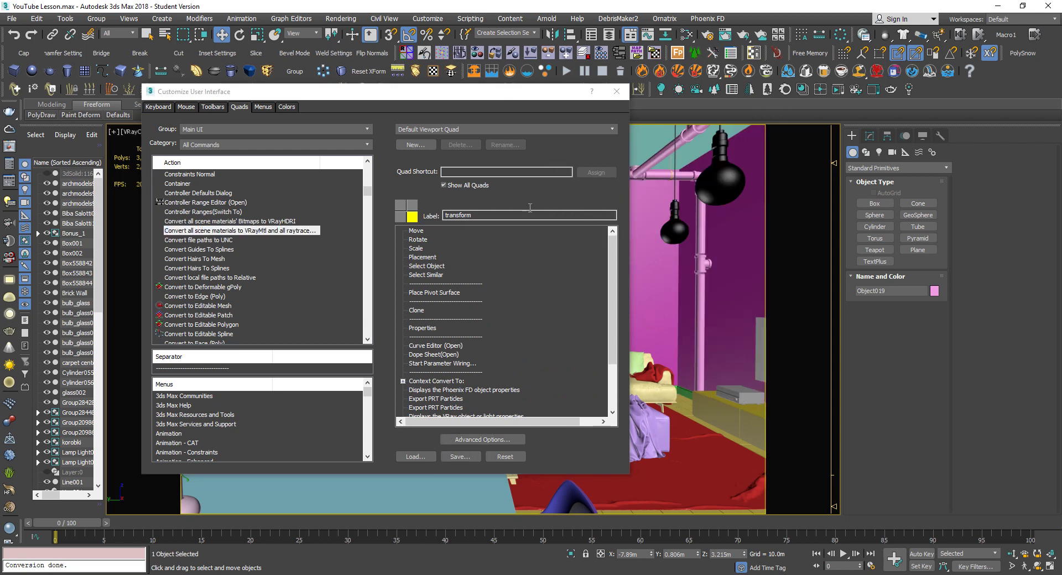
click(617, 95)
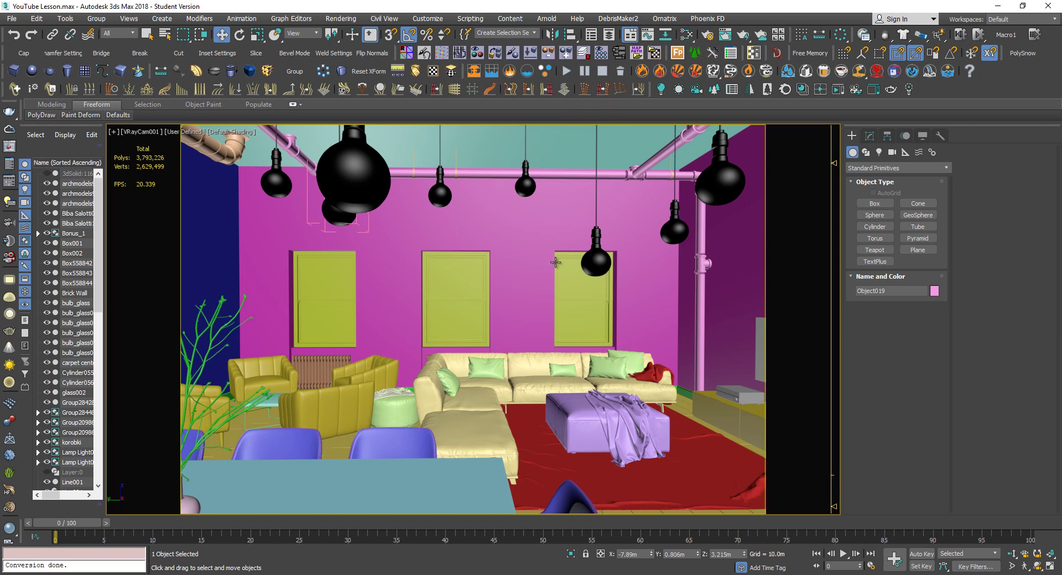
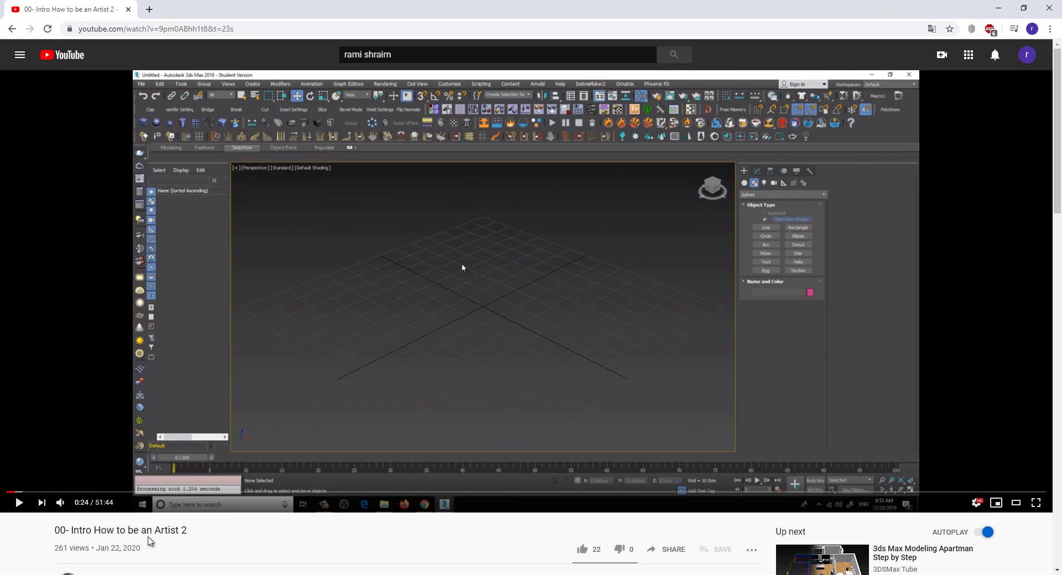
Mute the YouTube video "00- Intro How to be an Artist 2", skim to its Customize User Interface part and close the browser
click(392, 363)
click(371, 411)
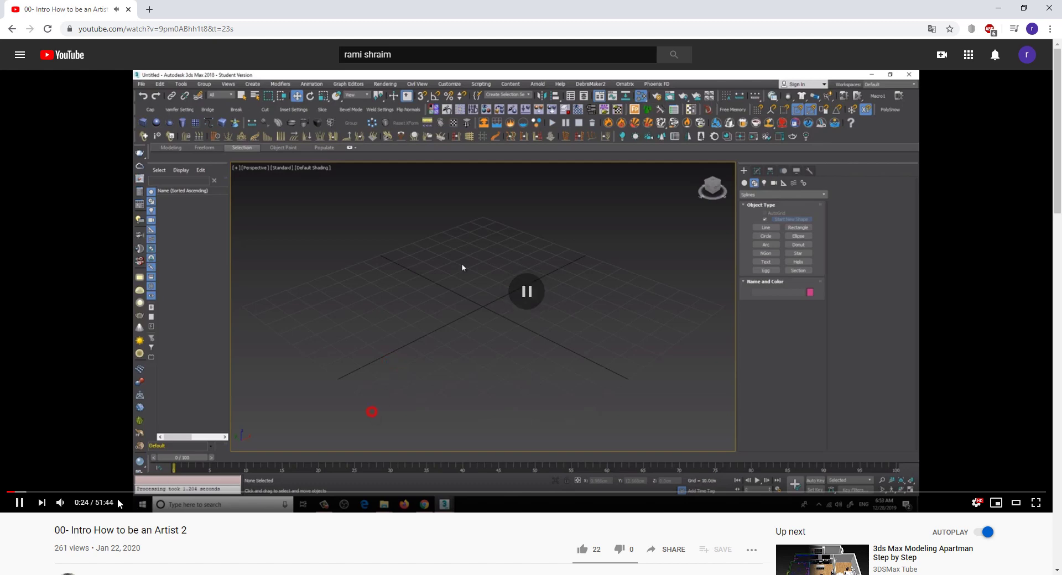
click(62, 504)
click(207, 493)
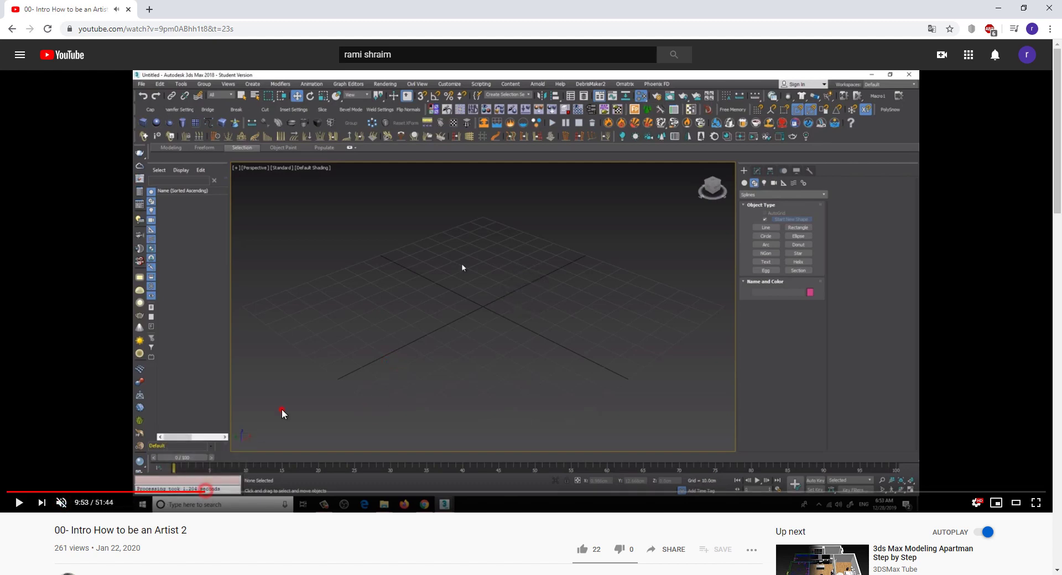
drag(429, 494, 778, 494)
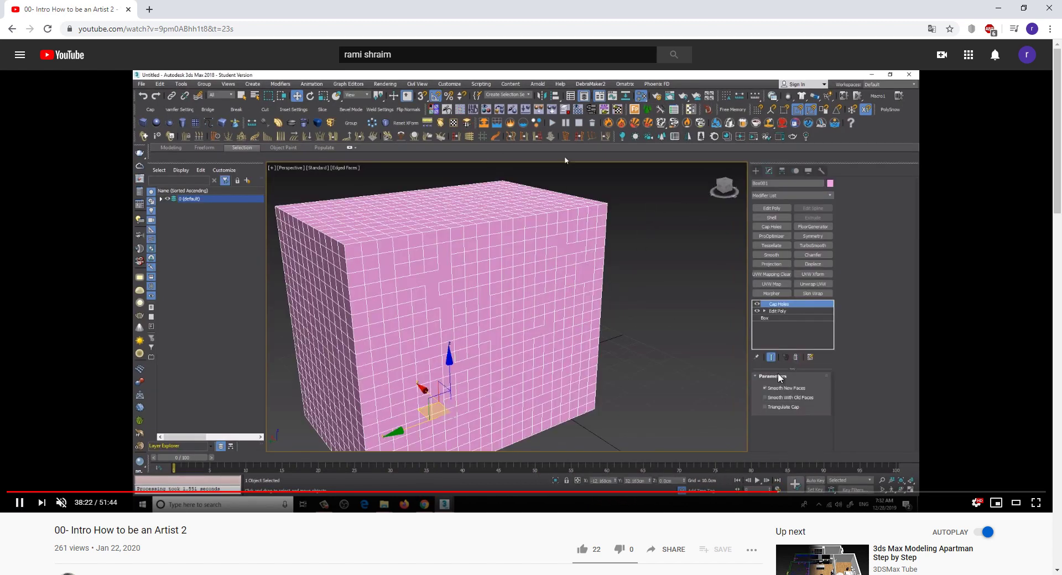
click(891, 492)
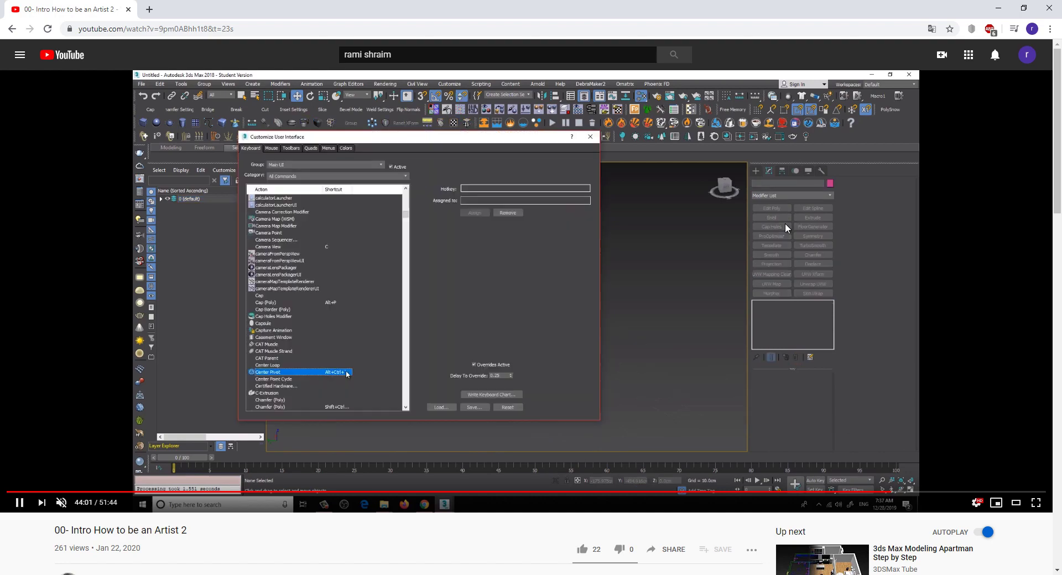
click(1048, 9)
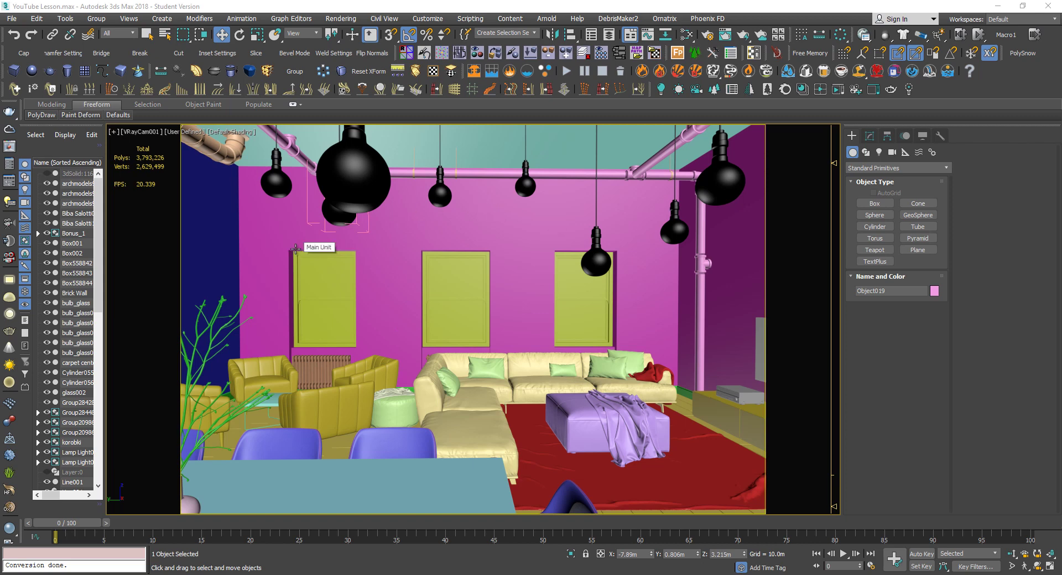
Check the viewport's quad menu, then select the middle window and switch to the four-viewport layout
right_click(408, 244)
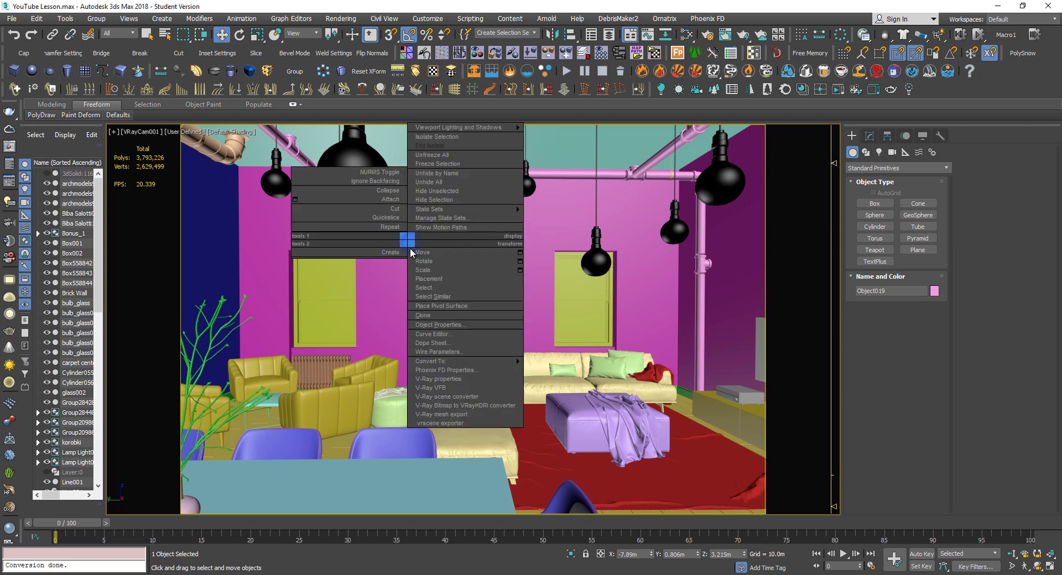
click(377, 308)
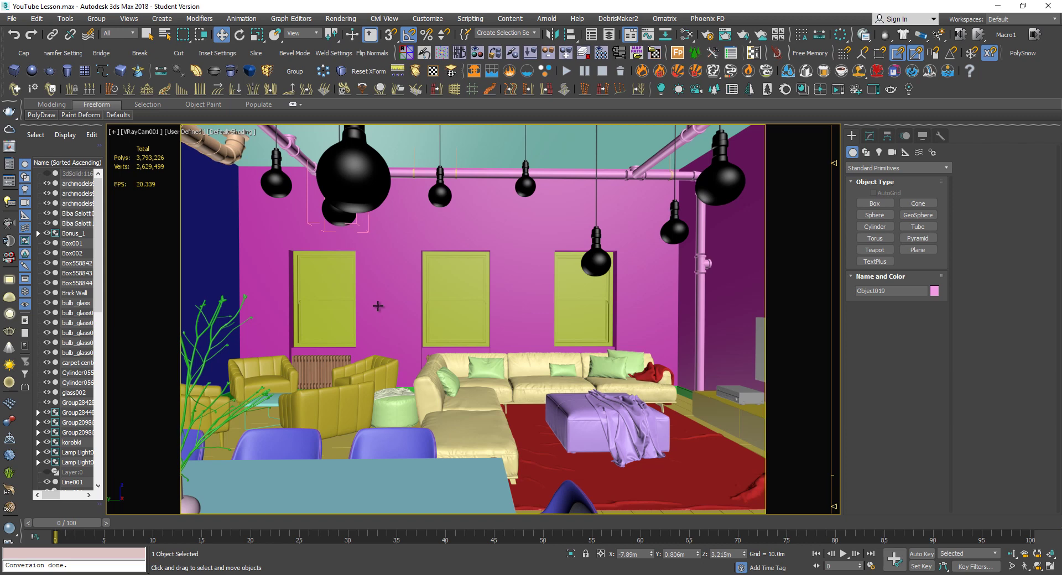
click(437, 311)
key(alt+w)
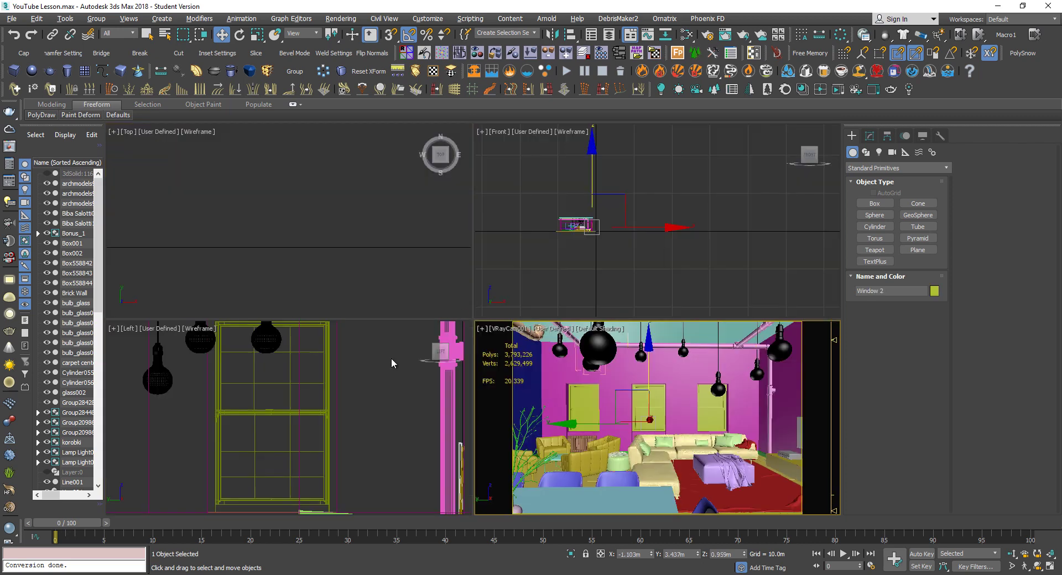
Frame the whole scene in the maximized Top viewport and return to the four-viewport layout
right_click(391, 360)
key(alt+w)
key(alt+w)
right_click(381, 269)
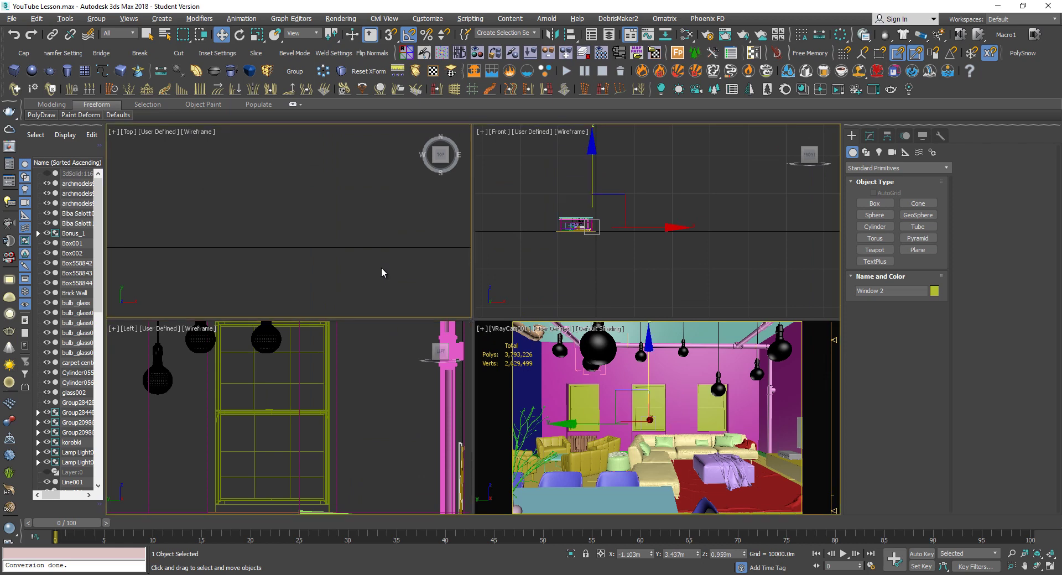
key(alt+w)
key(z)
click(508, 353)
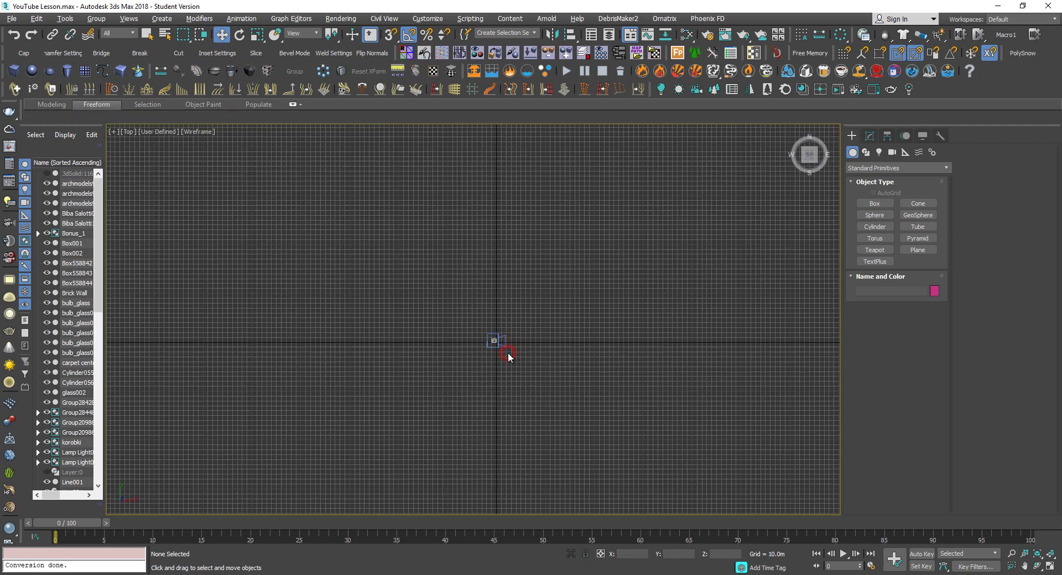
key(z)
key(alt+w)
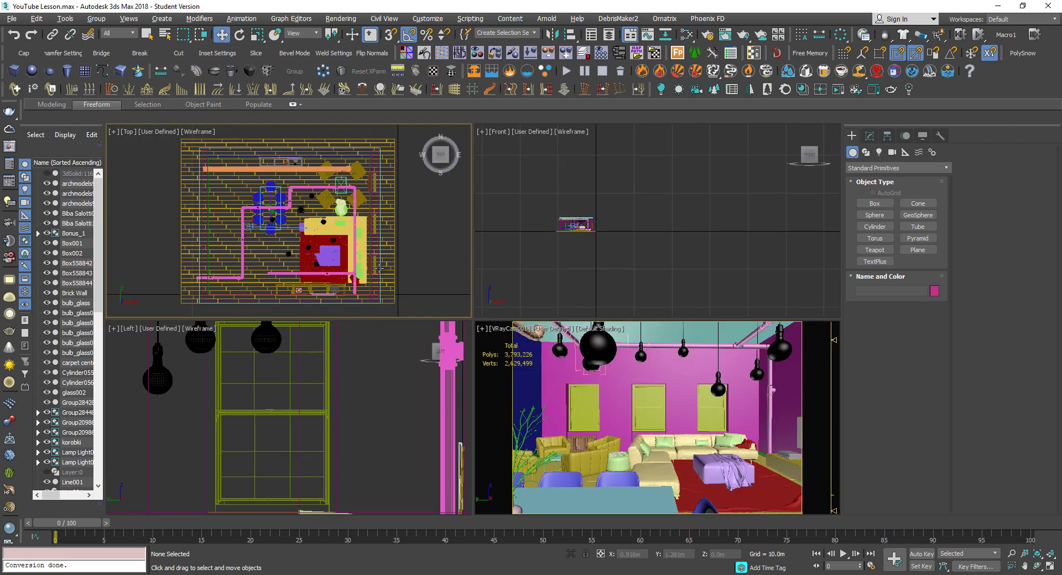
Maximize the camera view and run the V-Ray scene converter to convert the scene's materials to V-Ray
key(alt+w)
key(alt+w)
key(alt+w)
right_click(498, 235)
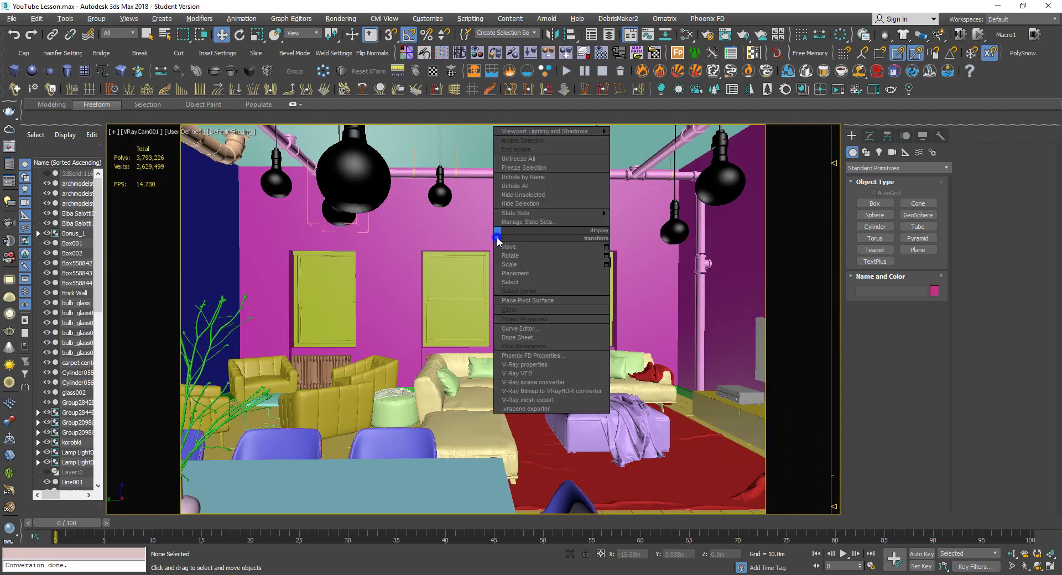
click(566, 382)
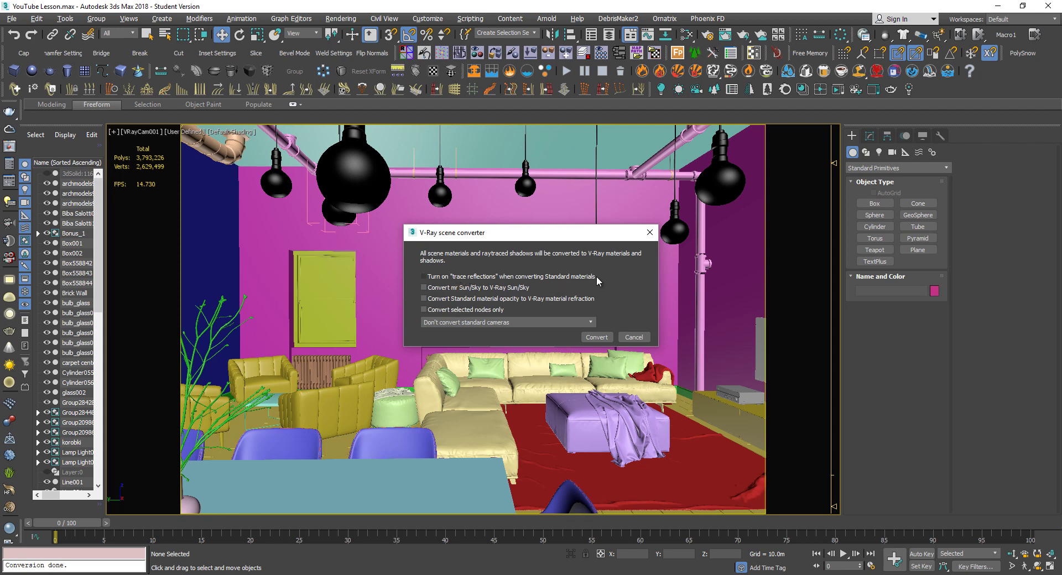
click(435, 277)
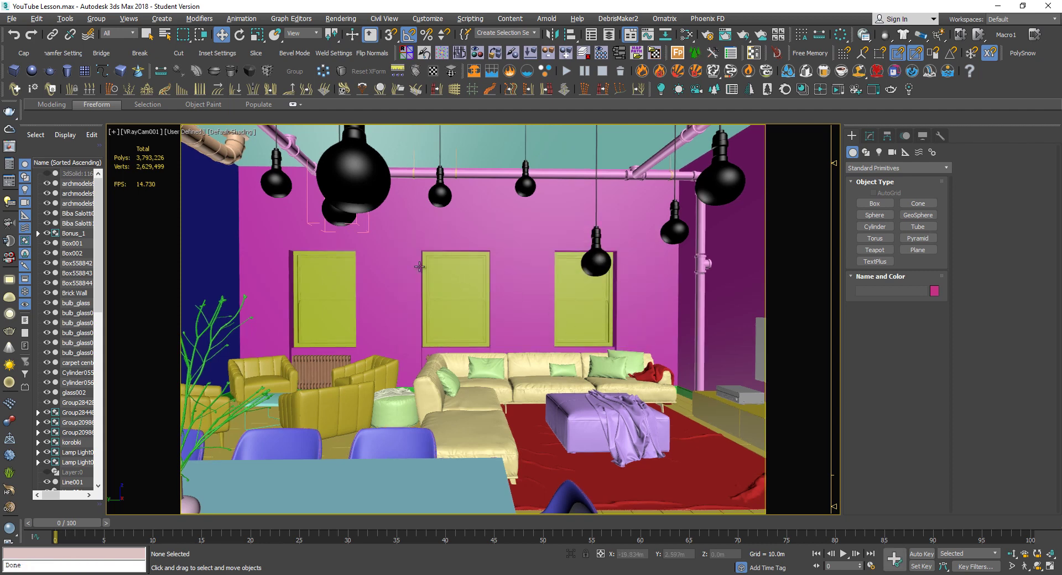
Select the back wall and sample its material from the viewport into the Slate Material Editor
click(398, 270)
key(m)
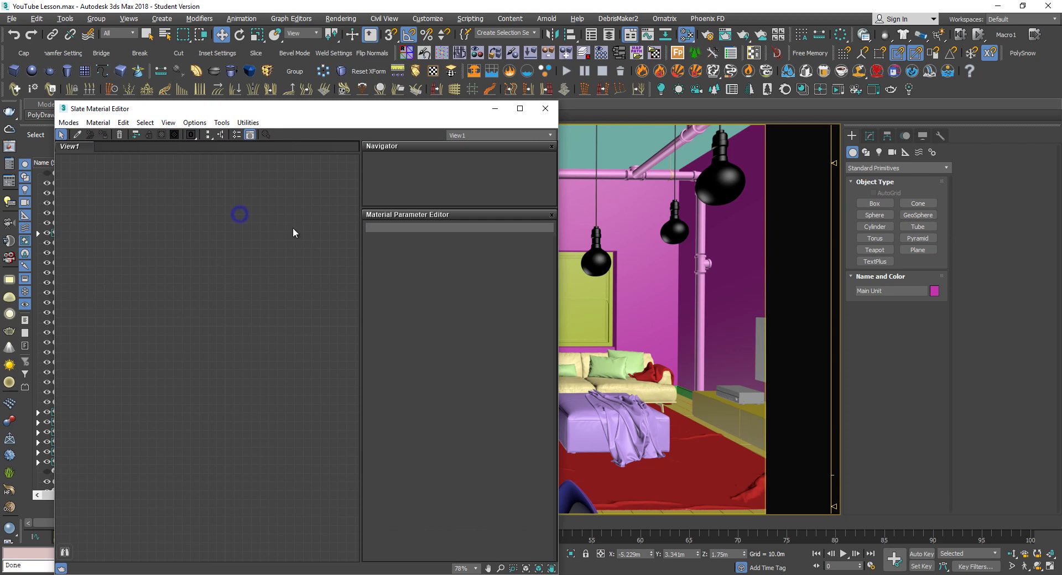
right_drag(240, 214, 293, 233)
mouse_move(293, 233)
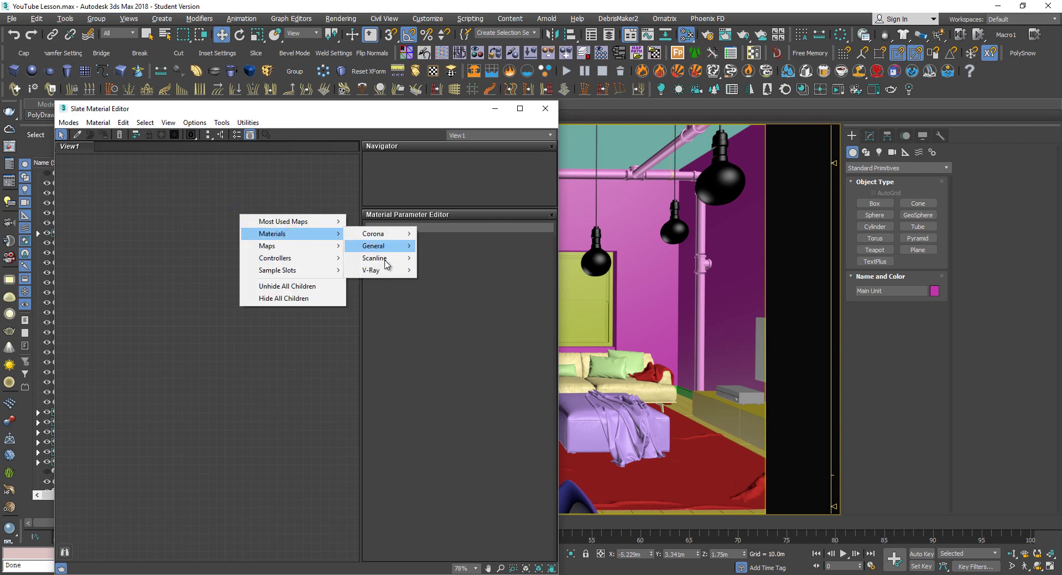
click(262, 199)
click(78, 134)
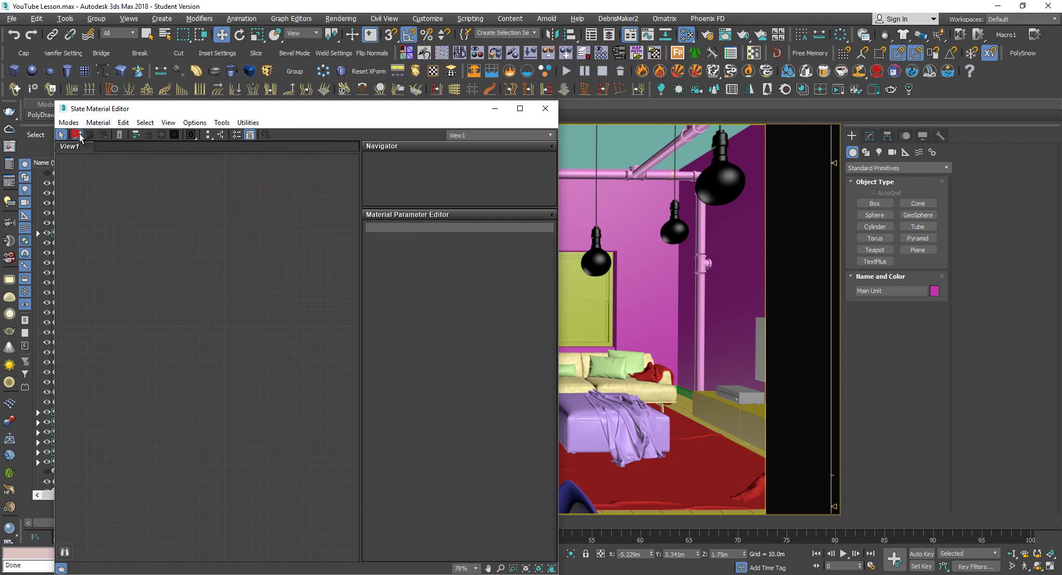
click(624, 203)
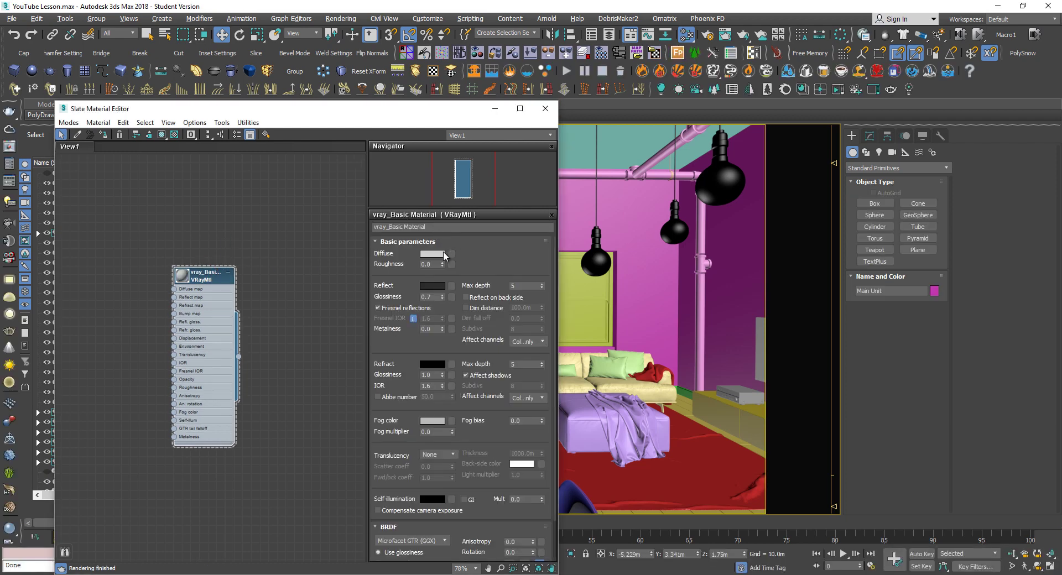
Adjust the grey diffuse color of vray_Basic Material and close the Slate Material Editor
click(440, 255)
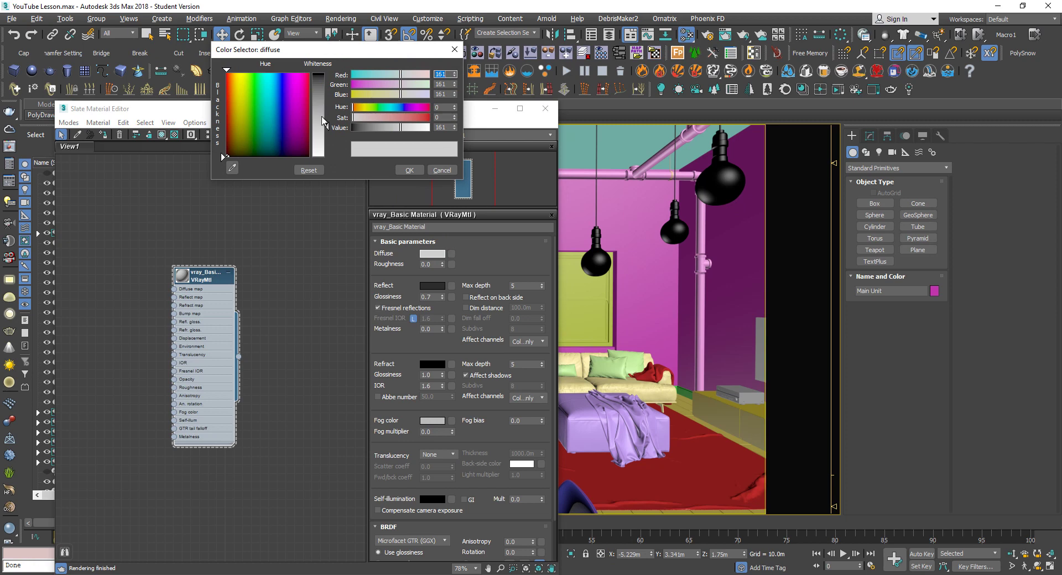
click(409, 170)
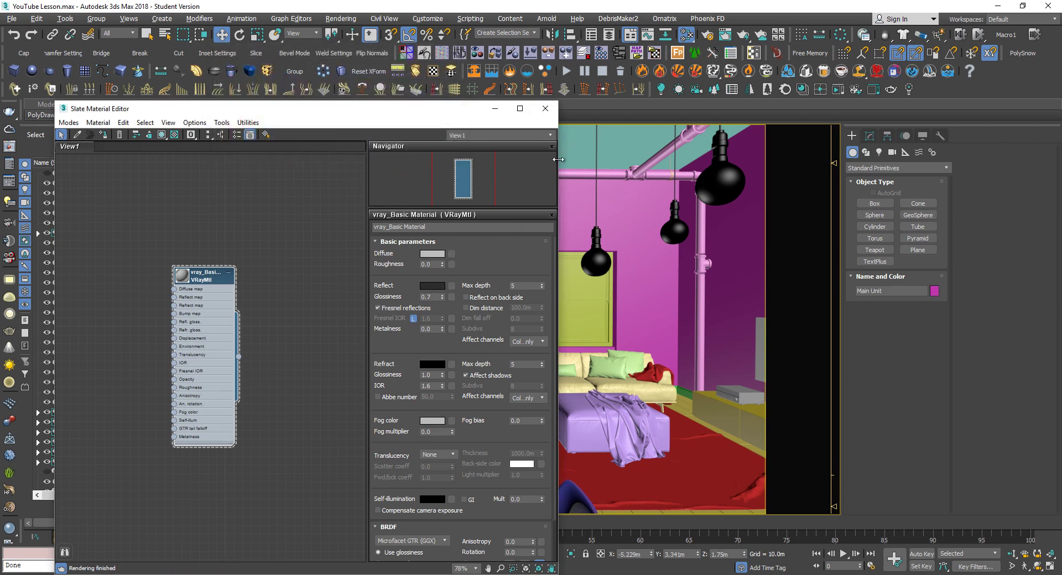
click(547, 107)
Set the shaded display of the objects to Material Color
click(923, 136)
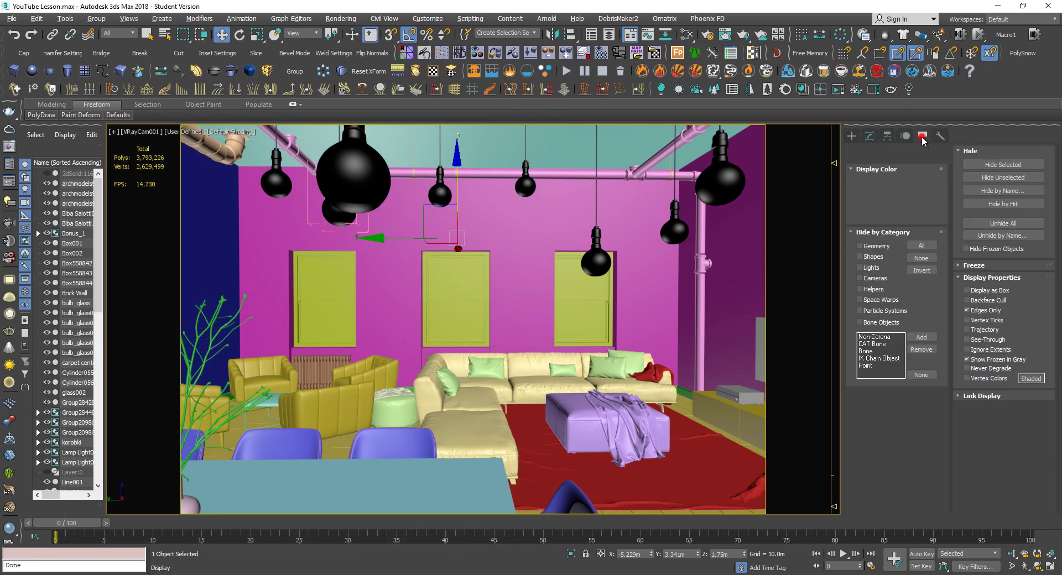
click(914, 216)
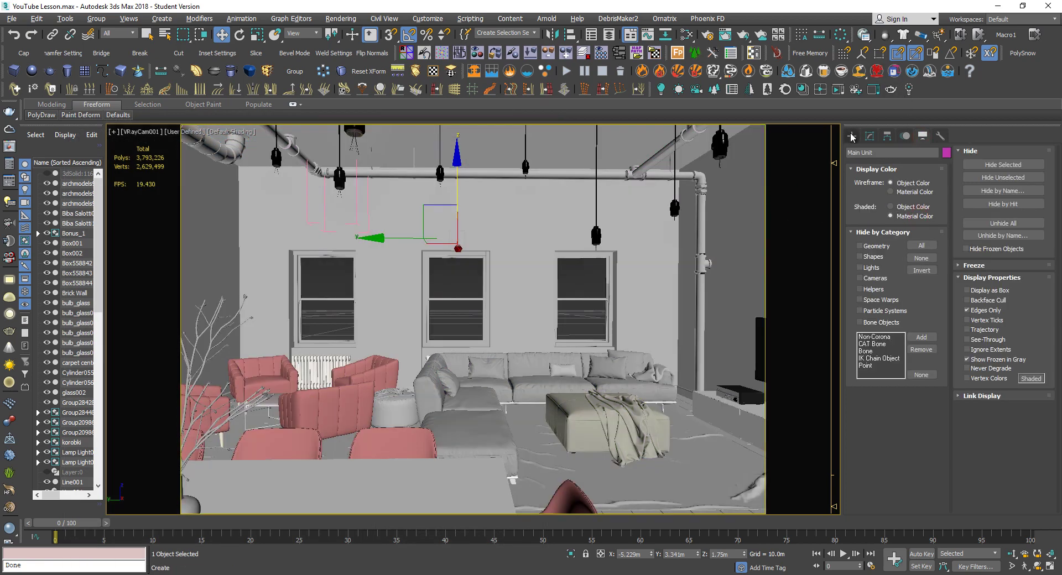
Enable Override mtl in the V-Ray global switches and assign vray_Basic Material to it from the Slate Material Editor
click(354, 388)
key(m)
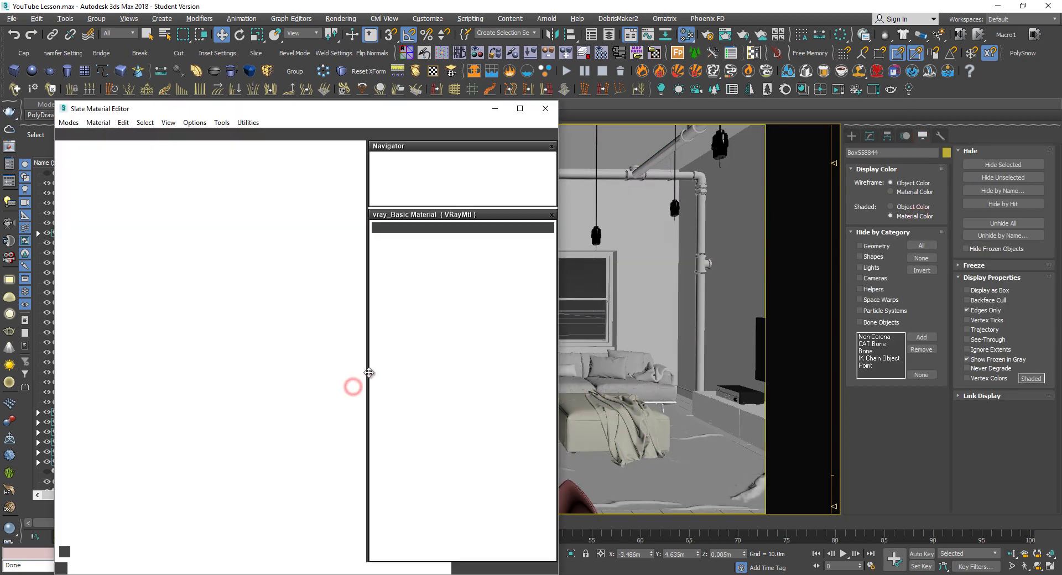
click(710, 36)
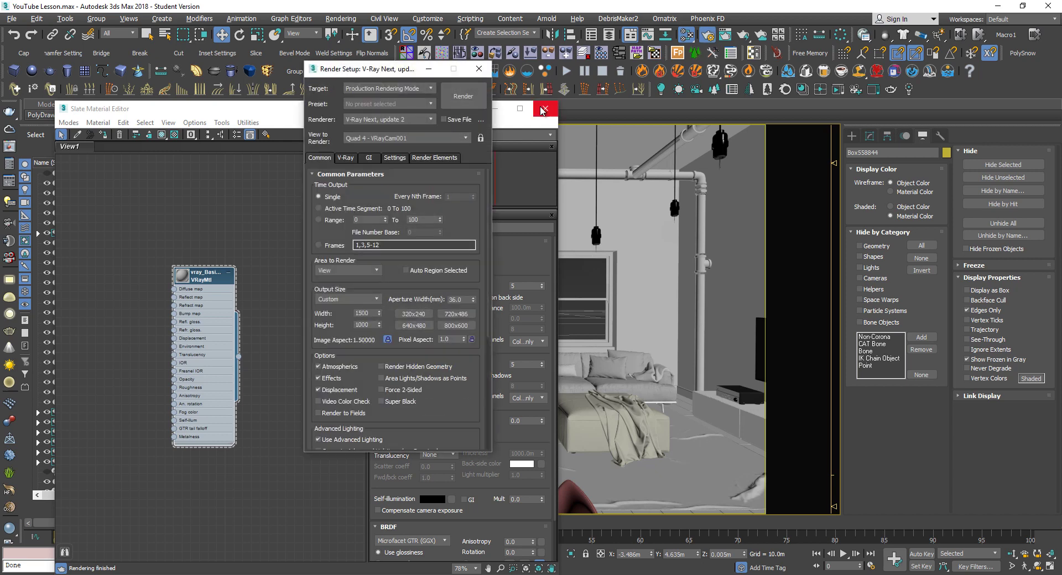
click(589, 173)
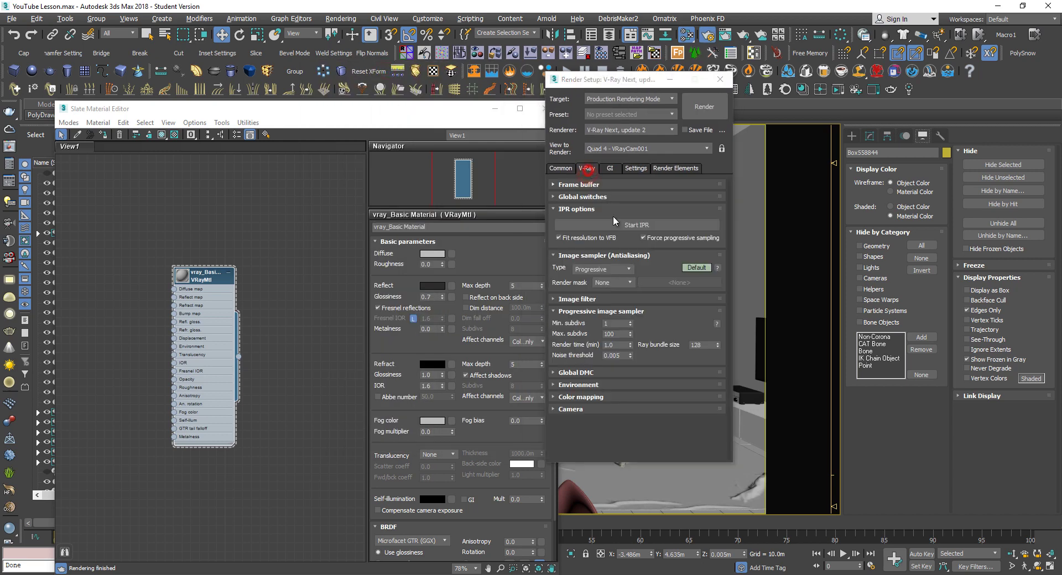
click(579, 197)
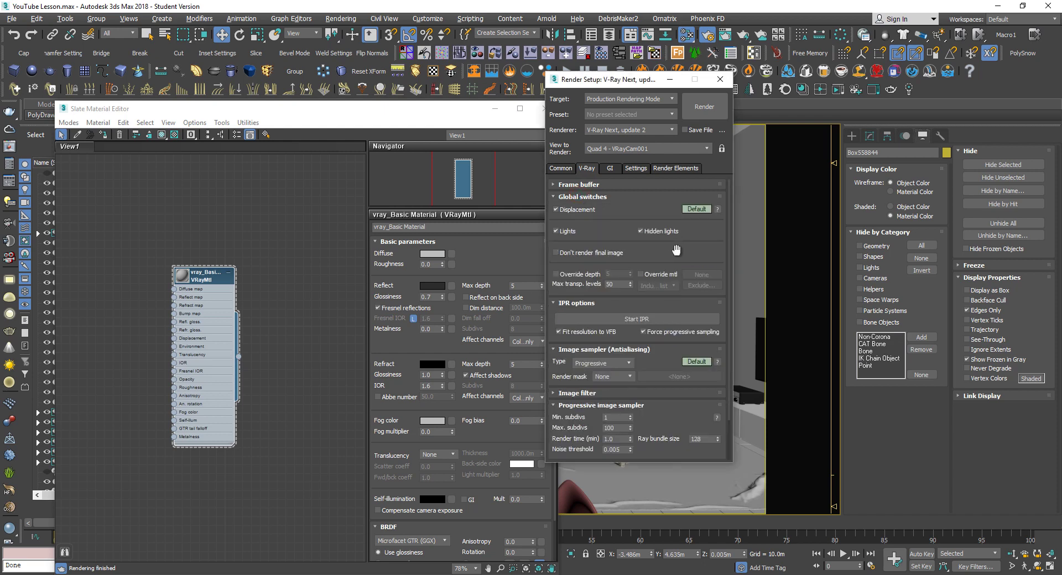
click(643, 274)
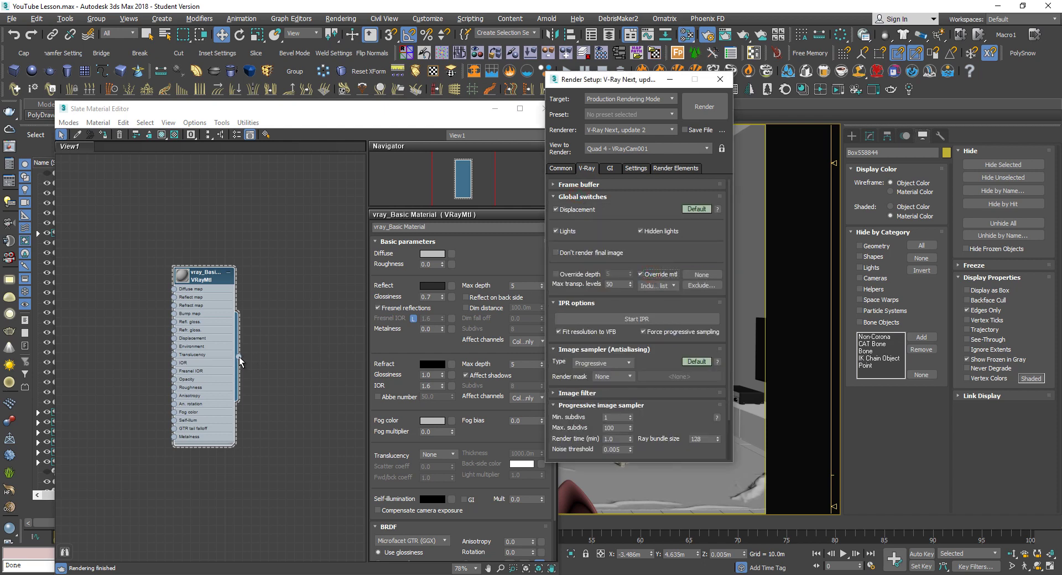
drag(239, 360, 699, 276)
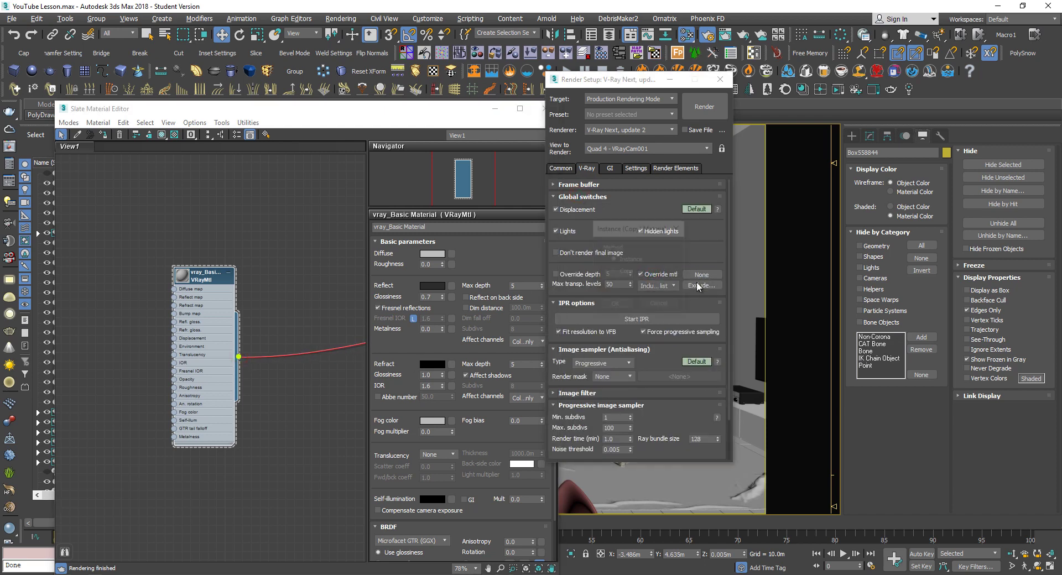
click(619, 305)
click(439, 111)
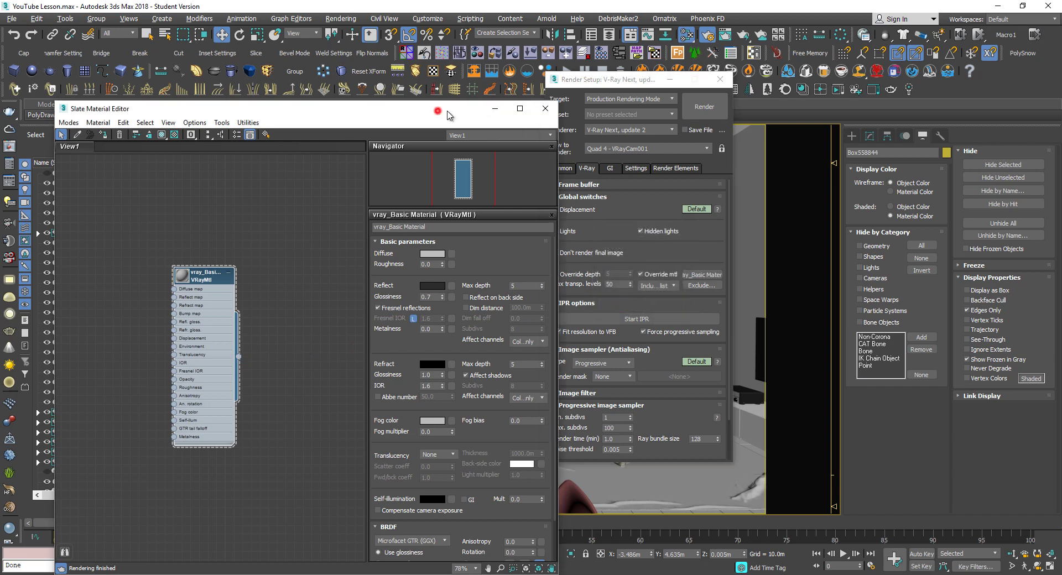
click(546, 108)
Select Window 3 and sample the windows' AM109_001 Multi/Sub-Object material into the Slate Material Editor
click(339, 275)
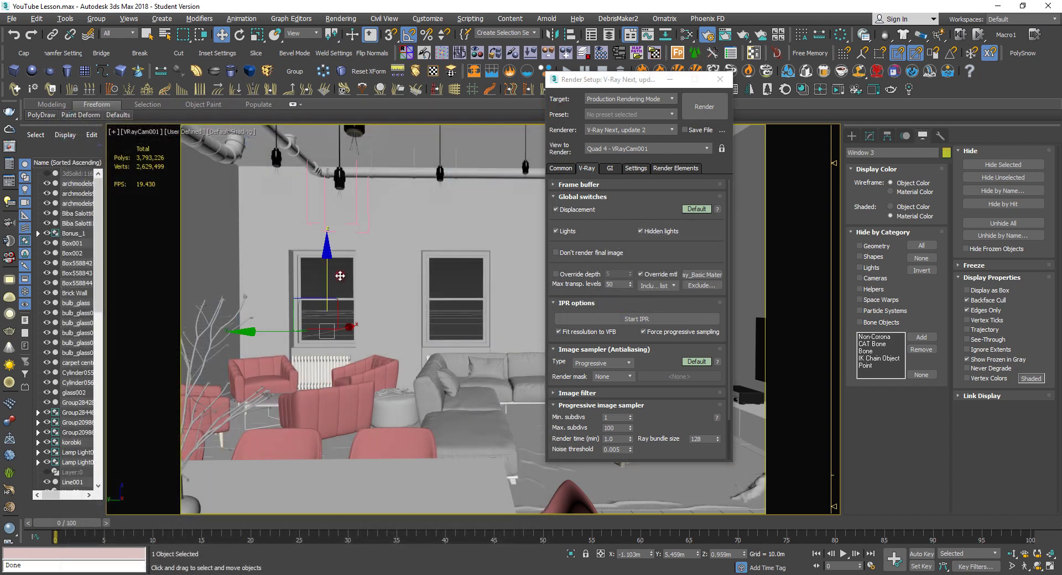
key(m)
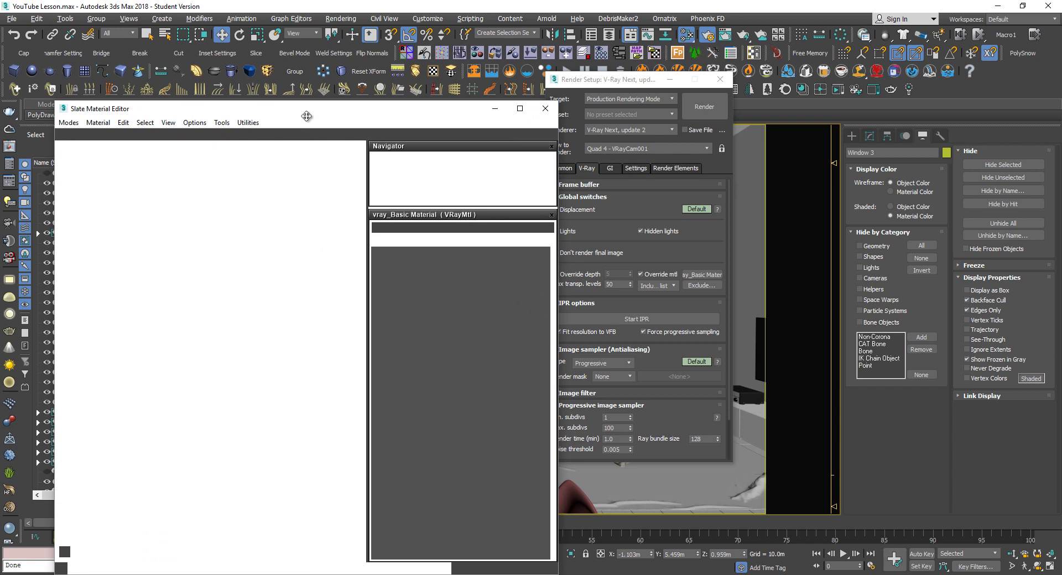
middle_drag(239, 238, 236, 135)
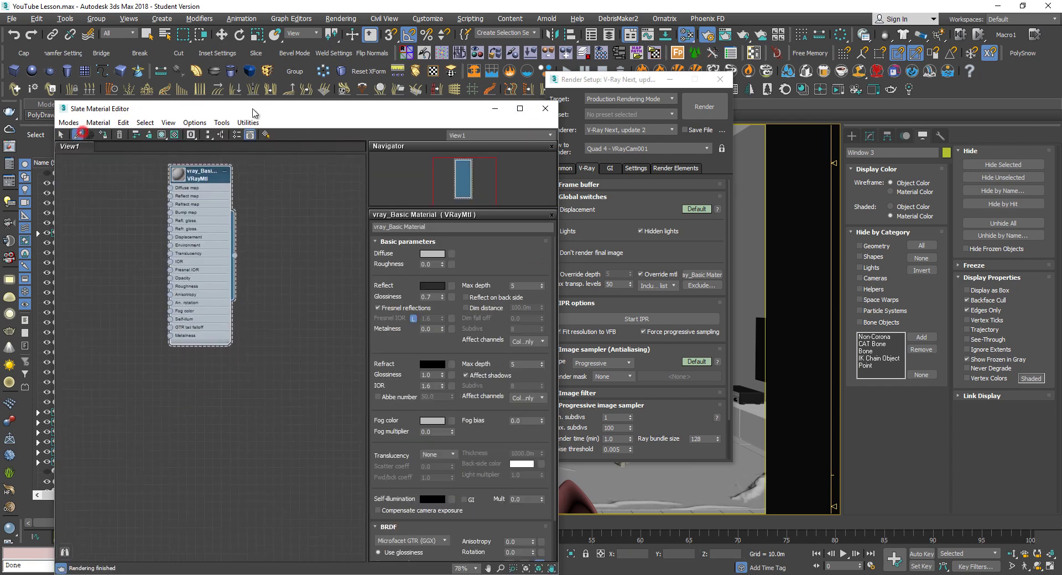
drag(362, 113, 442, 78)
click(465, 275)
drag(336, 306, 335, 367)
click(378, 328)
click(338, 366)
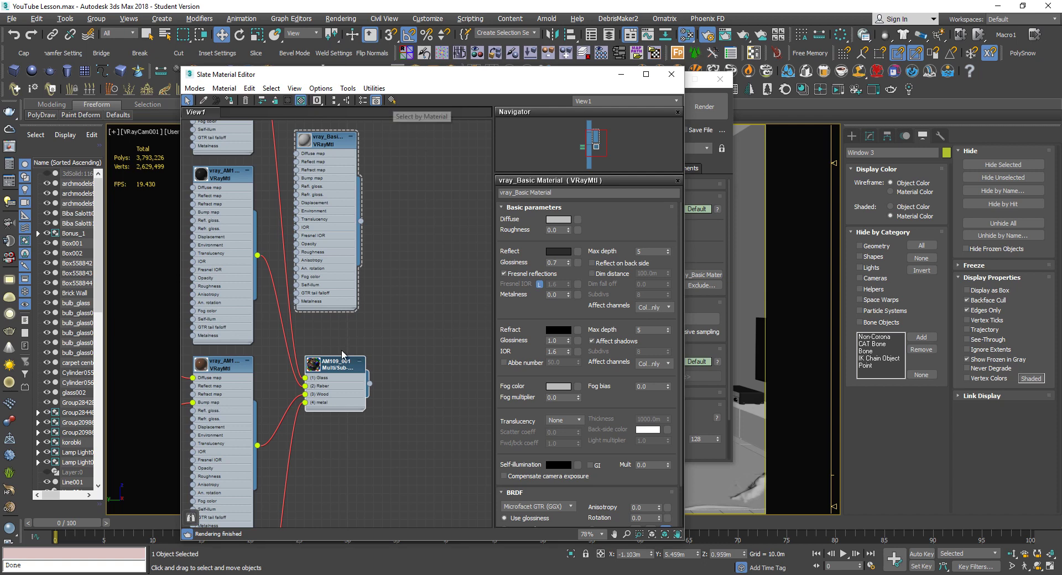
Select Window 1, Window 2 and Window 3 by the AM109_001 material, close the material editor and isolate them
click(333, 364)
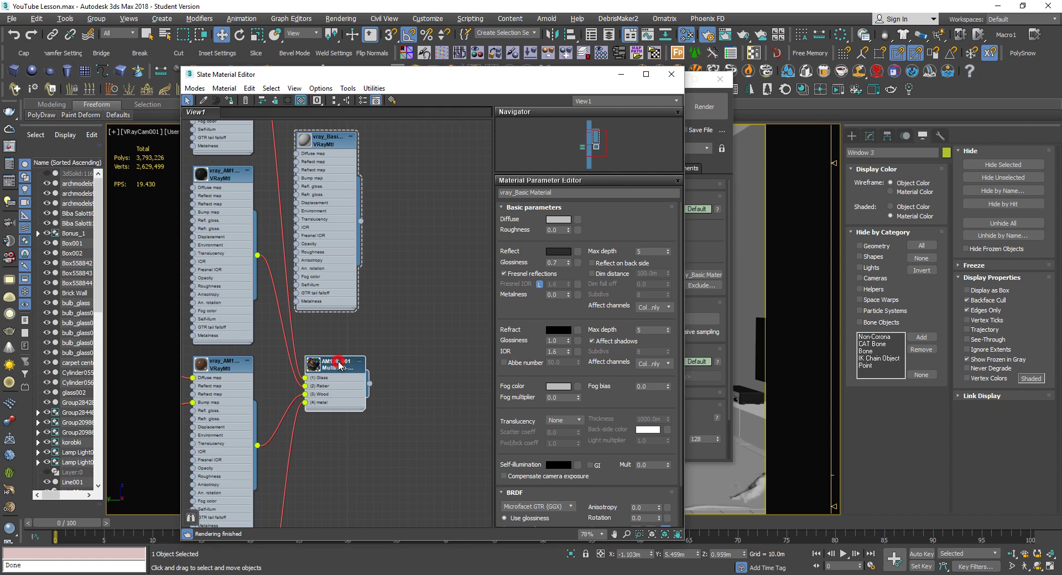
click(394, 100)
scroll(101, 134, up, 4)
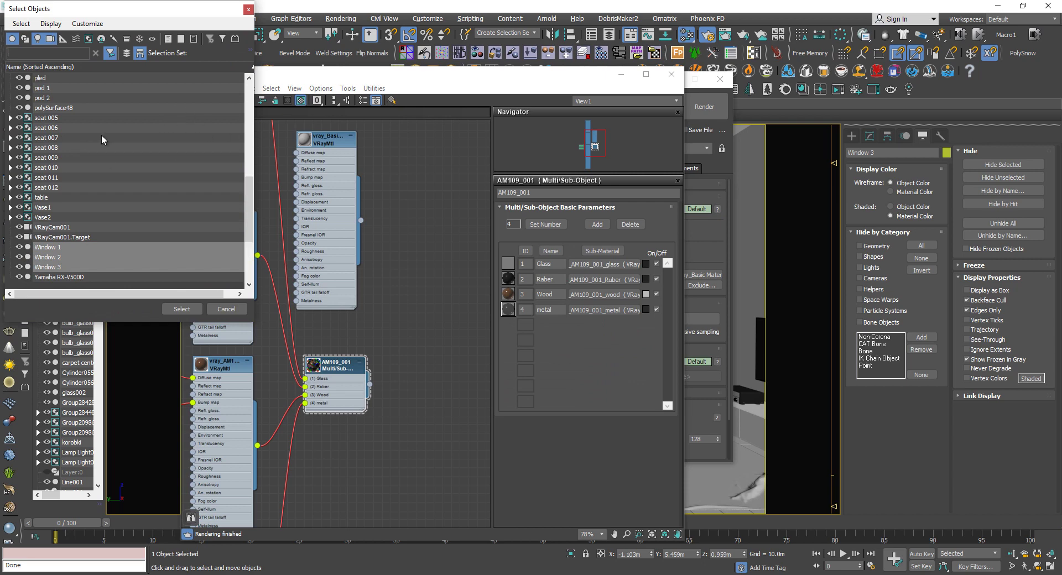
scroll(102, 135, down, 4)
click(178, 308)
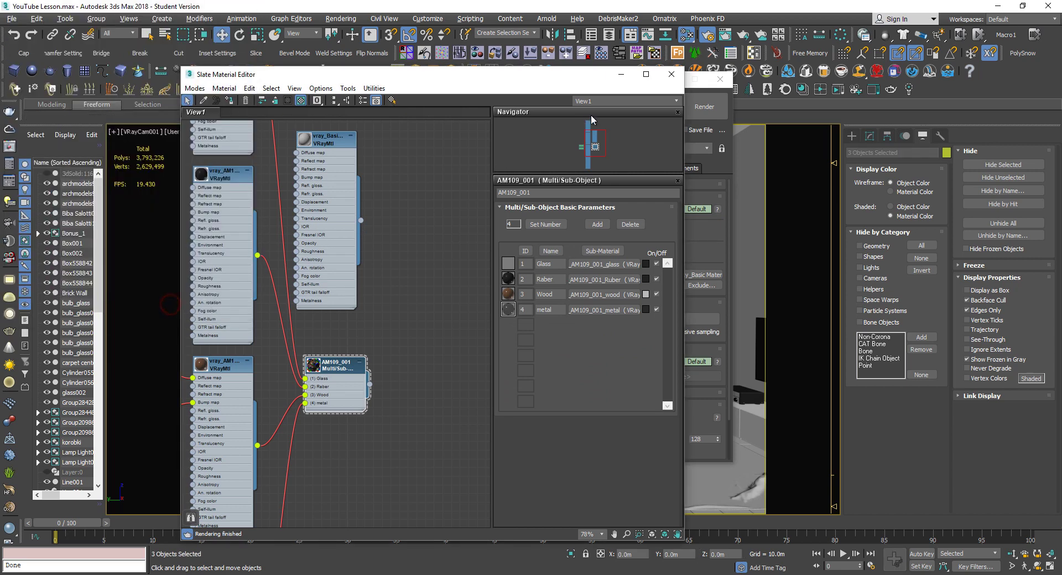
click(672, 75)
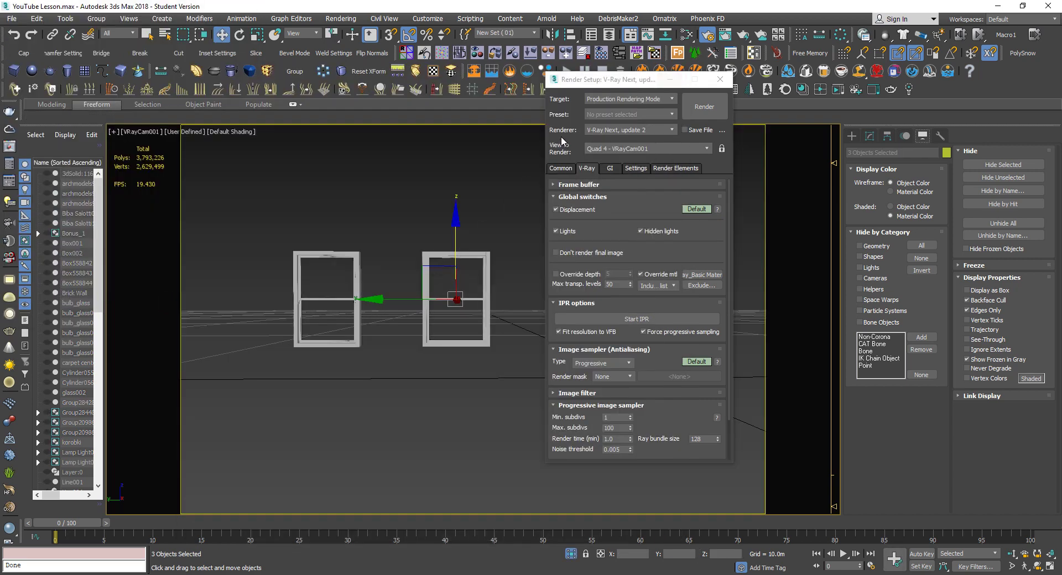
Create a named selection set called Glass New from the three isolated windows
drag(651, 81, 842, 86)
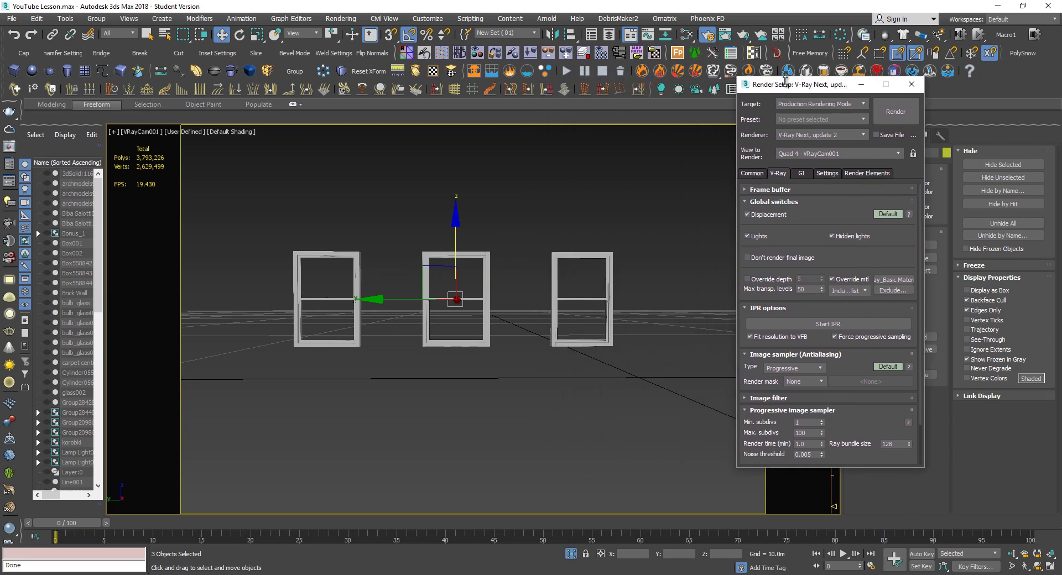
click(464, 35)
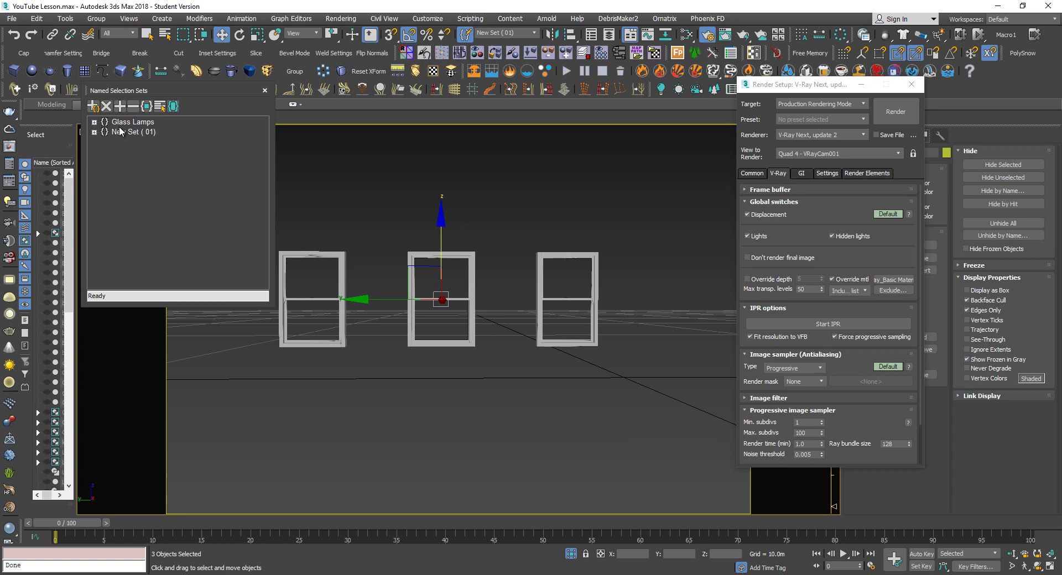
click(93, 106)
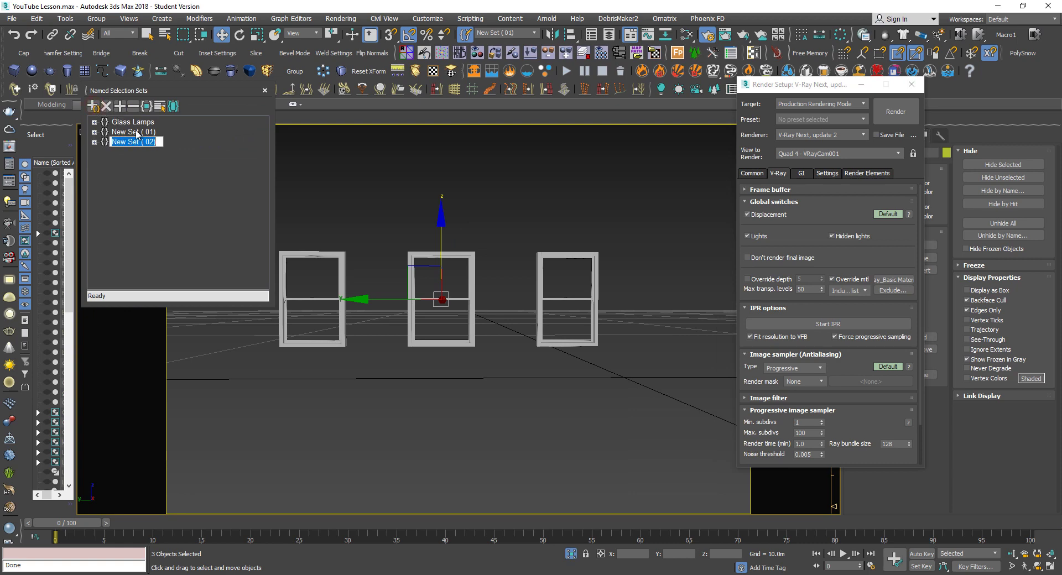
text(Glass New)
click(266, 92)
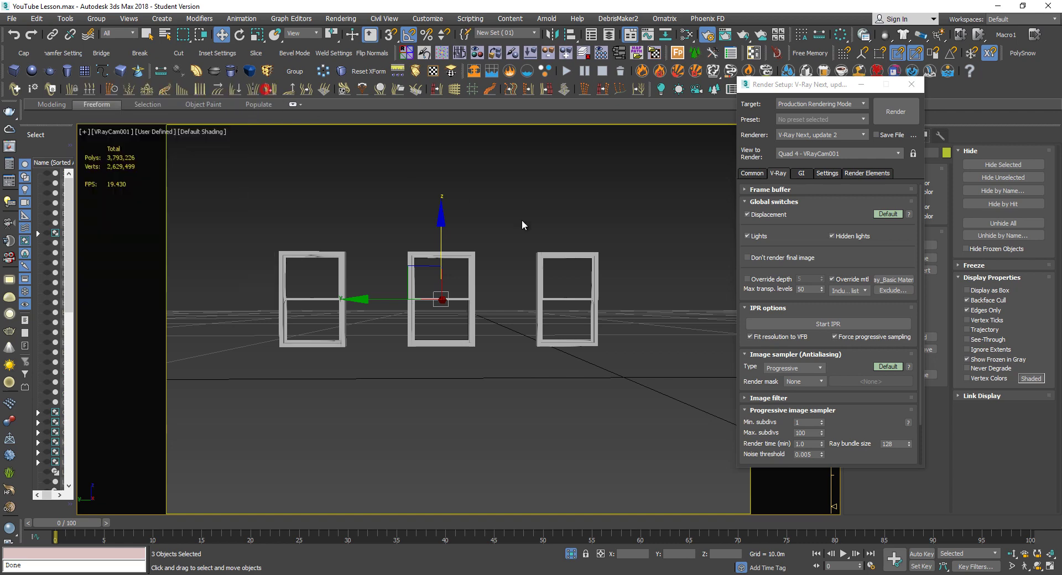
Open the exclude list of the V-Ray override material
click(903, 289)
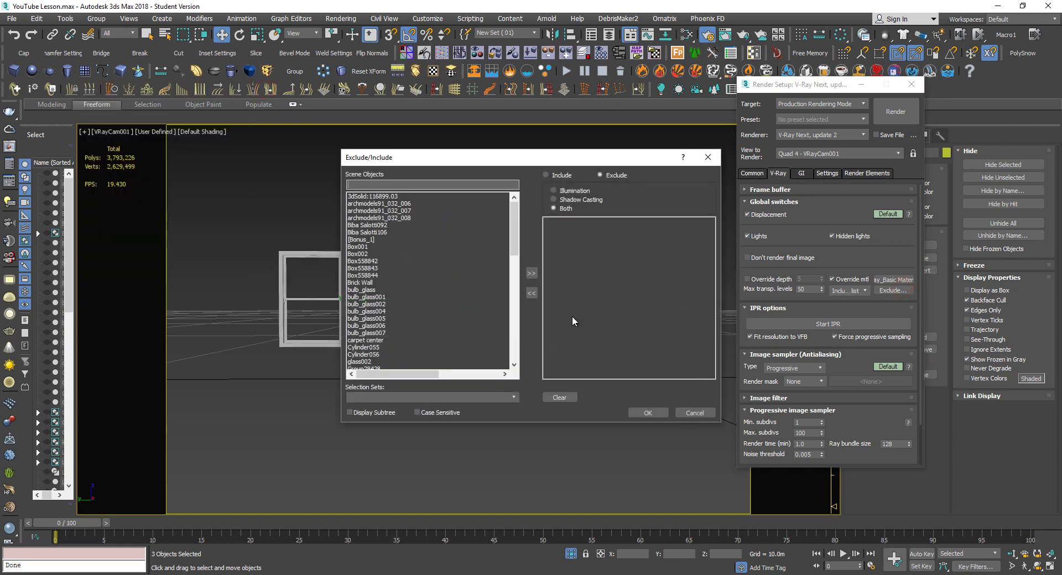
Exclude the three windows in New Set (01) from the override material and accept the exclusion list
click(401, 394)
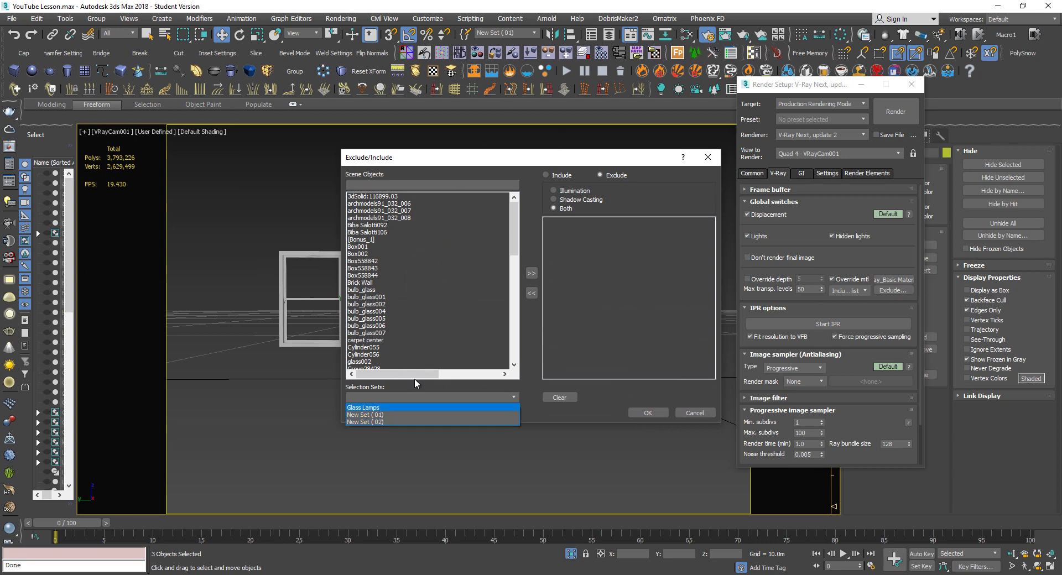
click(387, 415)
scroll(402, 356, down, 1)
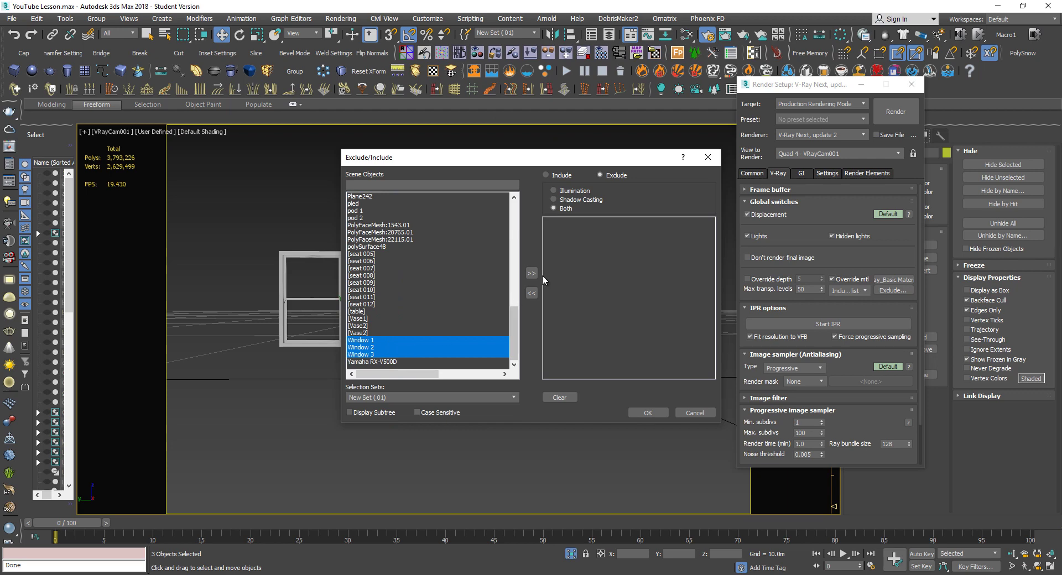
click(531, 273)
click(650, 414)
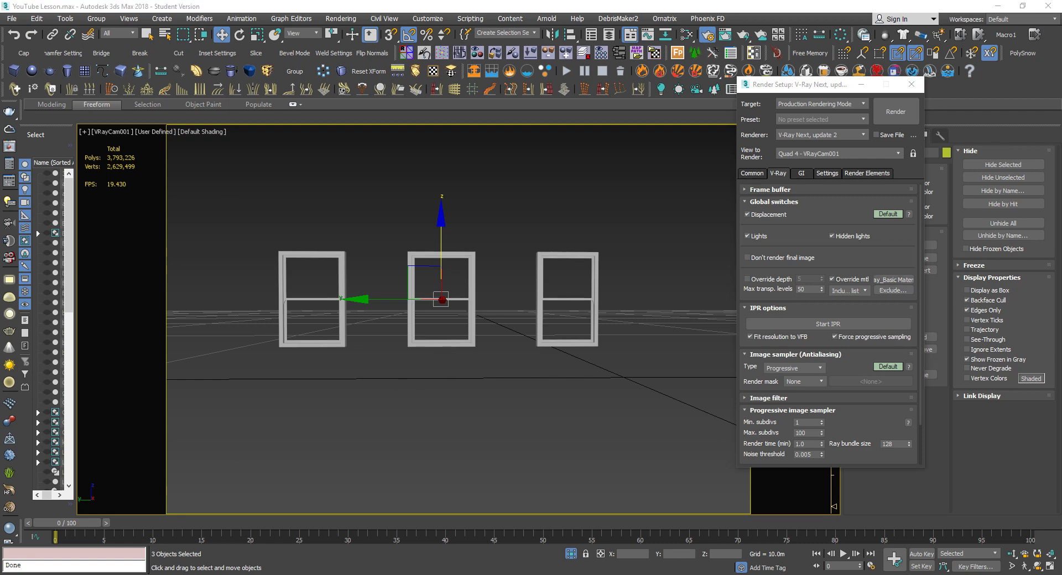
Close the browser window with the Global Switches override material video and end isolation so the whole room shows
drag(0, 72, 627, 82)
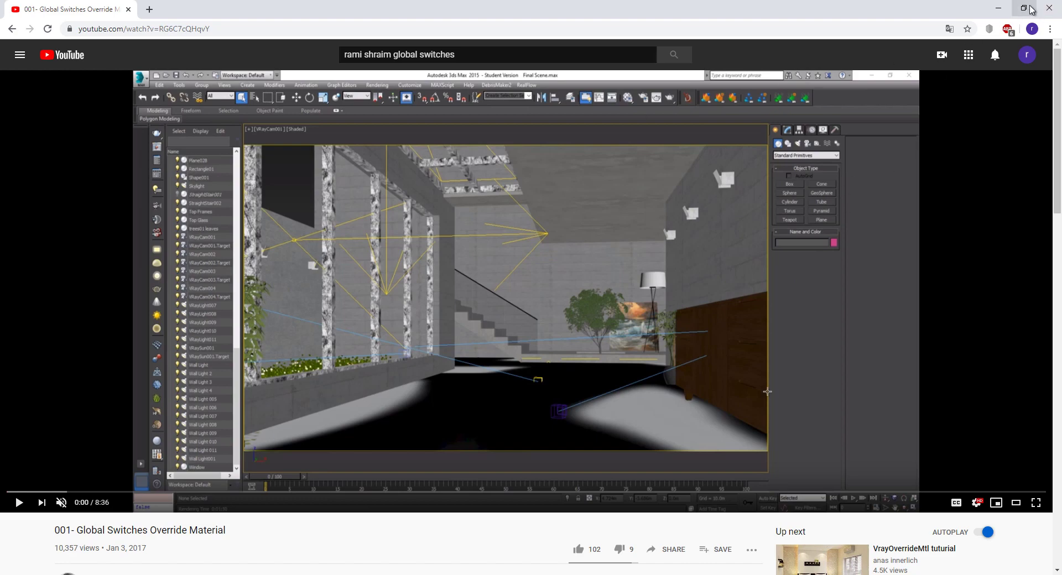
click(1051, 9)
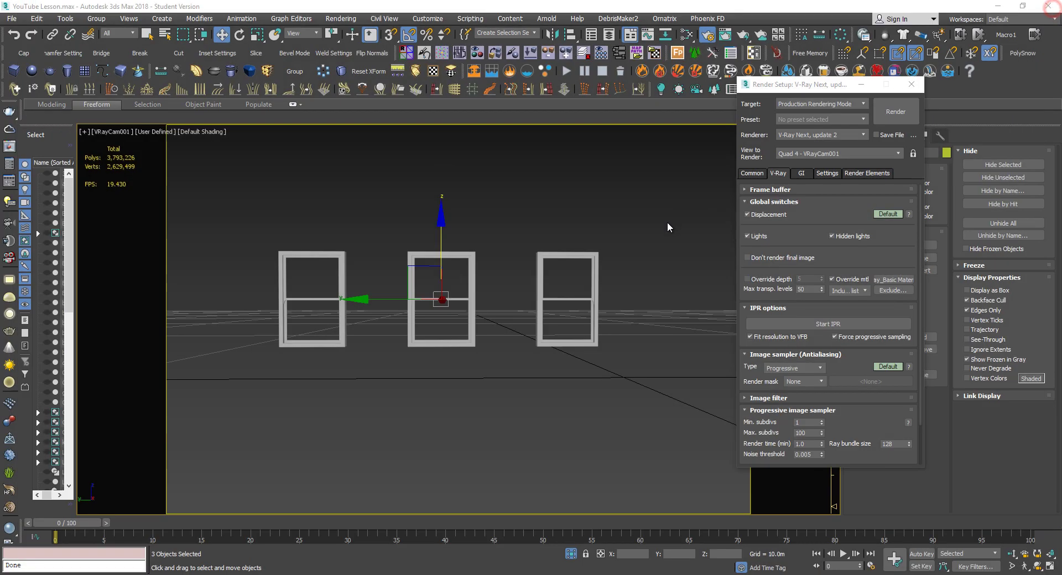
click(571, 553)
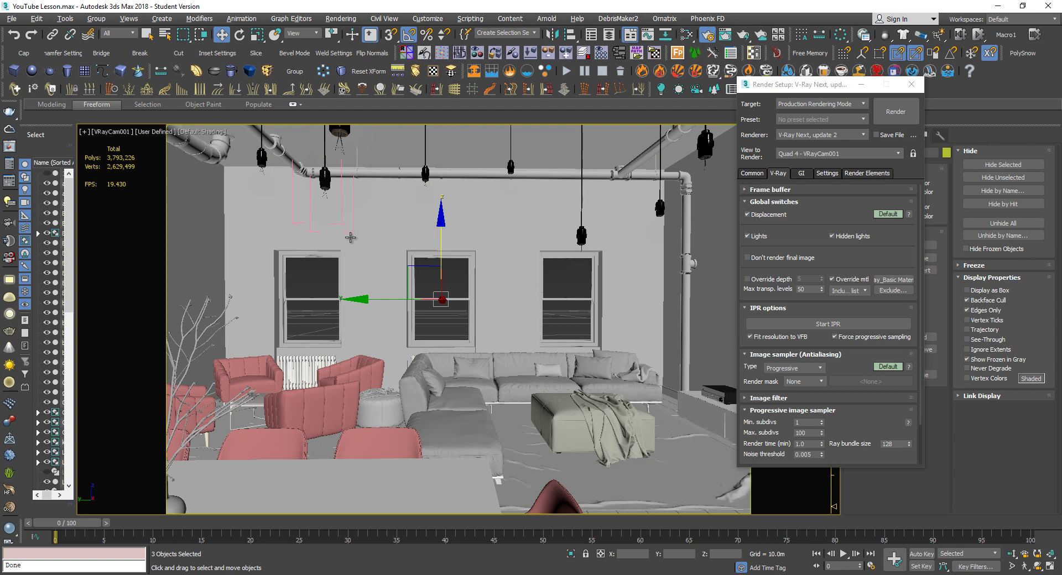
Limit selection to cameras in the Top view and delete the existing camera
key(alt+w)
middle_click(350, 237)
key(alt+w)
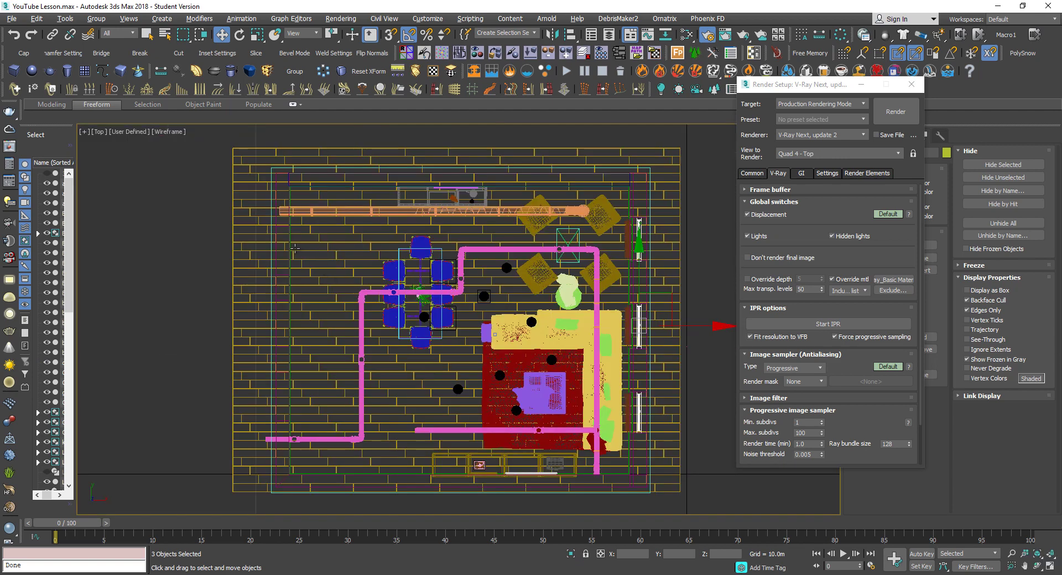
click(118, 33)
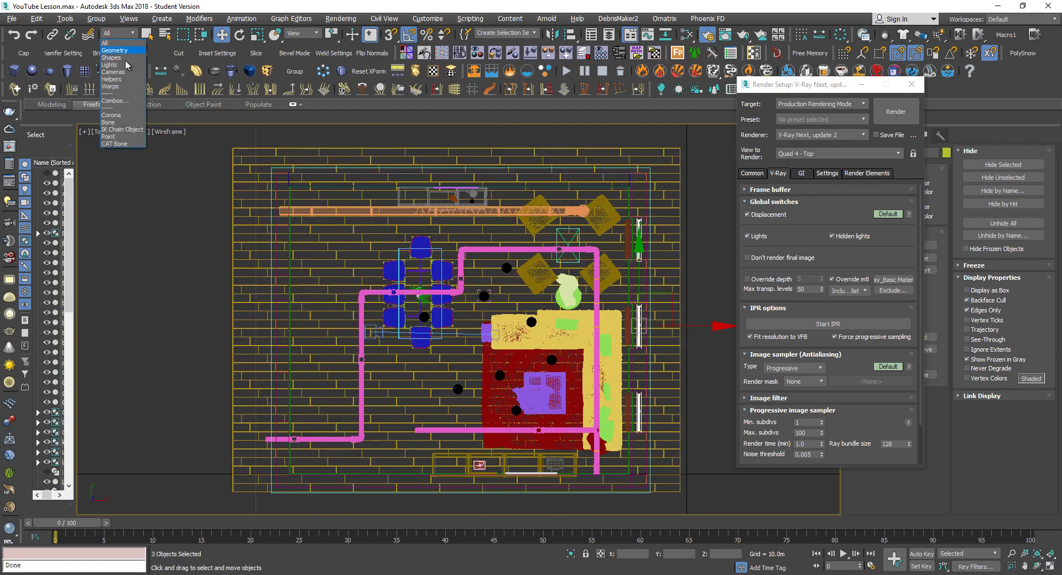
click(121, 72)
key(ctrl+a)
key(alt+q)
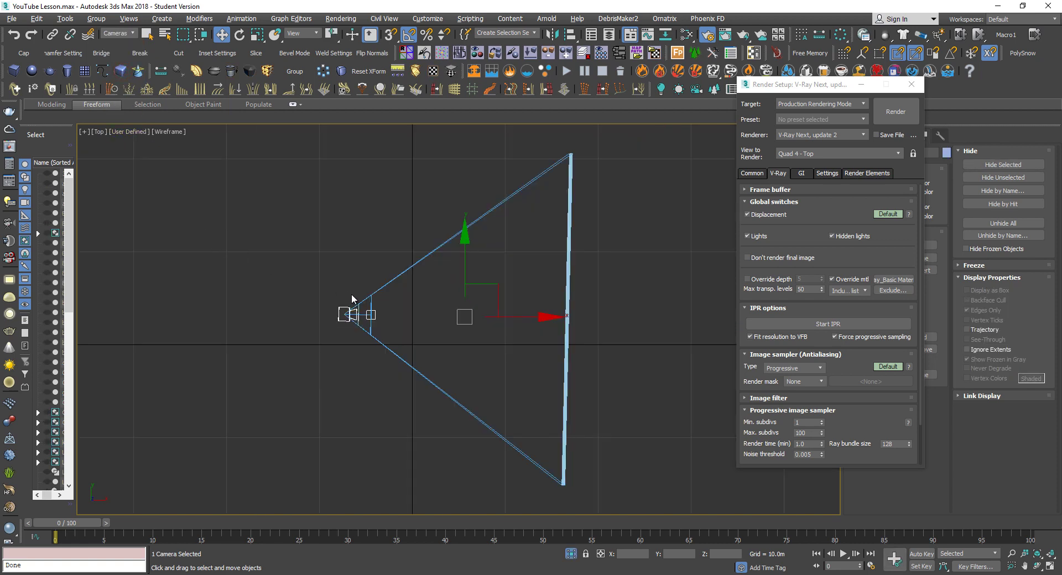
key(Delete)
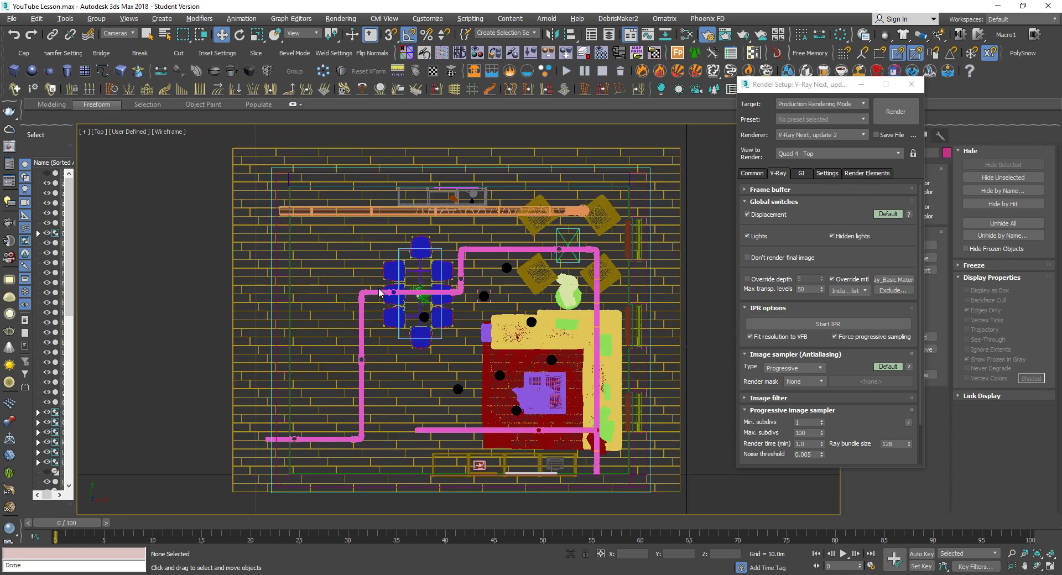
Close Render Setup and place a targeted Physical camera in the Top view, aimed across the sofa area toward the TV wall
click(914, 84)
click(852, 136)
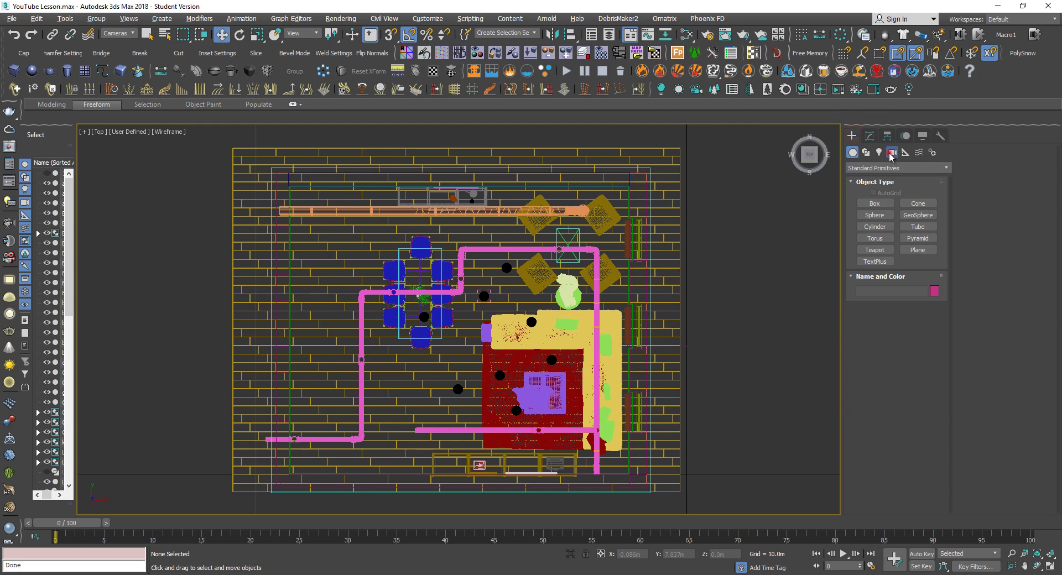
click(891, 152)
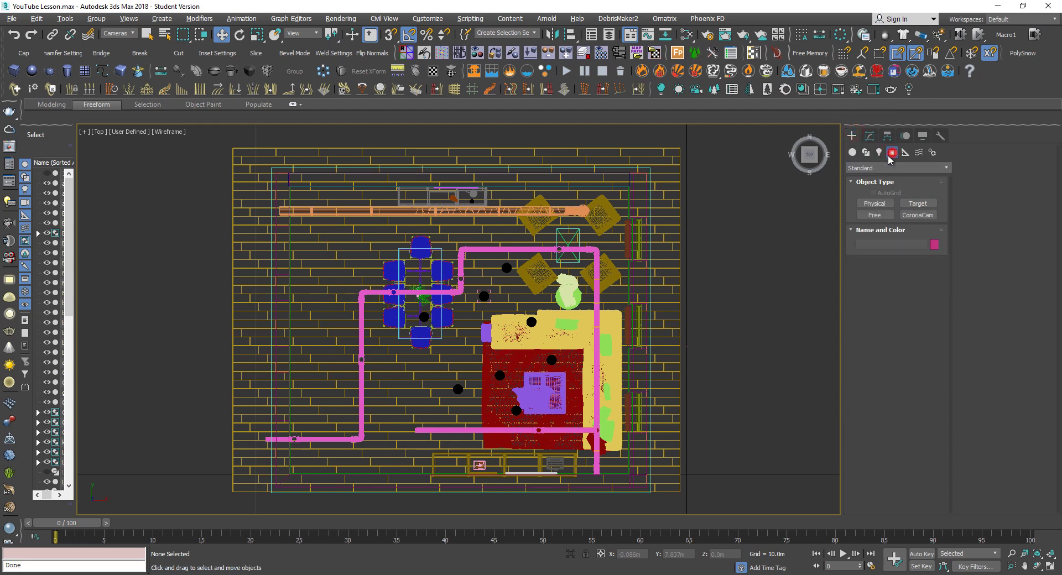
click(882, 203)
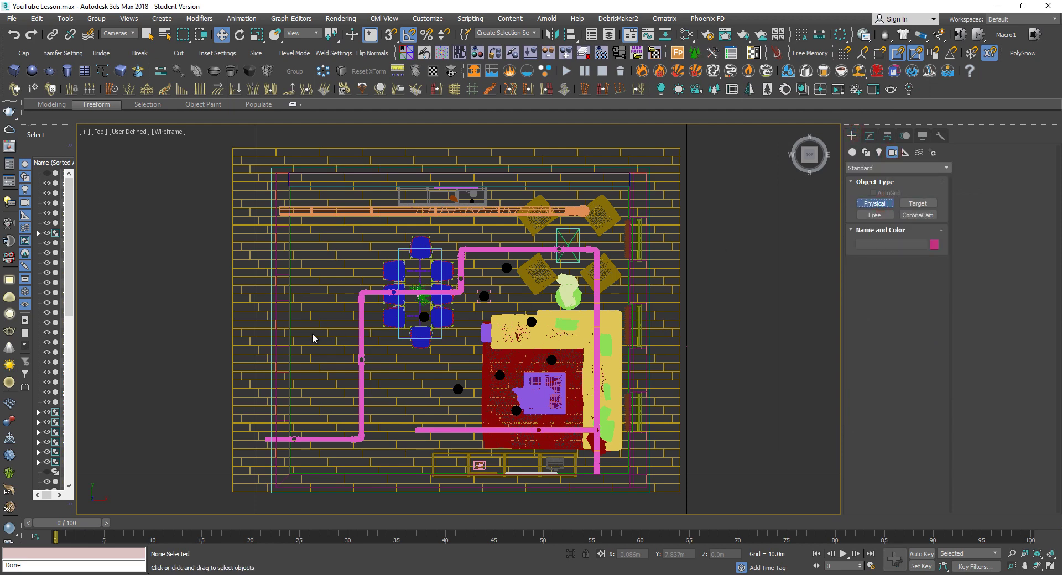
drag(304, 364, 538, 362)
key(ctrl+z)
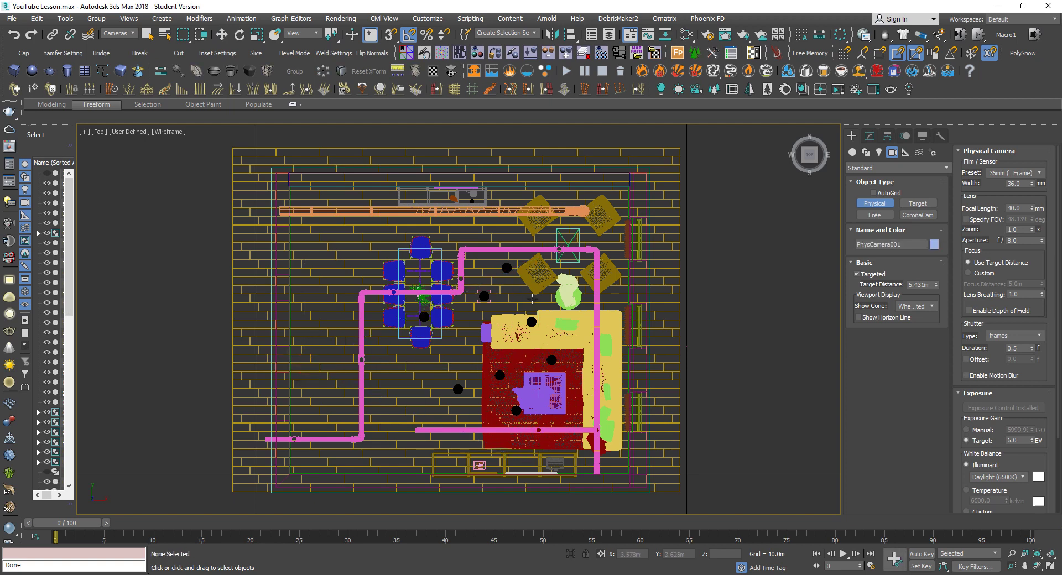
drag(532, 237, 531, 449)
Look through the new Physical camera in the Perspective view and raise it to about 0.94 m to frame the TV wall
key(alt+w)
right_click(565, 437)
key(alt+w)
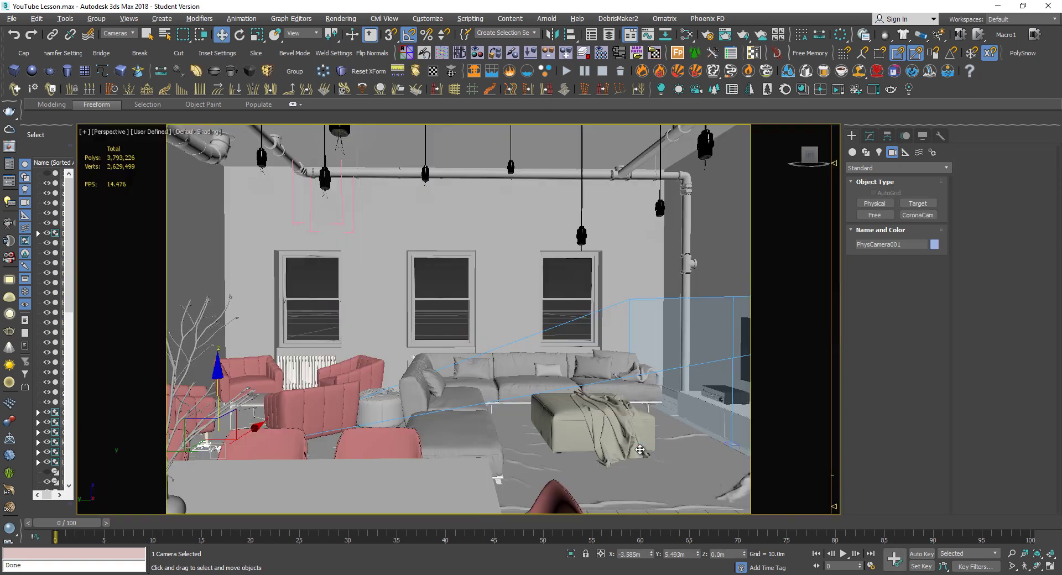
key(c)
middle_drag(602, 364, 612, 461)
mouse_move(577, 400)
middle_down()
mouse_move(572, 409)
mouse_move(558, 398)
middle_up()
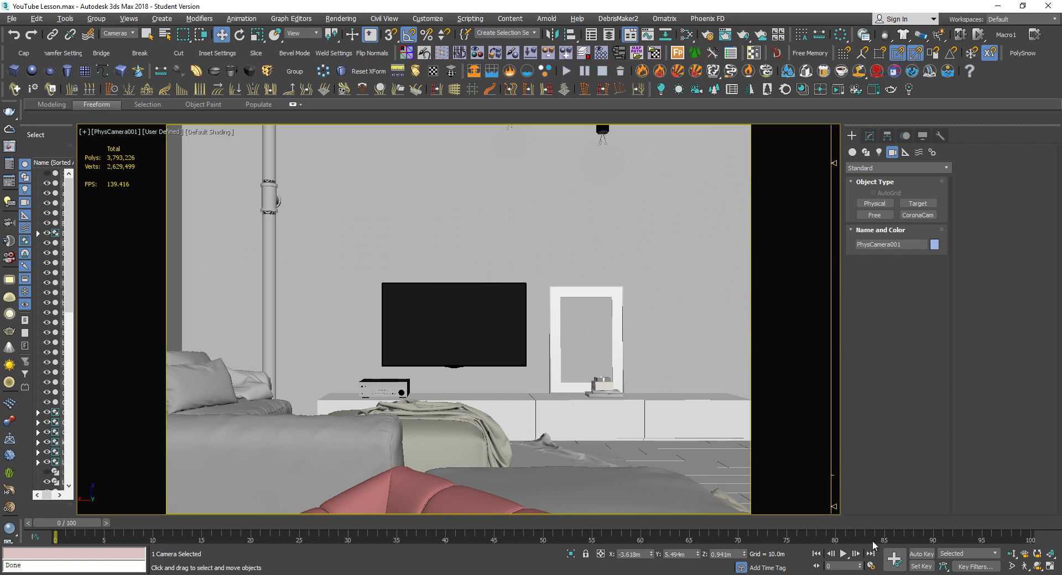
Orbit and reposition the Physical camera to frame the dining table and pink chairs, at a height of about 0.7 m
click(1038, 566)
drag(523, 414, 452, 373)
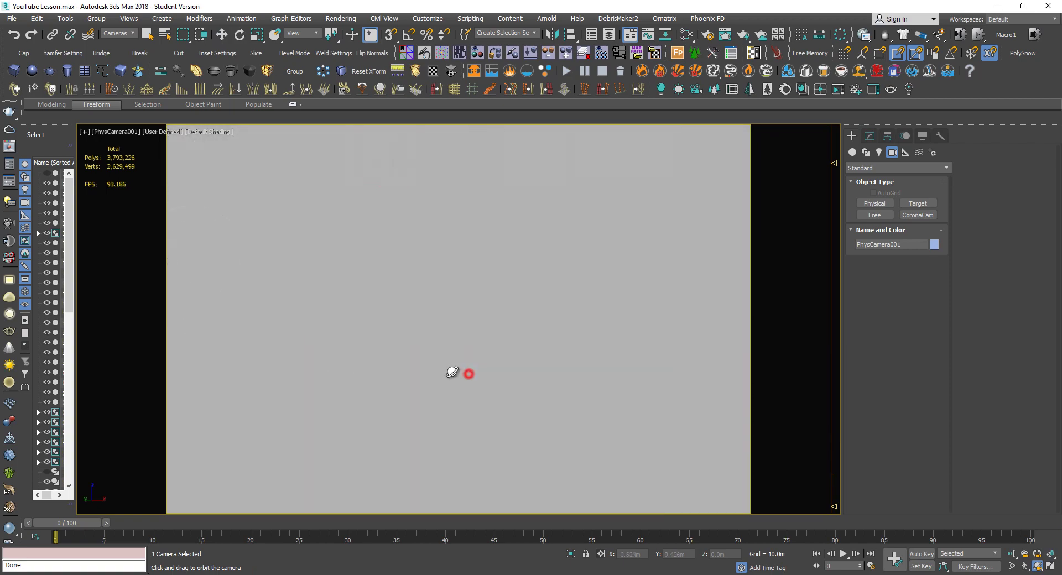
middle_drag(458, 374, 614, 403)
drag(615, 404, 562, 393)
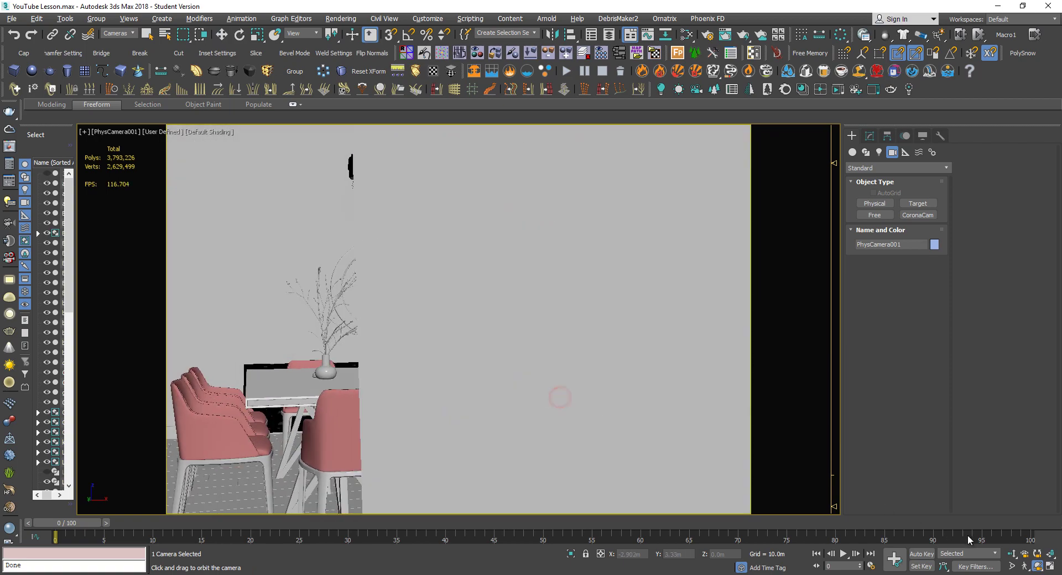
click(1012, 554)
drag(415, 402, 452, 333)
drag(541, 391, 541, 407)
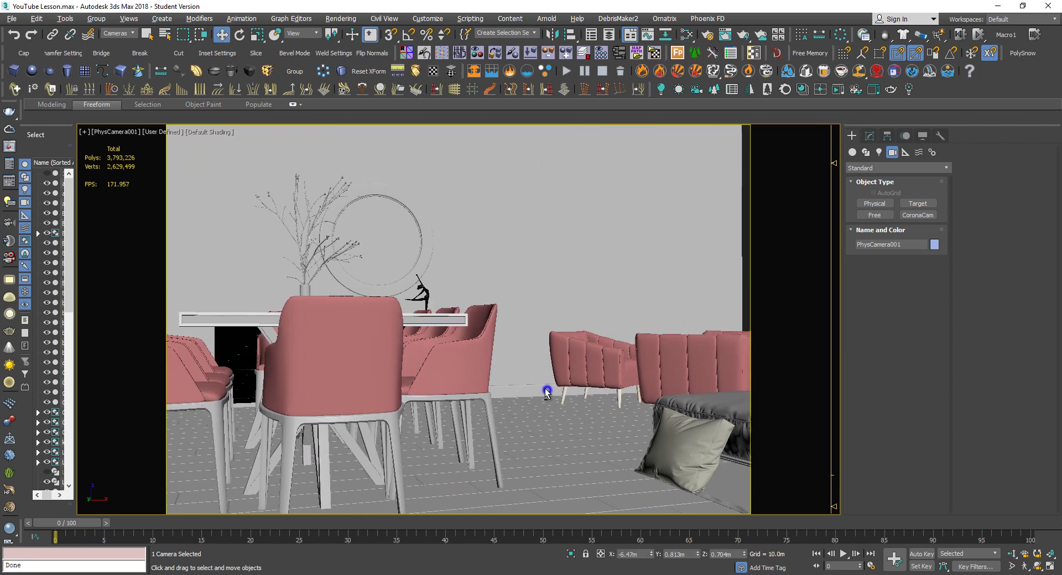
Return to the Top view and set the selection filter back to All
key(alt+w)
middle_click(385, 235)
key(alt+w)
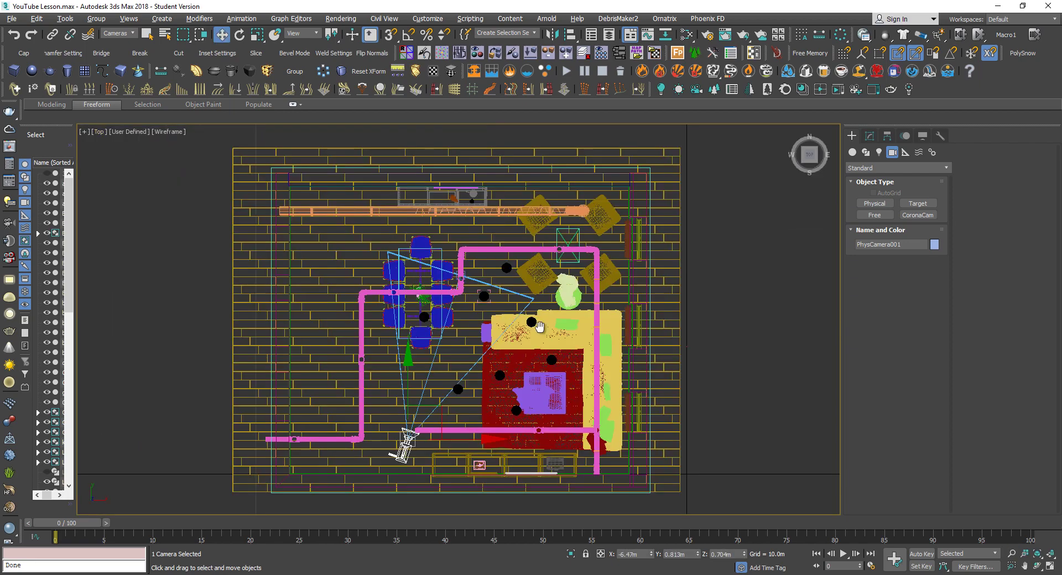
scroll(539, 326, up, 5)
click(118, 33)
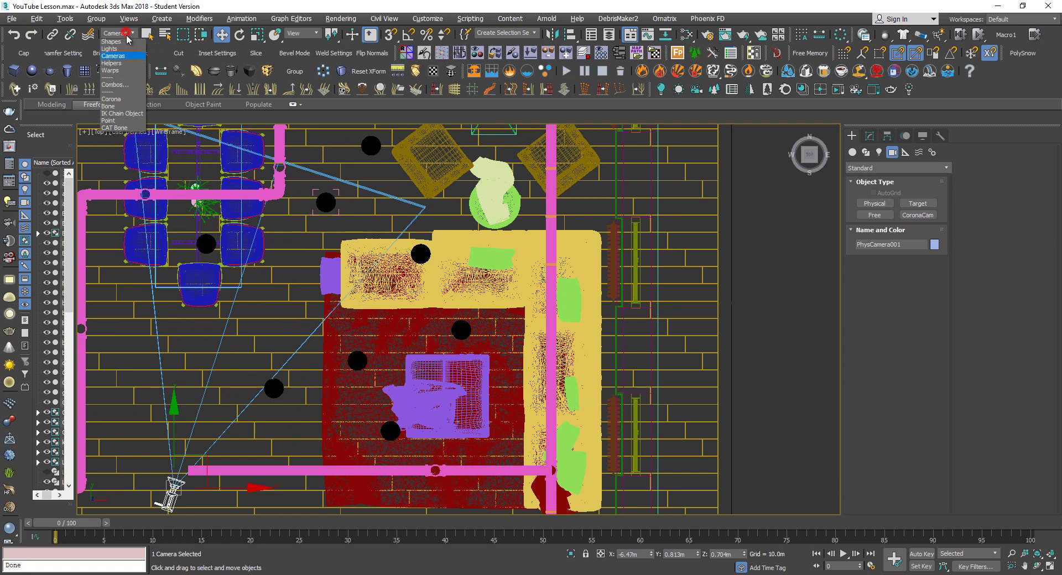
click(113, 43)
Change the camera view to Perspective, turn it toward the sofa area and display edged faces
key(alt+w)
middle_click(699, 456)
key(alt+w)
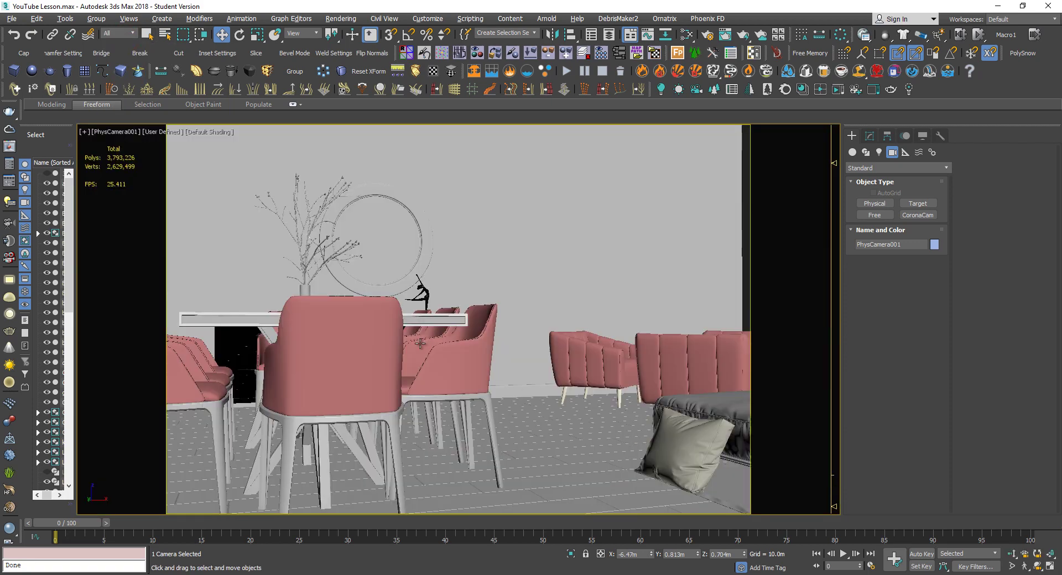
click(468, 371)
key(p)
mouse_move(564, 348)
alt+middle_down()
mouse_move(636, 370)
mouse_move(406, 392)
mouse_move(462, 354)
mouse_move(446, 381)
alt+middle_up()
key(F4)
Select the corner sofa together with its ottoman, cushions, throw and rug
click(382, 322)
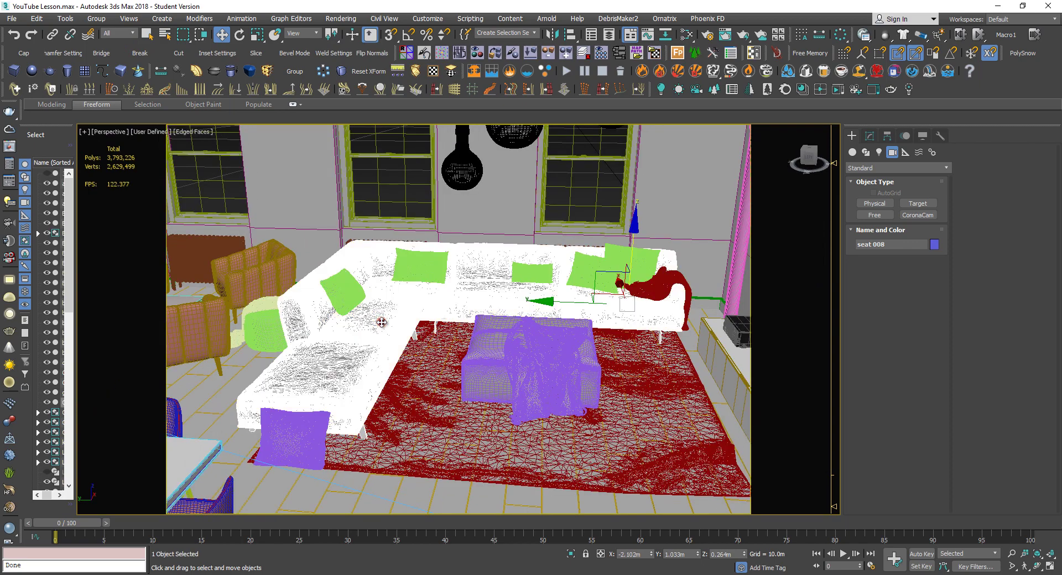
ctrl+click(548, 376)
ctrl+click(310, 440)
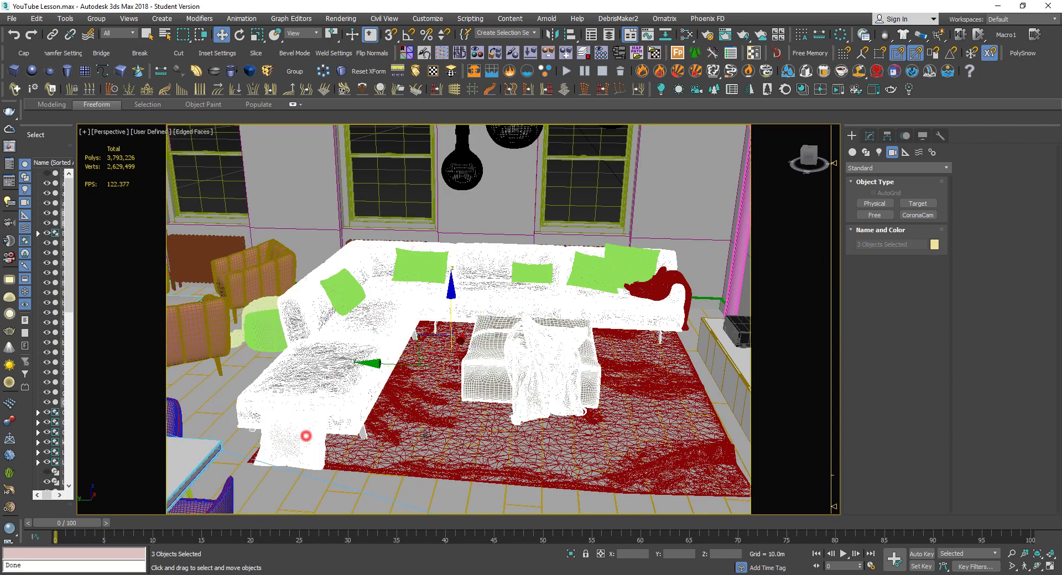
ctrl+click(426, 435)
ctrl+click(657, 285)
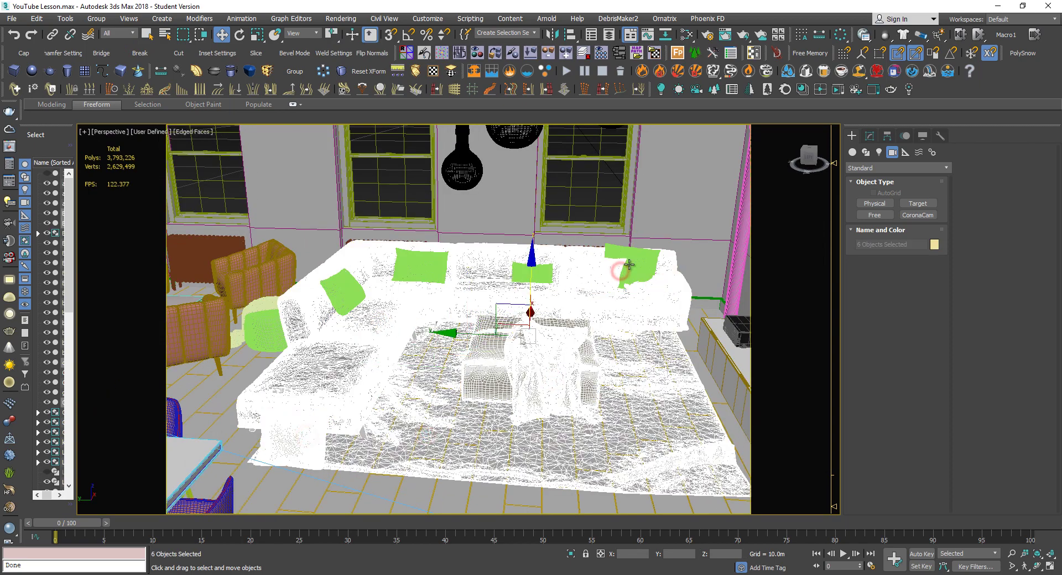
ctrl+click(634, 264)
ctrl+click(520, 270)
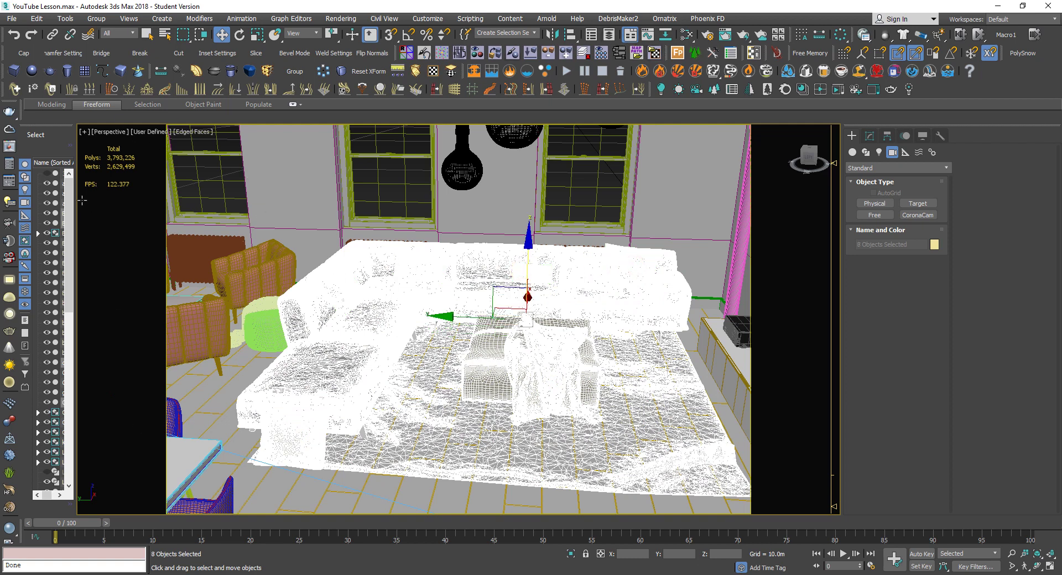
Widen the Scene Explorer, switch it to Layer Explorer and collapse the 0 (default) layer
drag(153, 191, 202, 191)
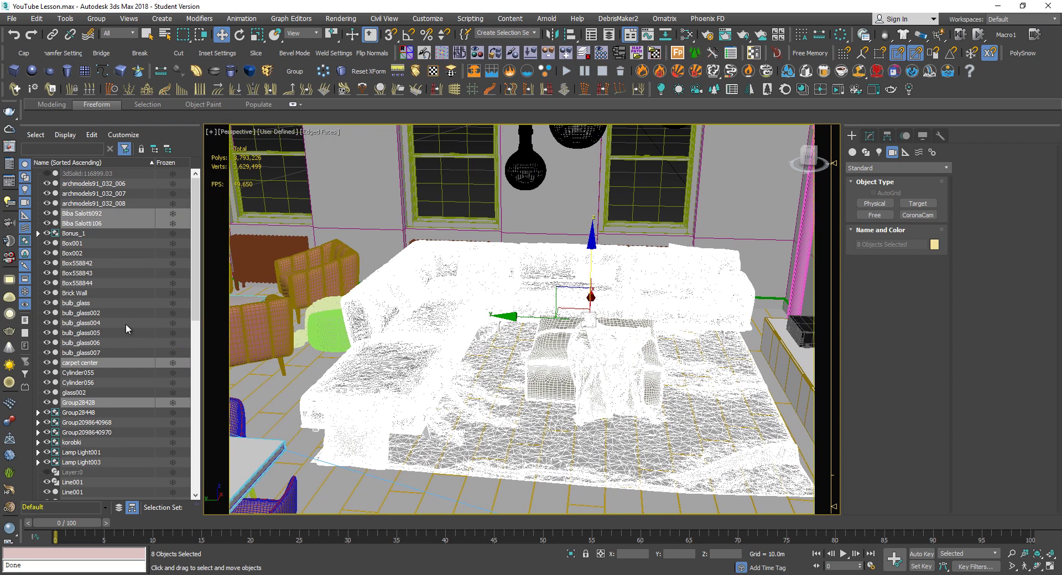
click(106, 509)
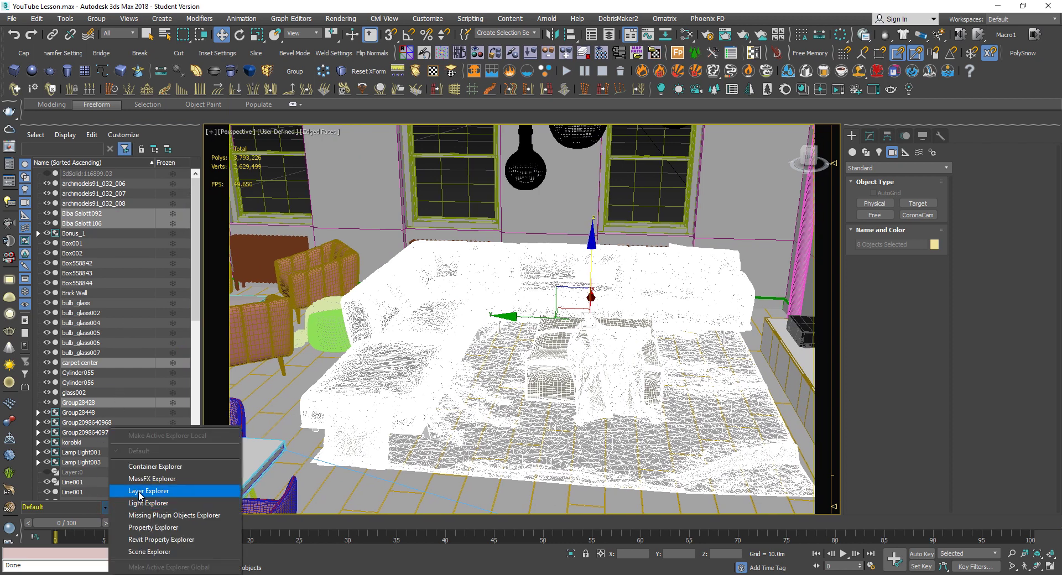
click(140, 492)
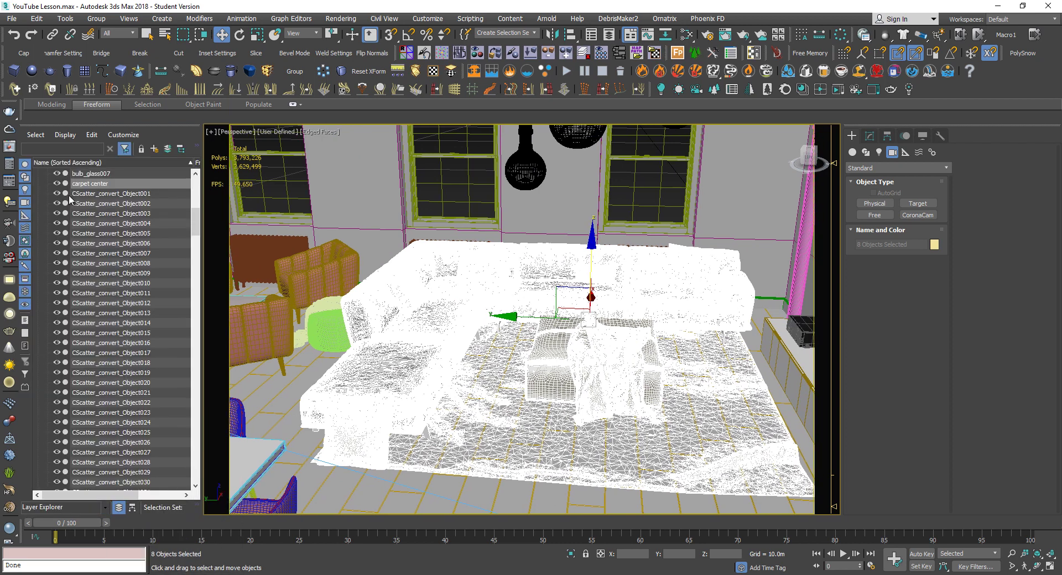
scroll(182, 241, up, 6)
scroll(197, 208, up, 6)
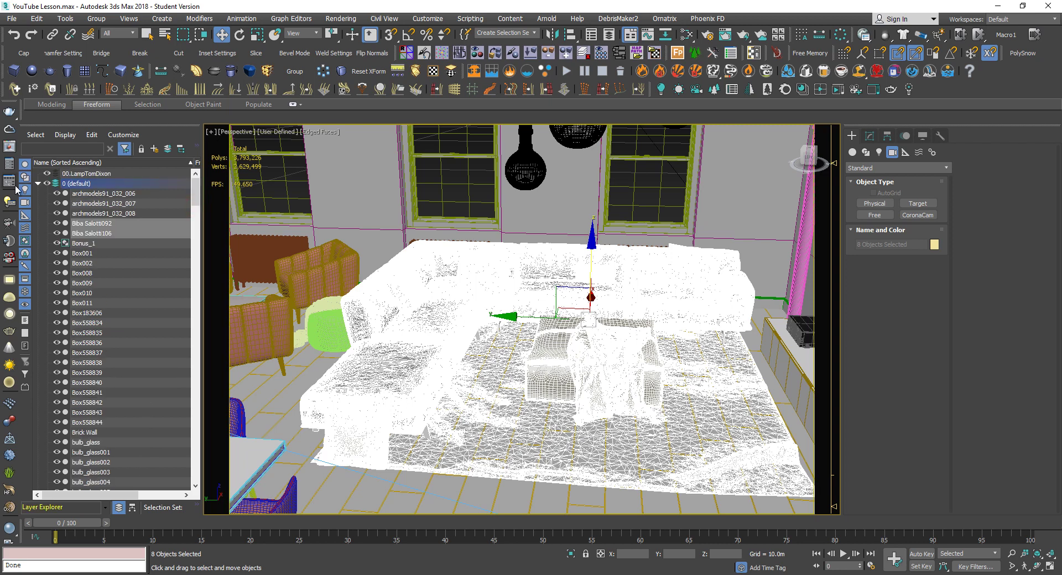
click(38, 181)
click(37, 185)
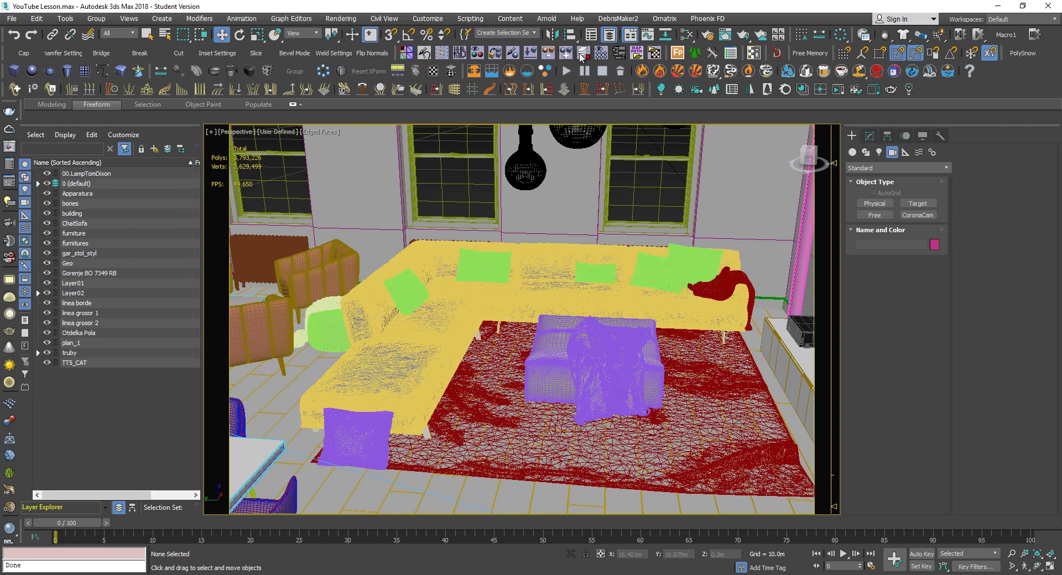
Run the layerCleaner script to remove the empty layers from the scene and close its window
click(582, 54)
click(292, 290)
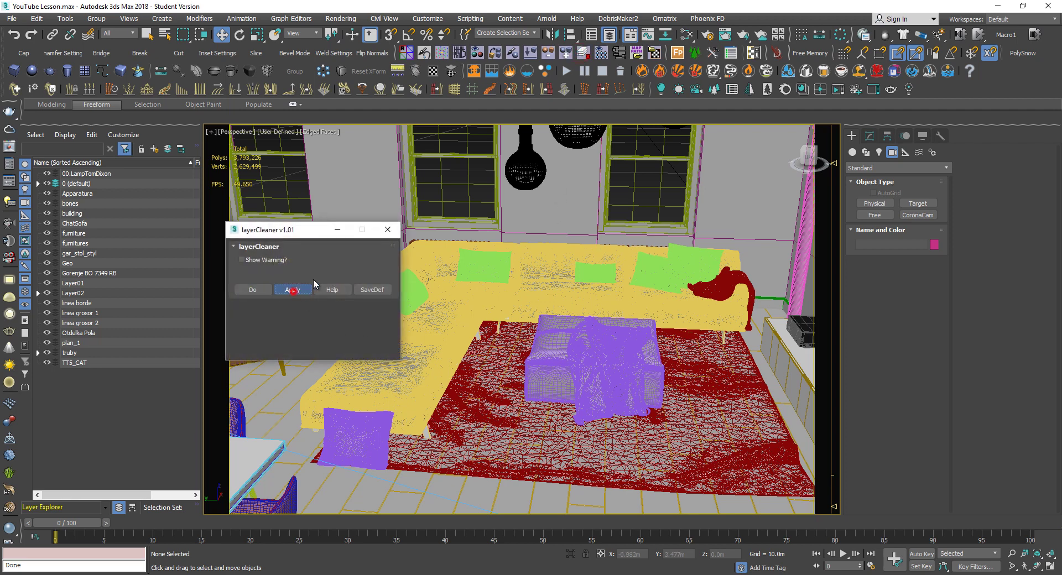
click(387, 230)
Put the corner sofa, ottoman, cushions, throw and rug on a new layer and hide that layer
click(557, 370)
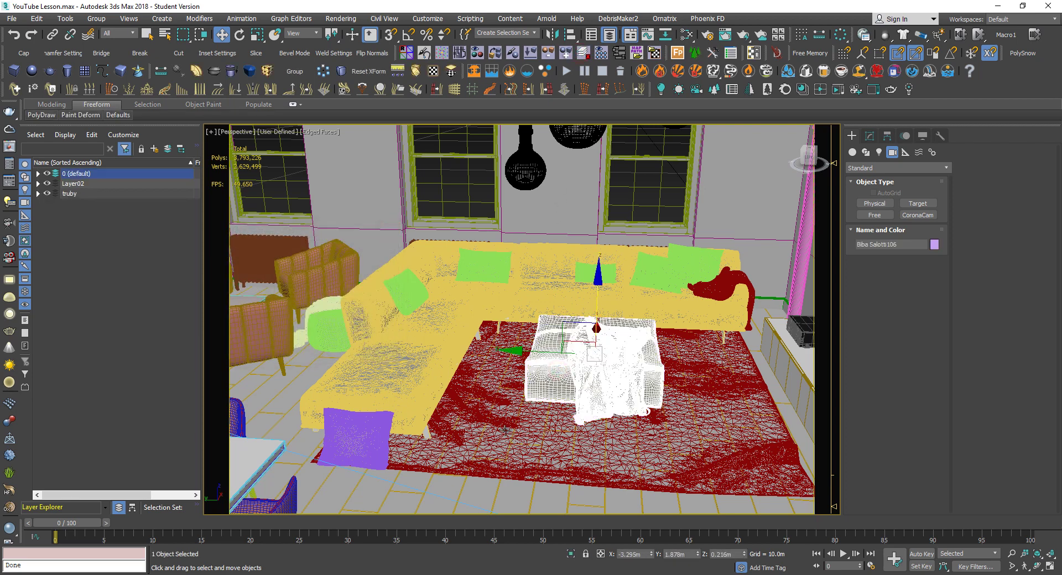
ctrl+click(390, 440)
ctrl+click(391, 363)
ctrl+click(403, 288)
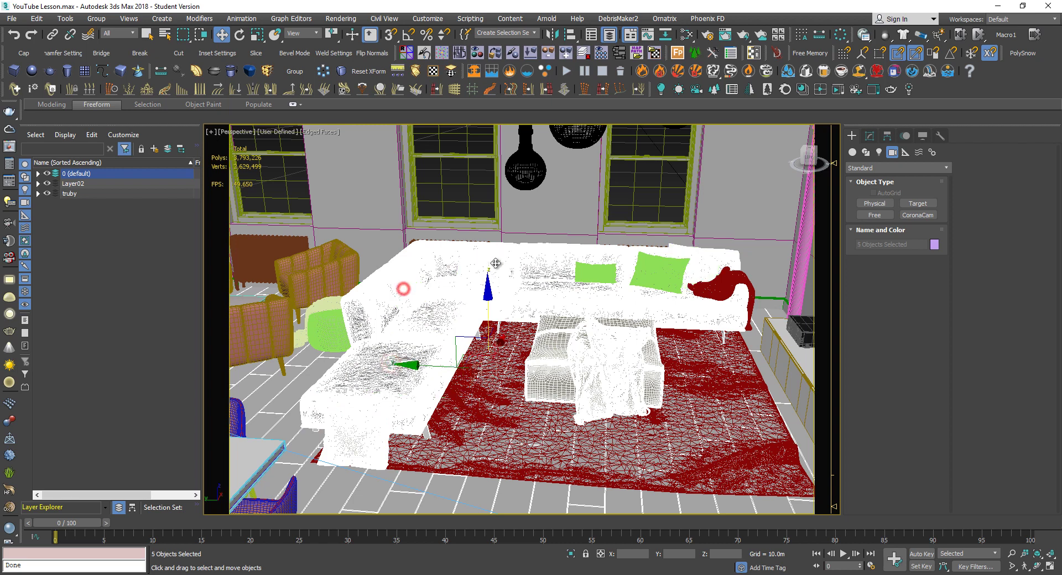
ctrl+click(596, 271)
ctrl+click(661, 270)
ctrl+click(712, 285)
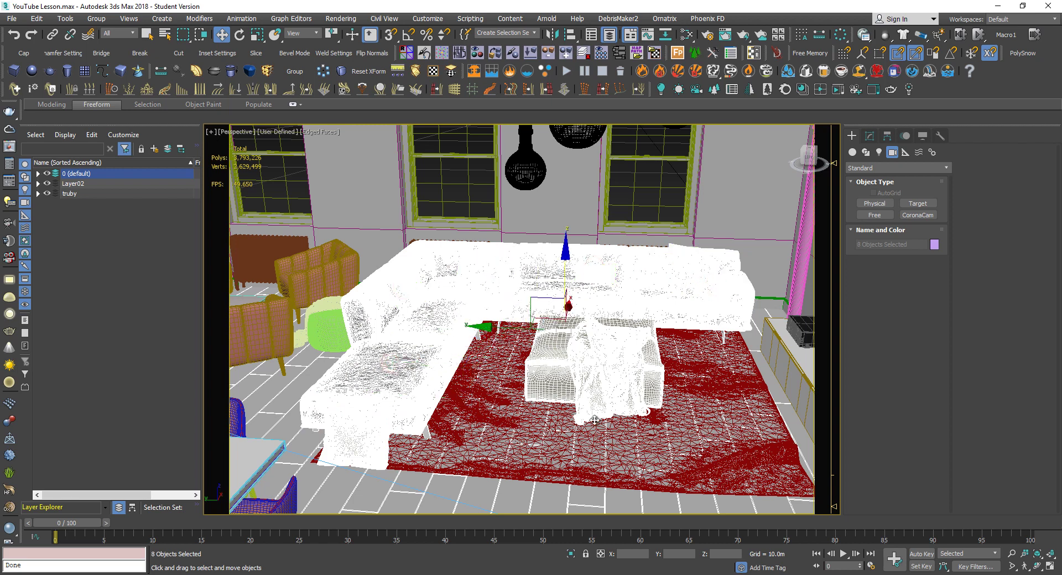
ctrl+click(577, 461)
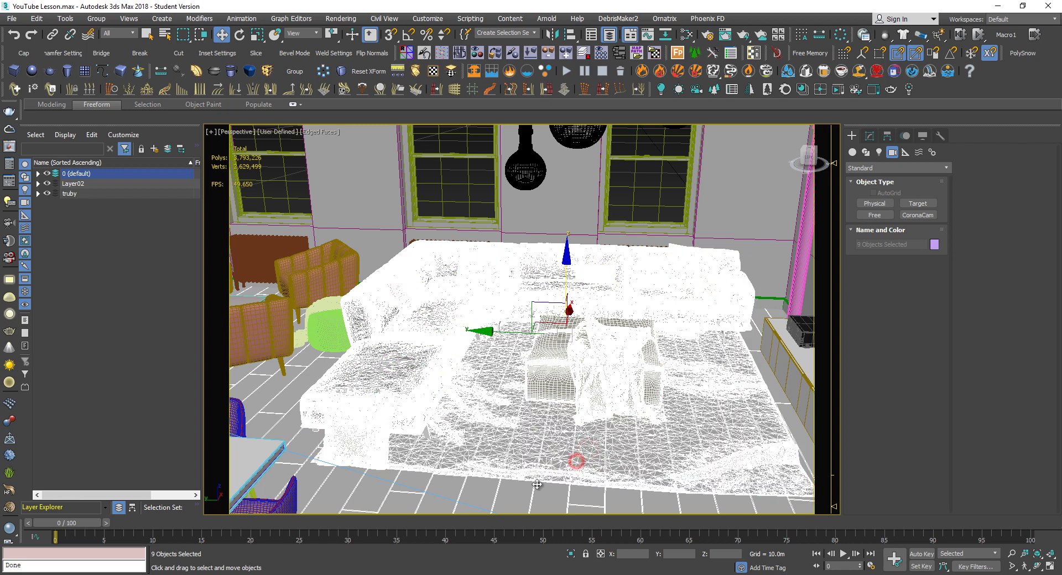
click(154, 148)
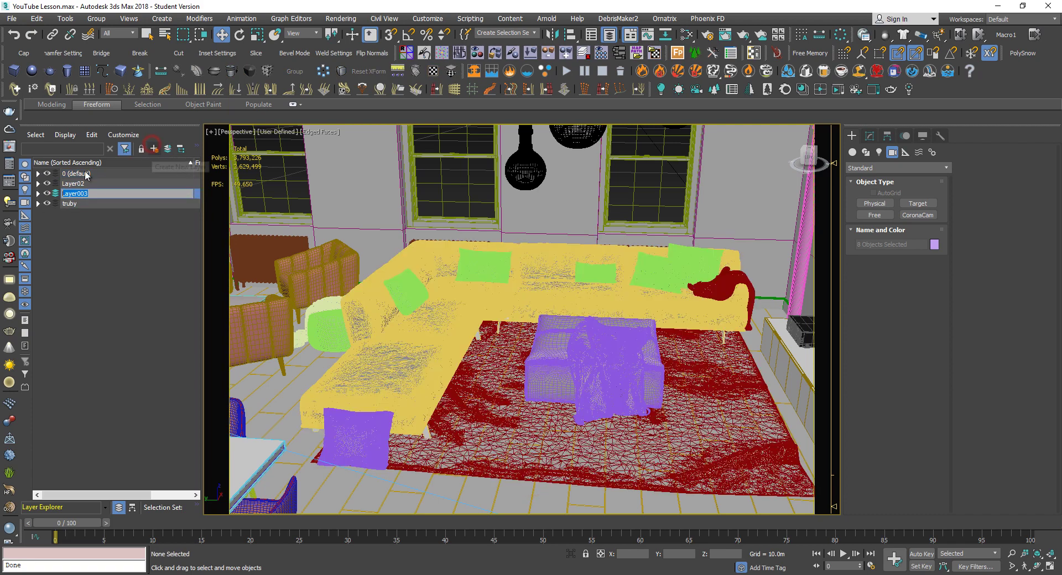
click(47, 193)
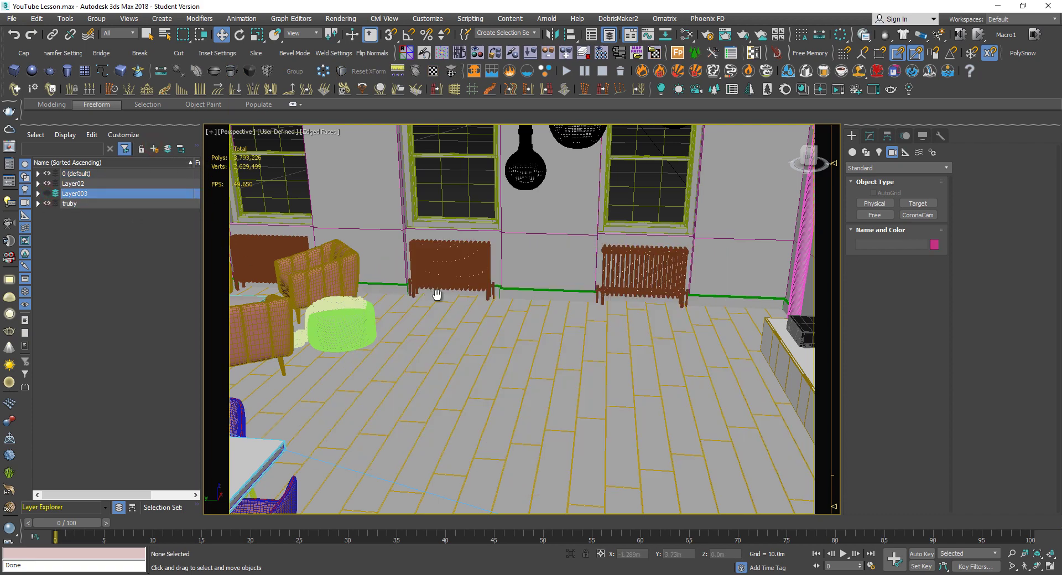
Add the padded stool beside the armchairs to the hidden Layer003 and make 0 (default) the active layer
middle_drag(439, 297, 534, 313)
click(448, 333)
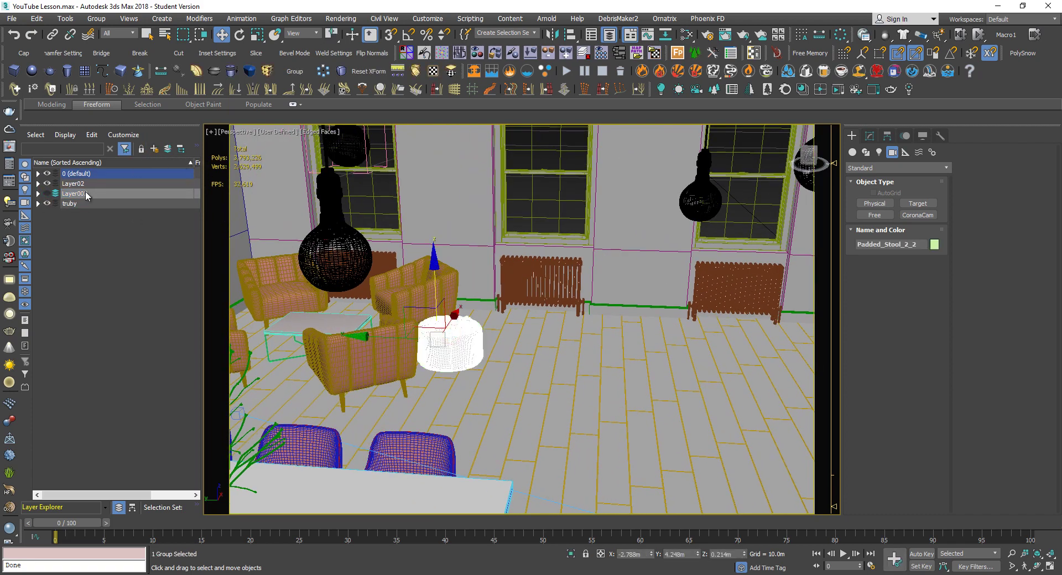
right_click(89, 175)
mouse_move(193, 204)
click(244, 209)
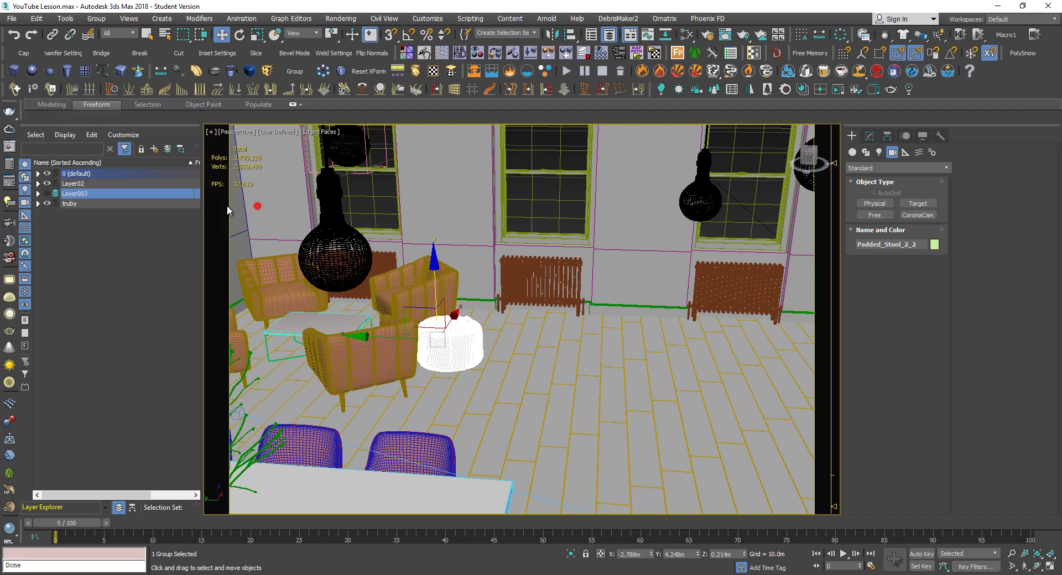
click(84, 193)
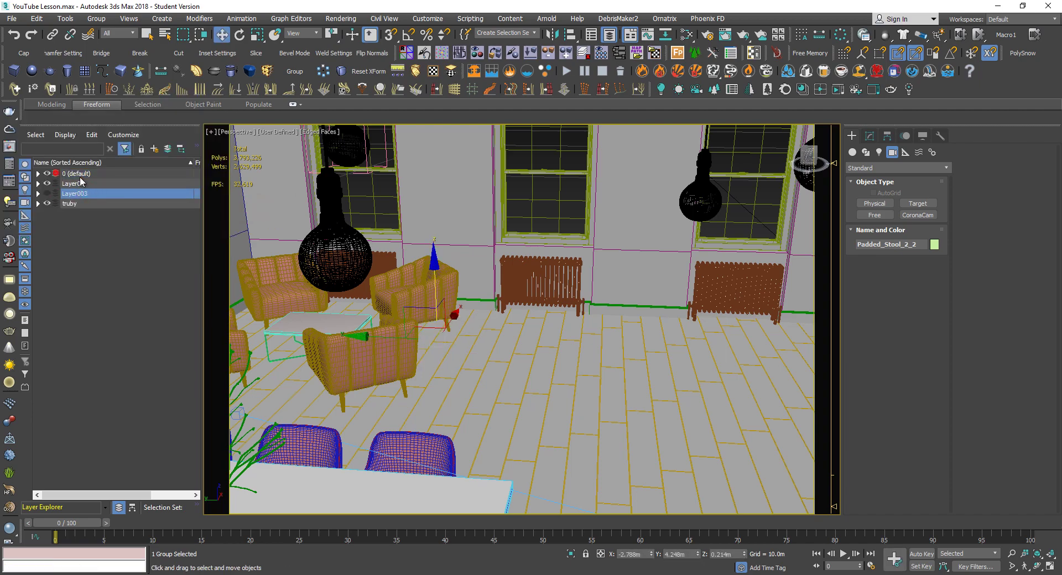
Select the dining table with its vase, tableware and one of the front chairs in the perspective view
key(F4)
mouse_move(390, 255)
middle_down()
mouse_move(455, 267)
mouse_move(408, 271)
mouse_move(456, 234)
mouse_move(492, 172)
middle_up()
alt+middle_drag(443, 292, 412, 293)
key(F4)
click(434, 330)
ctrl+click(422, 311)
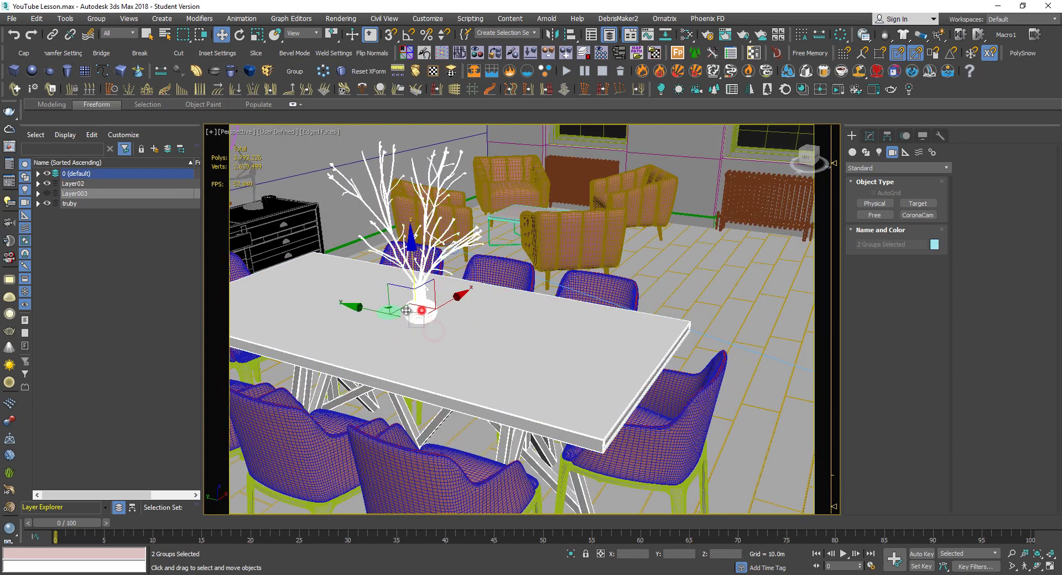
ctrl+click(387, 315)
ctrl+click(389, 490)
Select the whole dining set with all its chairs in the Top view and move it diagonally toward the window wall
key(alt+w)
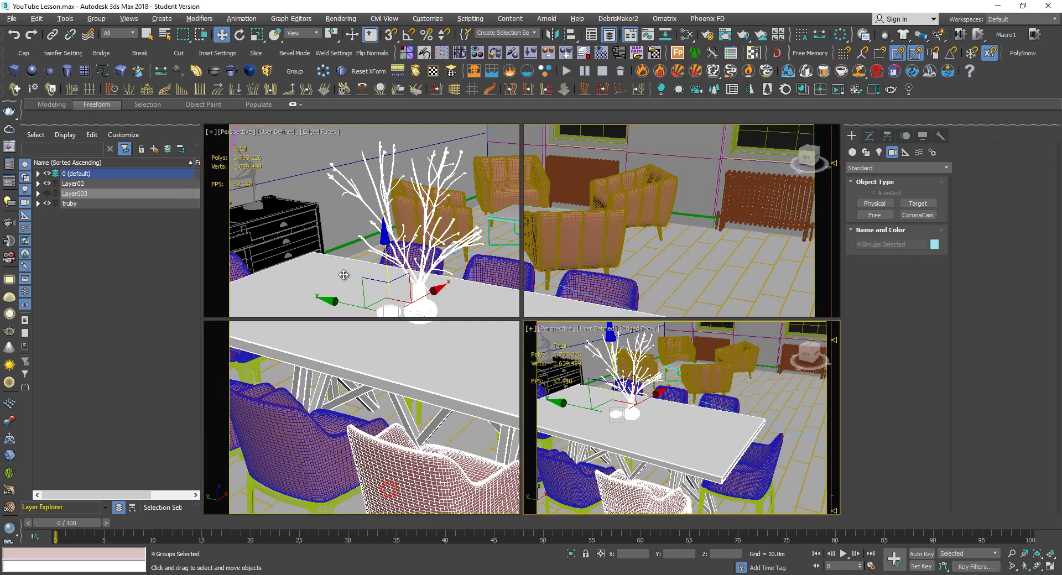
right_click(347, 274)
key(alt+w)
key(z)
scroll(380, 202, down, 2)
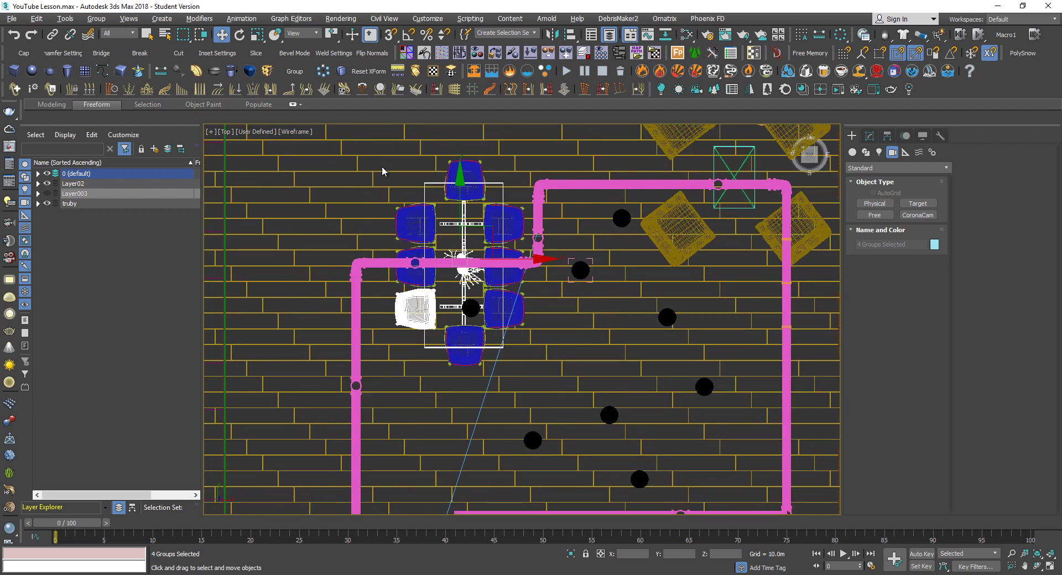
drag(384, 153, 539, 383)
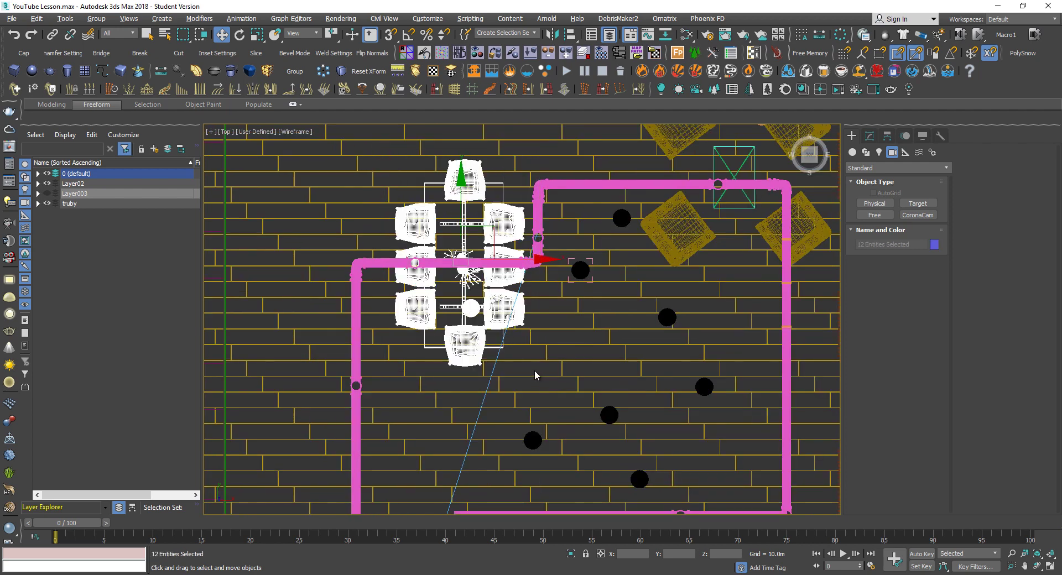
middle_drag(534, 370, 430, 322)
drag(397, 179, 642, 301)
Display the scene through PhysCamera001 with edged faces turned off
key(alt+w)
middle_click(674, 471)
key(alt+w)
middle_drag(642, 387, 432, 410)
key(alt+w)
key(alt+w)
key(c)
key(F4)
Pan, orbit and dolly the camera to frame the dining table from behind its end chair
middle_drag(598, 407, 467, 402)
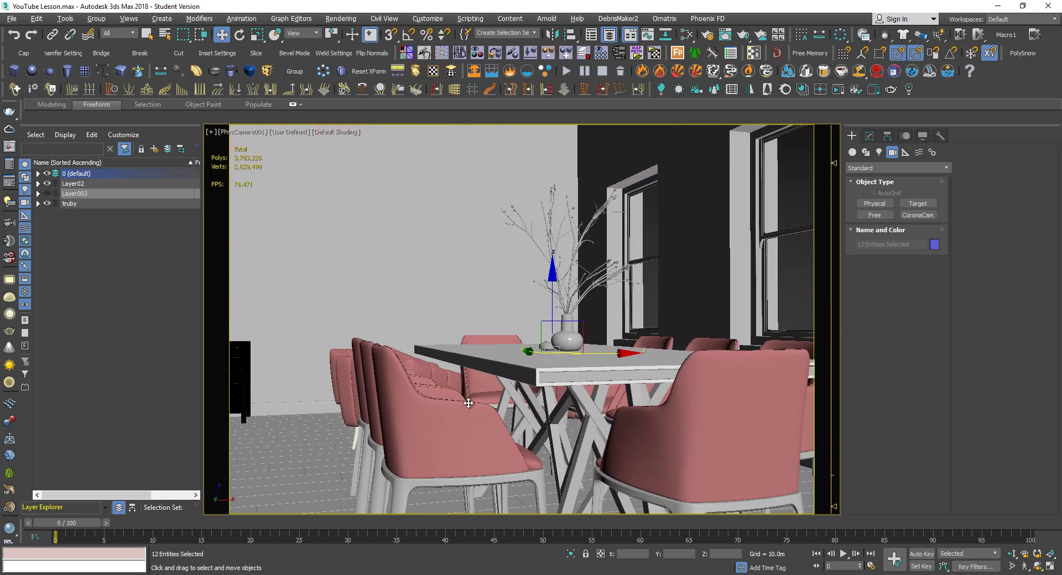
middle_drag(540, 414, 514, 411)
click(1035, 567)
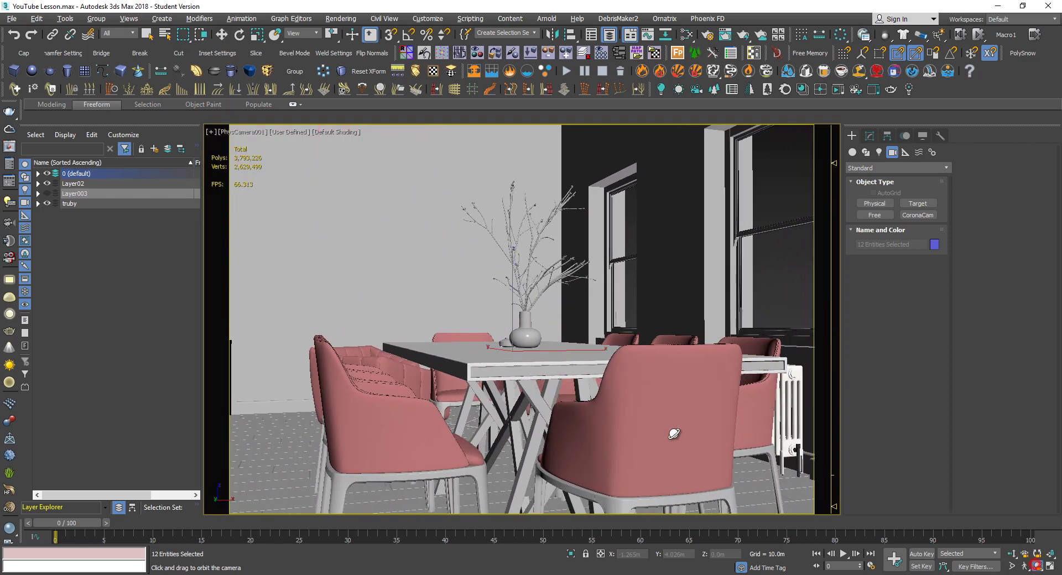
drag(667, 433, 641, 430)
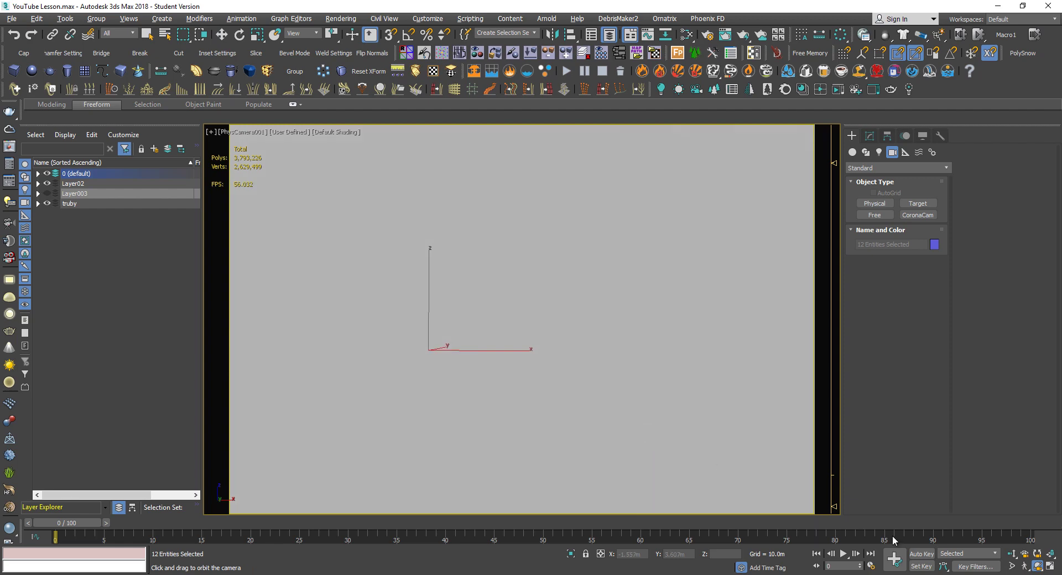
click(1010, 556)
drag(588, 405, 587, 403)
middle_drag(581, 407, 591, 388)
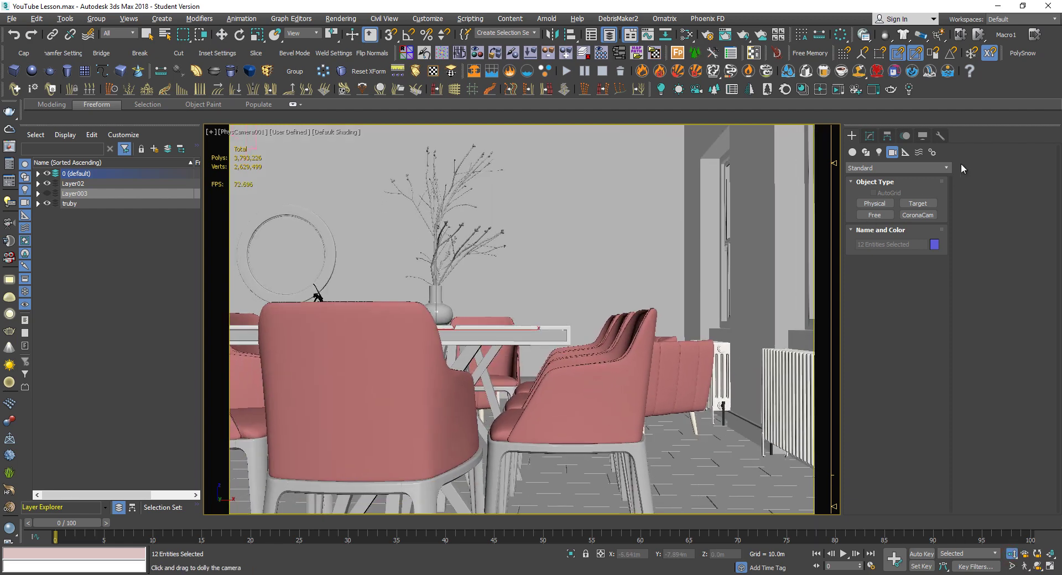
Set the custom render output to an image aspect of 1.0 at 1500 × 1500, lock the aspect and close Render Setup
click(710, 39)
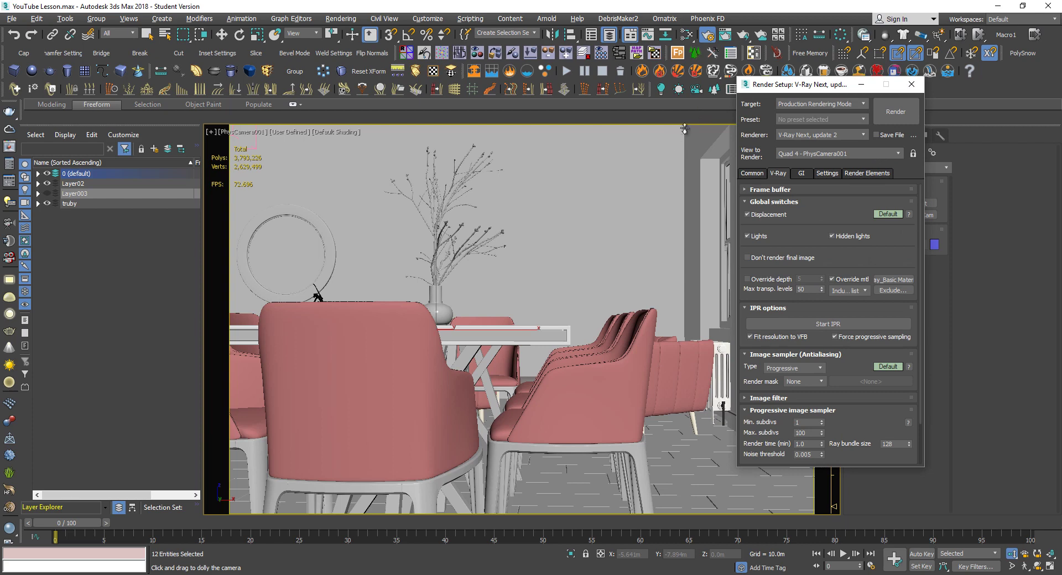
click(754, 173)
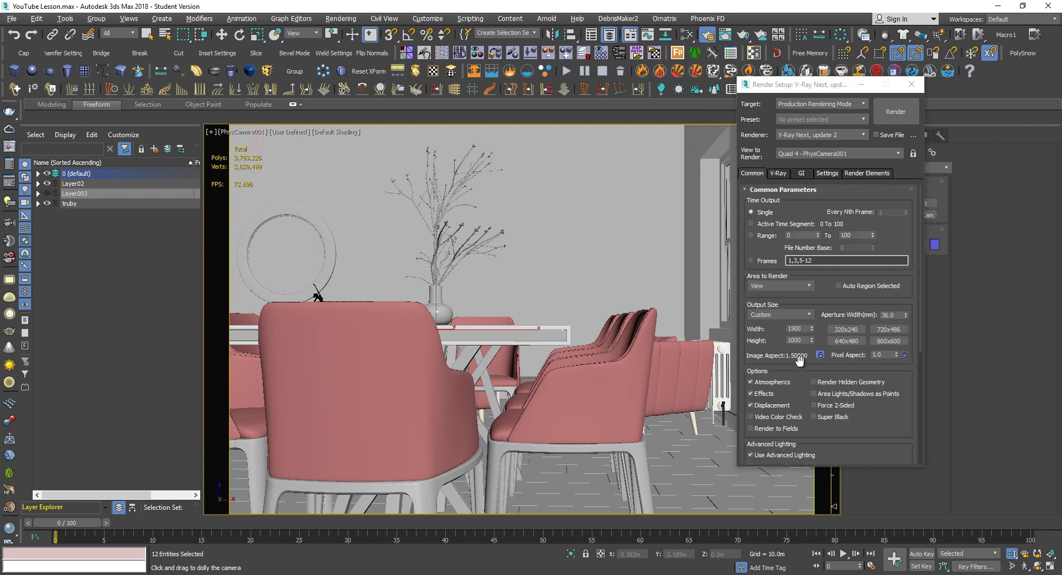
click(791, 312)
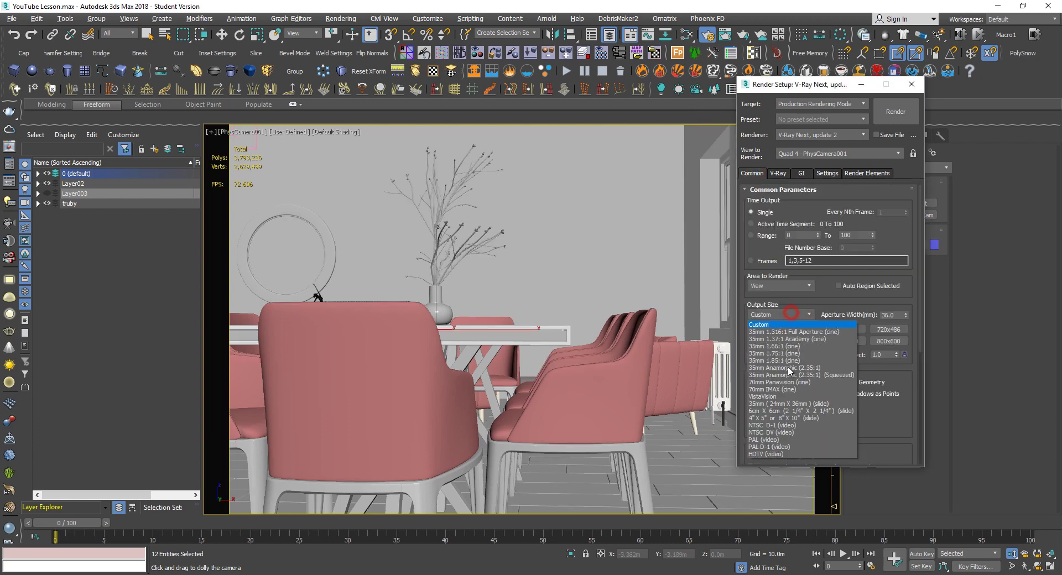
click(789, 325)
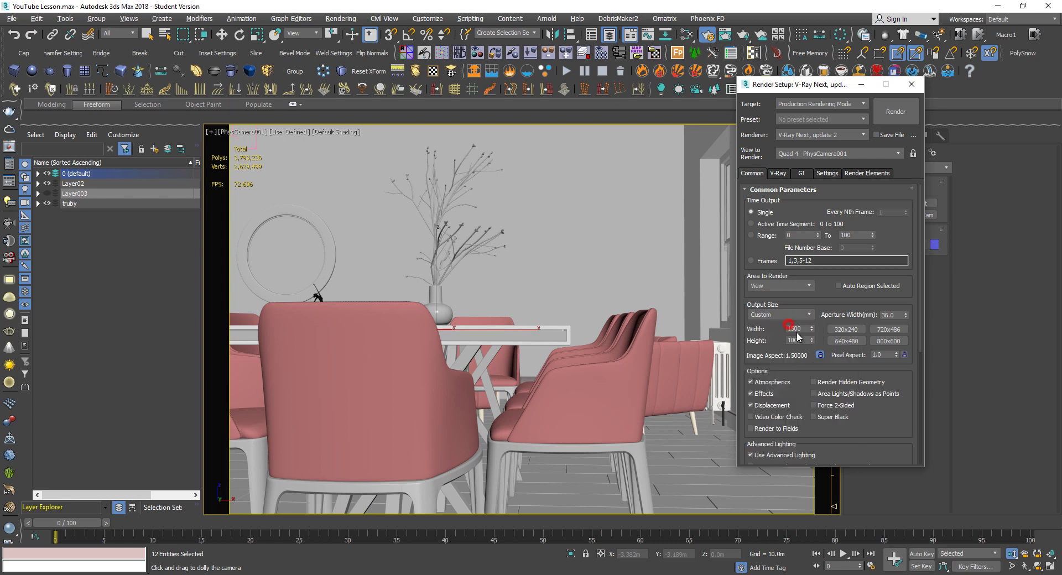
click(820, 355)
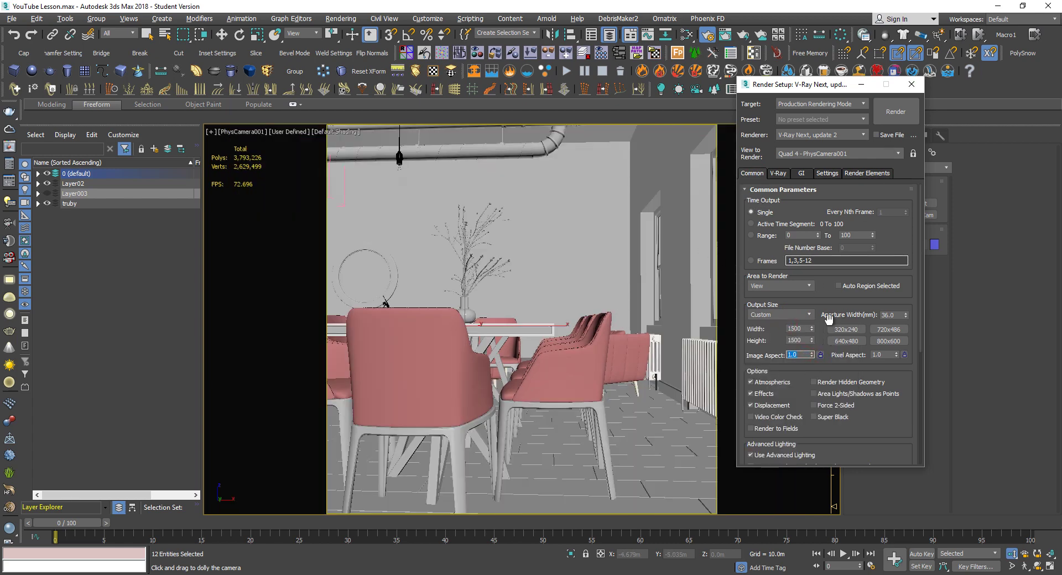
click(820, 355)
click(912, 84)
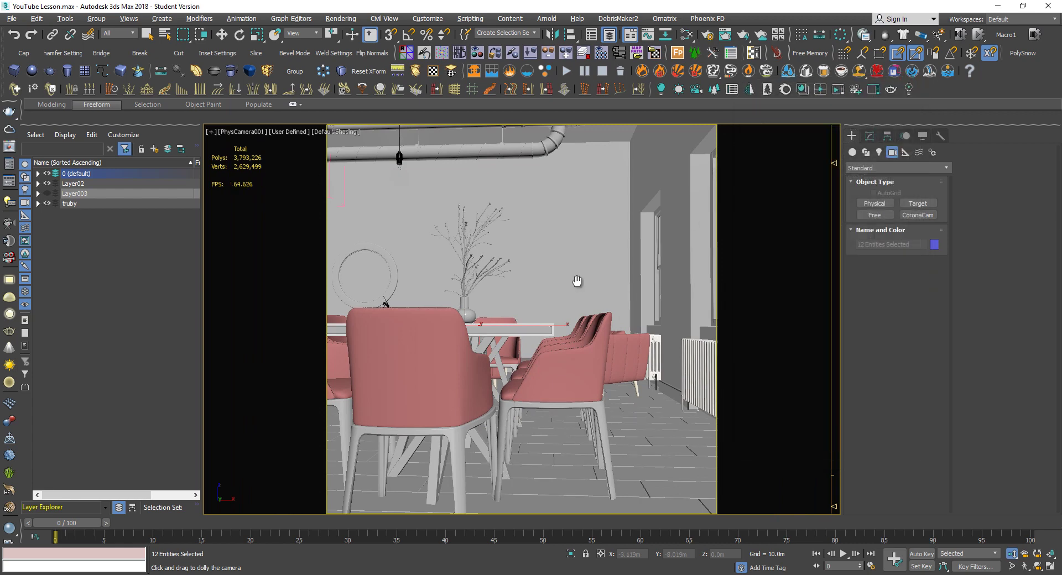
Shift the camera framing down toward the floor and orbit it slightly around the dining set
mouse_move(573, 284)
mouse_down()
mouse_move(577, 261)
mouse_move(582, 267)
mouse_up()
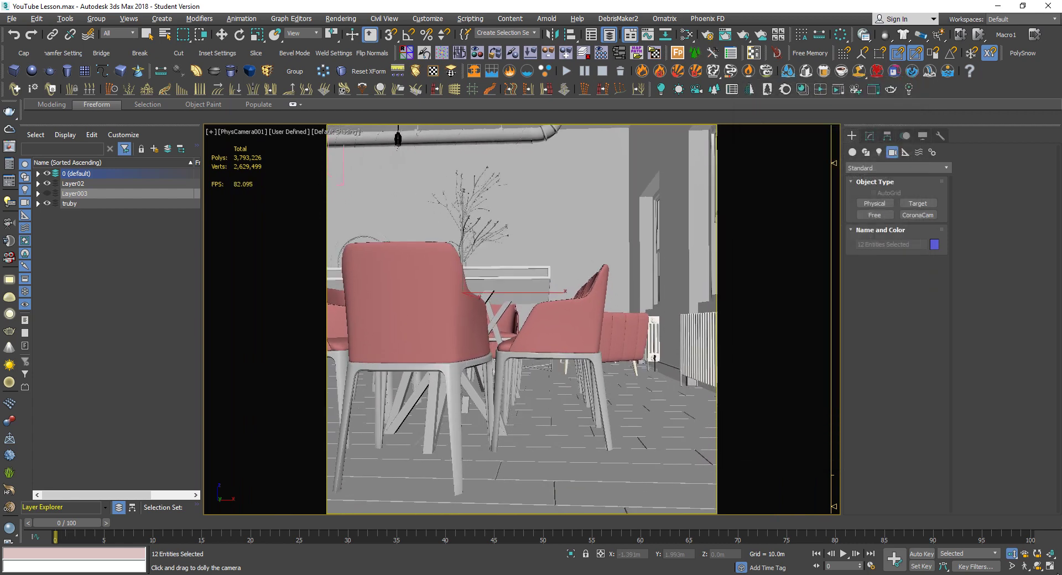
click(1038, 566)
drag(563, 361, 557, 362)
key(w)
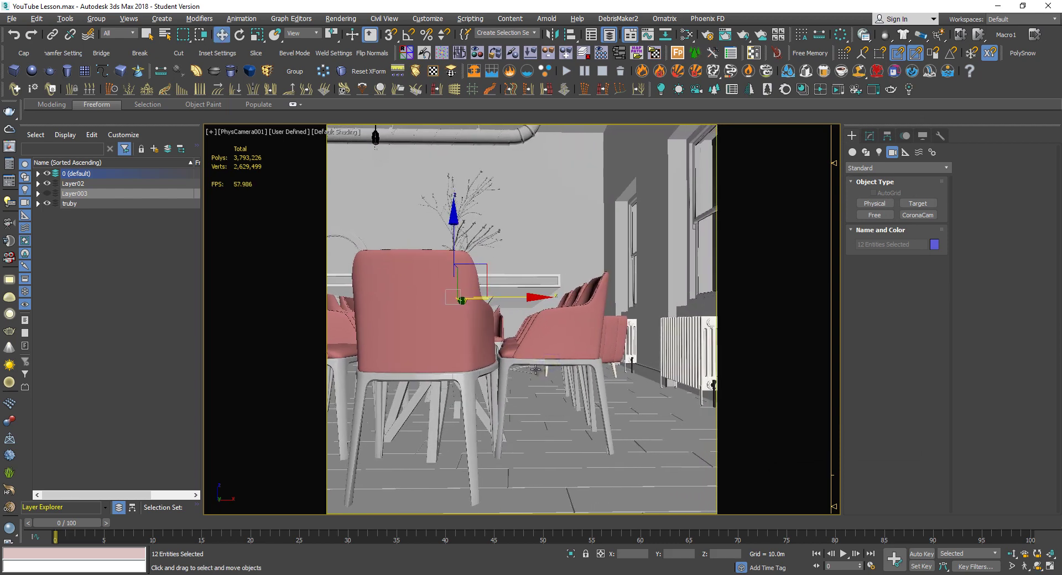
Select PhysCamera001 in the Top view and move it slightly along Y toward the dining set
key(alt+w)
key(alt+w)
scroll(426, 250, up, 10)
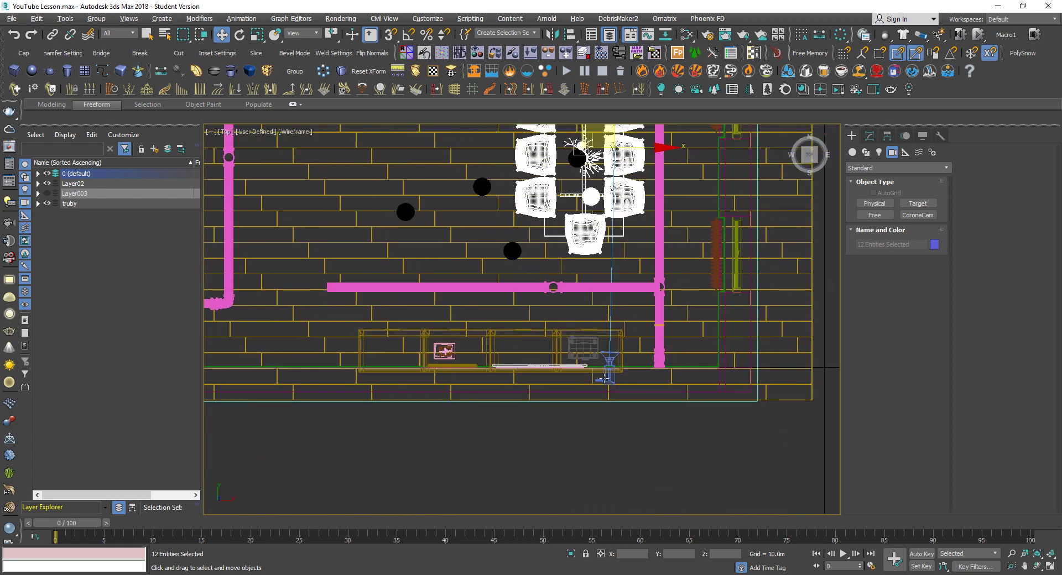
click(612, 343)
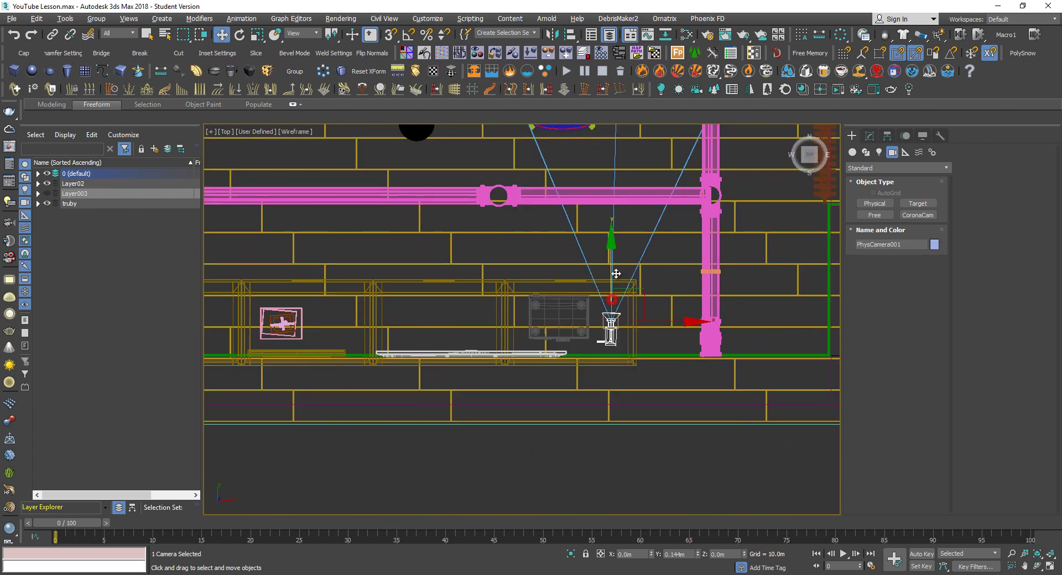
Set the camera's shutter type to 1 / seconds with a duration of 1/200 s and its manual exposure gain to 150 ISO
click(869, 138)
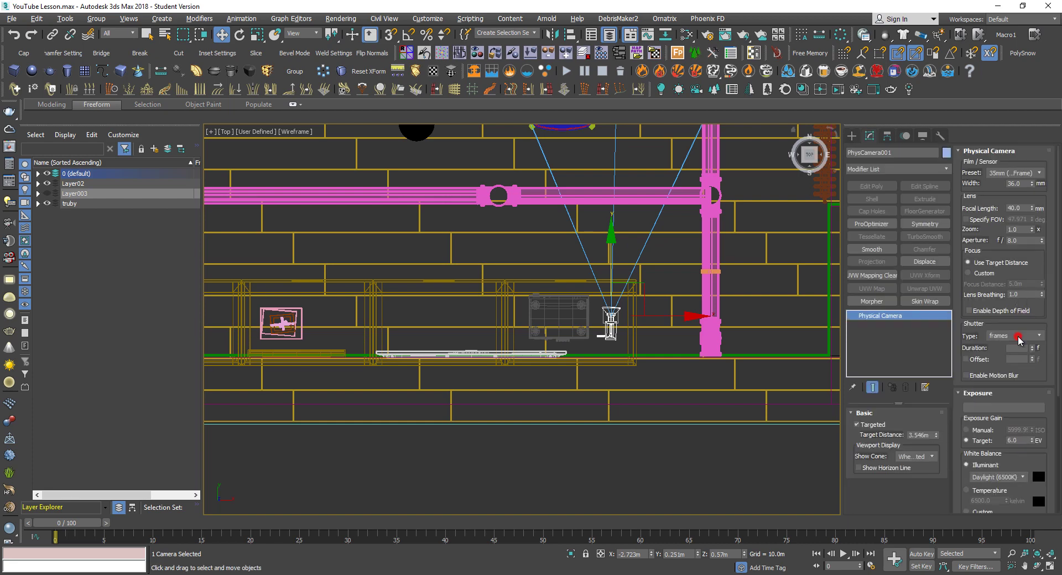
click(1005, 345)
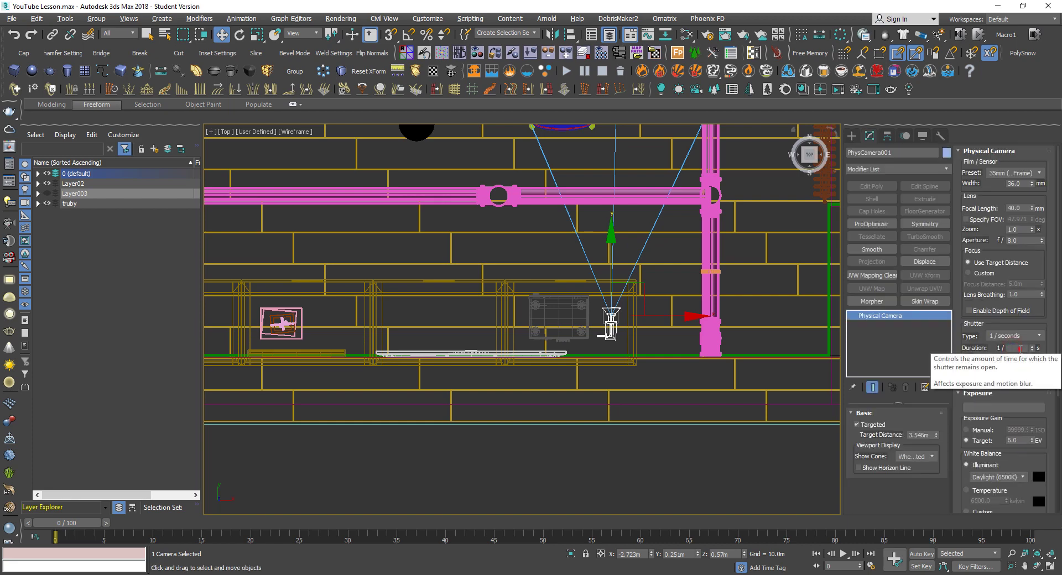
click(1020, 349)
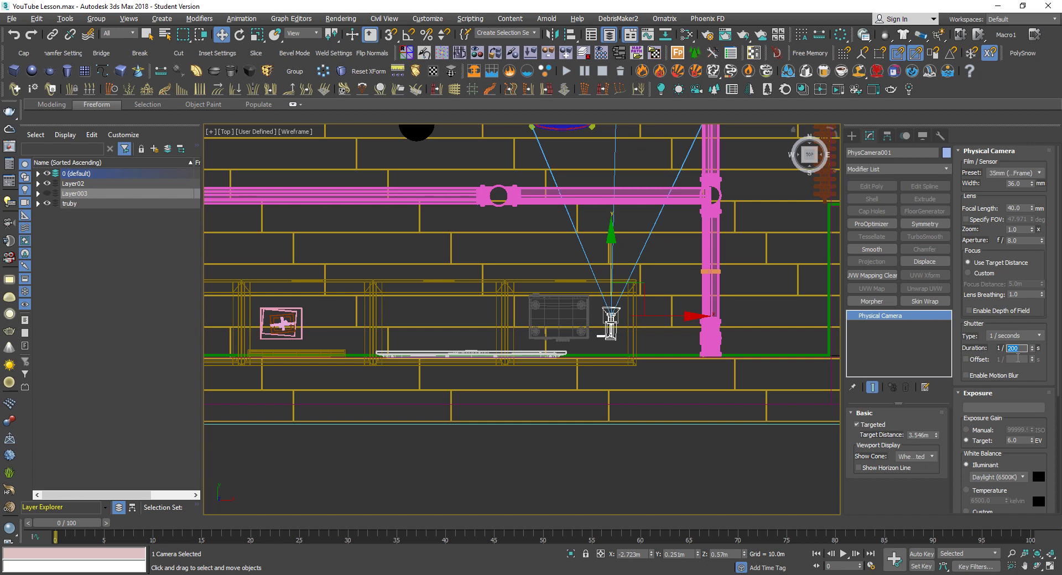
click(983, 431)
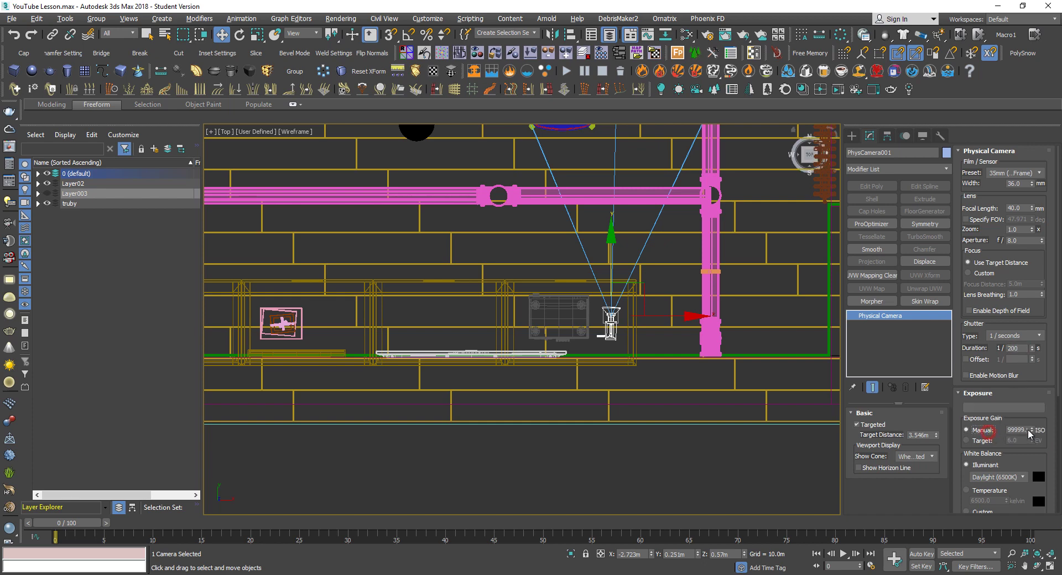
click(1018, 429)
text(150)
key(Return)
click(1036, 310)
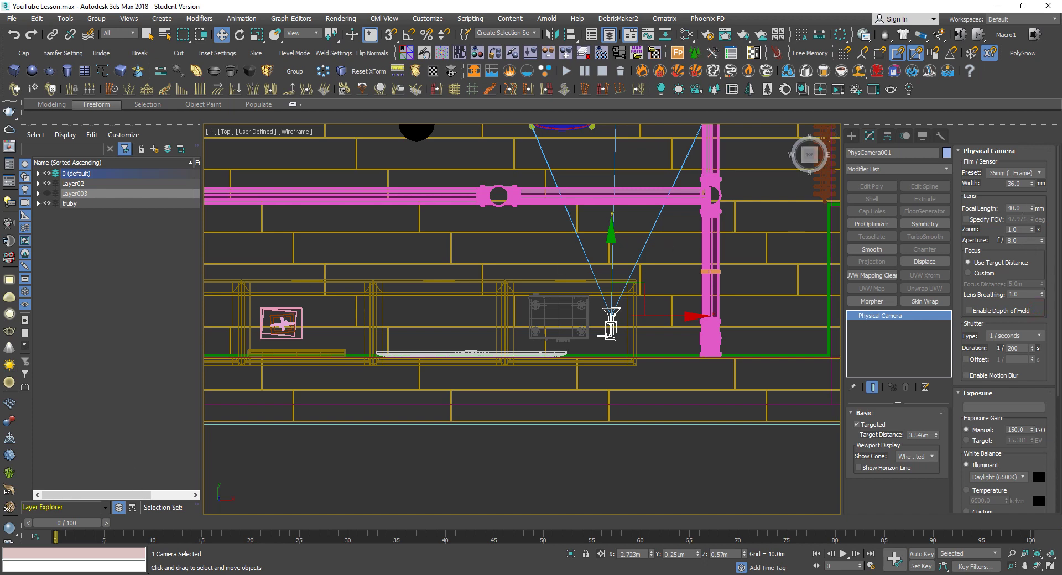
Try a focal length of 50 mm on the physical camera
double_click(1017, 208)
text(50)
key(Return)
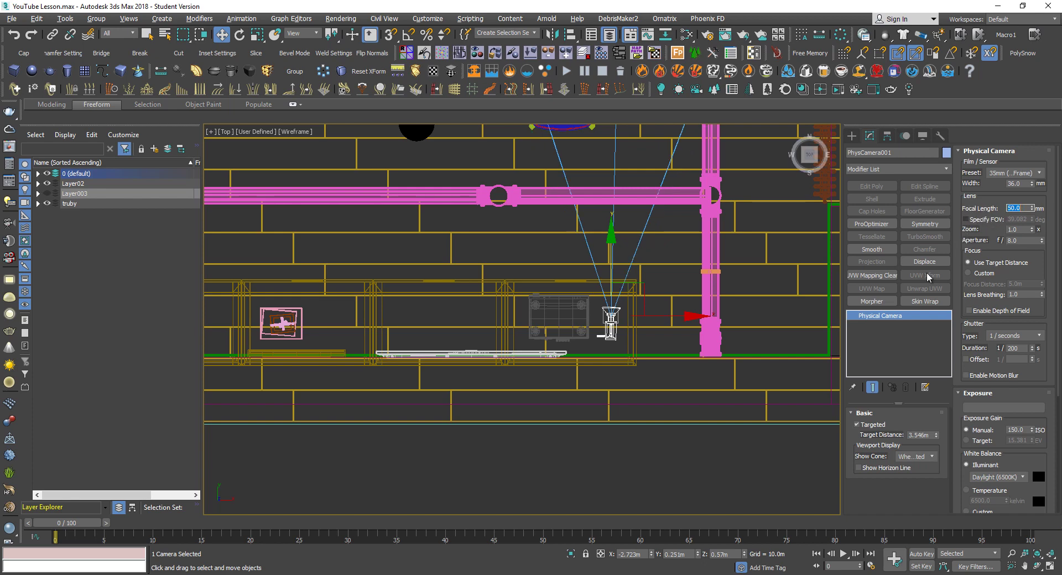
Return to the PhysCamera001 view and set the camera's focal length to 35 mm
key(alt+w)
right_click(698, 383)
key(alt+w)
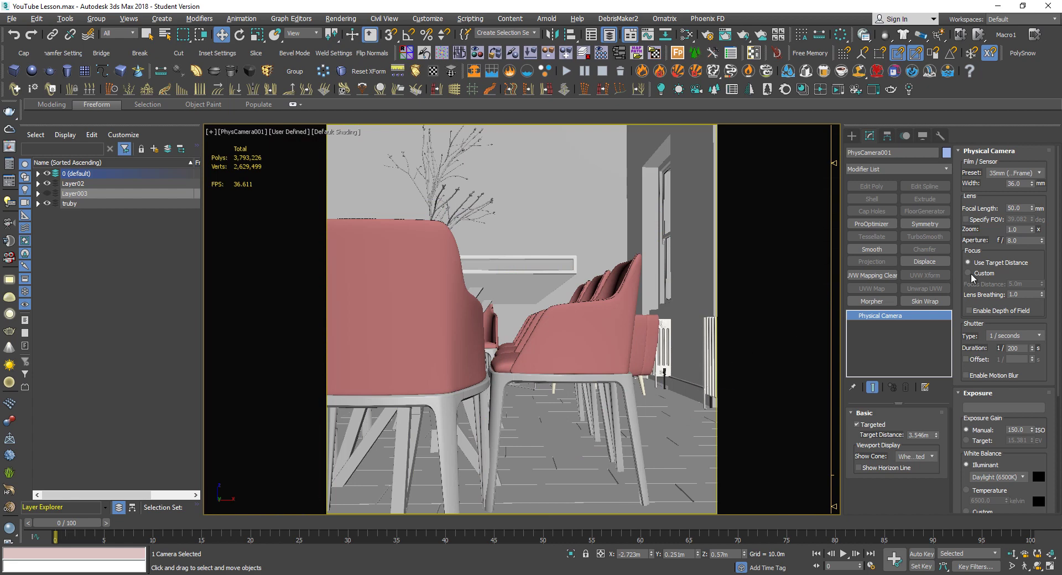
text(35)
key(Return)
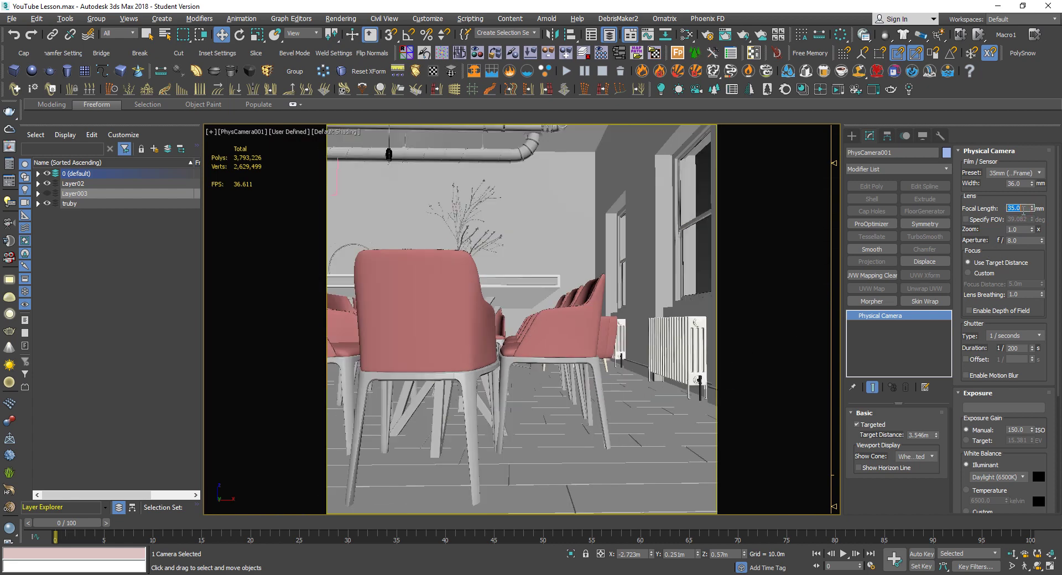
Set PhysCamera001's focal length to 30 mm and move the camera about 0.1 m along X in the Top view
text(30)
key(Return)
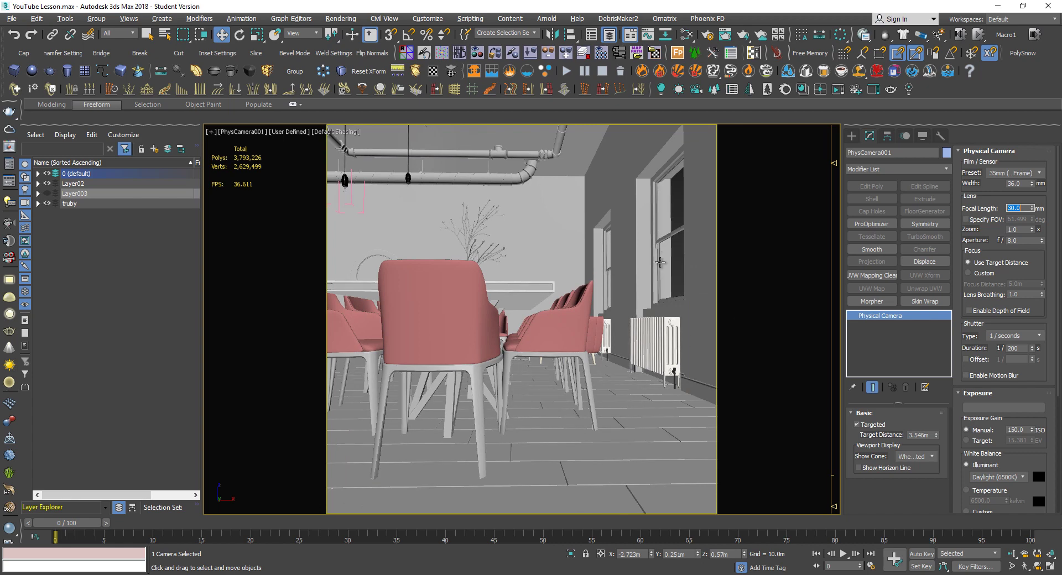
key(alt+w)
middle_click(430, 254)
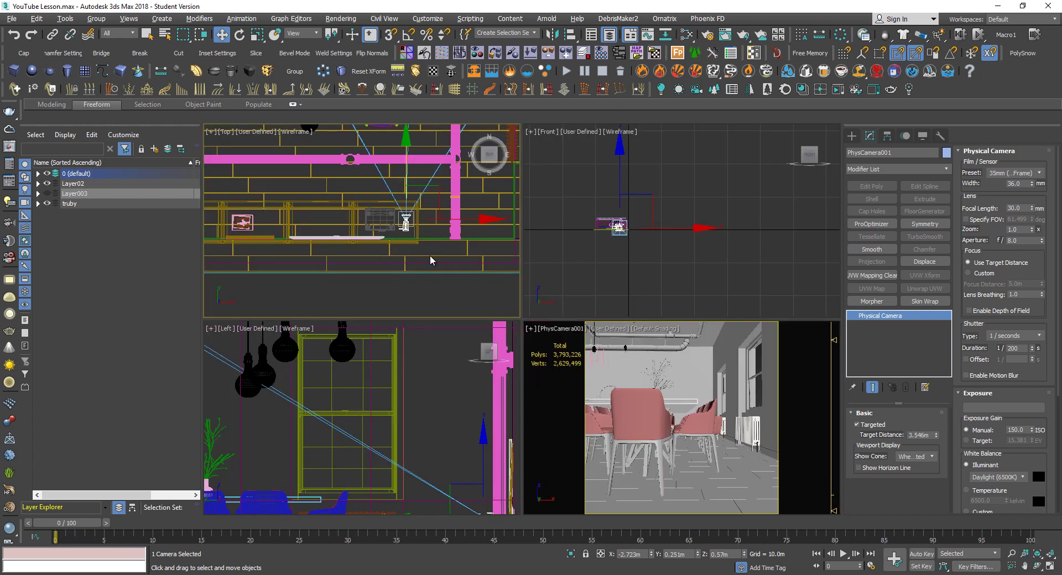
key(alt+w)
scroll(347, 297, down, 9)
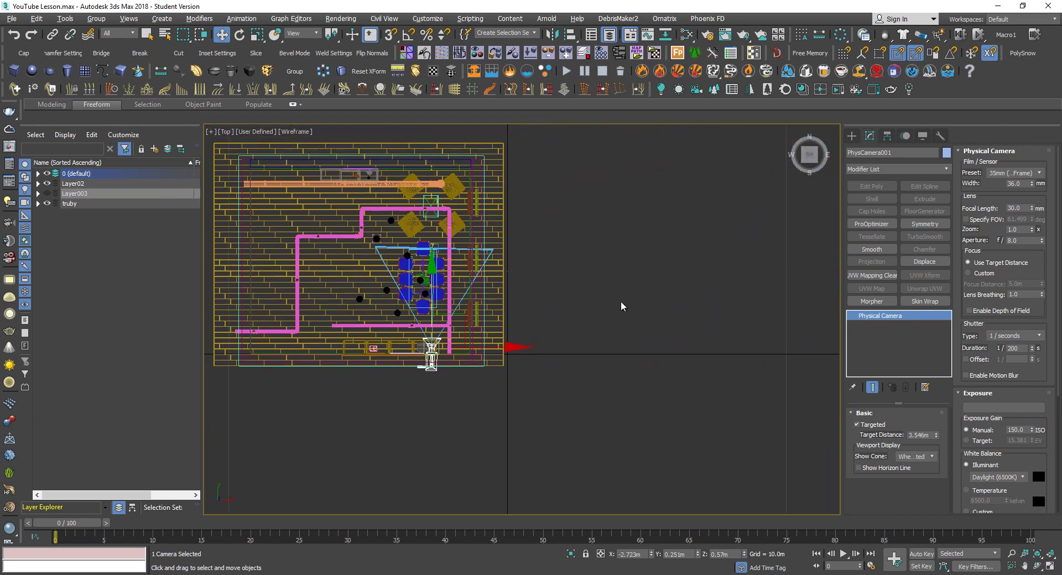
click(620, 302)
scroll(428, 343, up, 5)
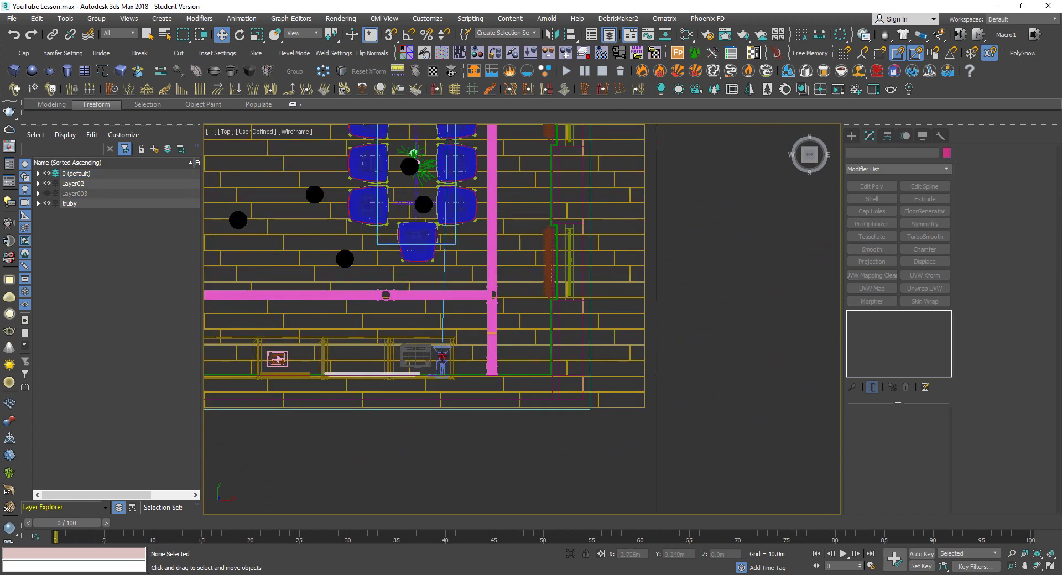
click(443, 356)
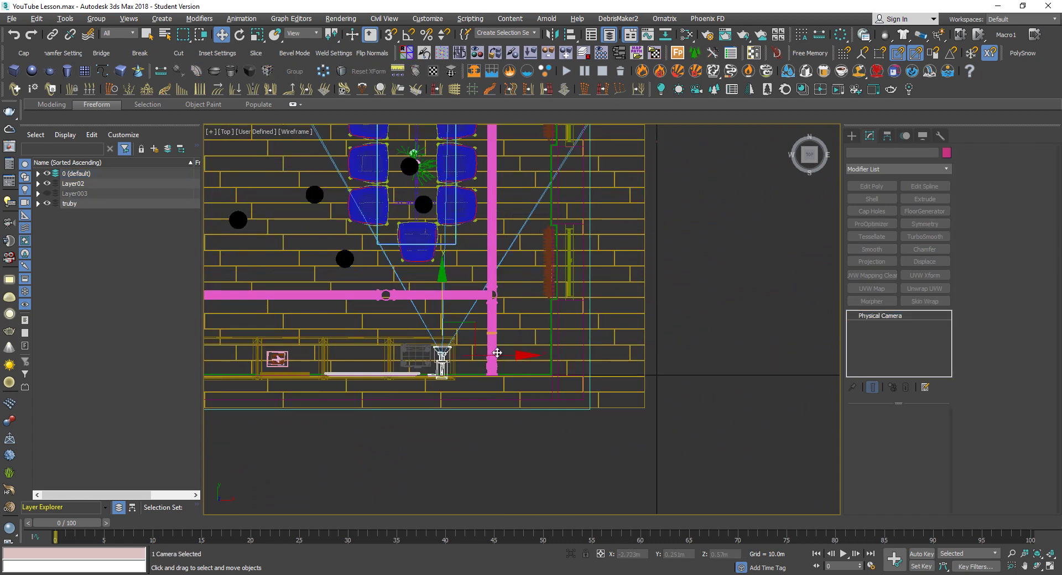
scroll(497, 352, down, 2)
drag(509, 356, 515, 358)
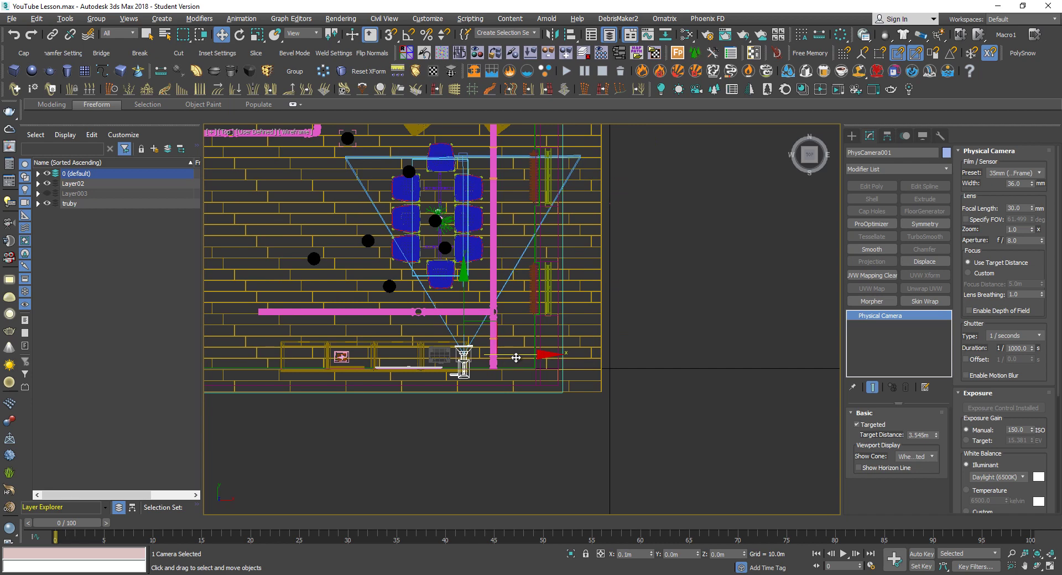
click(730, 324)
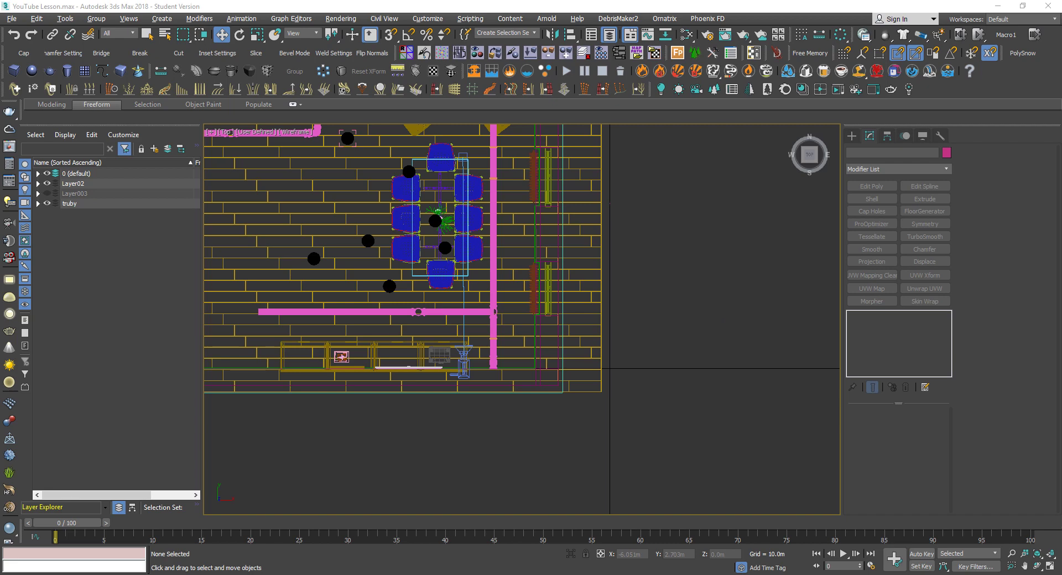
Create a Dome-type VRayLight in the empty area beside the room in the Top view
middle_drag(631, 235, 612, 258)
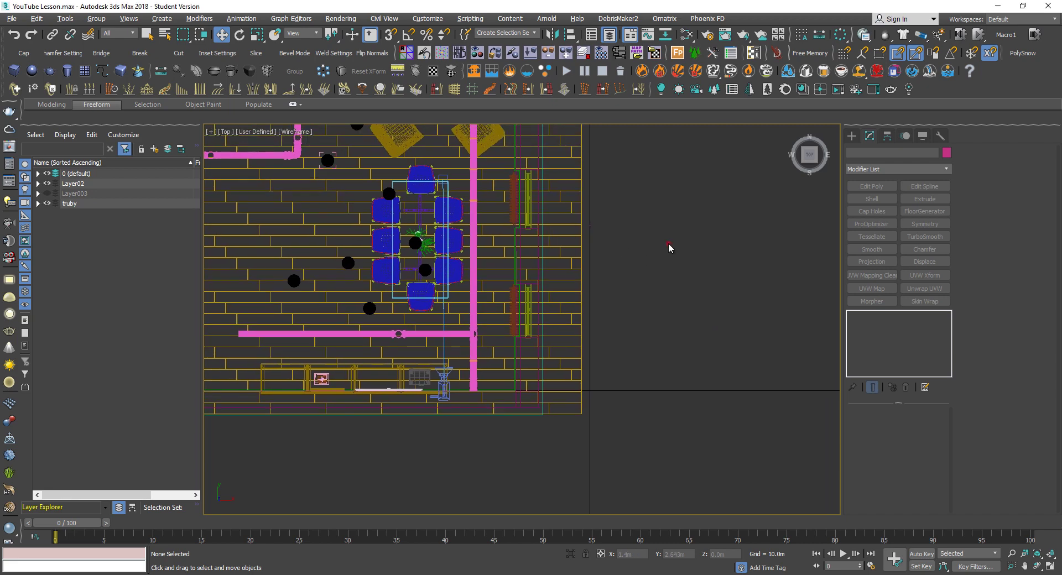
click(667, 244)
click(850, 135)
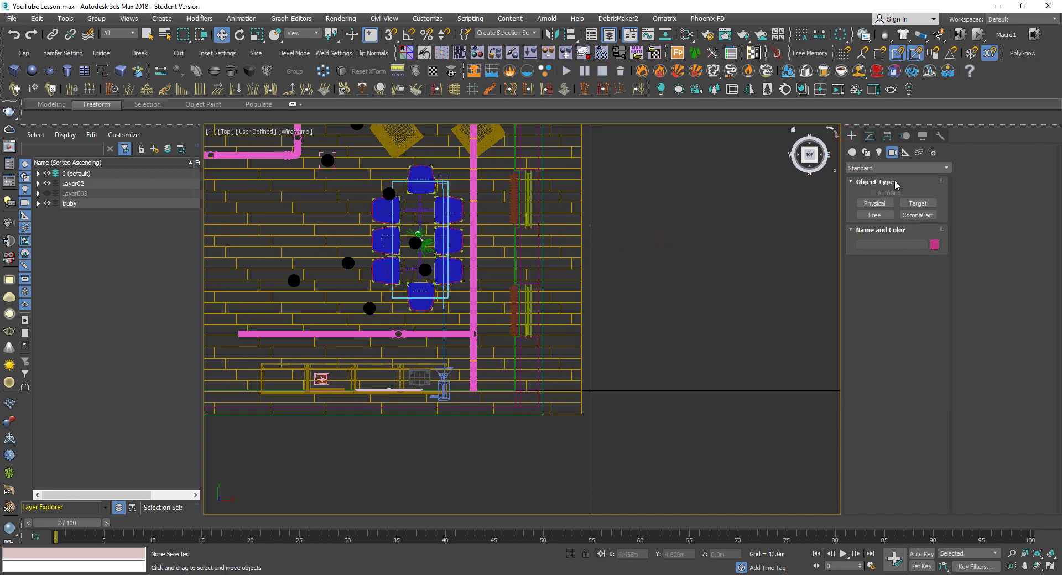
click(879, 153)
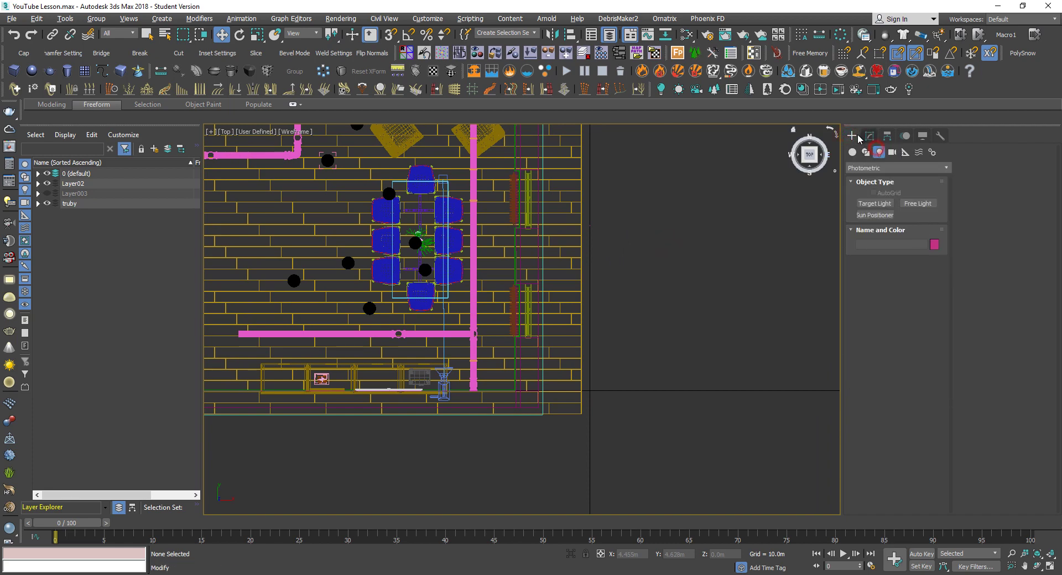
click(884, 168)
click(875, 209)
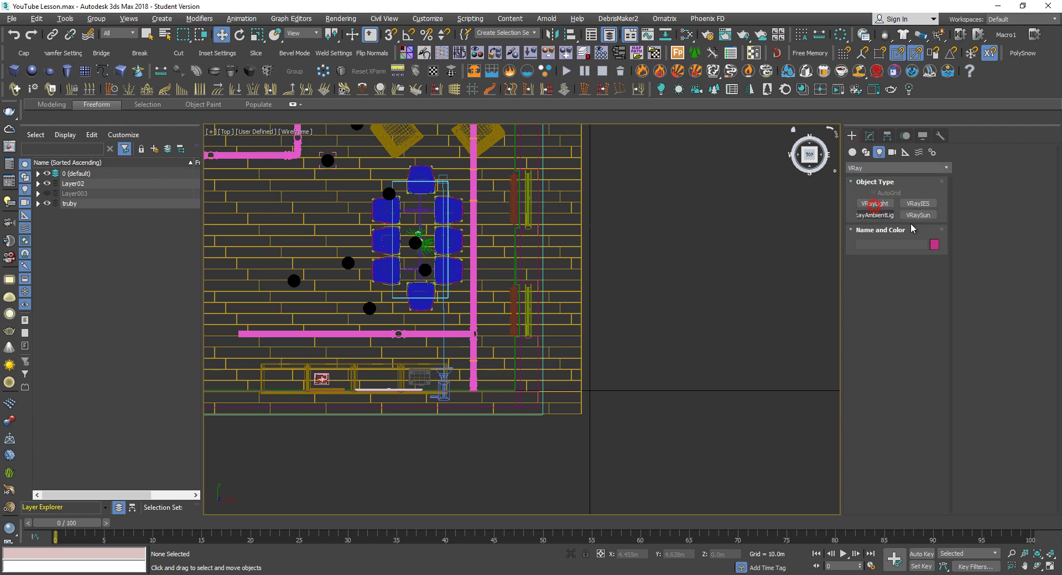
click(875, 204)
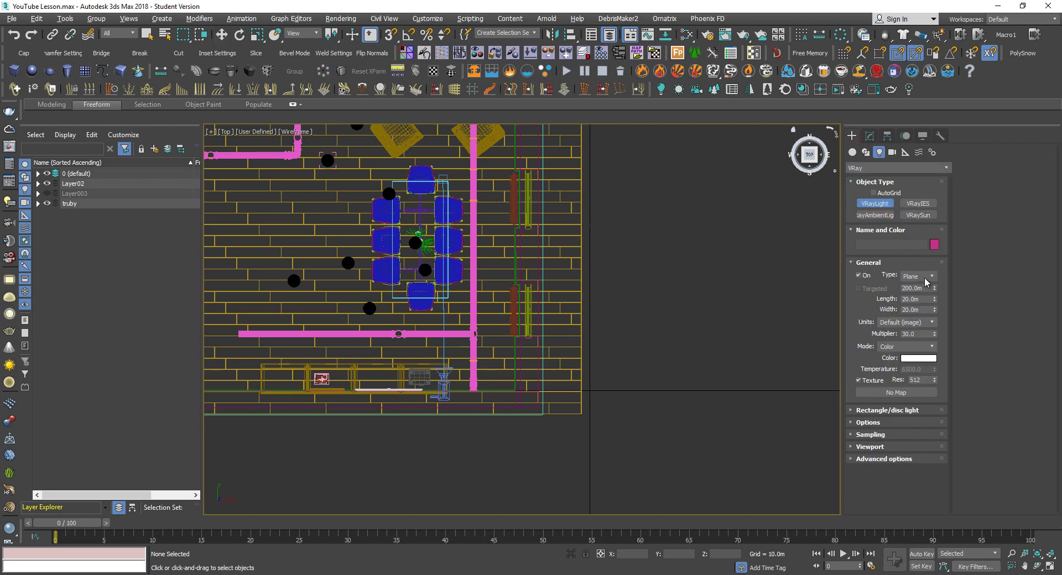
click(924, 276)
click(925, 302)
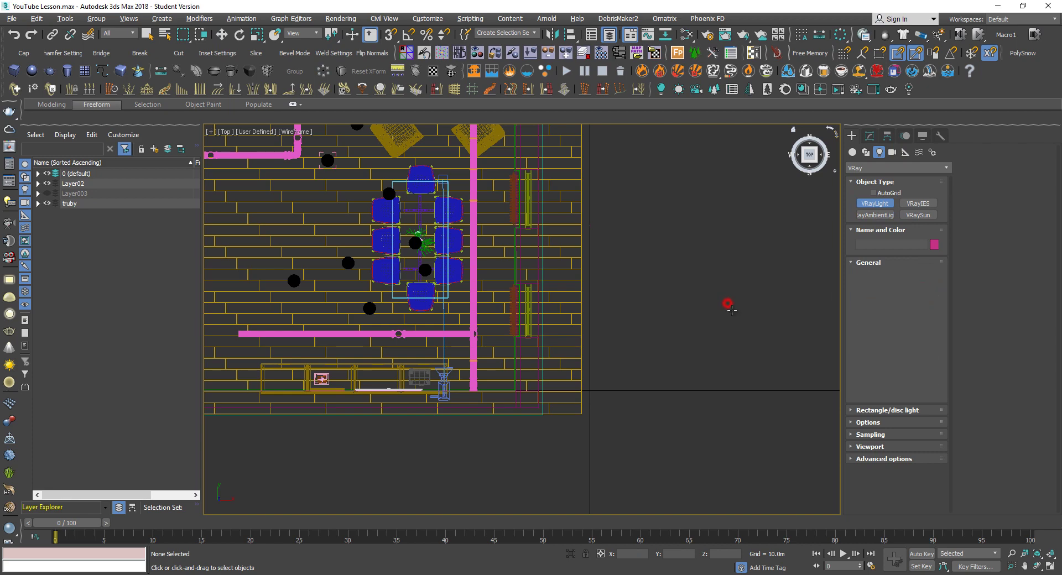
click(727, 304)
right_click(732, 310)
Start an interactive V-Ray render of the maximized PhysCamera001 view and place the narrowed frame buffer beside the camera image
key(alt+w)
right_click(698, 352)
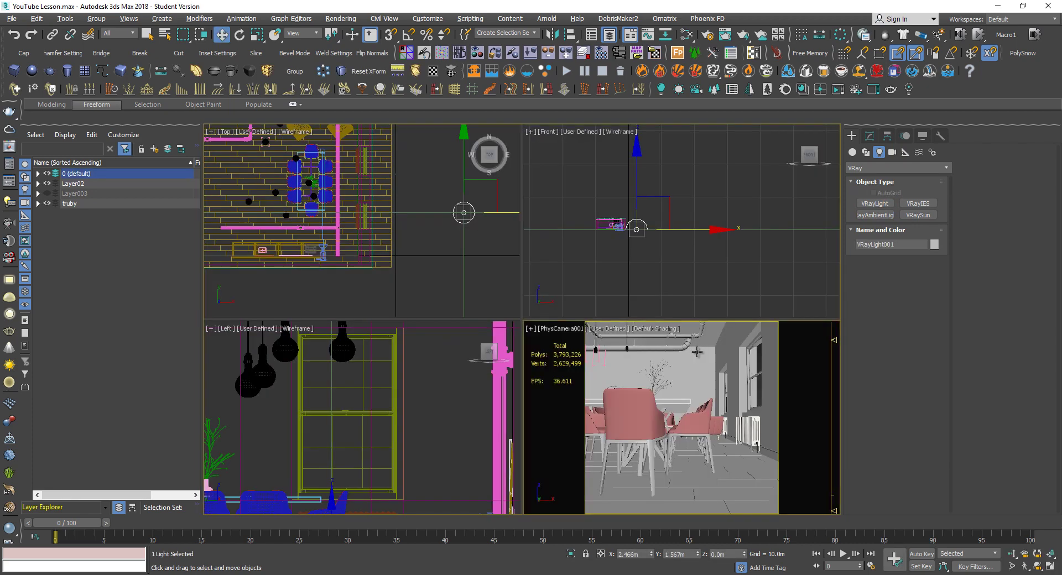
key(alt+w)
click(9, 146)
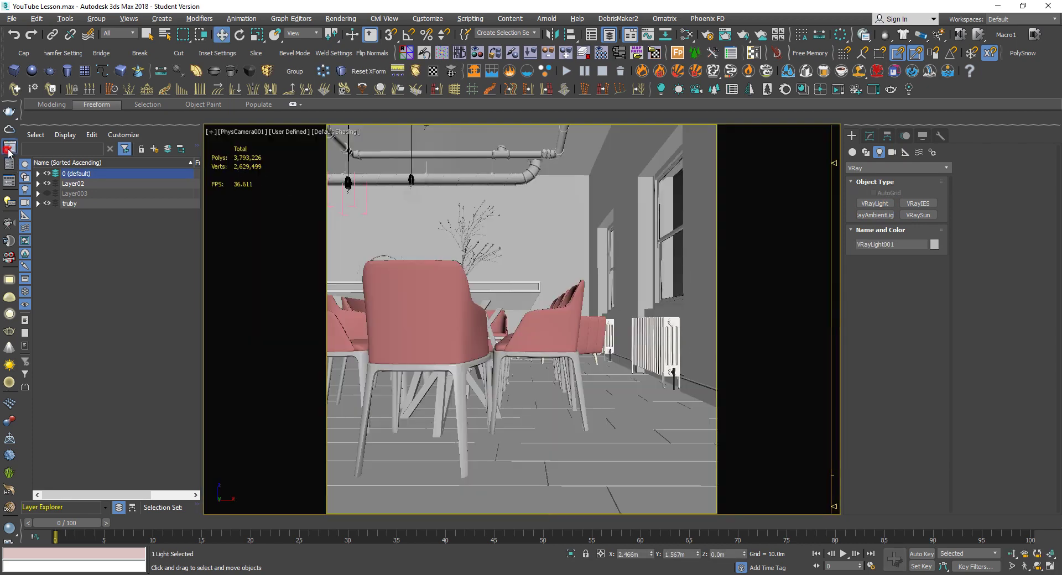
click(514, 46)
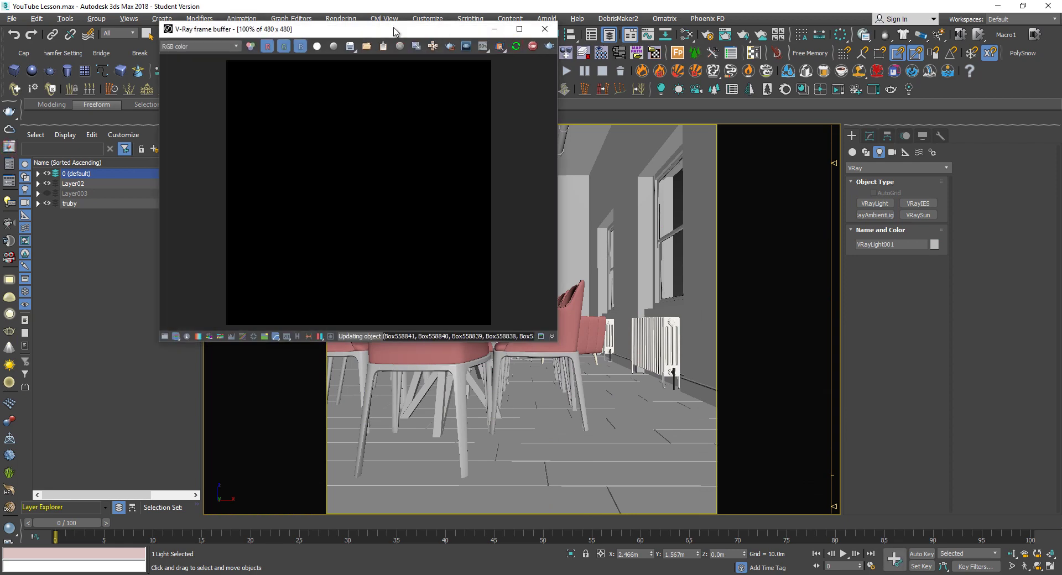
drag(396, 30, 241, 25)
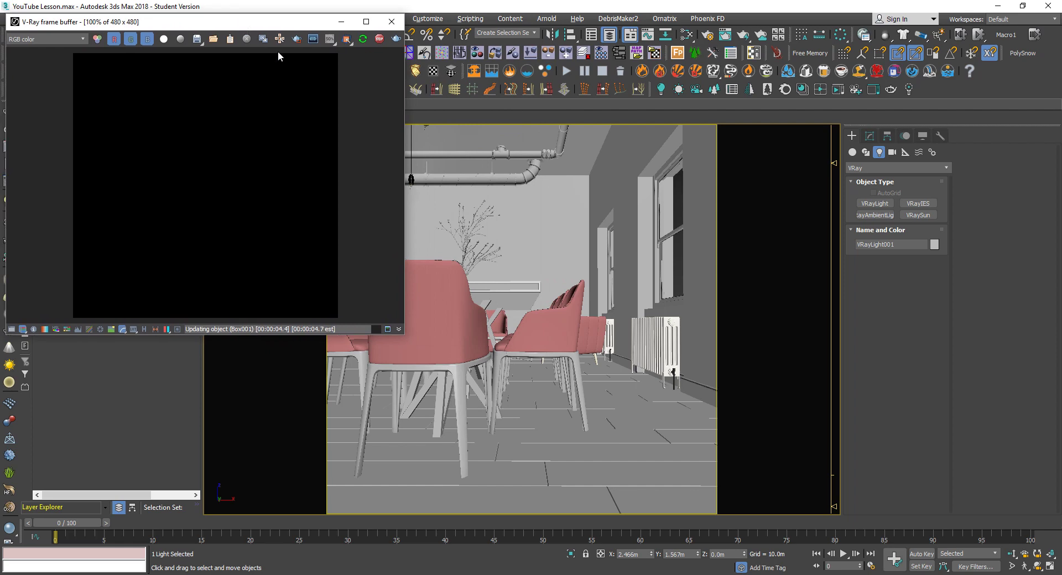
drag(405, 153, 377, 152)
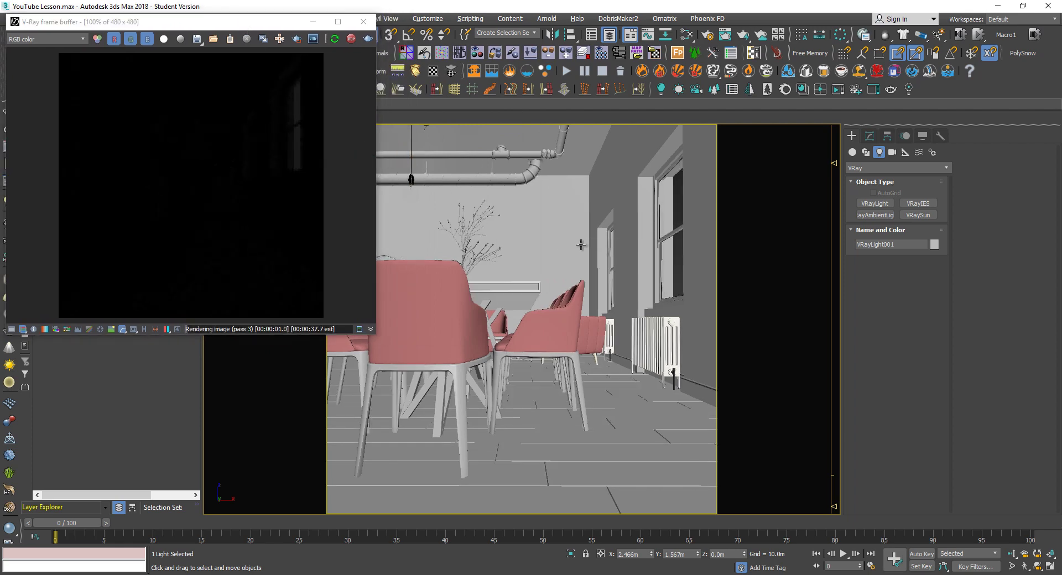
Clear the DefaultVRaySky environment map from the scene's environment settings
key(8)
click(400, 149)
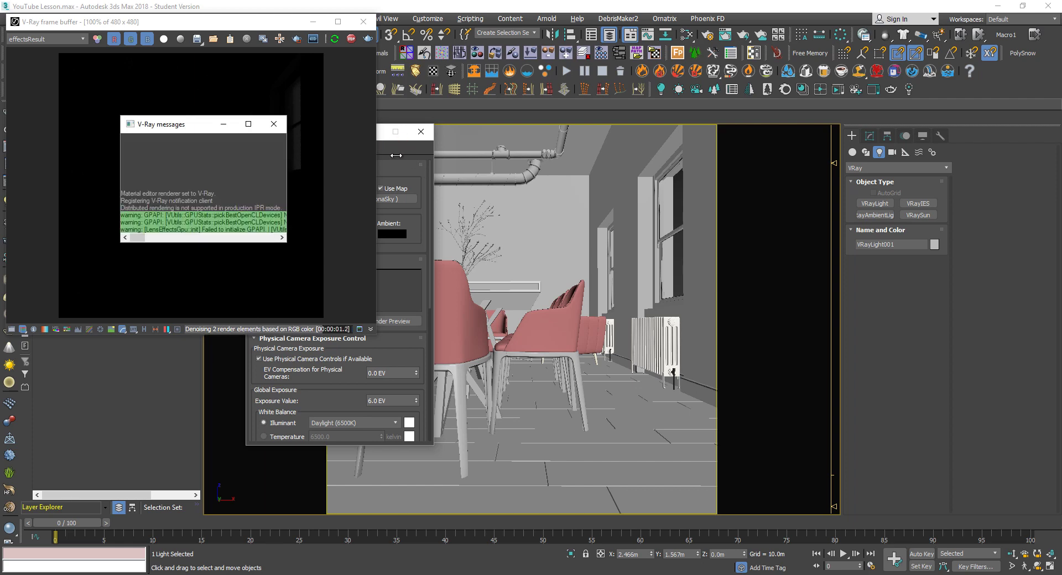
click(274, 124)
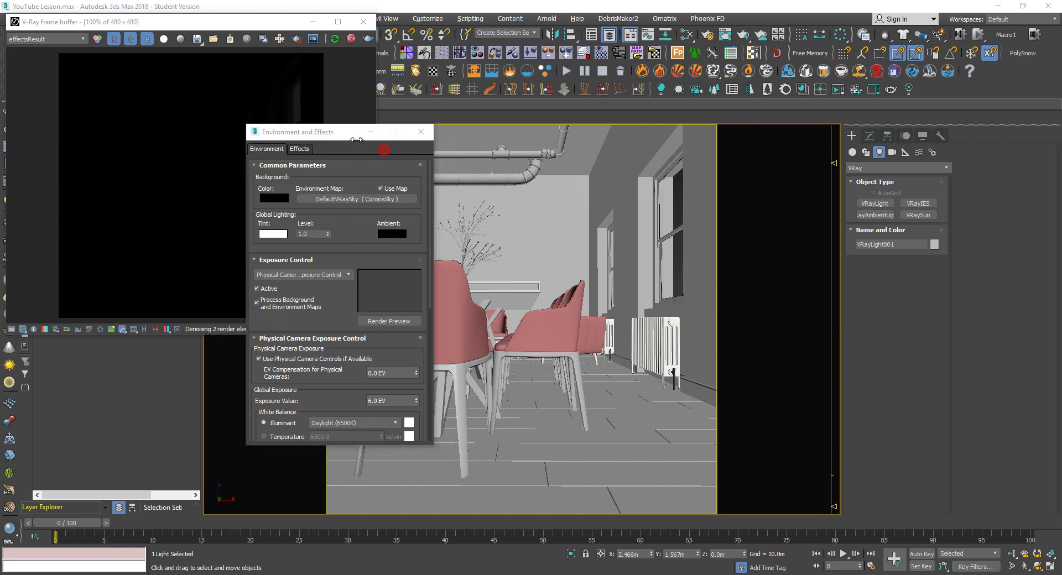
drag(321, 133, 523, 133)
right_click(558, 199)
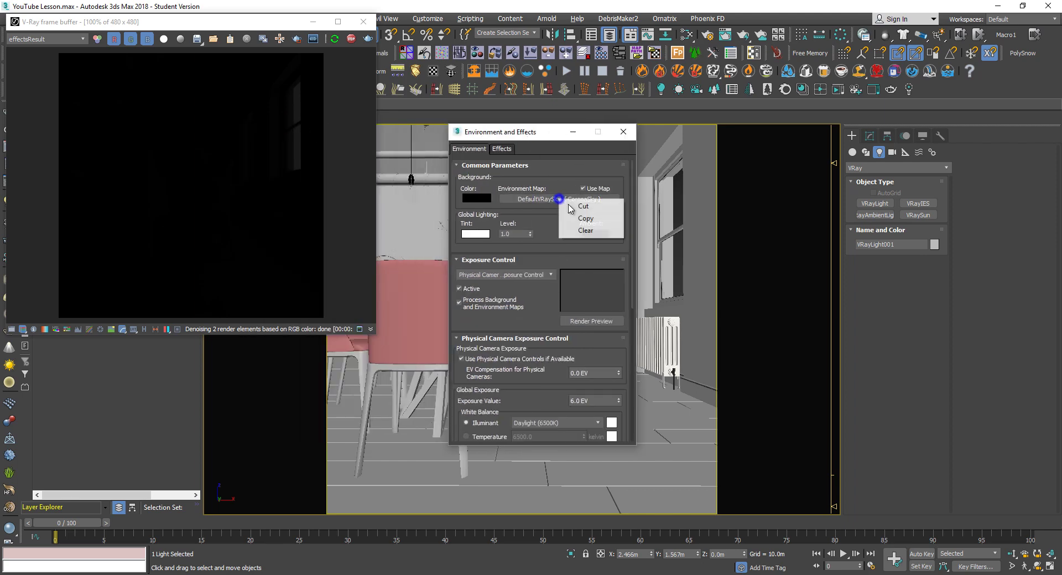
click(585, 231)
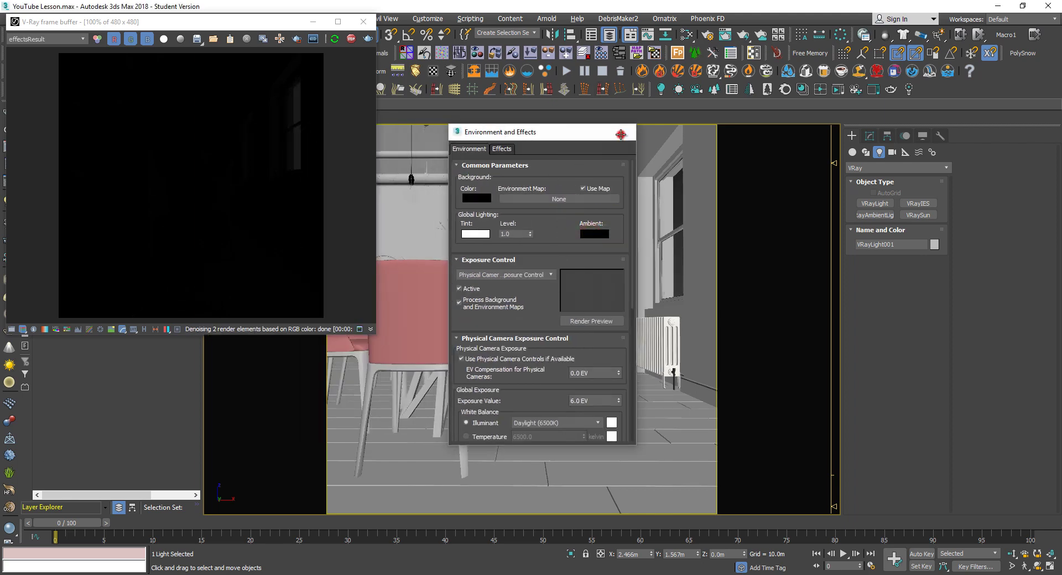
click(623, 131)
Lock Quad 4 - PhysCamera001 as the view to render in Render Setup and test the lock by activating the Front view
key(alt+w)
middle_click(645, 262)
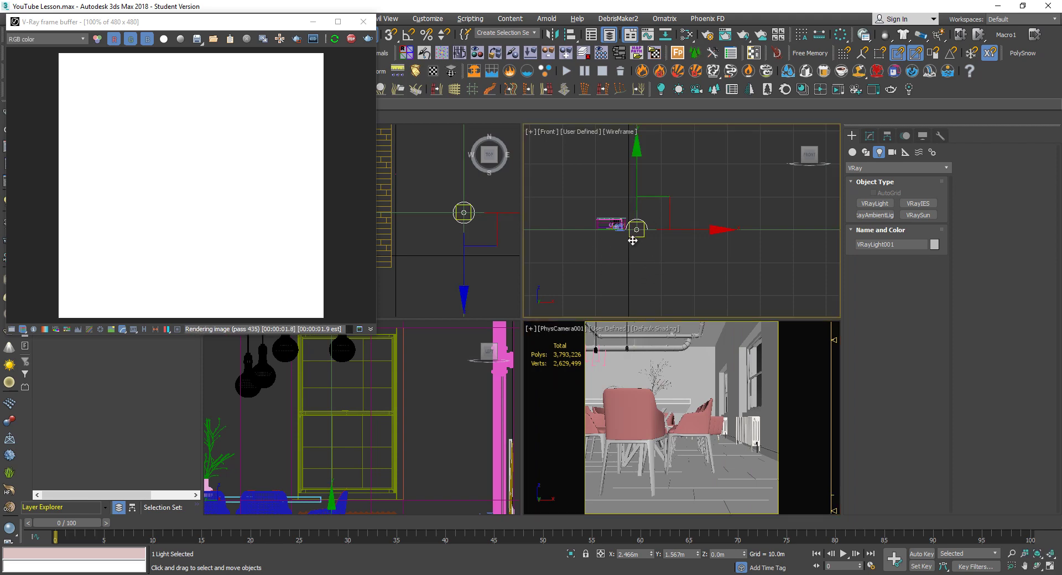
right_click(627, 444)
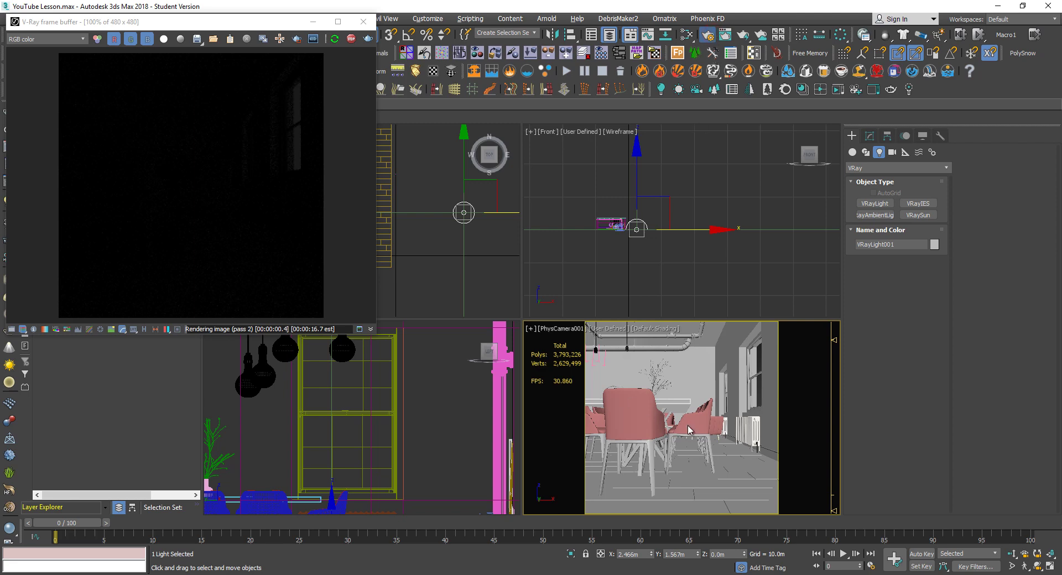
key(F10)
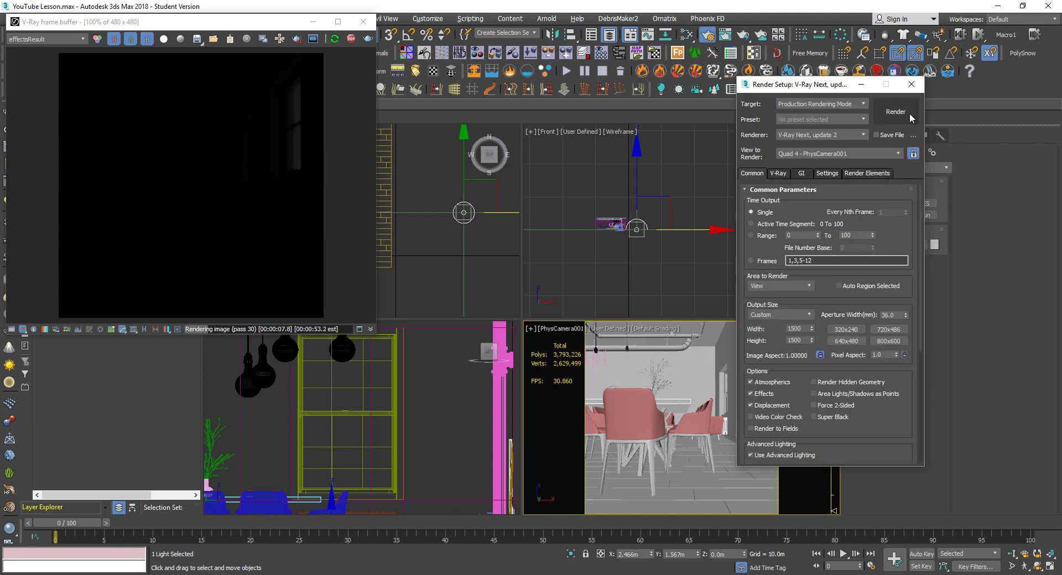
right_click(659, 237)
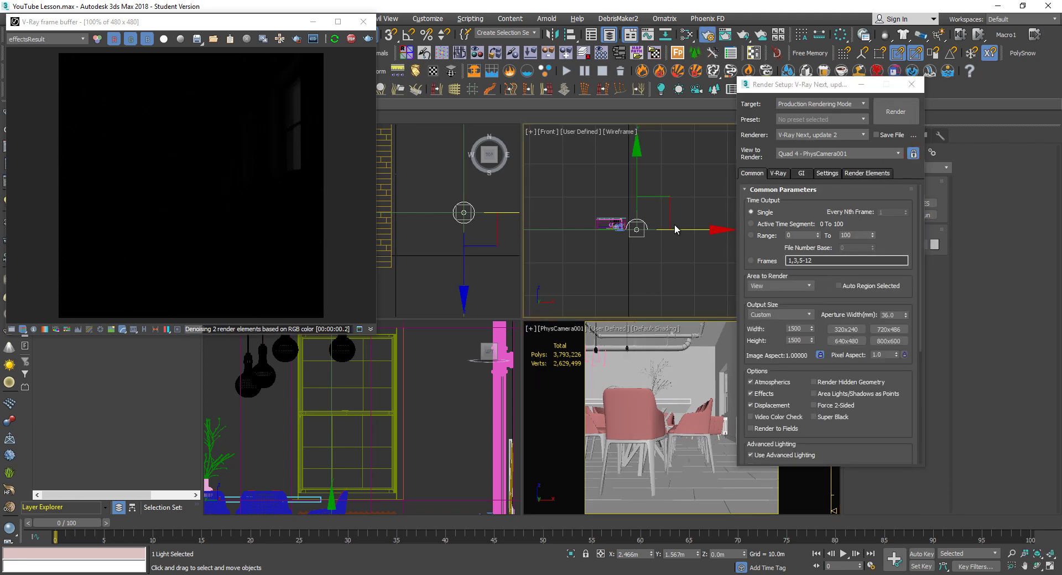
Unlock the view to render, activate the other viewports to compare the interactive render, and lock it to PhysCamera001 again
click(913, 154)
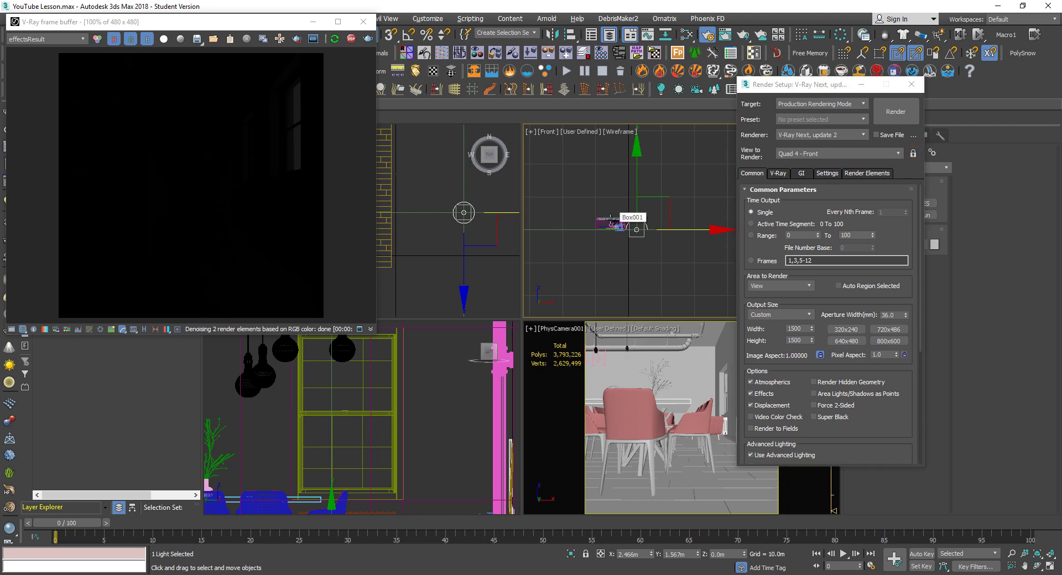
right_click(462, 236)
right_click(467, 339)
right_click(594, 255)
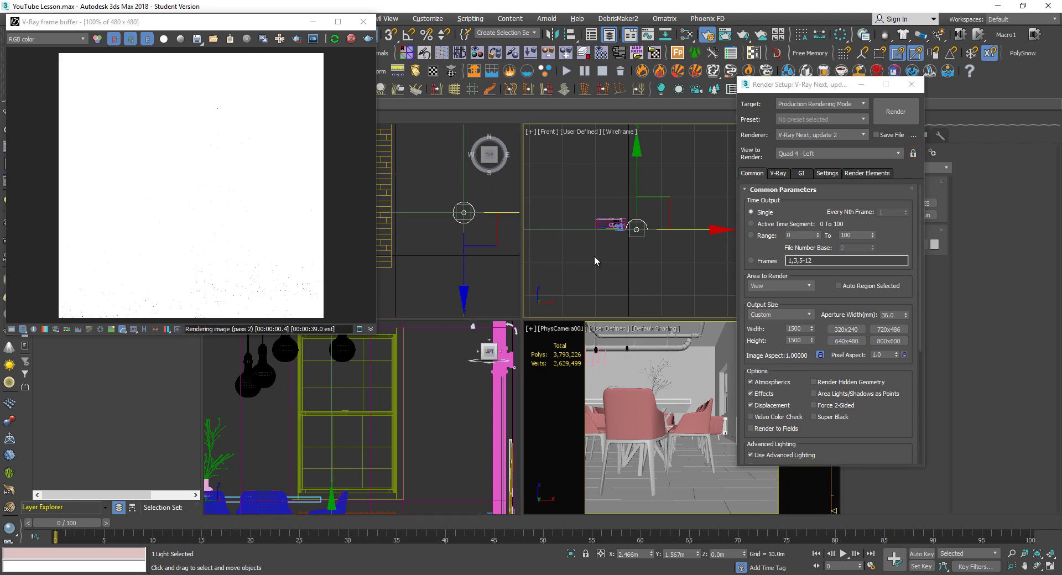
right_click(613, 373)
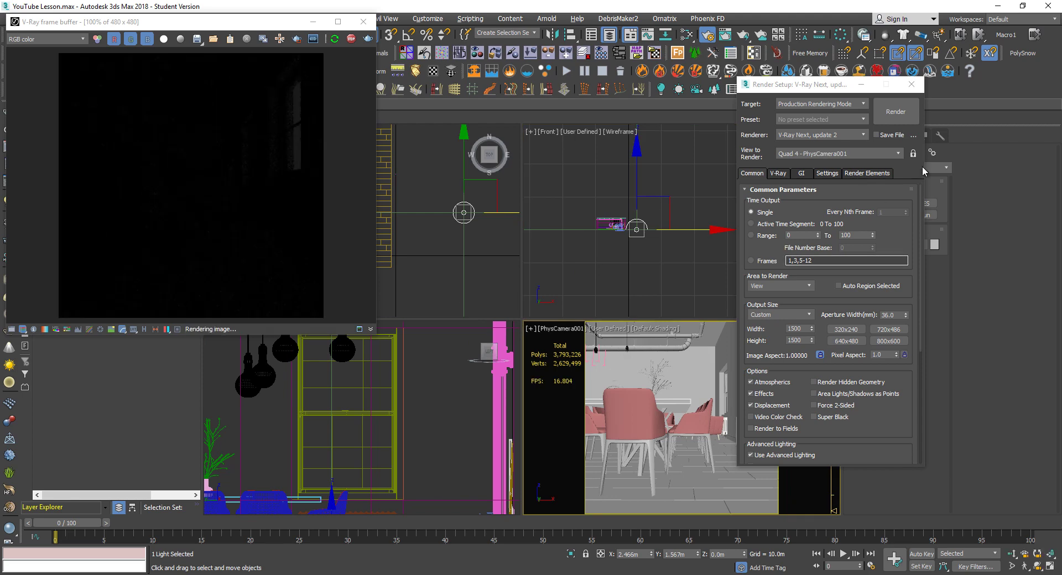
click(913, 154)
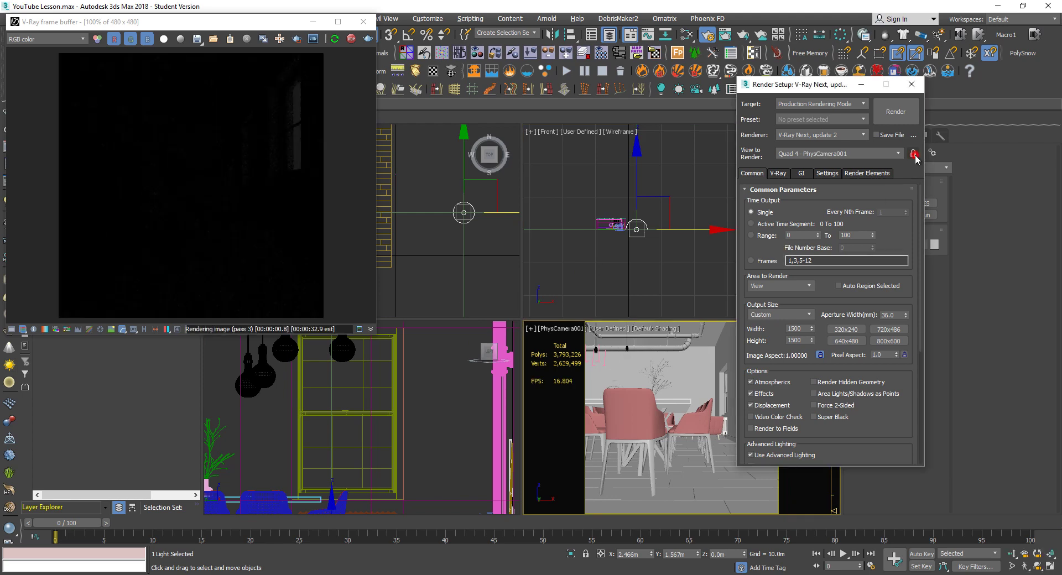
Close Render Setup, try dome light multipliers of 100 and 250, and set the multiplier to 500 with the camera view maximized
click(911, 84)
click(870, 137)
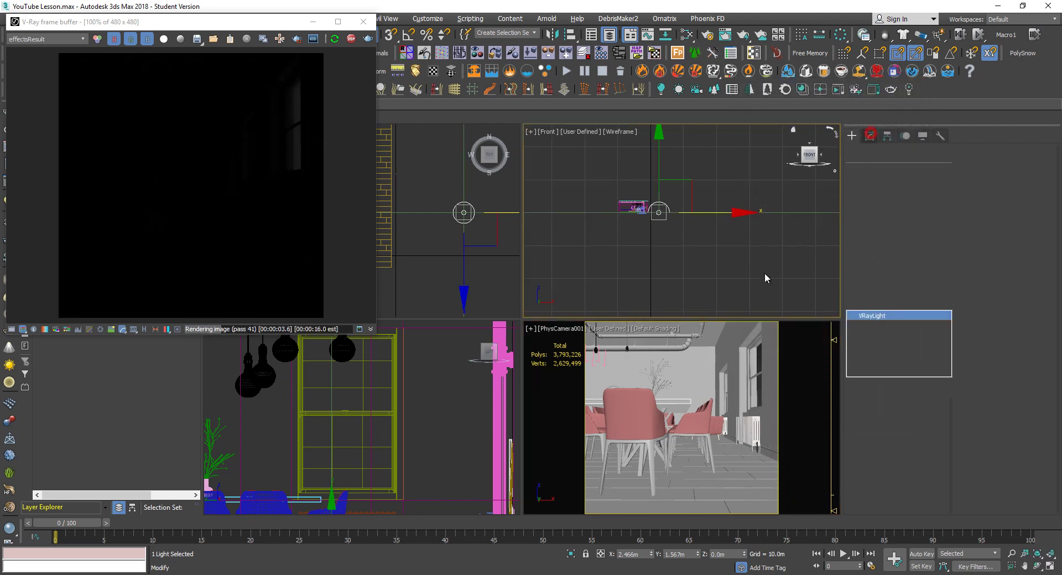
right_click(717, 361)
key(alt+w)
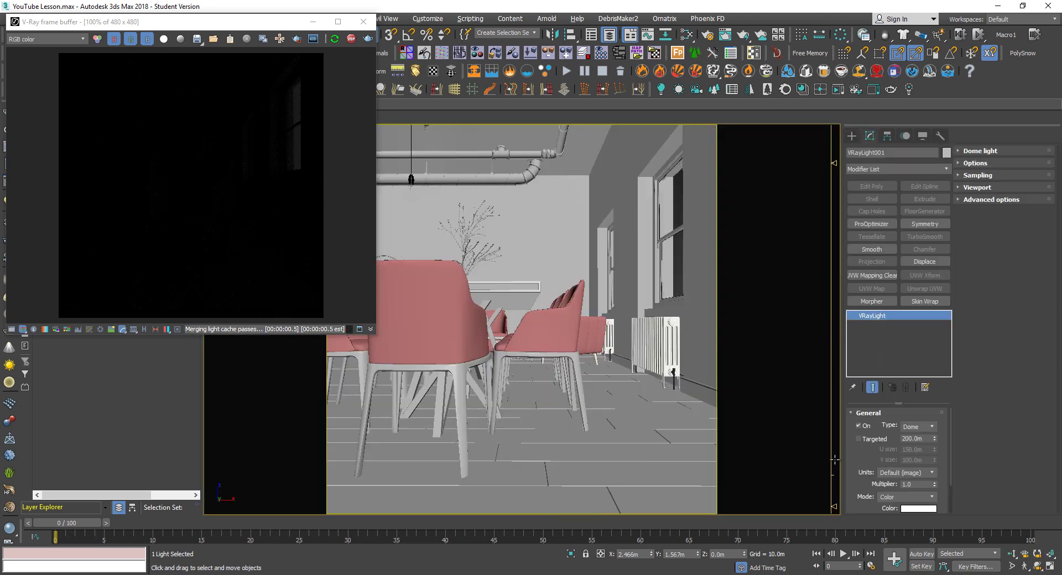
double_click(912, 484)
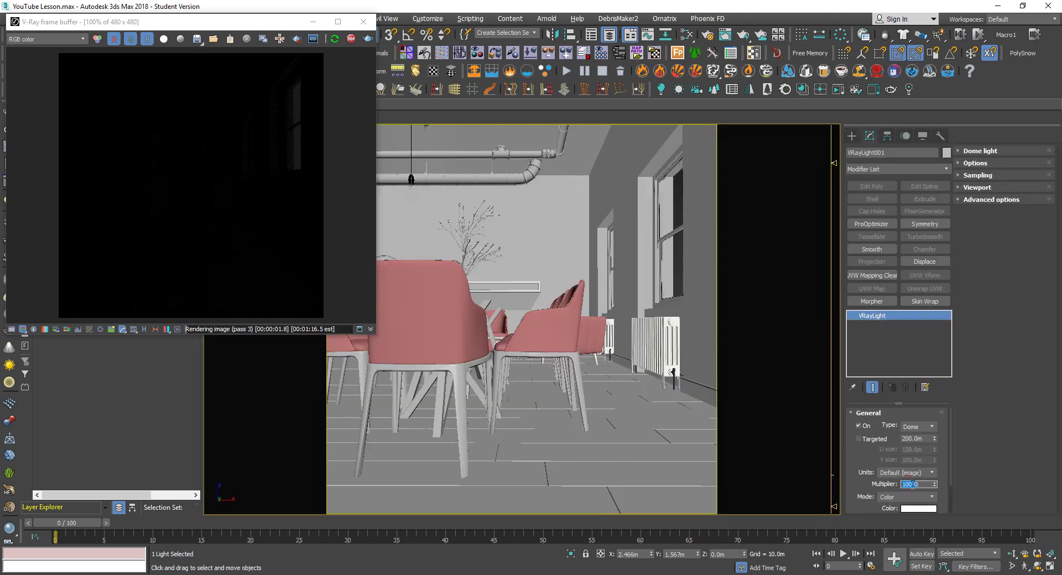
text(25)
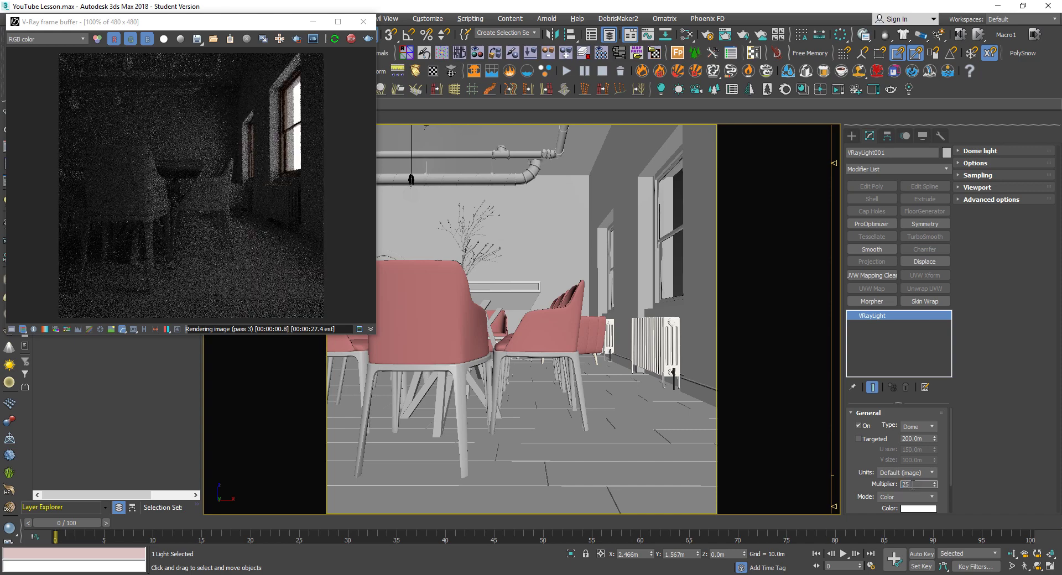
text(0)
key(Return)
text(500)
key(Return)
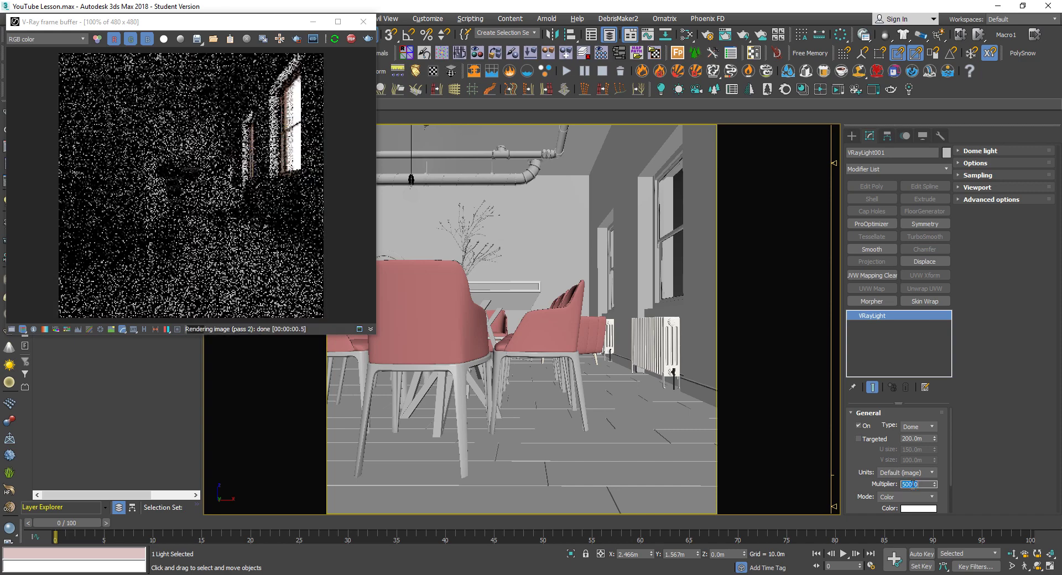
Set the dome light's multiplier to 1500 and enlarge the V-Ray frame buffer so the render size becomes 759 x 759
text(1500)
key(Return)
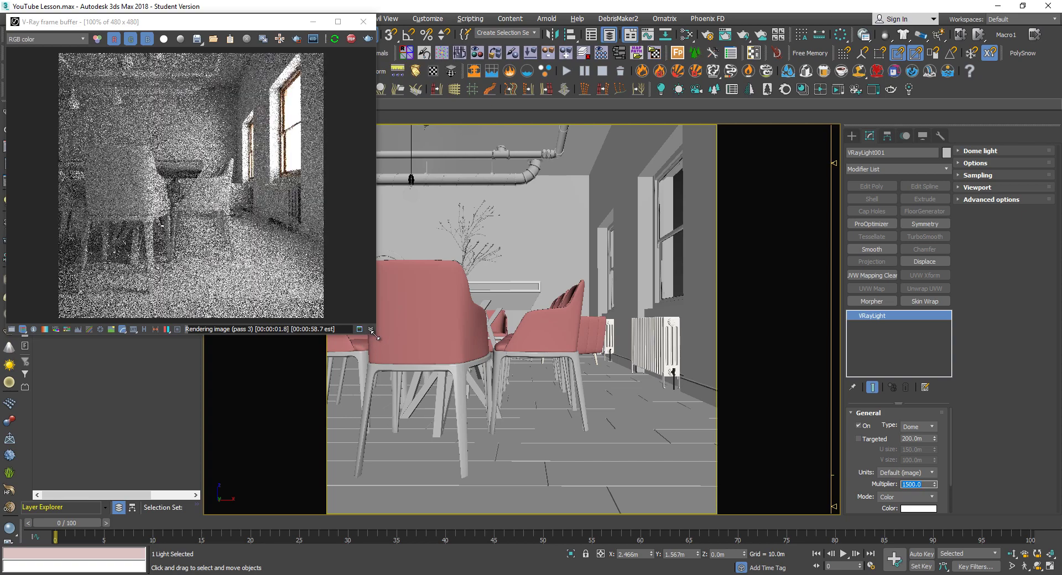
drag(375, 334, 437, 563)
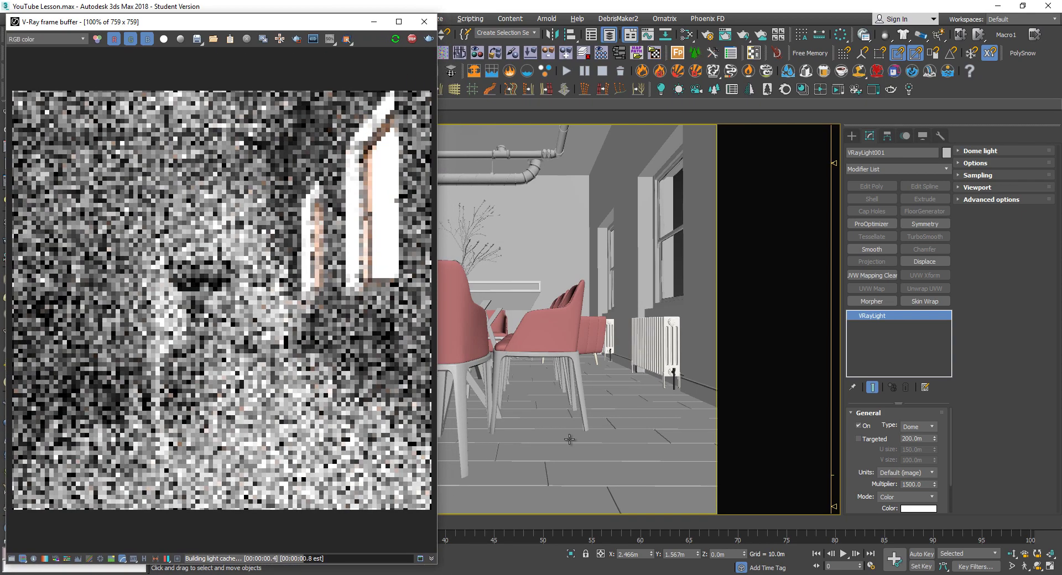
key(m)
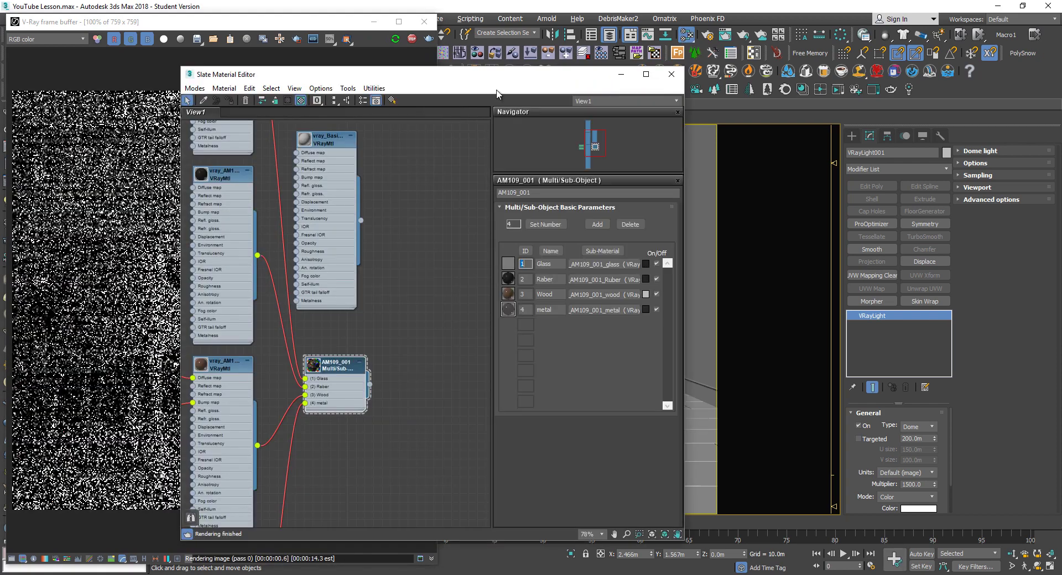
key(m)
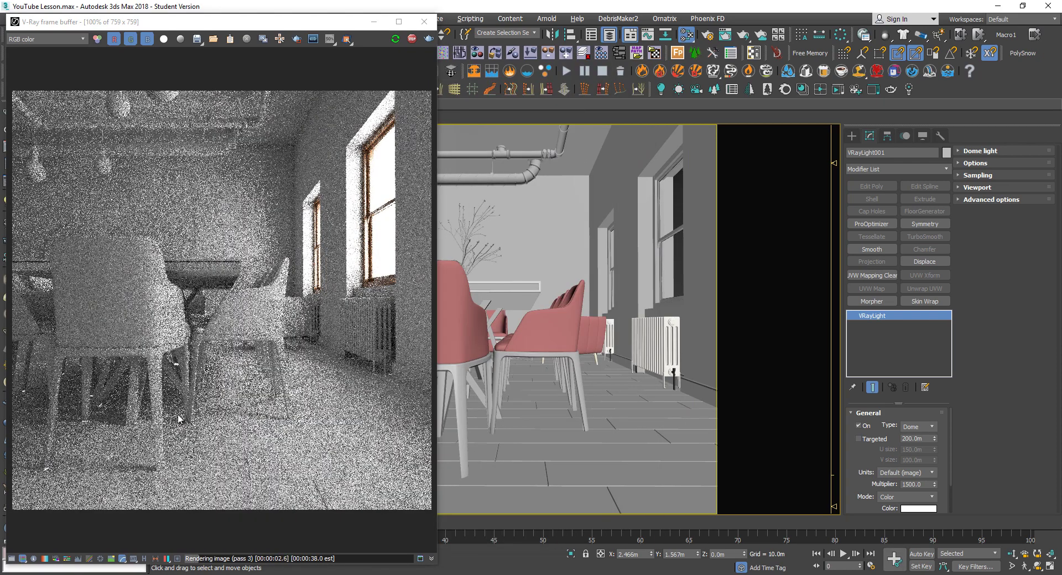
Examine the noise and shadows around the chair legs and floor in the interactive render, then restore the full image
scroll(281, 431, up, 2)
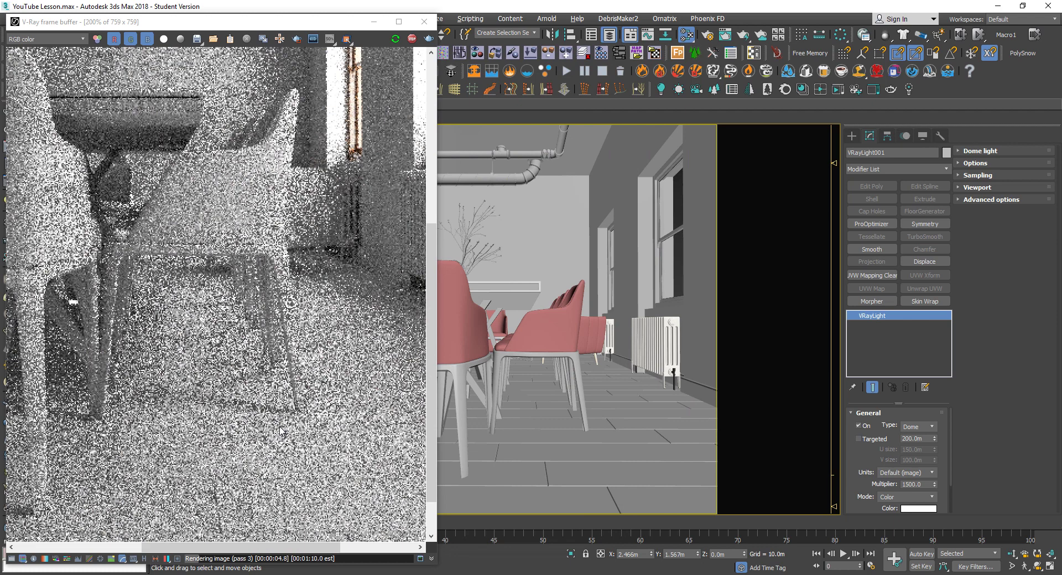
scroll(281, 431, down, 2)
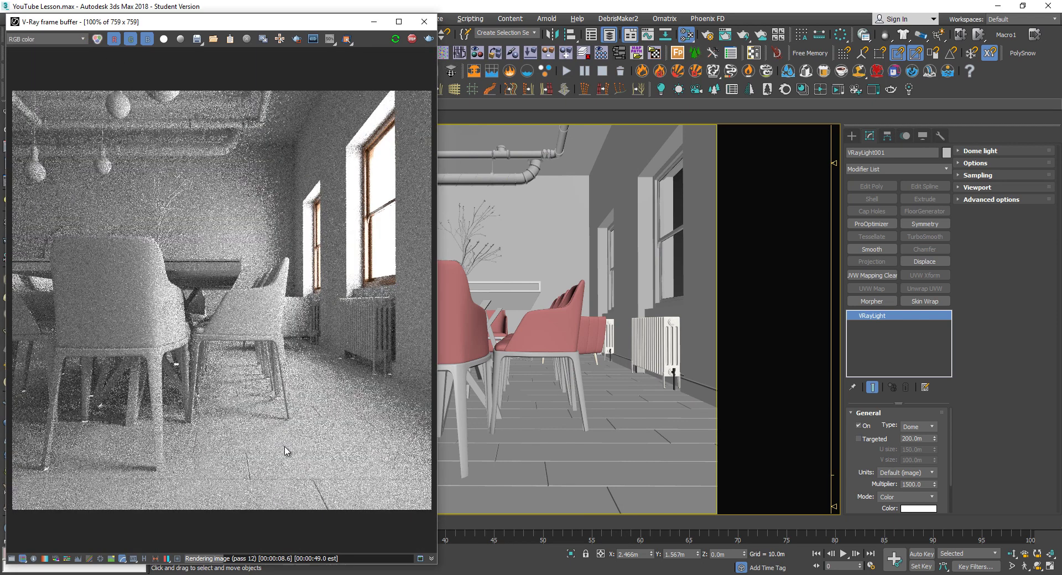
scroll(293, 424, up, 2)
scroll(286, 401, up, 1)
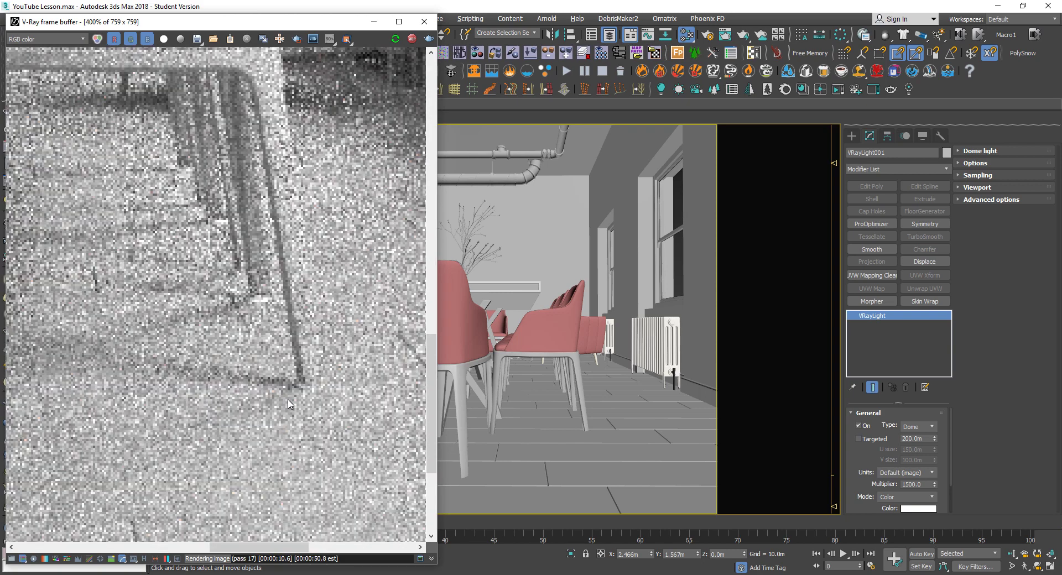
scroll(288, 404, down, 1)
scroll(287, 404, down, 1)
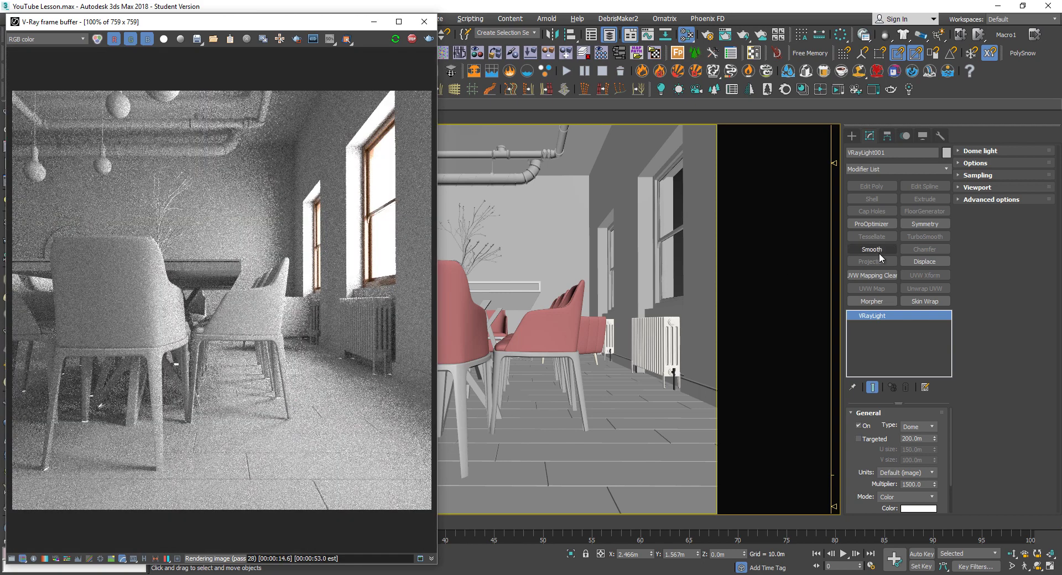
middle_click(567, 238)
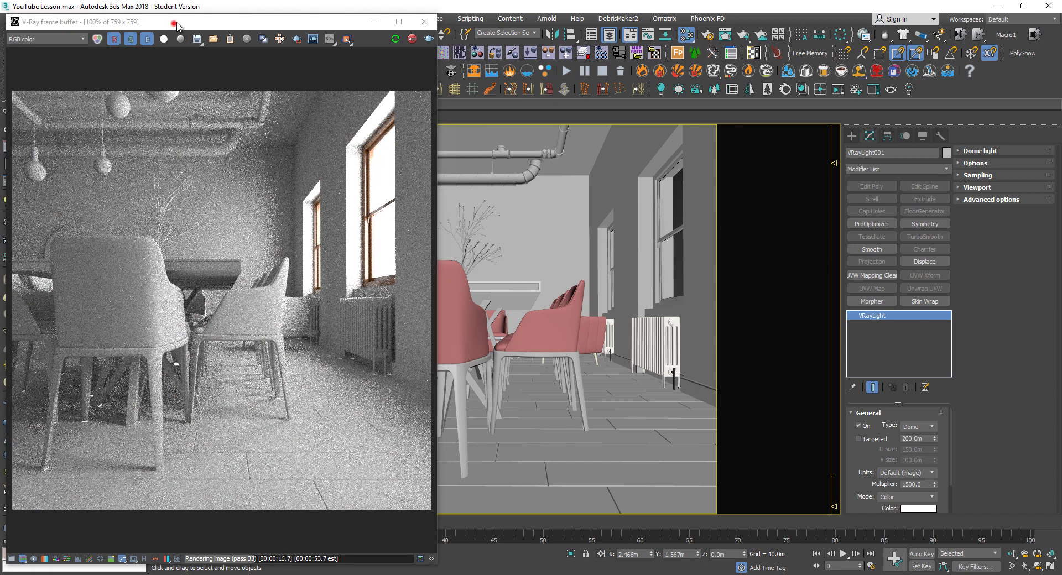
Move the frame buffer off the Layer Explorer, filter the list to lights only, and expand the 0 (default) layer to select VRayLight001
drag(177, 25, 318, 23)
click(38, 174)
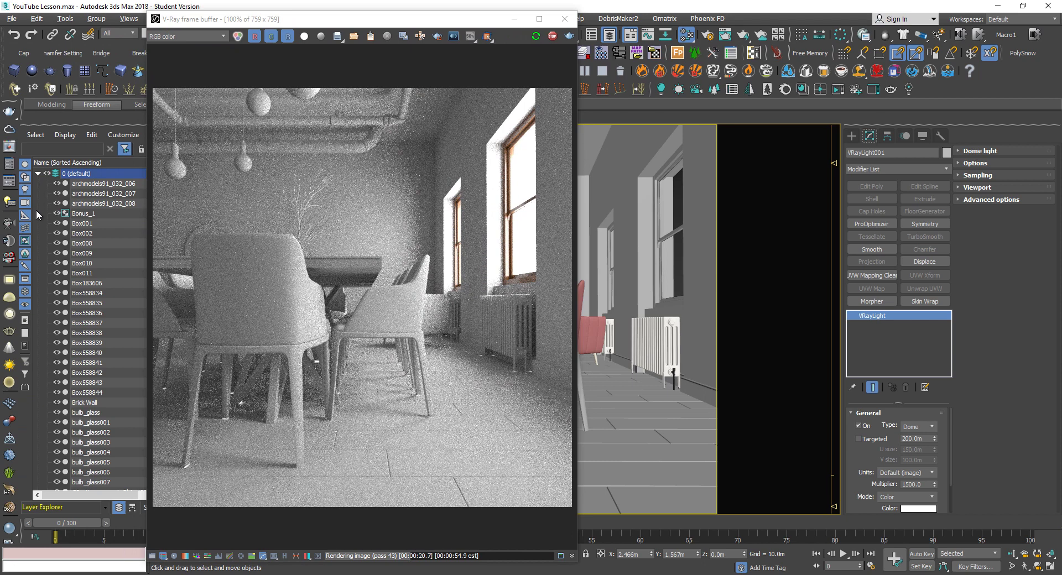
click(25, 333)
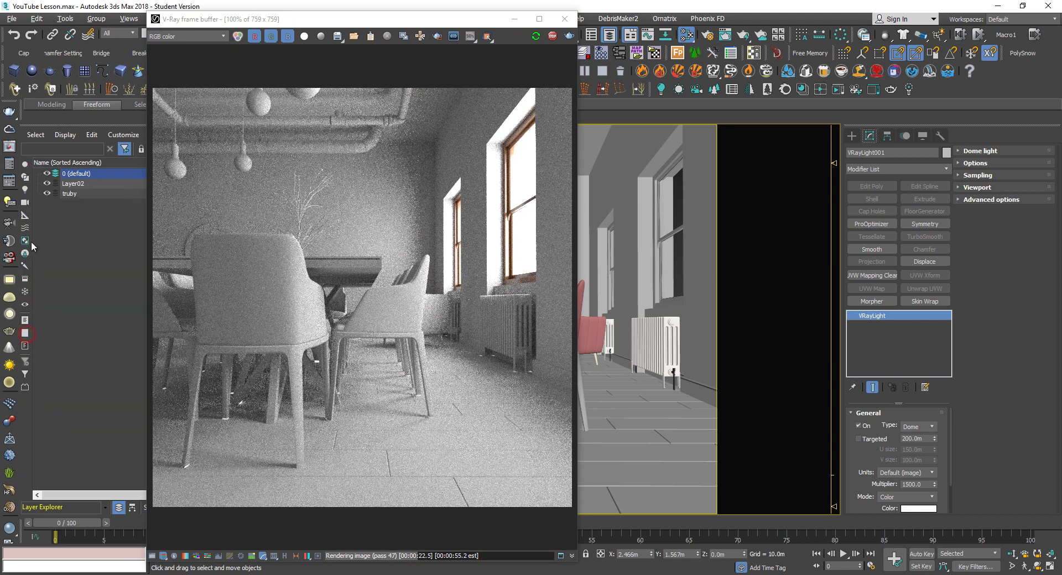
click(25, 190)
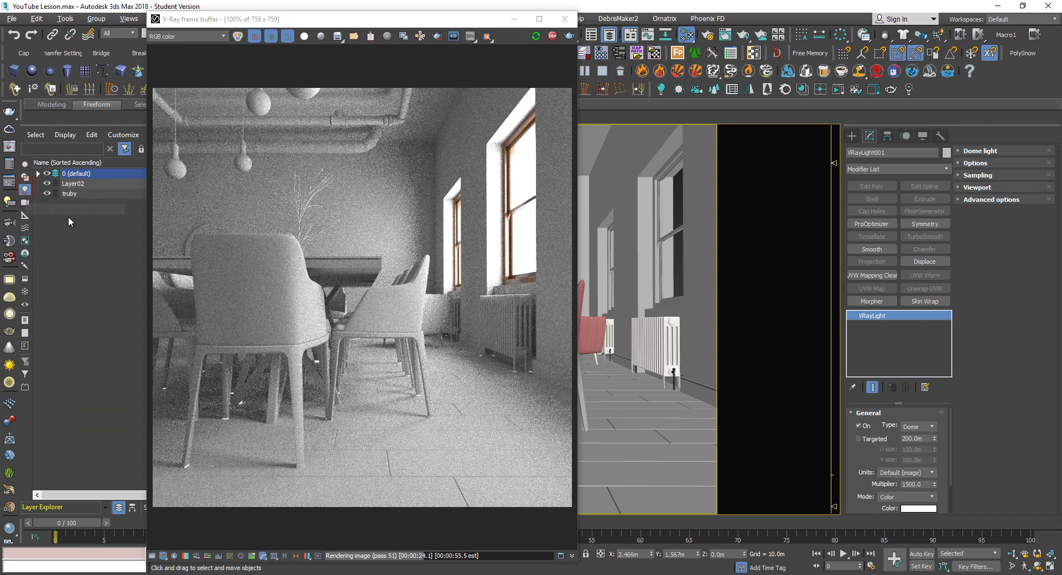
click(37, 173)
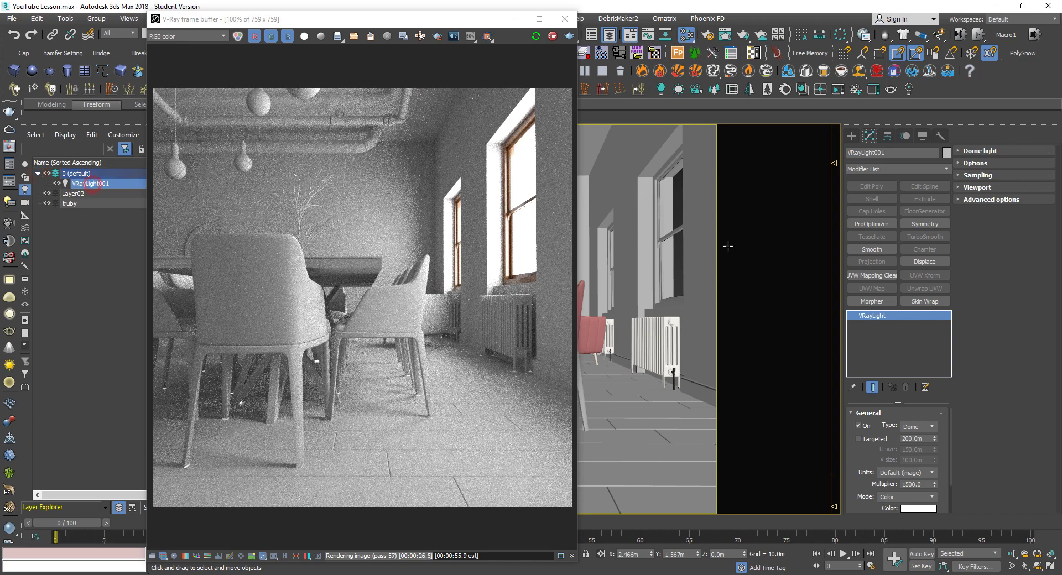
Expand the dome light's Options, Viewport, Sampling, Advanced options and Dome light settings and review them
drag(857, 447, 852, 390)
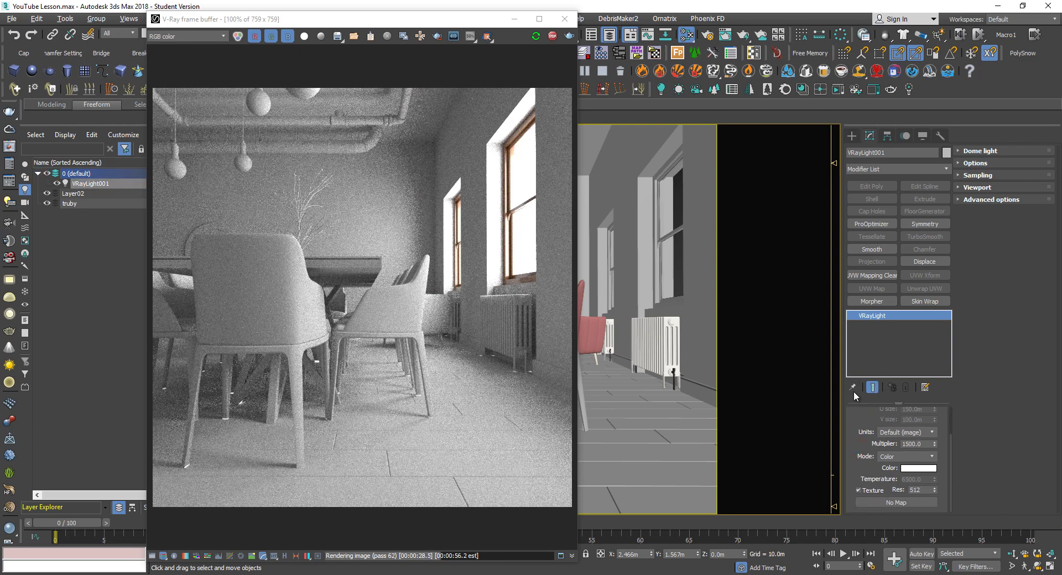
click(976, 164)
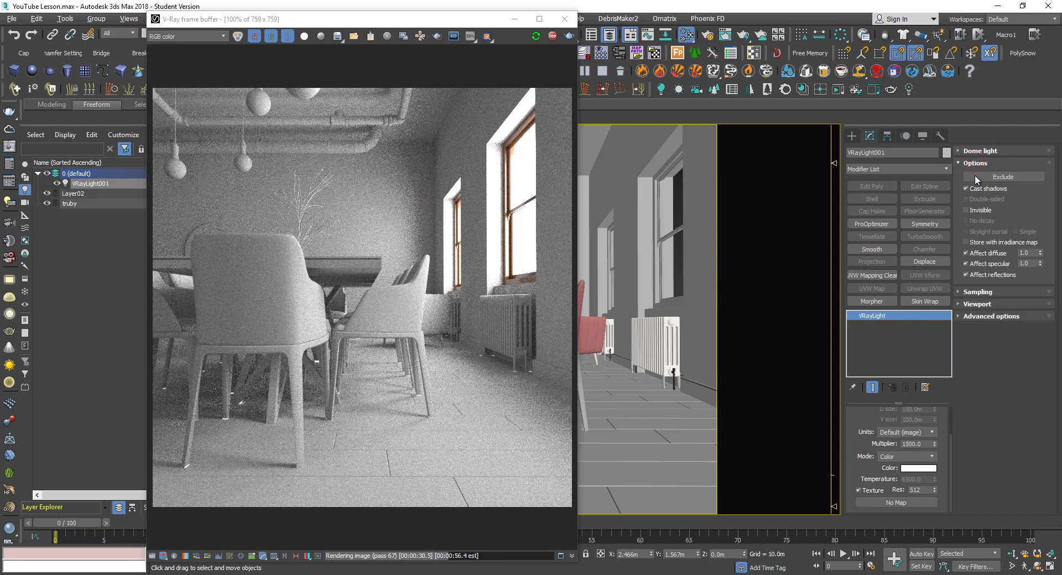
click(965, 305)
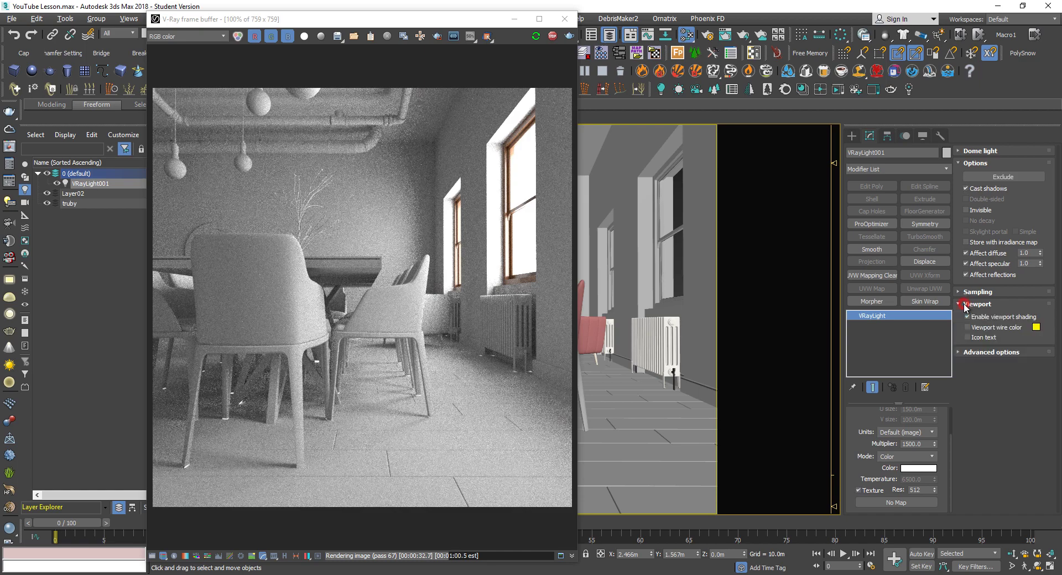
click(968, 292)
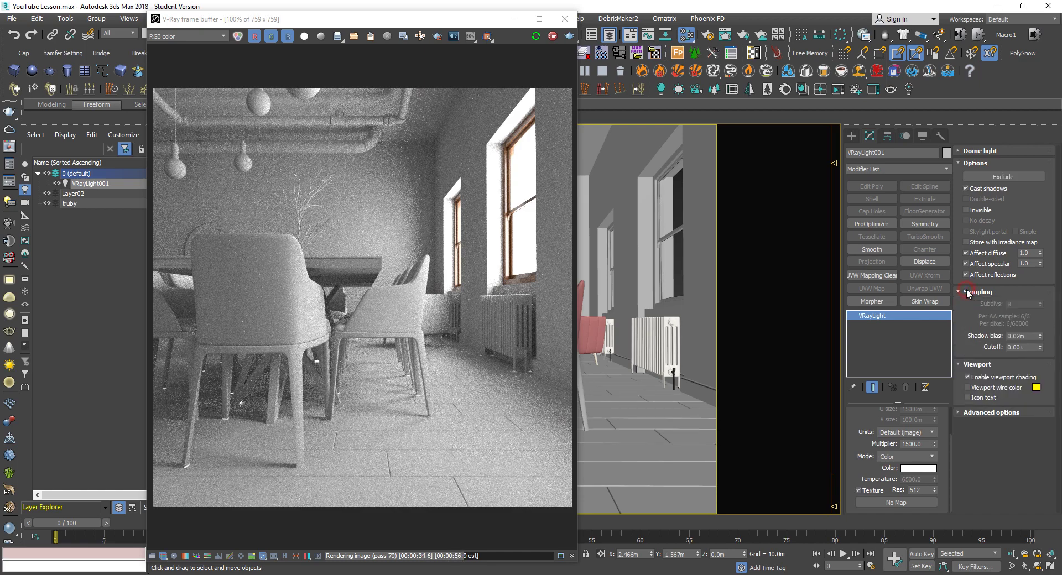
click(988, 413)
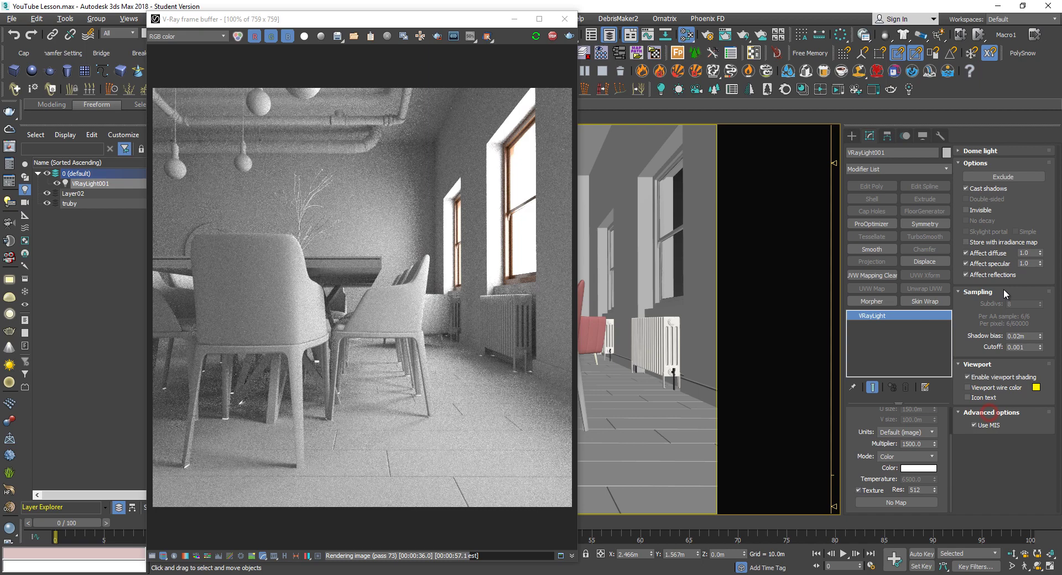
click(979, 152)
scroll(865, 442, up, 2)
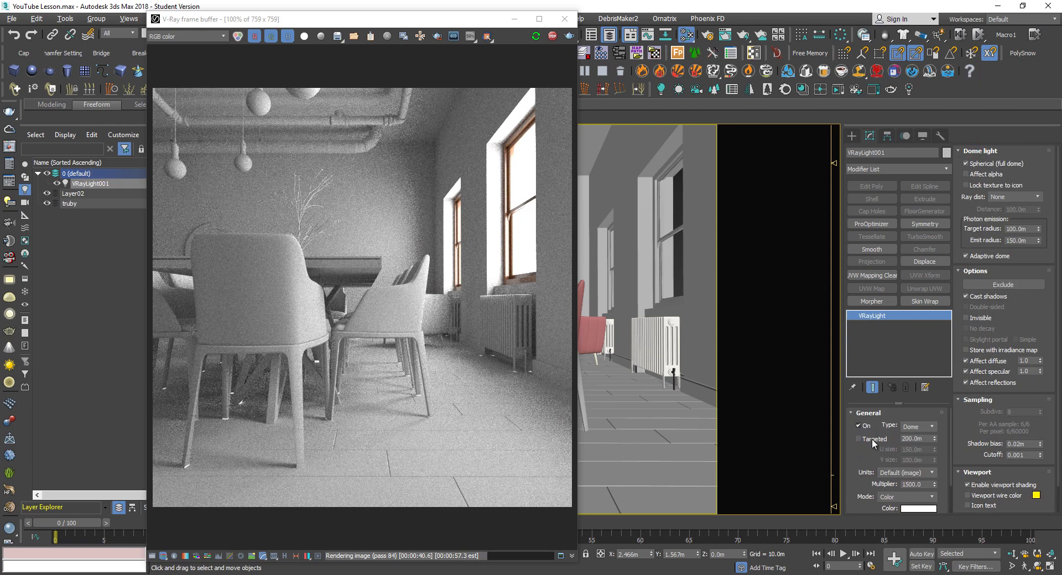
scroll(905, 486, down, 1)
scroll(982, 441, down, 2)
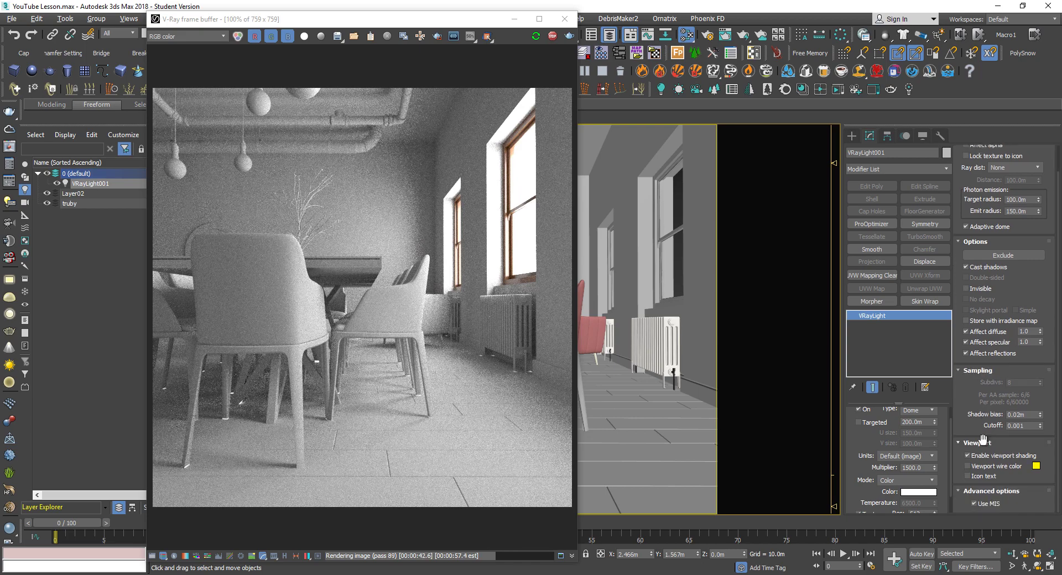
scroll(981, 442, up, 2)
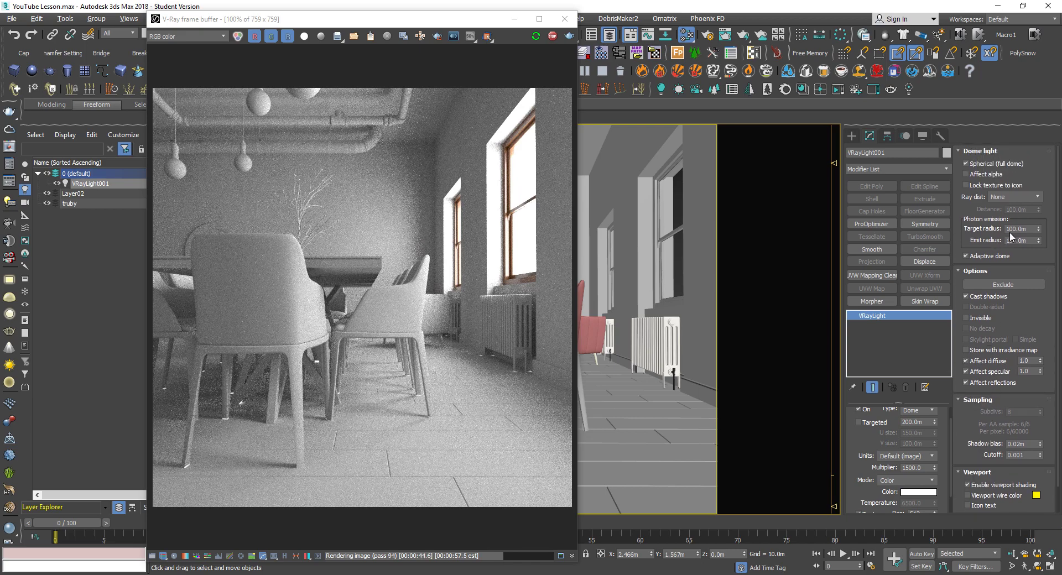
Disable Adaptive dome, compare the interactive render in the RGB color channel, and enable Adaptive dome again
mouse_move(971, 256)
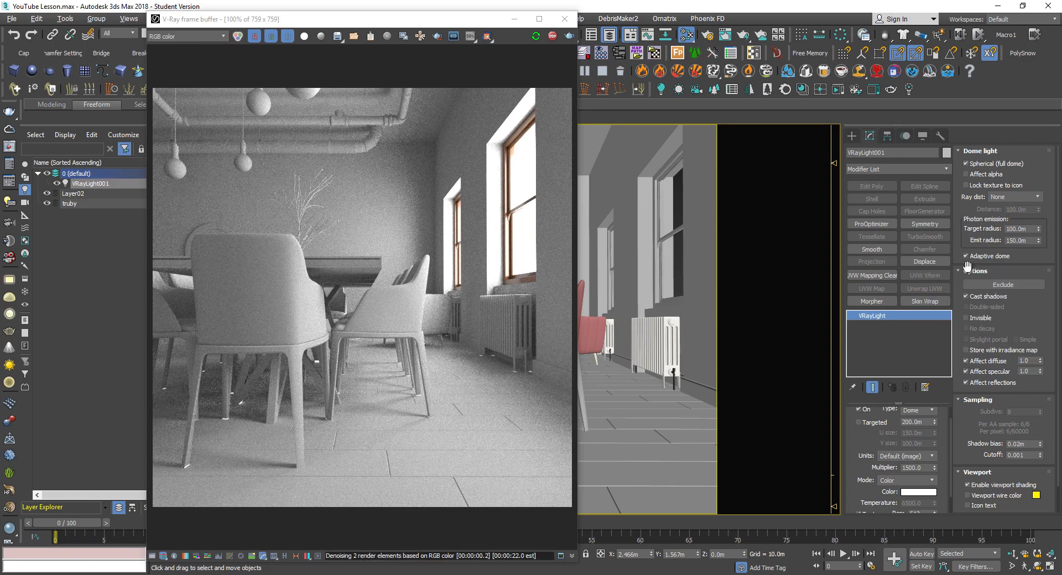
click(965, 256)
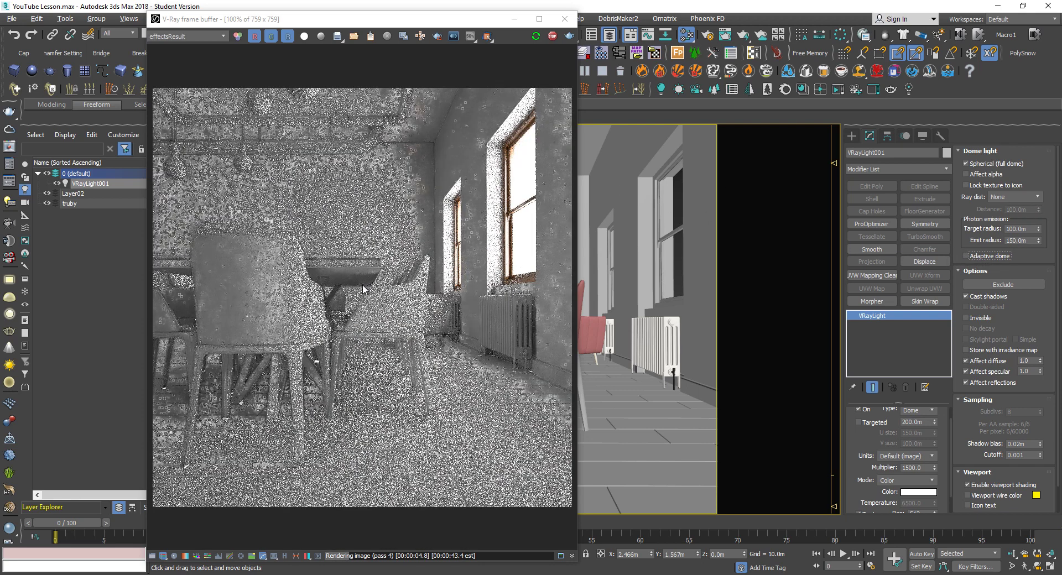
click(238, 36)
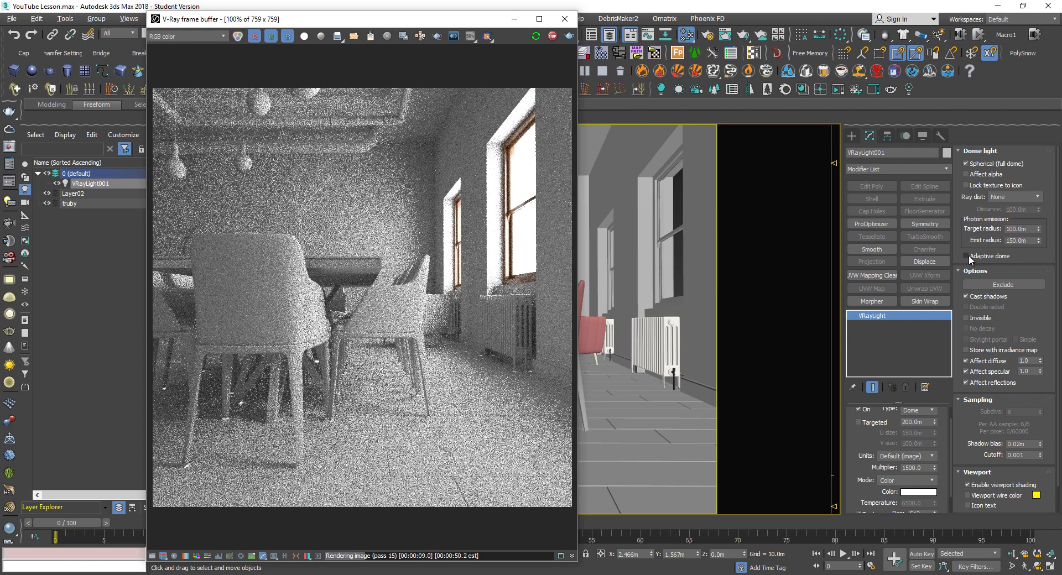
click(966, 256)
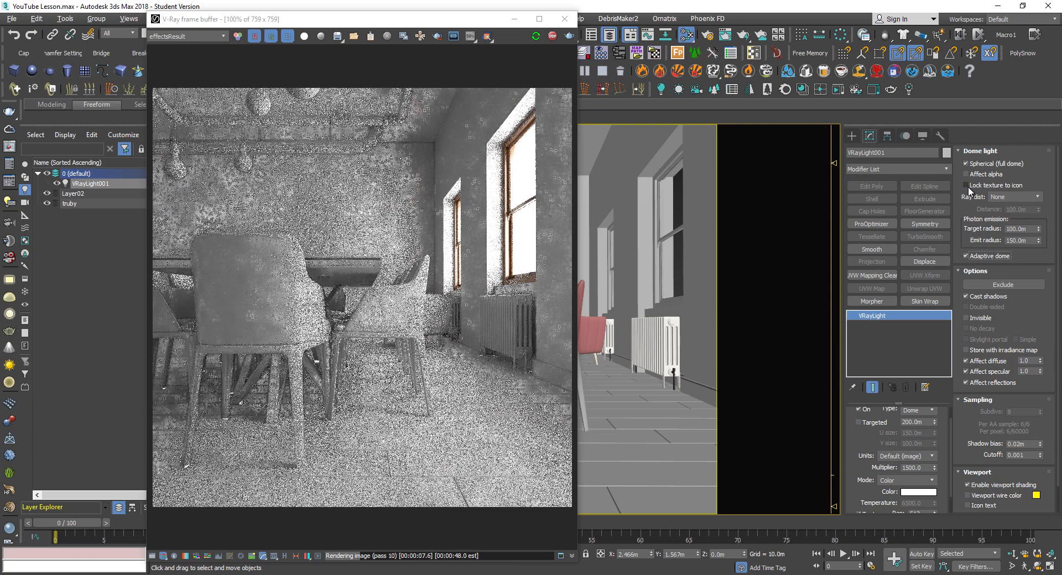
Enable Lock texture to icon on the dome light and move the frame buffer clear of the camera view
click(967, 186)
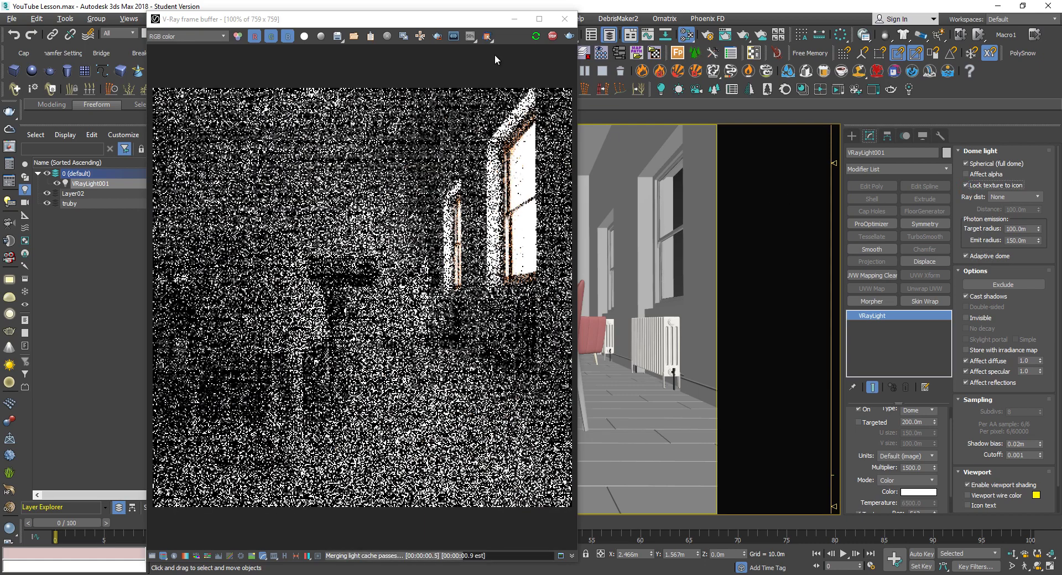
drag(460, 26, 322, 18)
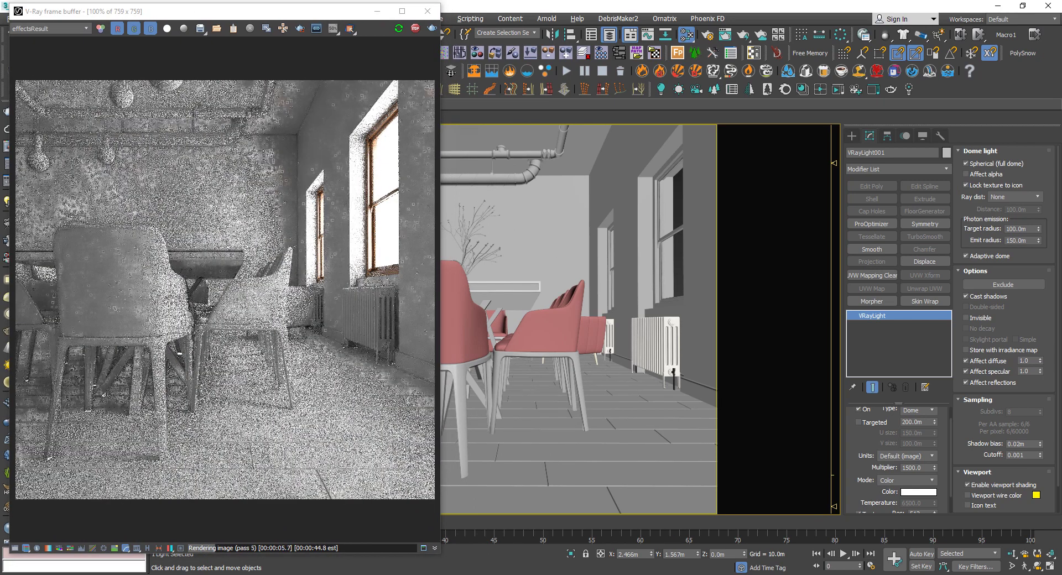
Set the scene's environment background color to red and put the Slate Material Editor out of the way
drag(0, 68, 671, 325)
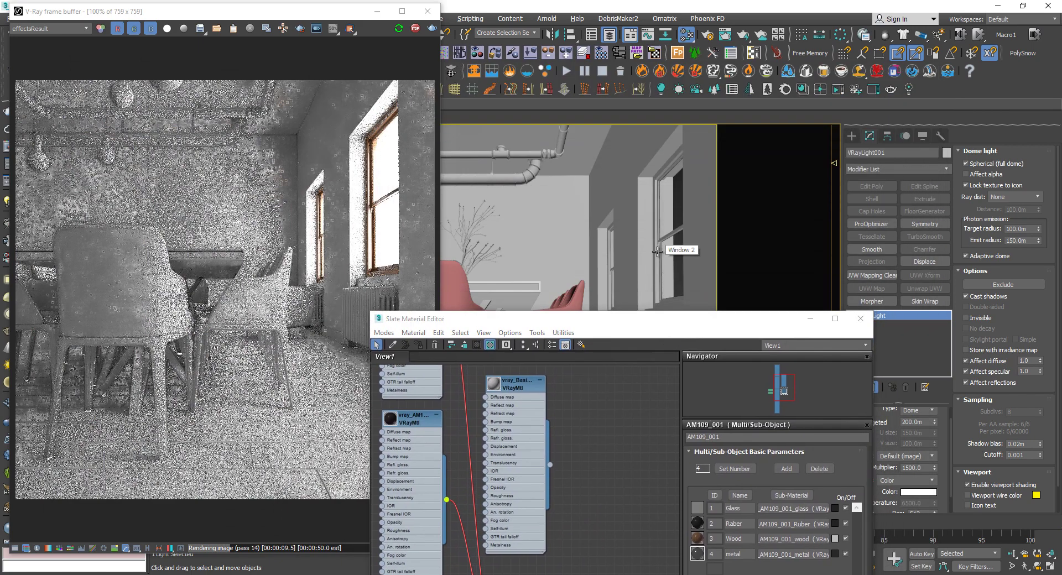
key(8)
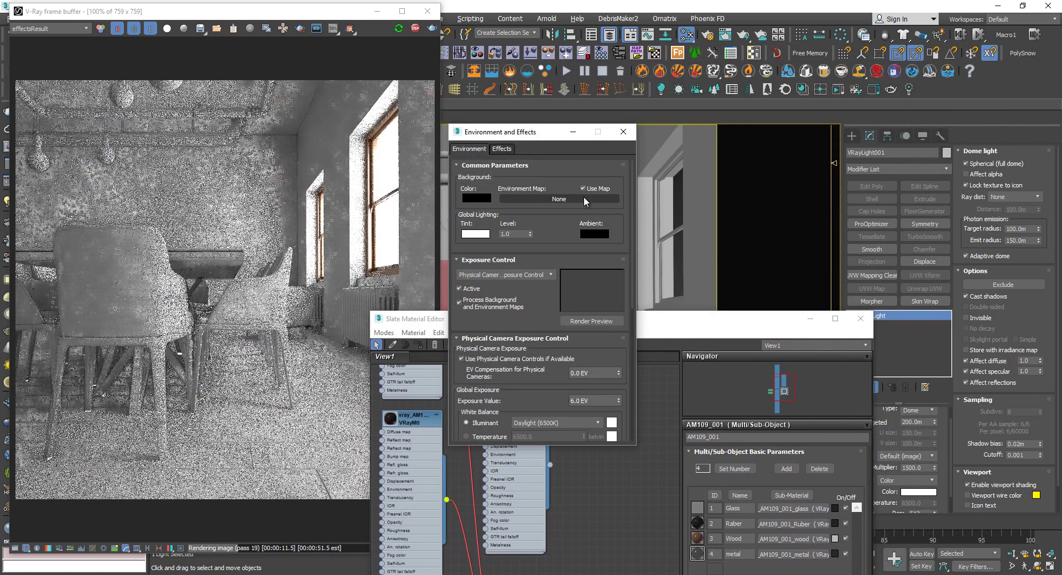
click(485, 199)
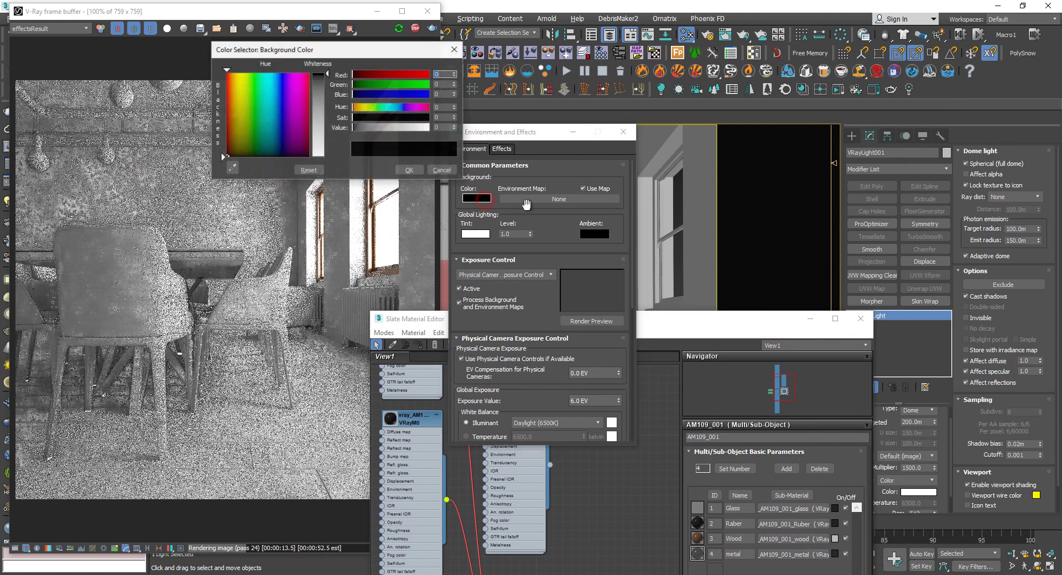
drag(396, 73, 476, 83)
click(410, 170)
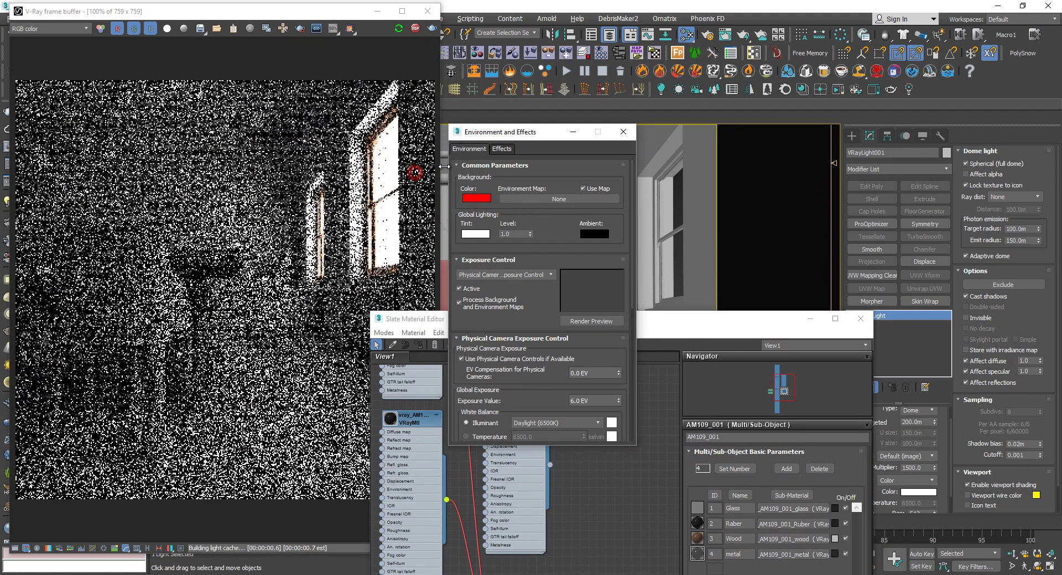
drag(540, 134, 656, 76)
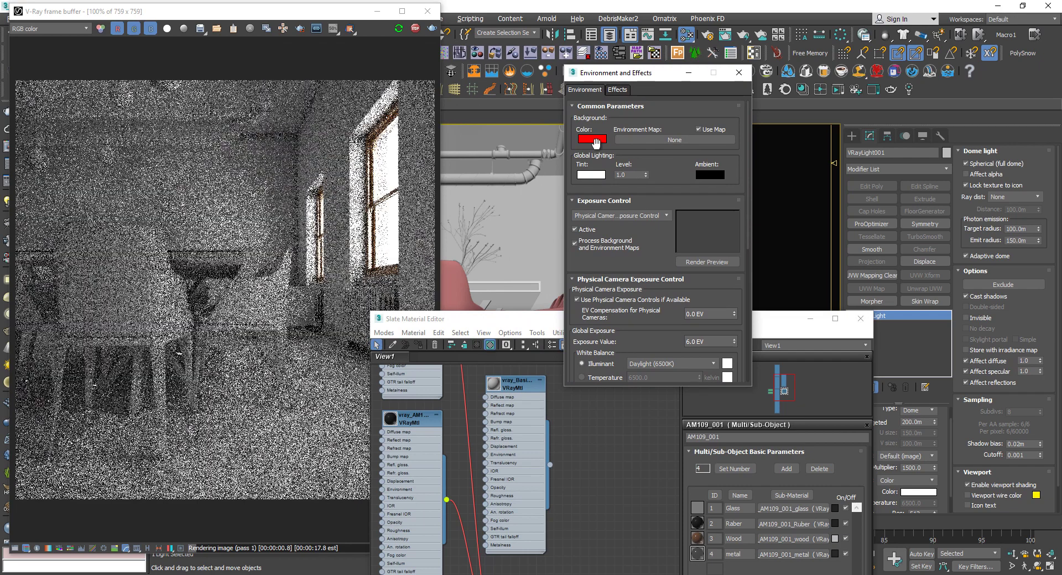
click(823, 319)
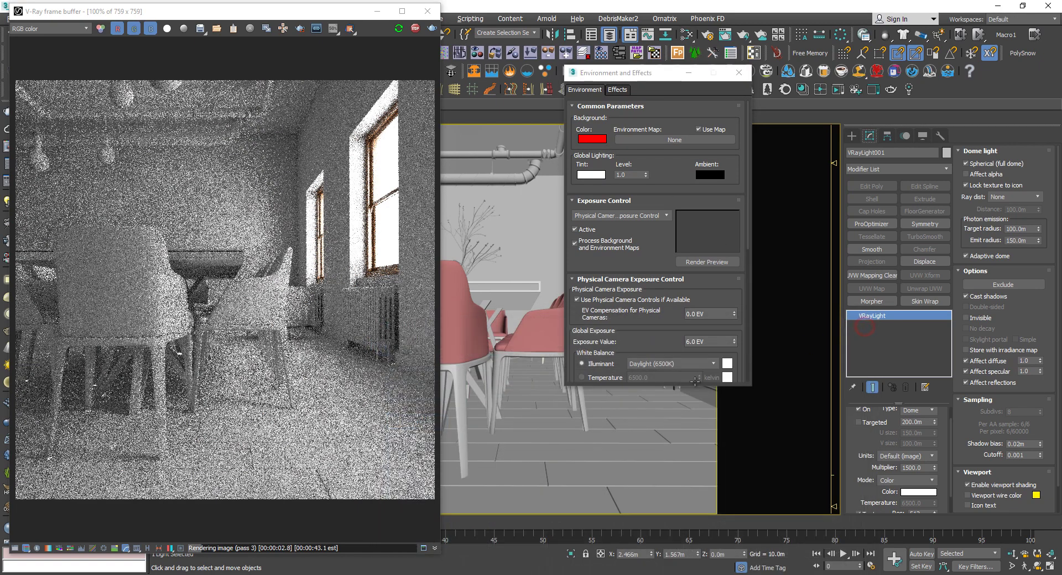
Switch to Photoshop and paint a nearly horizontal red line across the lower part of the blank canvas
key(super)
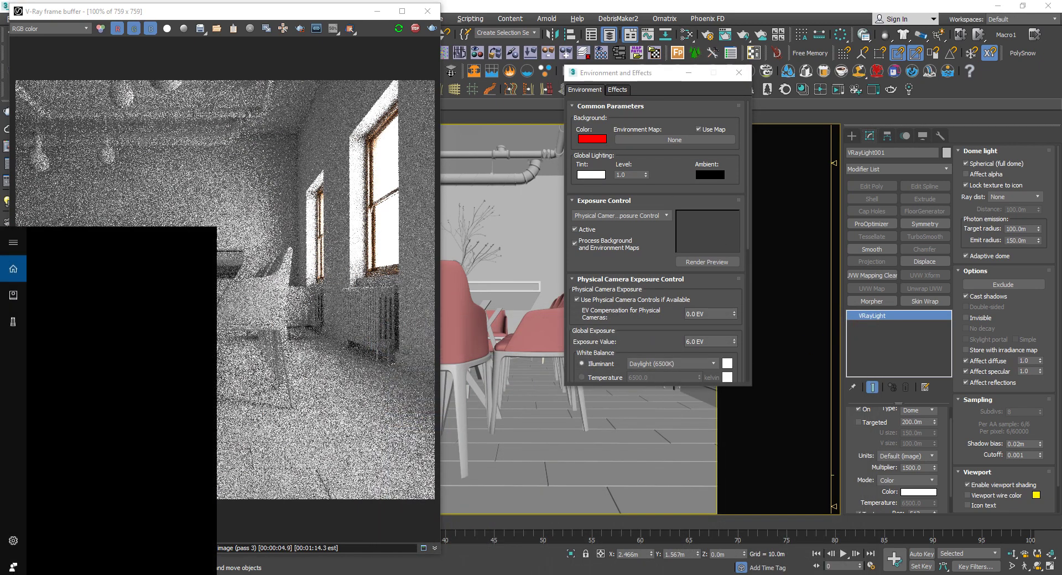
text(phot)
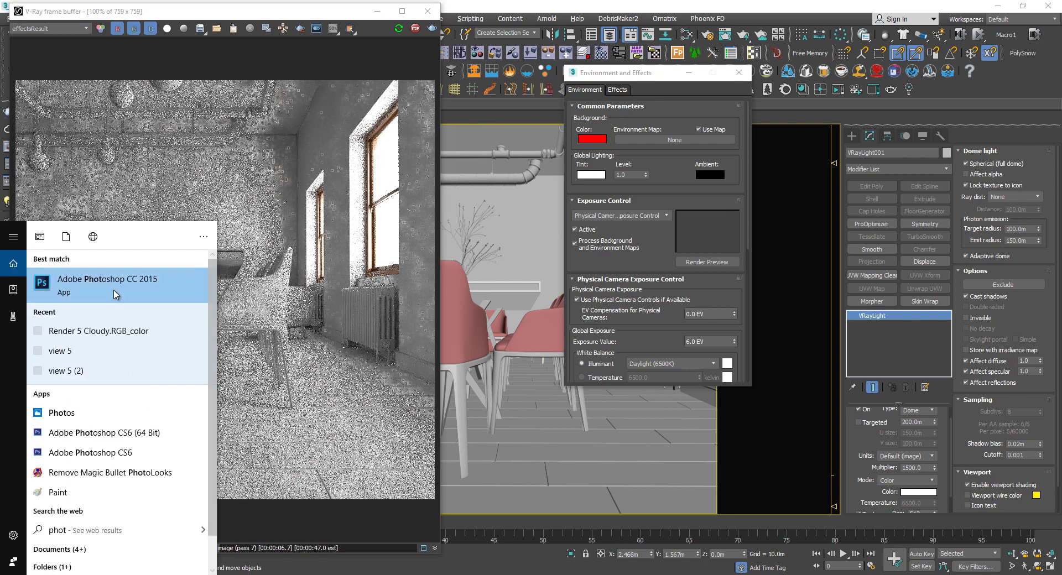
click(112, 288)
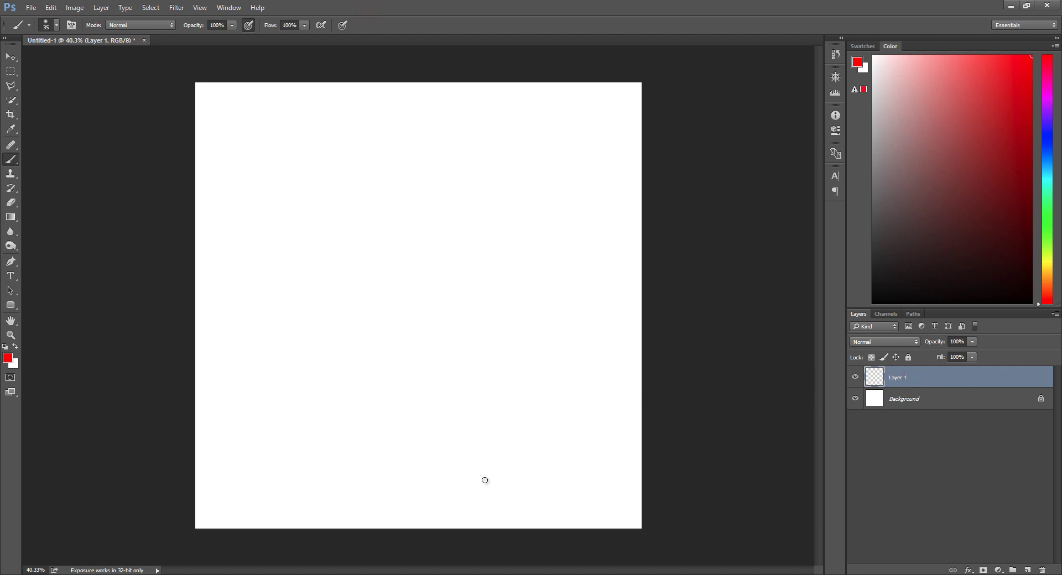
drag(581, 414, 258, 429)
key(ctrl+z)
drag(594, 424, 238, 411)
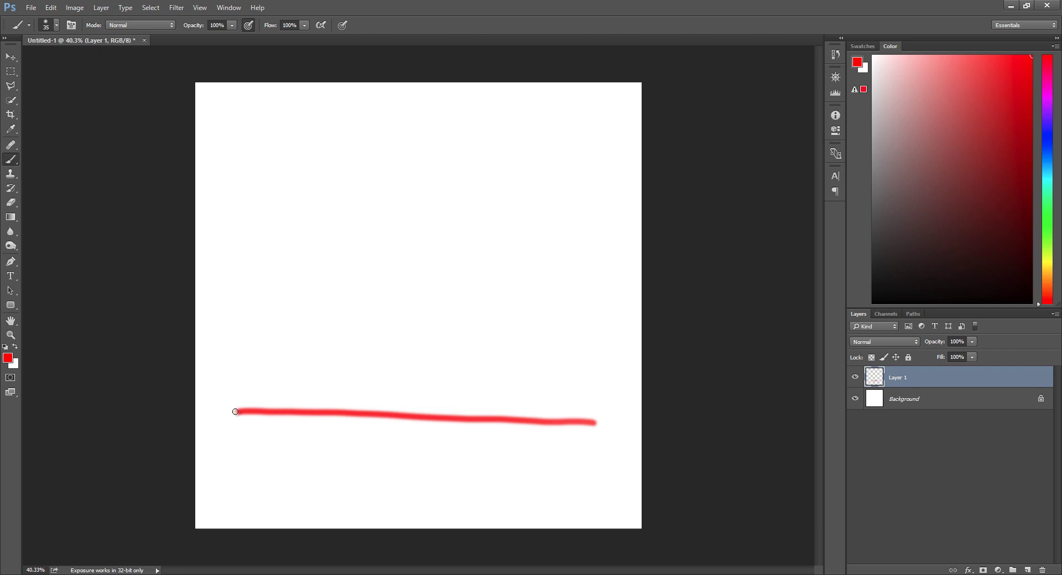
Set the foreground color to blue and paint a dome-shaped arc joining both ends of the red line
click(15, 348)
click(7, 357)
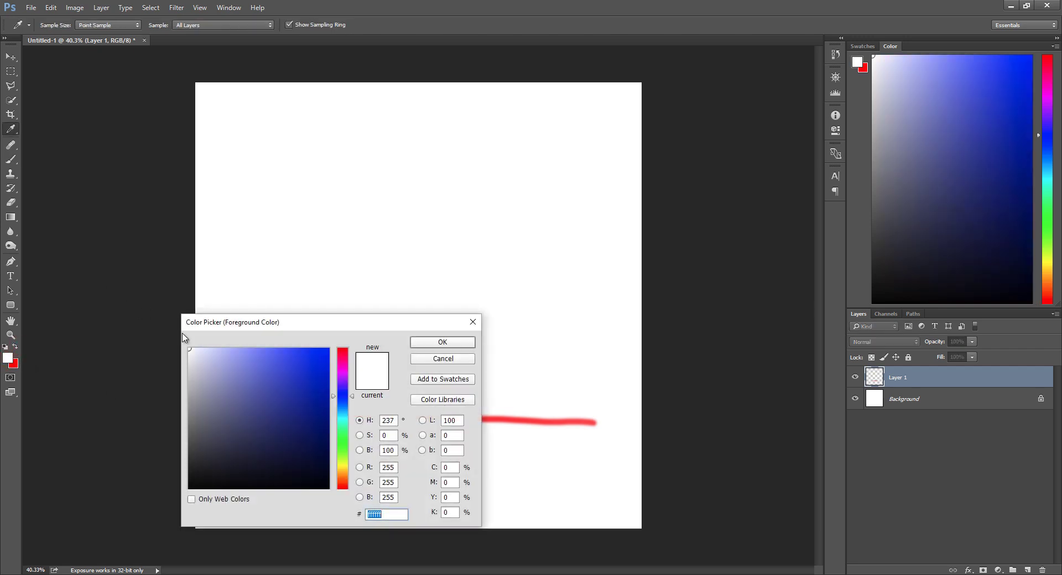
drag(284, 359, 330, 363)
click(429, 343)
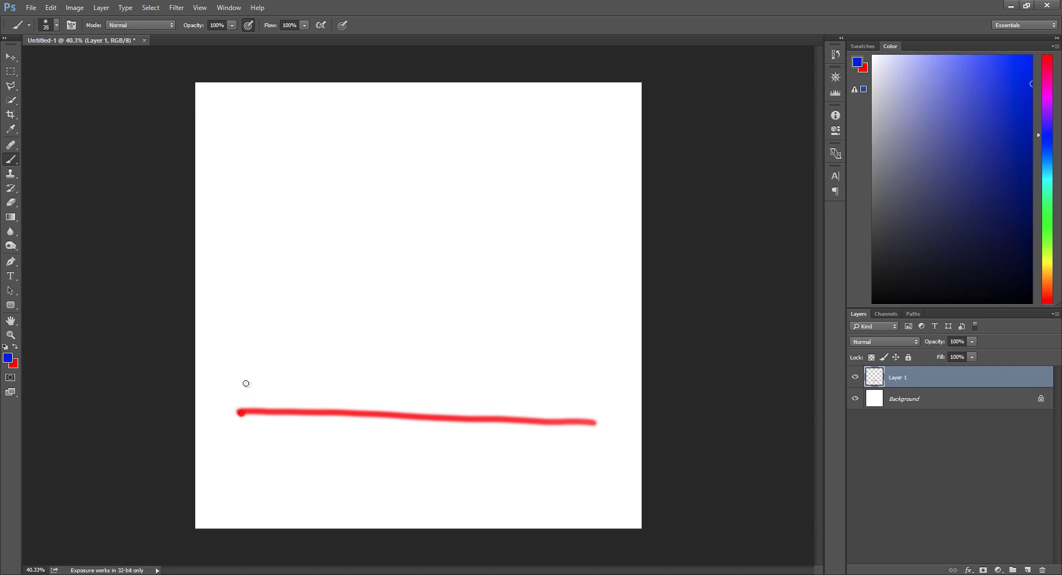
mouse_move(239, 411)
mouse_down()
mouse_move(291, 318)
mouse_move(420, 308)
mouse_move(523, 365)
mouse_move(560, 407)
mouse_up()
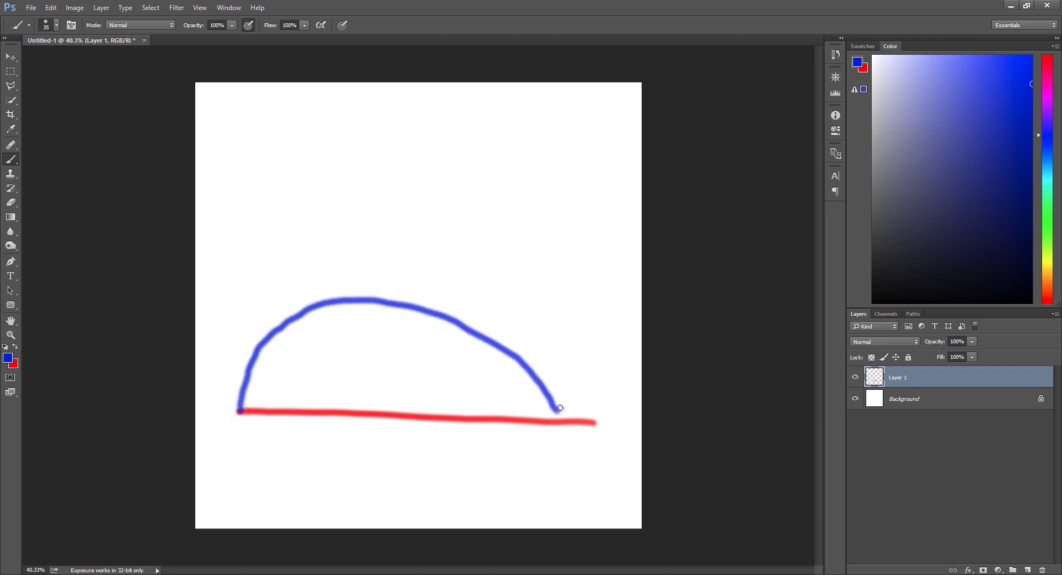
key(ctrl+z)
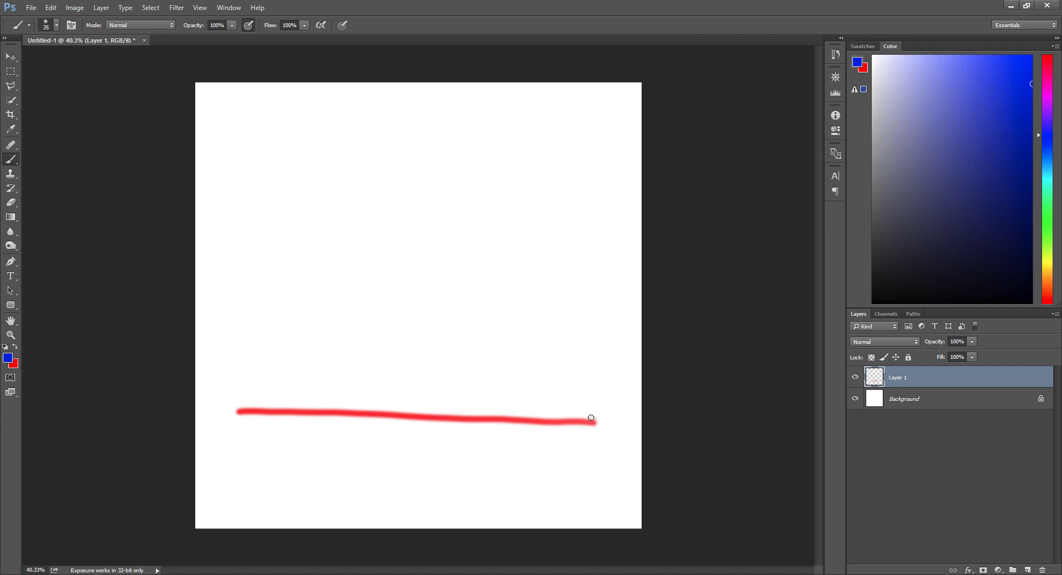
mouse_move(595, 422)
mouse_down()
mouse_move(309, 298)
mouse_move(245, 376)
mouse_move(236, 409)
mouse_up()
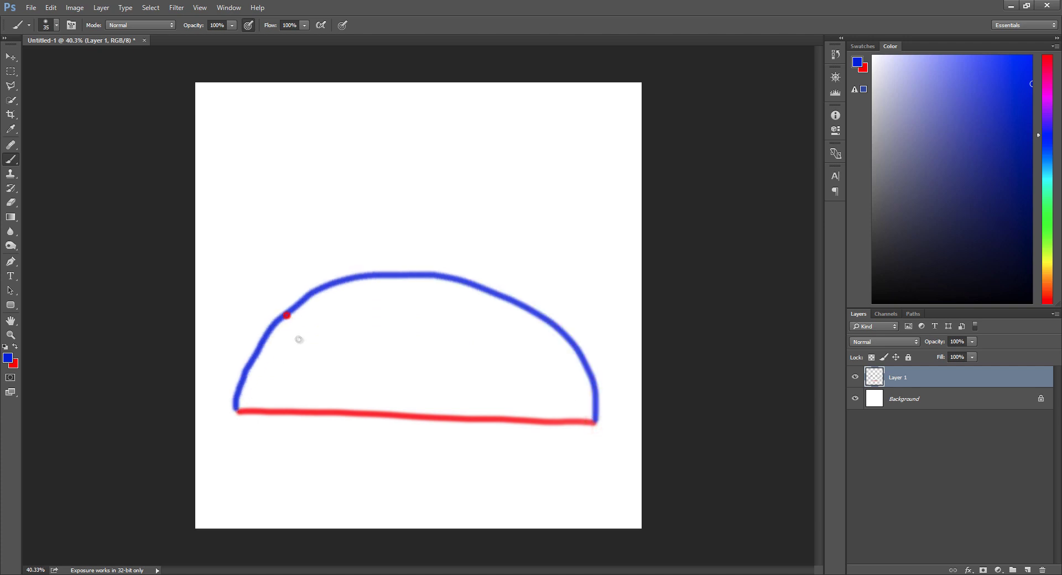
Paint four small blue arrows pointing inward from the blue arc
mouse_move(287, 314)
mouse_down()
mouse_move(300, 339)
mouse_move(301, 329)
mouse_up()
mouse_move(337, 282)
mouse_down()
mouse_move(340, 313)
mouse_move(349, 299)
mouse_up()
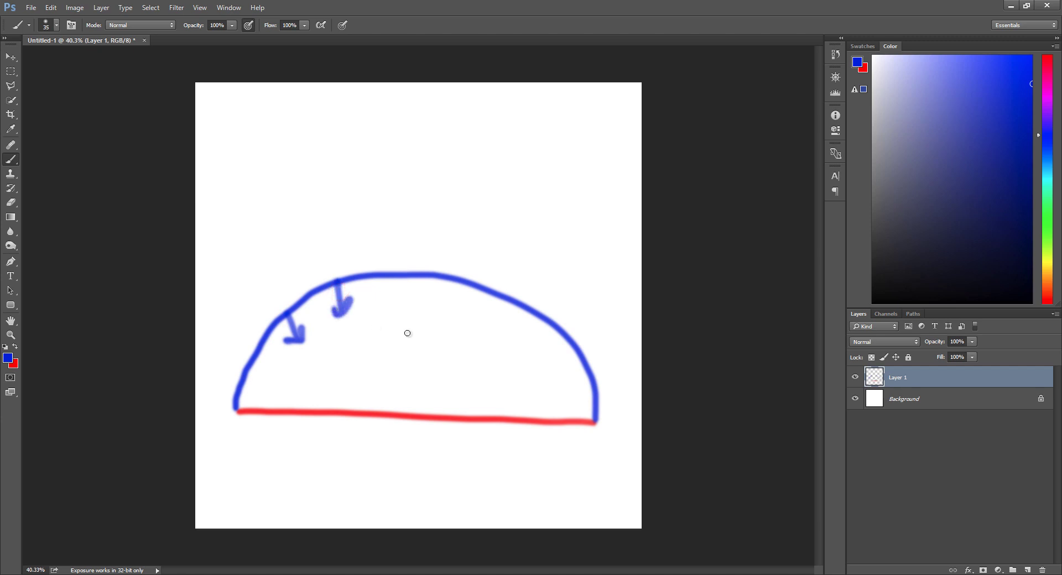
mouse_move(450, 279)
mouse_down()
mouse_move(424, 305)
mouse_move(444, 306)
mouse_up()
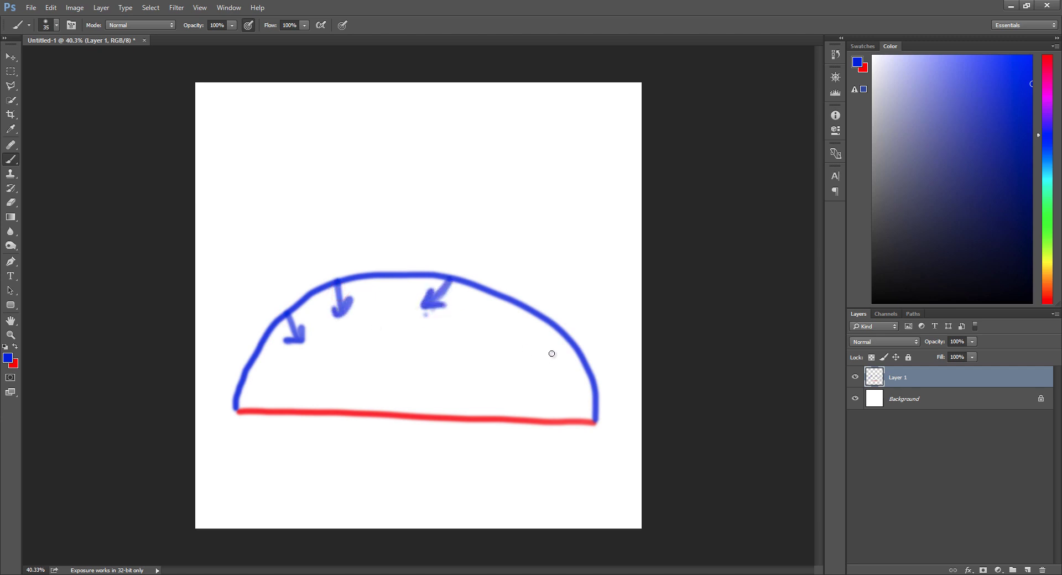
drag(561, 327, 531, 336)
mouse_move(536, 326)
mouse_down()
mouse_move(529, 336)
mouse_move(541, 345)
mouse_up()
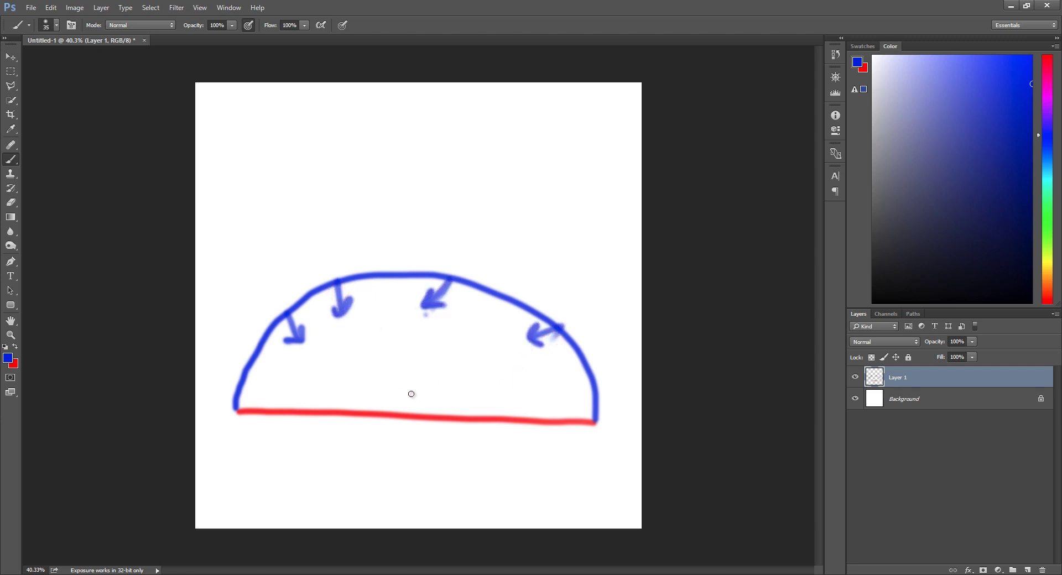
Paint a smaller red arc inside the blue one and label it "dome" with a leader line
key(x)
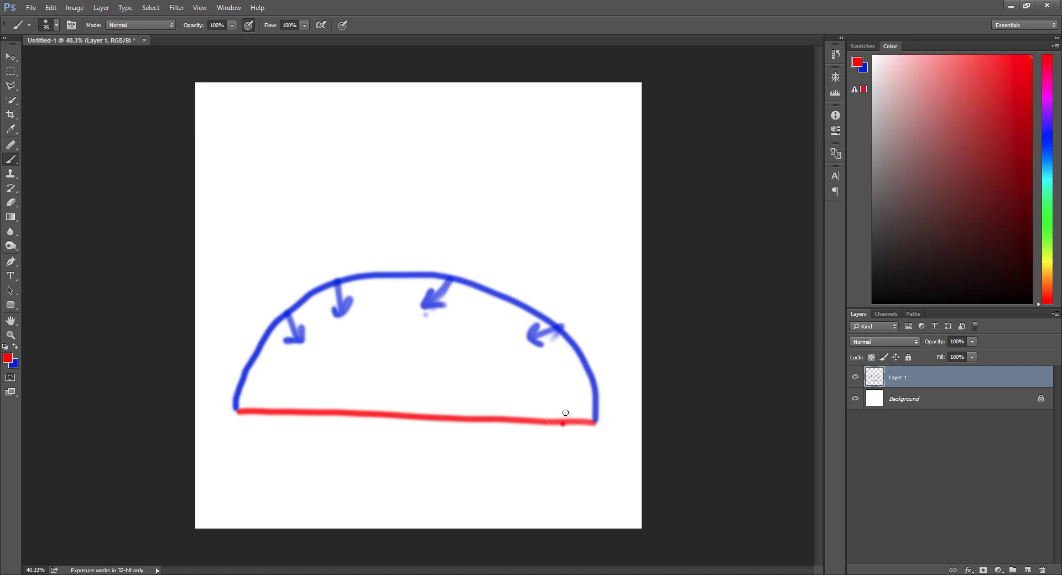
mouse_move(565, 413)
mouse_down()
mouse_move(545, 360)
mouse_move(486, 313)
mouse_move(398, 307)
mouse_move(314, 339)
mouse_move(237, 433)
mouse_up()
mouse_move(236, 480)
mouse_down()
mouse_move(220, 477)
mouse_move(234, 479)
mouse_up()
mouse_move(233, 449)
mouse_down()
mouse_move(242, 485)
mouse_move(253, 470)
mouse_up()
drag(265, 467, 292, 463)
mouse_move(302, 458)
mouse_down()
mouse_move(319, 449)
mouse_move(323, 465)
mouse_up()
Paint a red arrow beside the blue arc and hand-letter the label "Envi" above it
click(252, 348)
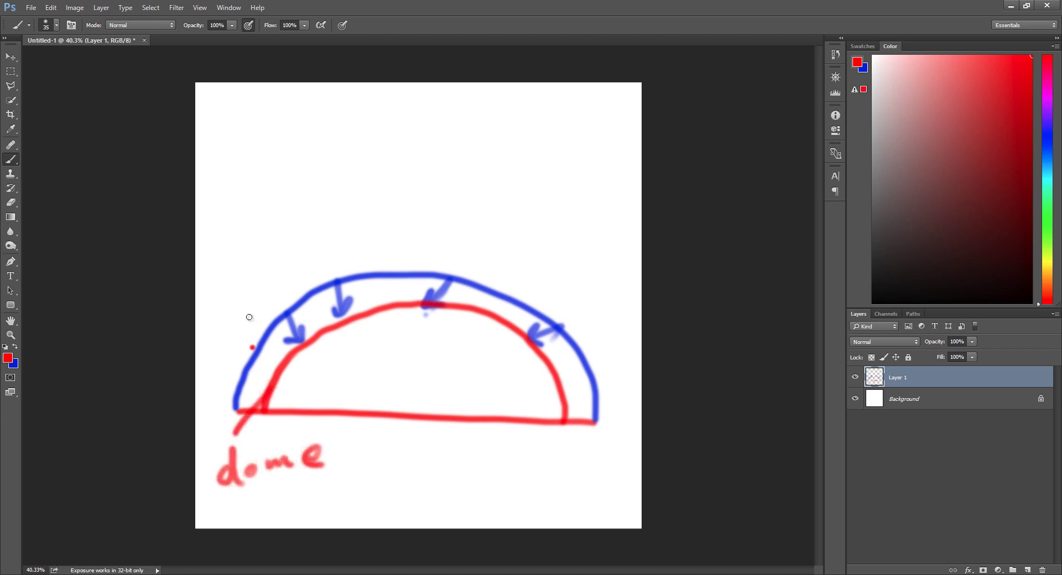
drag(252, 347, 244, 302)
drag(236, 320, 263, 311)
mouse_move(233, 259)
mouse_down()
mouse_move(221, 268)
mouse_move(254, 286)
mouse_move(275, 277)
mouse_up()
mouse_move(277, 267)
mouse_down()
mouse_move(292, 259)
mouse_move(307, 274)
mouse_up()
click(297, 245)
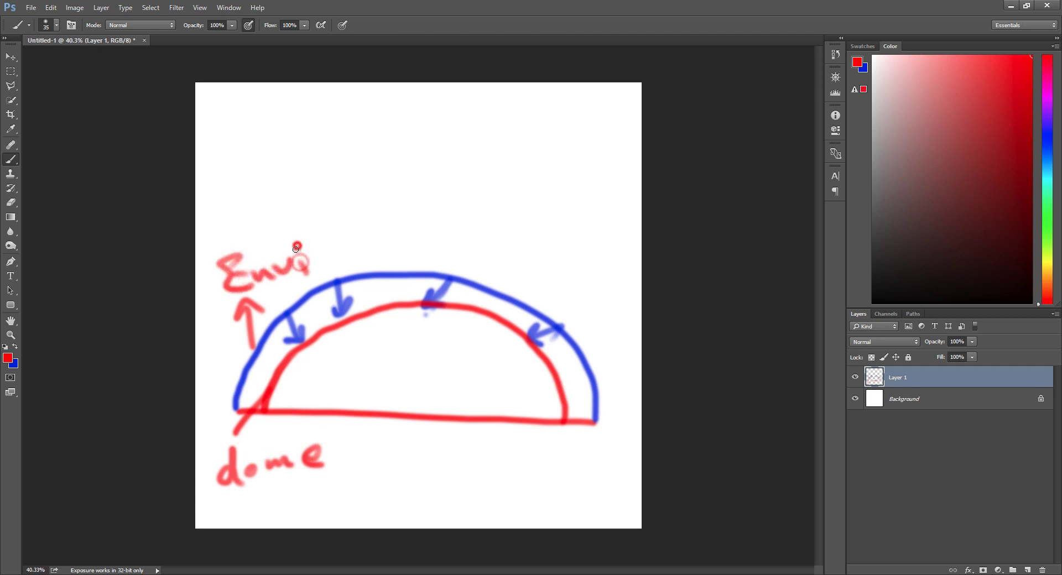
key(ctrl+z)
Paint four red arrows pointing inward from the inner red arc and return to 3ds Max
mouse_move(324, 320)
mouse_down()
mouse_move(303, 384)
mouse_move(291, 384)
mouse_up()
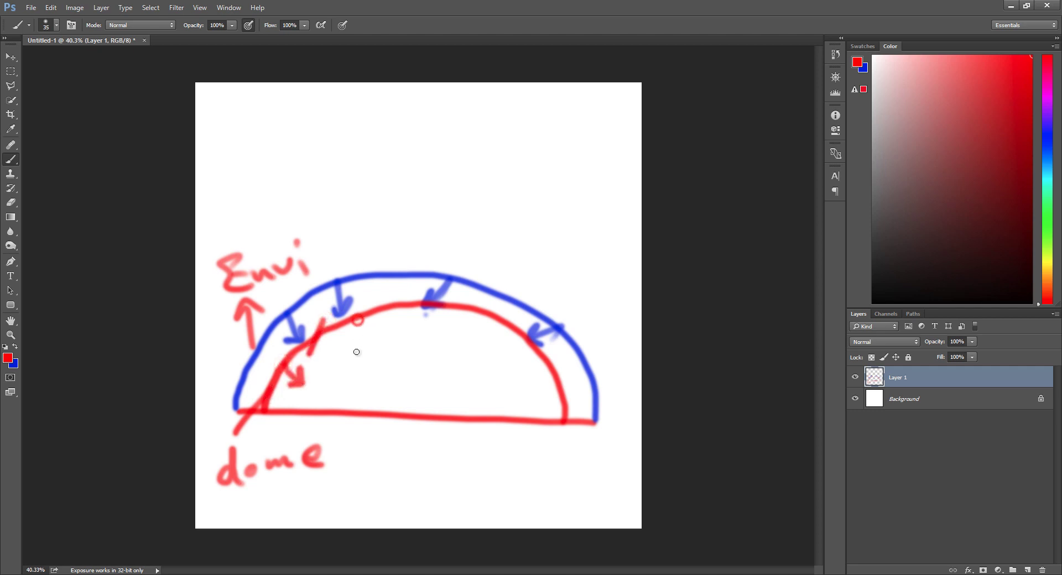
drag(358, 315, 358, 356)
drag(347, 340, 365, 338)
mouse_move(425, 310)
mouse_down()
mouse_move(405, 336)
mouse_move(414, 334)
mouse_up()
drag(513, 330, 476, 353)
drag(487, 341, 493, 357)
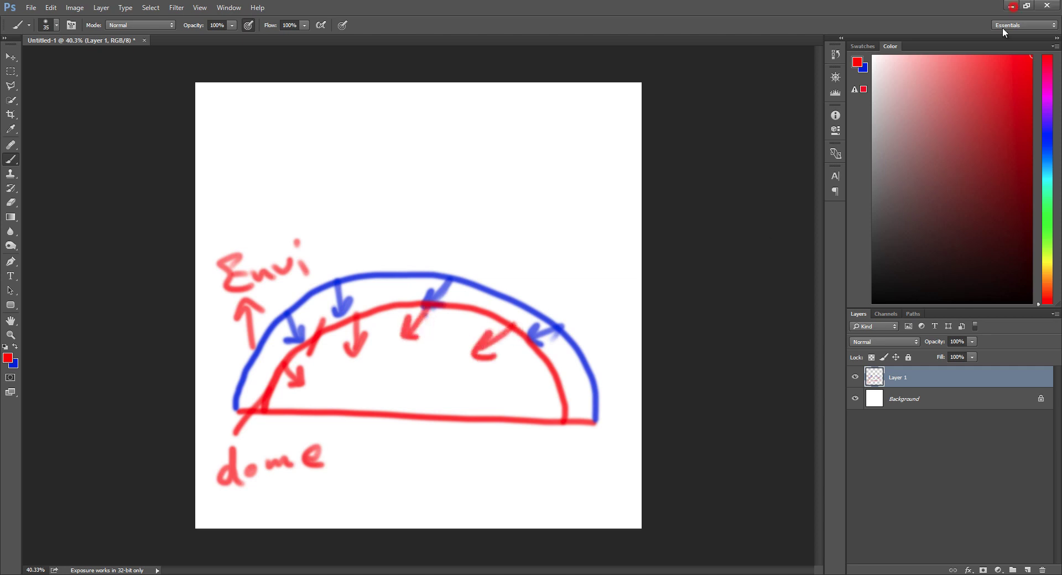
click(1013, 7)
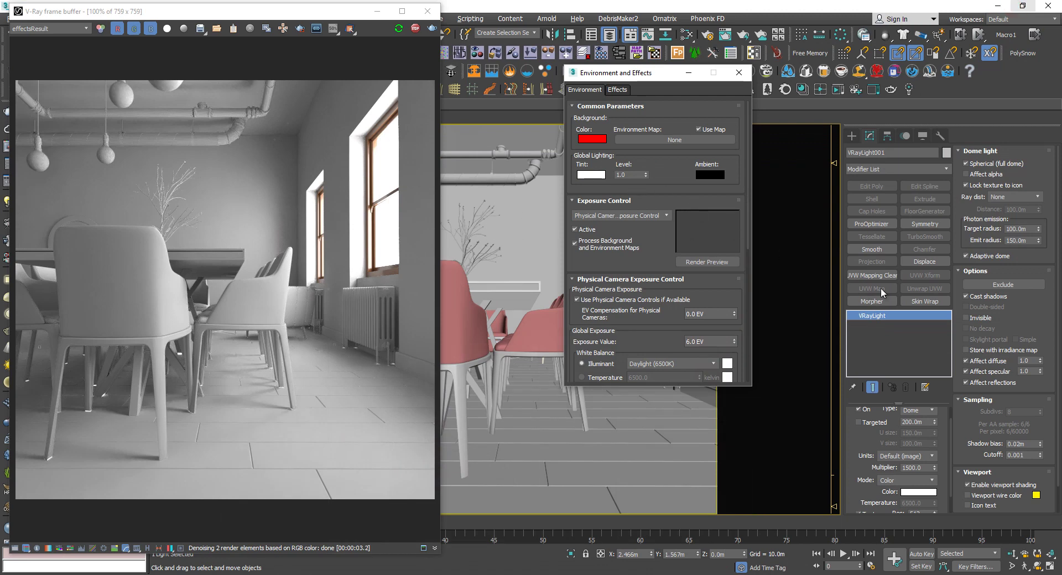
Enable Invisible on the dome light, compare the windows in the interactive render from another camera angle, and disable Invisible again
click(968, 320)
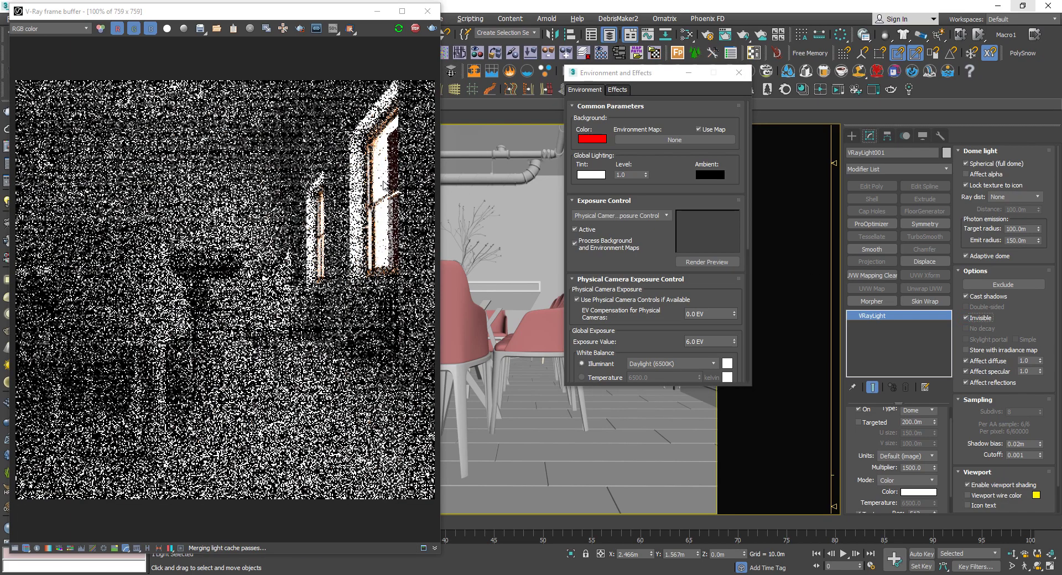
scroll(390, 183, up, 1)
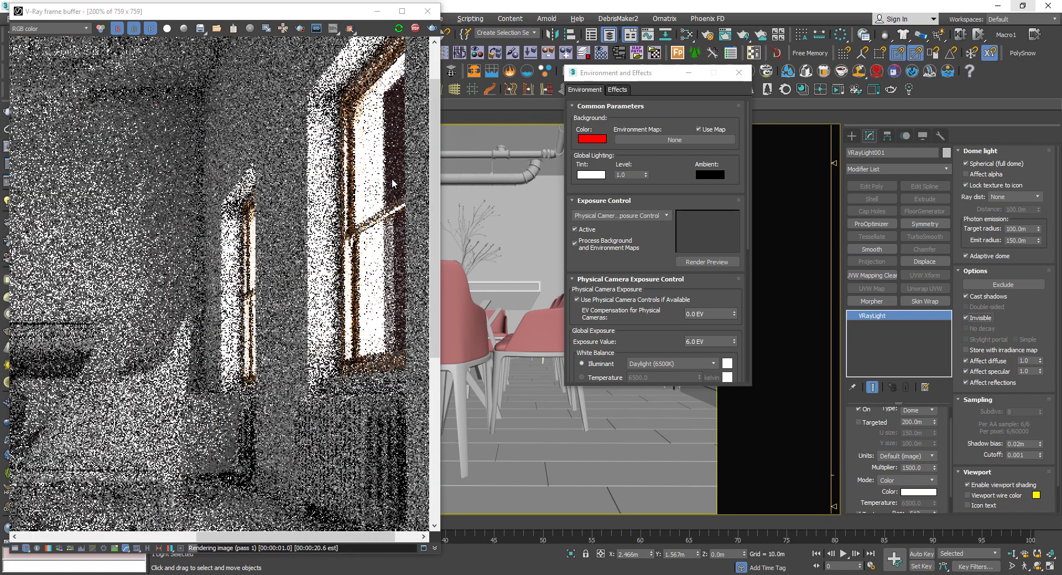
scroll(392, 182, up, 1)
scroll(395, 181, down, 2)
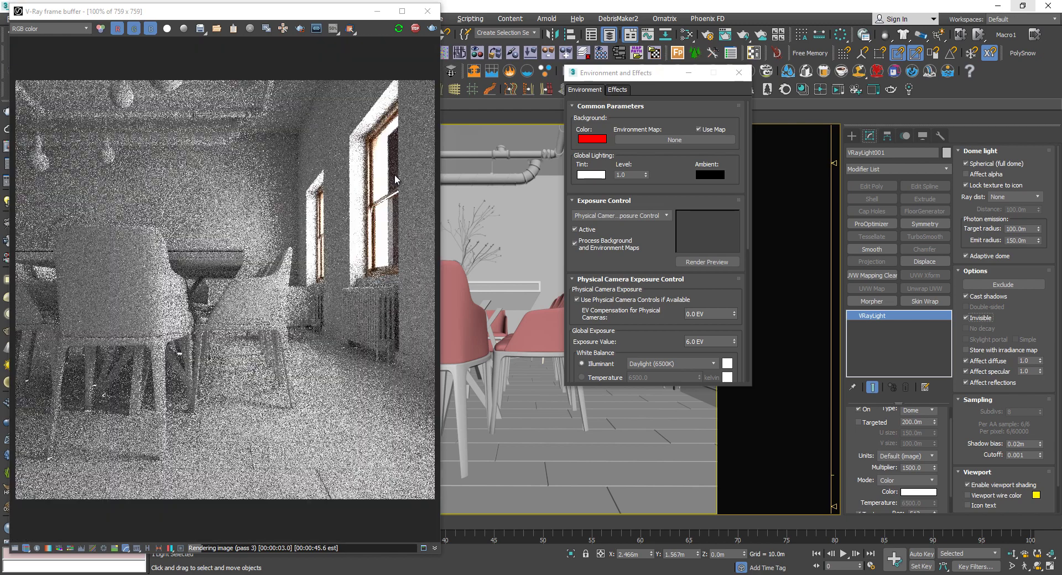
click(739, 72)
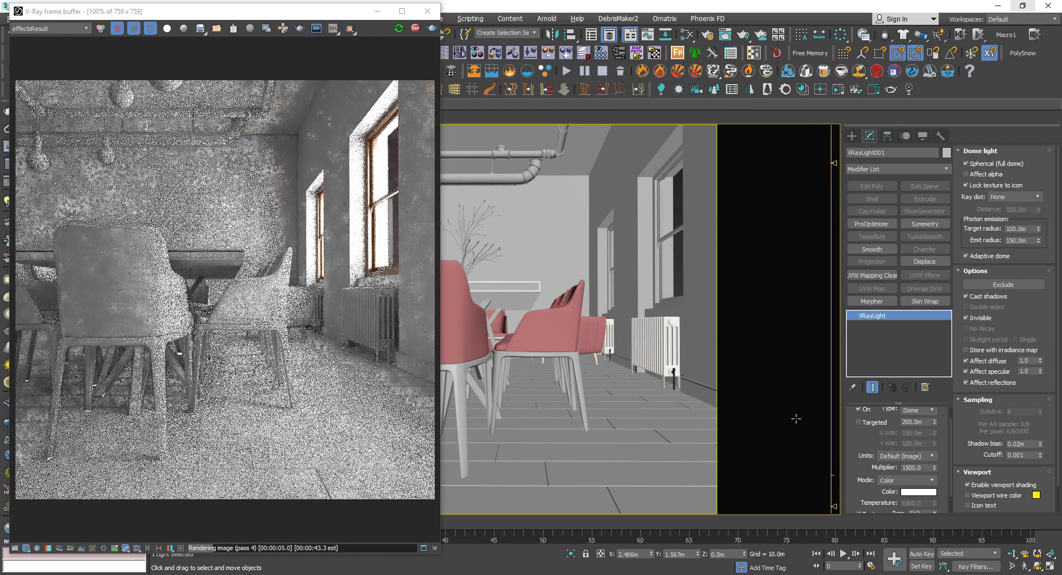
click(1038, 564)
drag(694, 302, 676, 276)
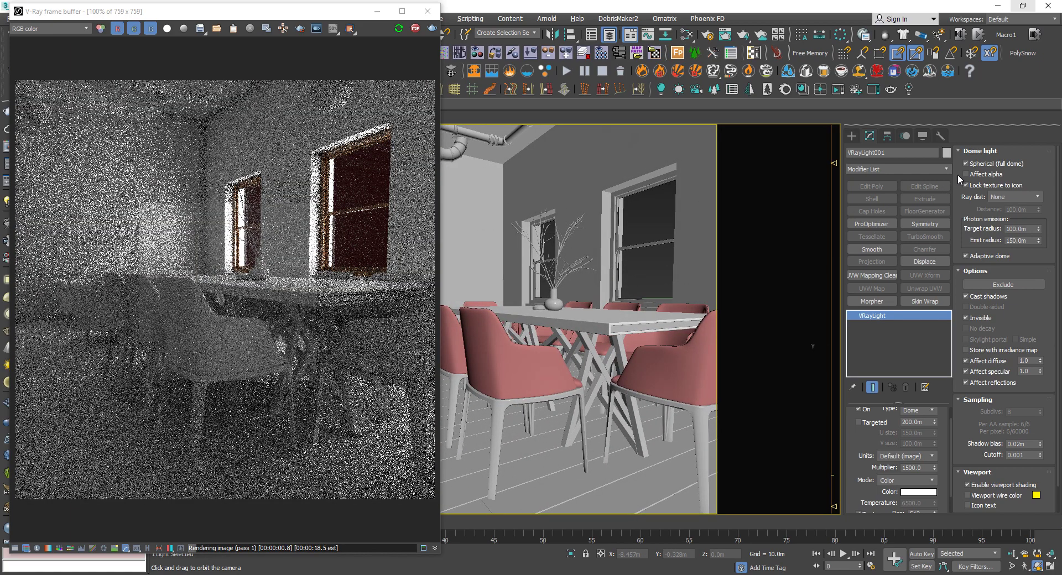
click(966, 318)
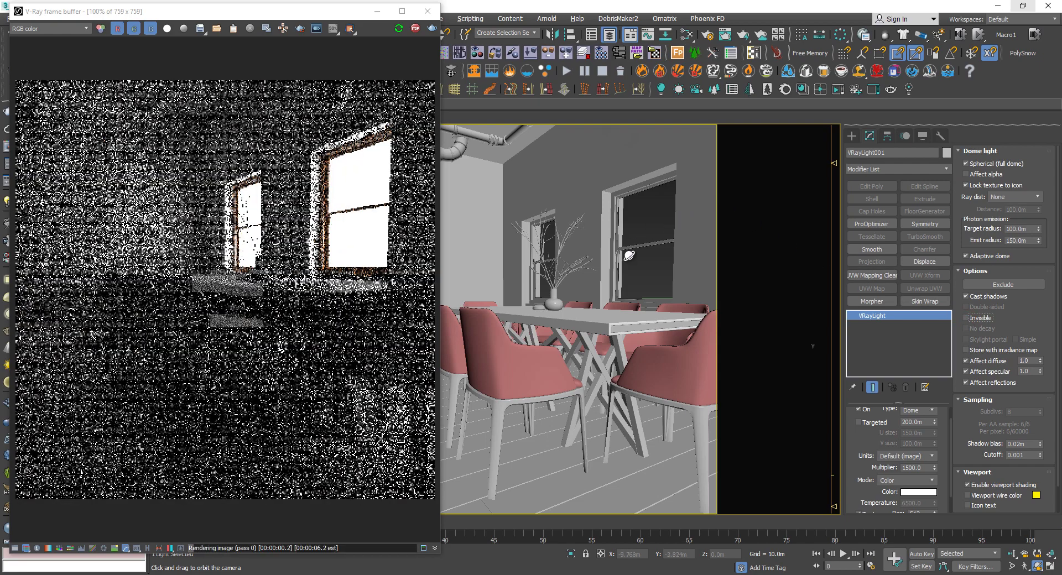
mouse_move(609, 260)
mouse_down()
mouse_move(572, 256)
mouse_move(592, 257)
mouse_up()
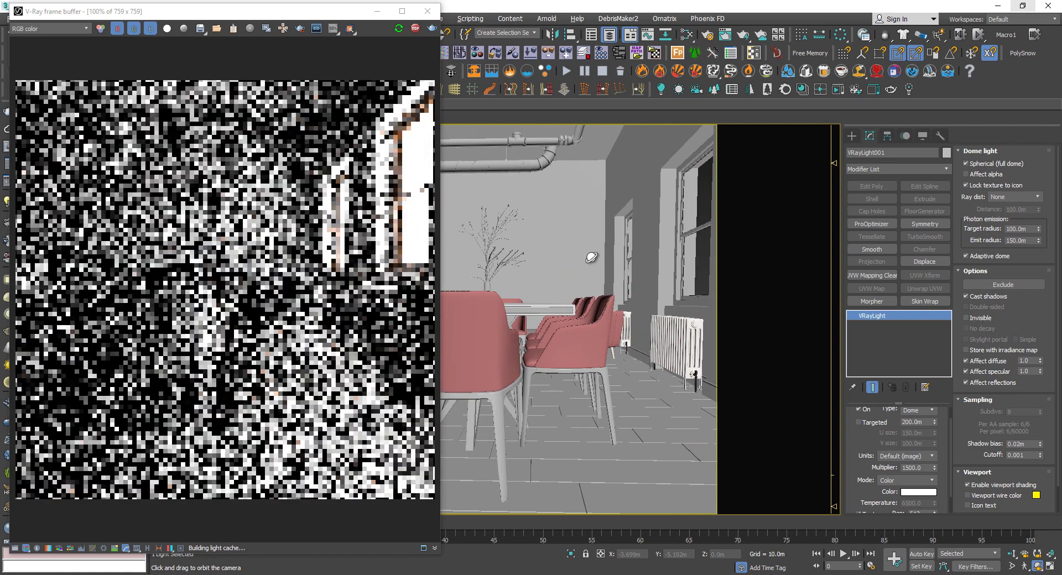
right_click(592, 258)
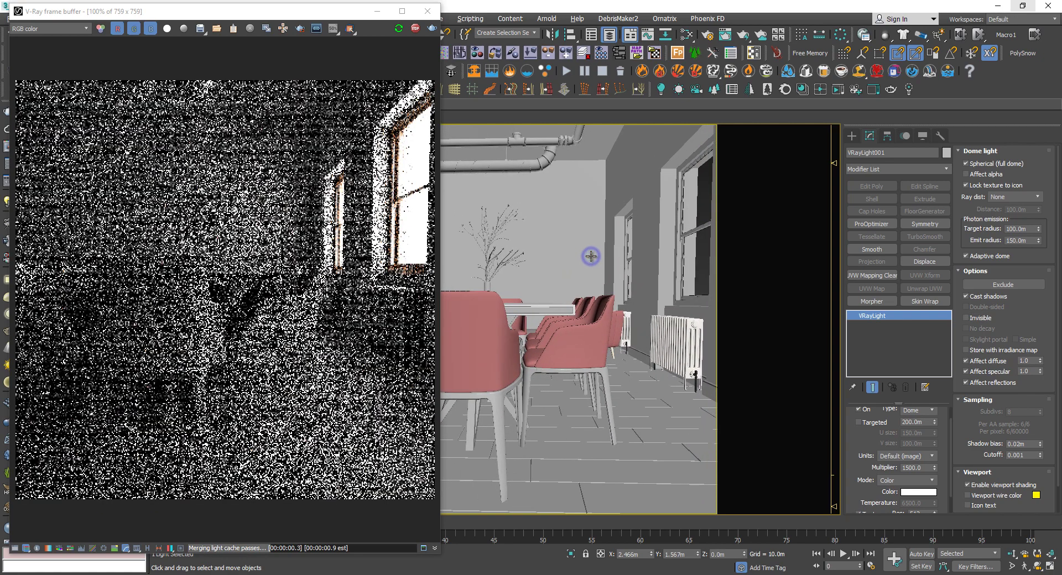
key(8)
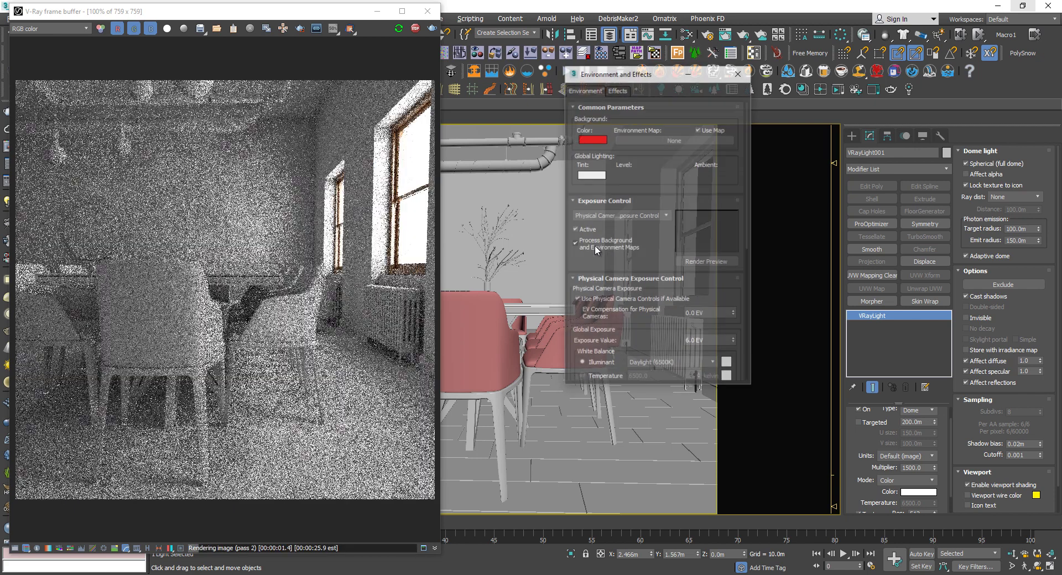
click(640, 142)
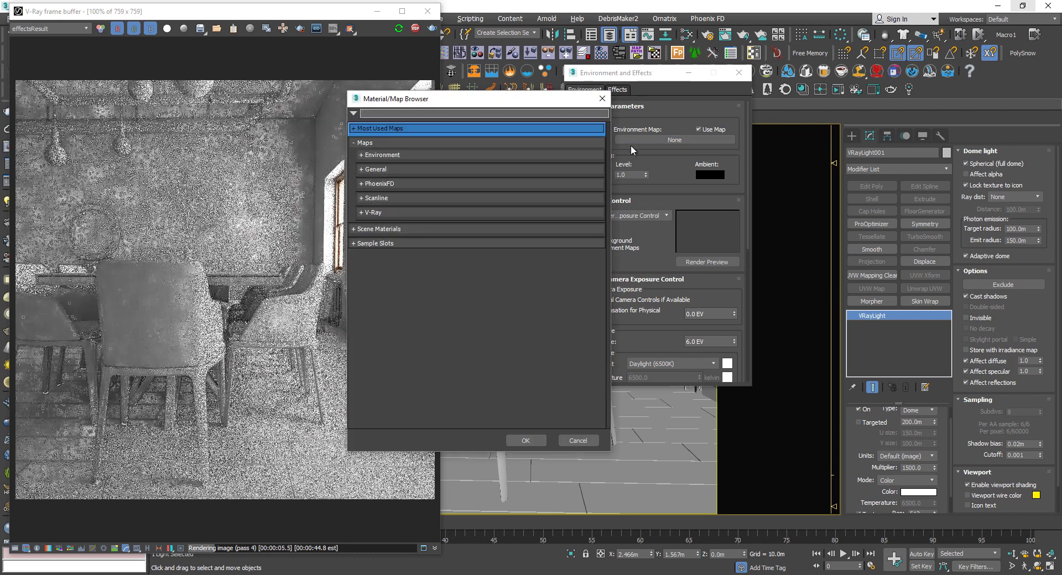
click(602, 98)
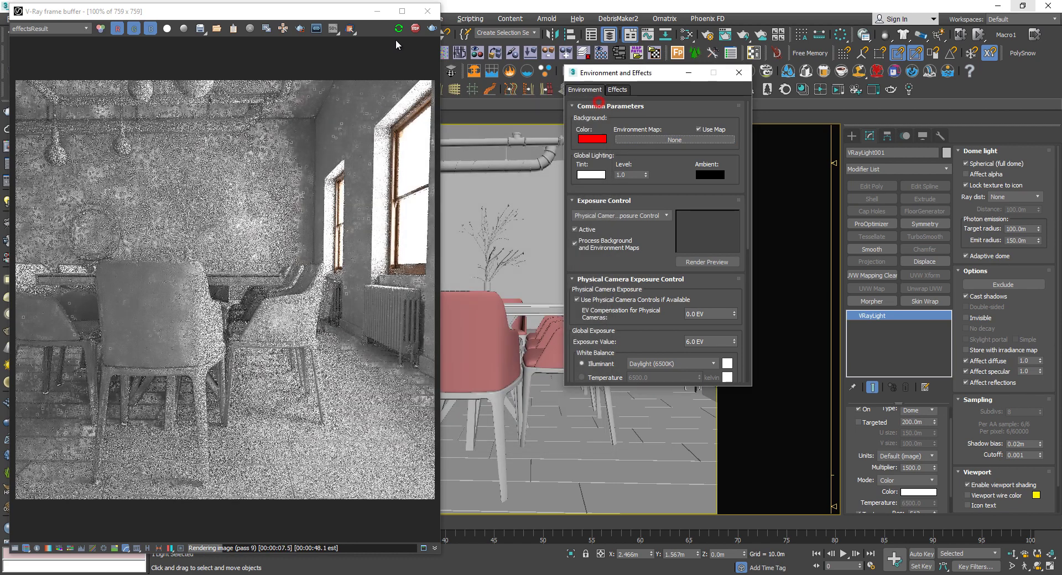
Clear the frame buffer and the environment settings off the workspace and maximize the Top viewport
drag(336, 9, 0, 66)
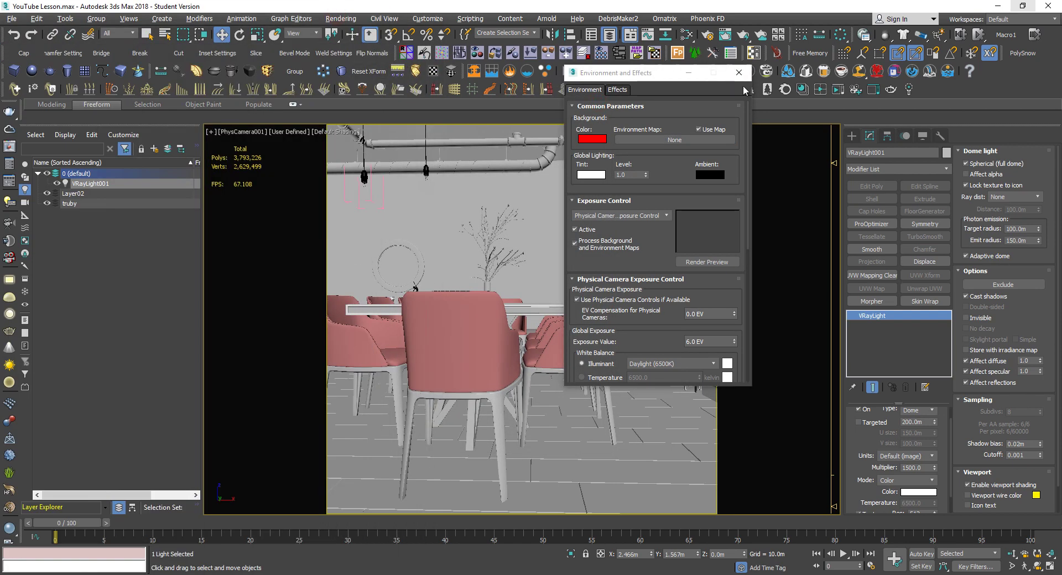
click(738, 72)
key(alt+w)
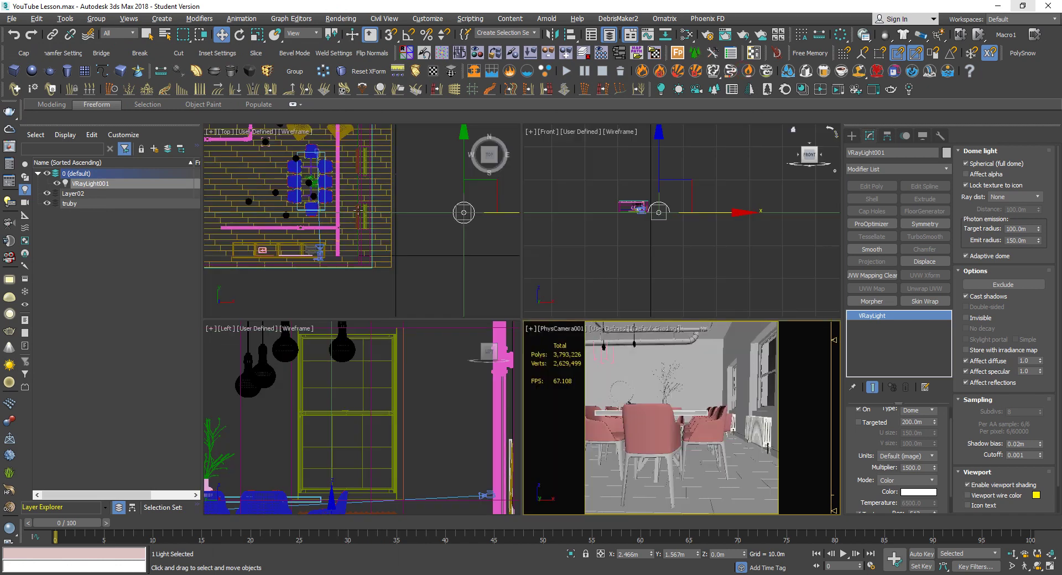
key(alt+w)
Create a V-Ray sun southeast of the building in the Top viewport, aim its target at the building, and accept the automatic VRaySky environment map
click(852, 136)
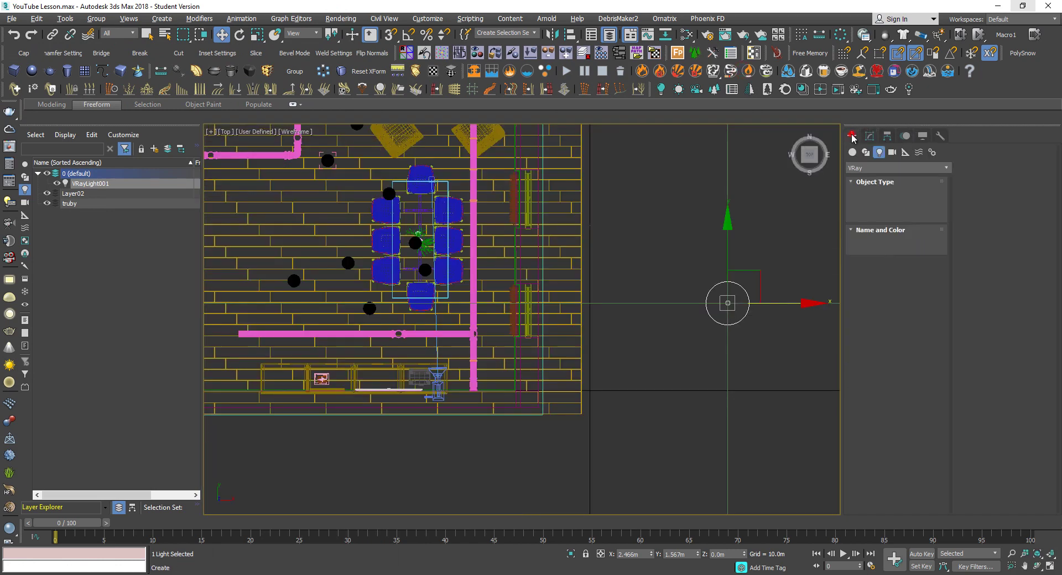
click(892, 168)
click(889, 169)
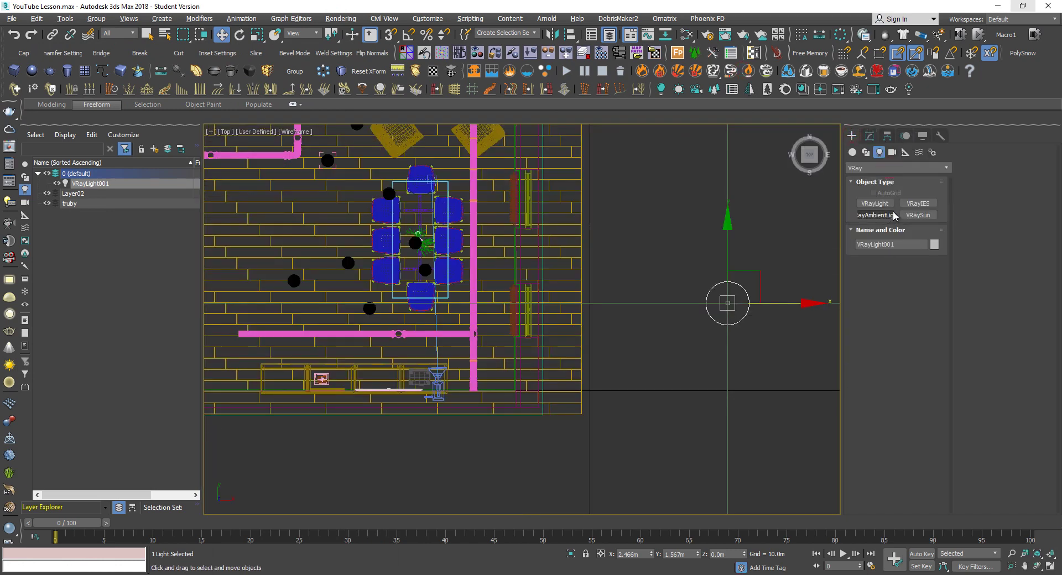
click(910, 215)
middle_drag(601, 299, 547, 299)
scroll(547, 300, down, 6)
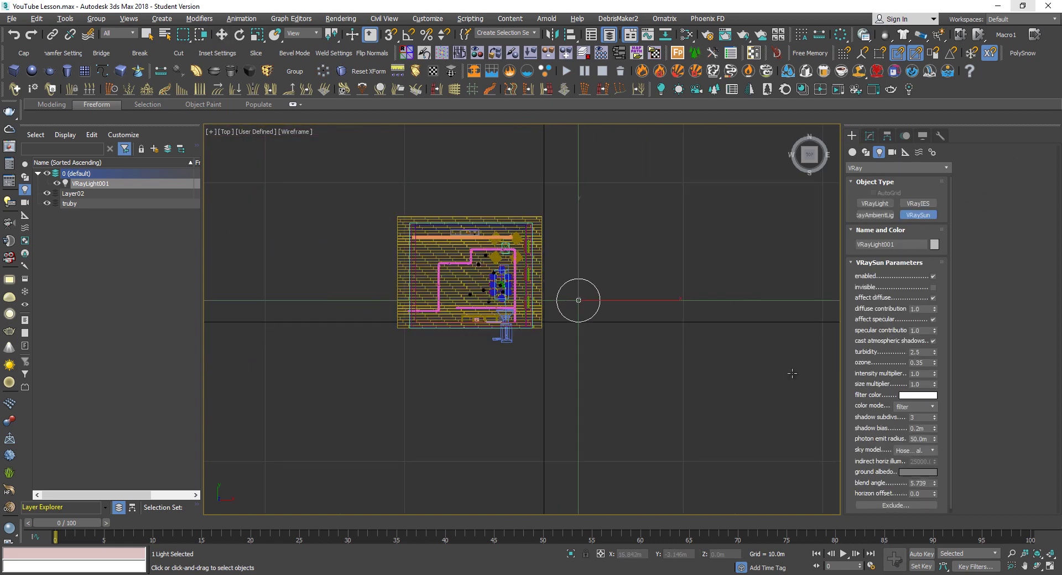
drag(796, 376, 494, 229)
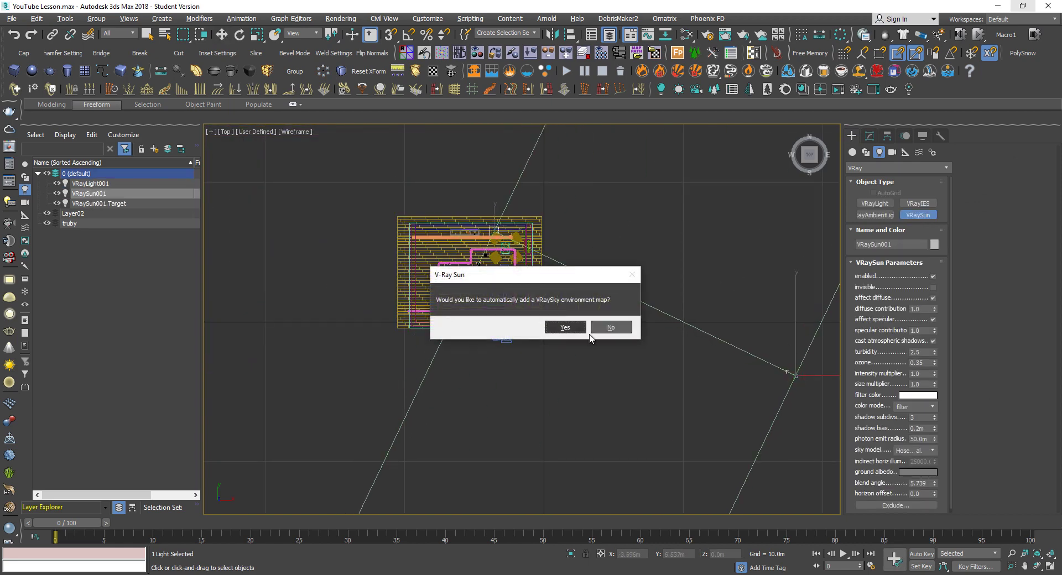
click(565, 330)
Raise the V-Ray sun to about 2 m above the ground in the maximized Front viewport
key(w)
key(alt+w)
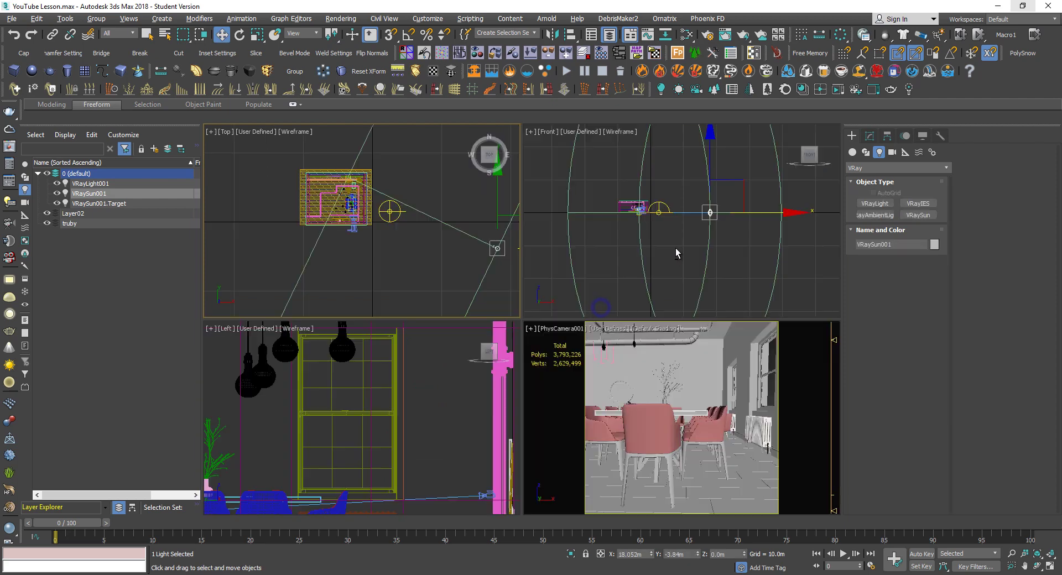
right_click(675, 249)
key(alt+w)
drag(580, 257, 585, 249)
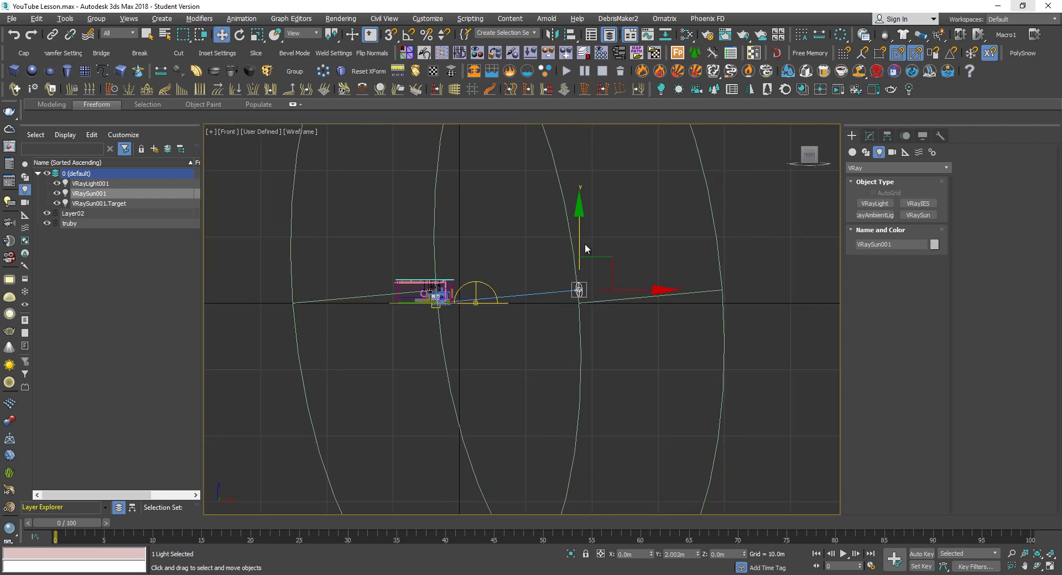
Select the dome light and turn it off
click(497, 304)
click(869, 138)
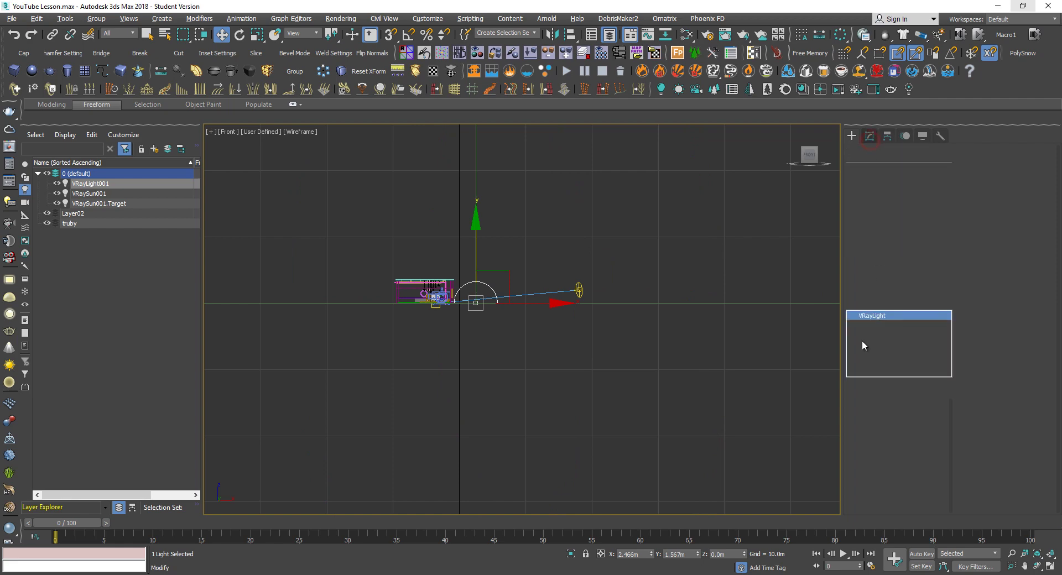
click(856, 413)
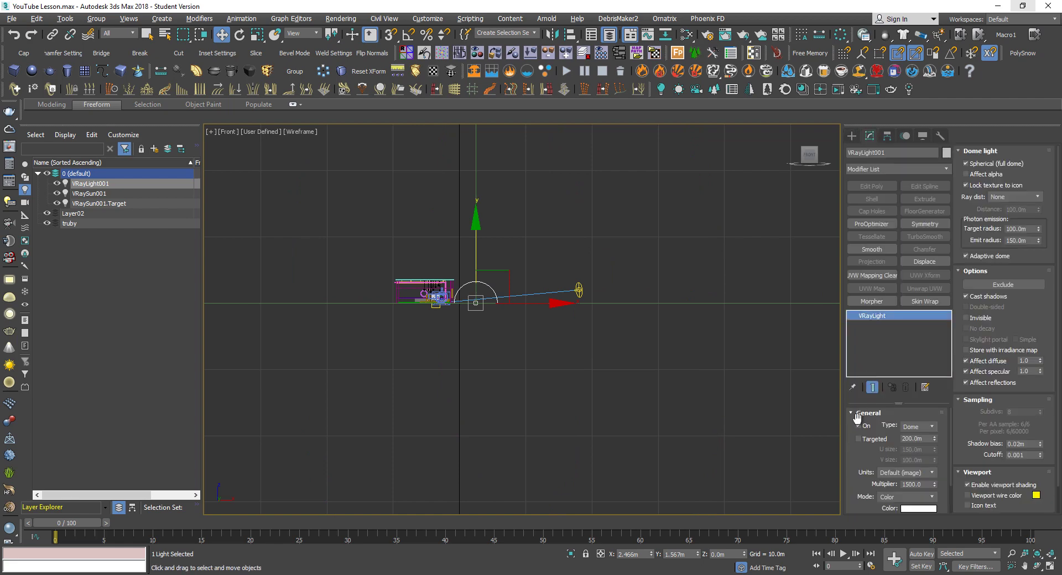
Select the V-Ray sun and set its size multiplier to 5, and finally to 10
click(635, 324)
click(580, 290)
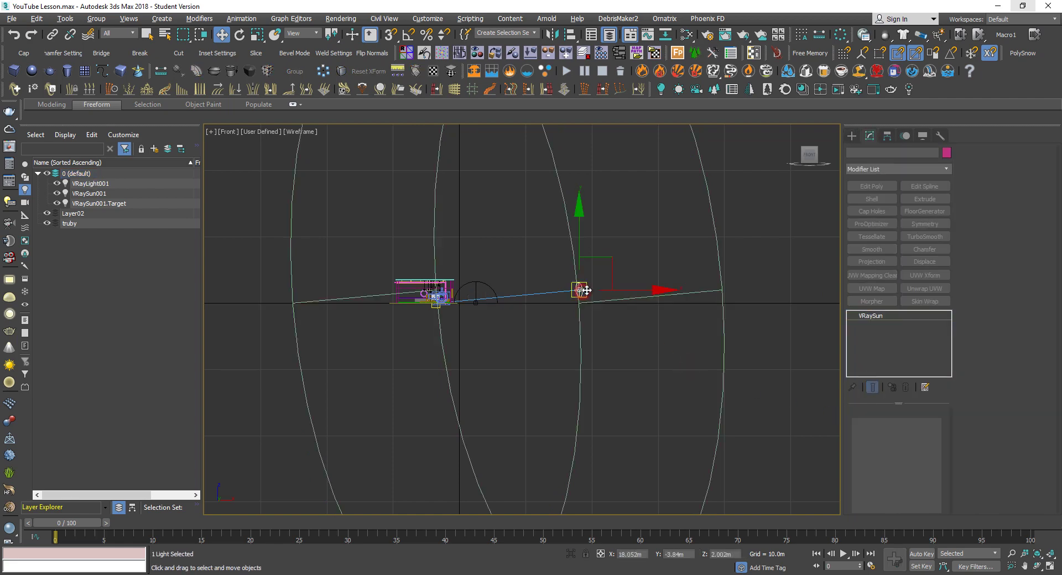
scroll(900, 445, down, 3)
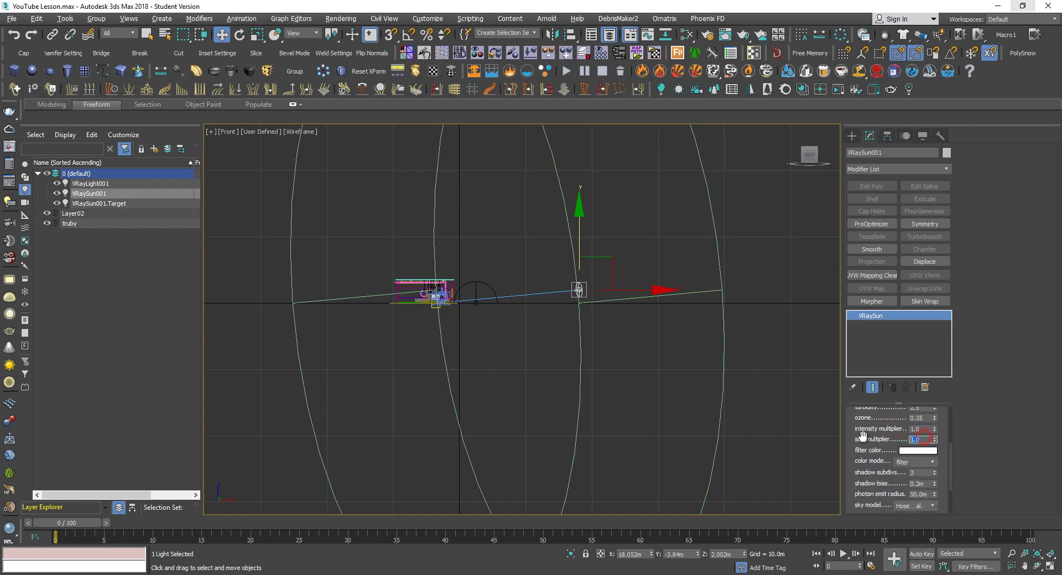
key(Return)
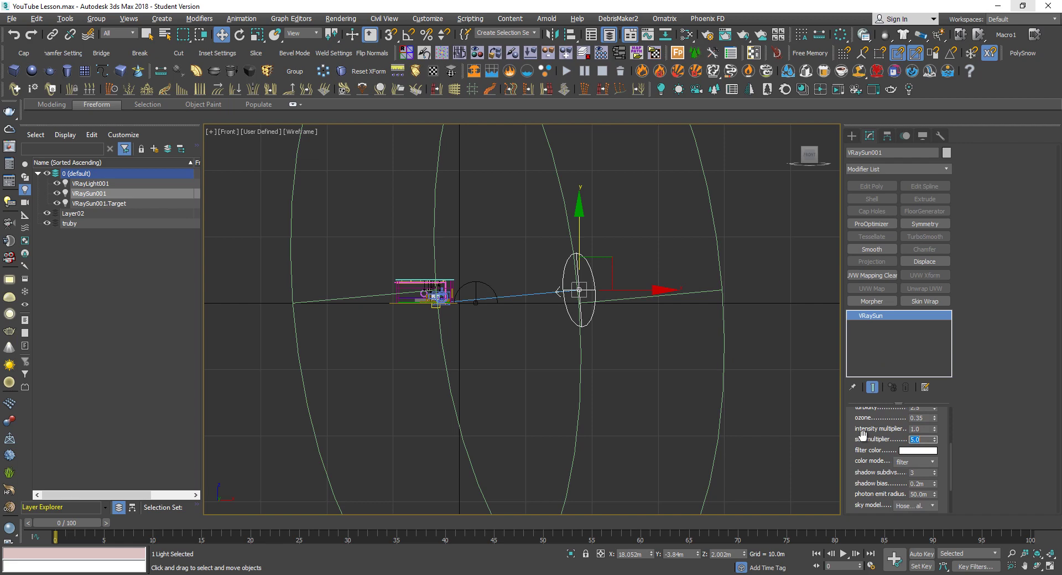
text(10)
key(Return)
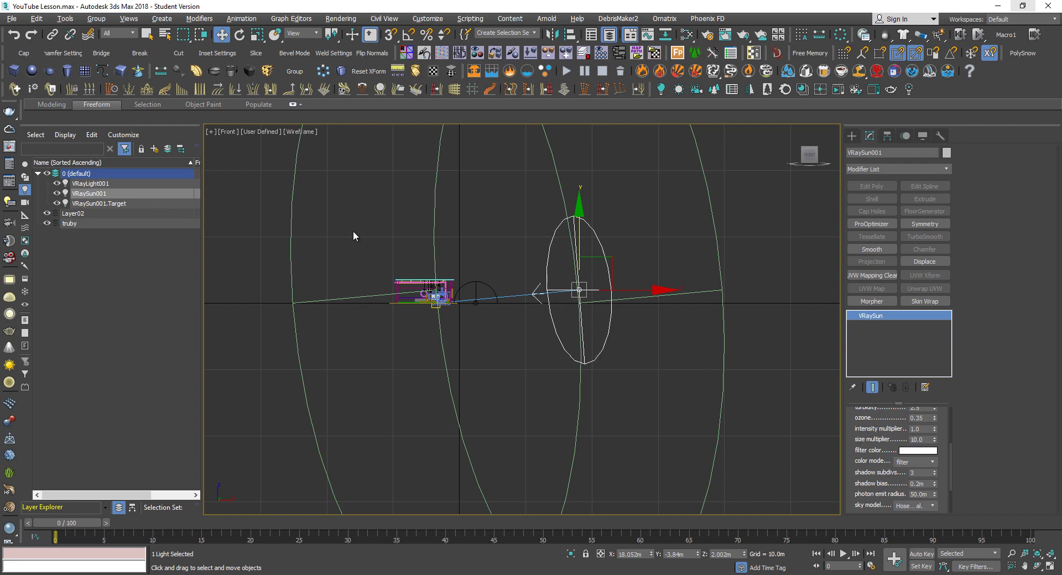
Open the environment settings and arrange them beside the V-Ray frame buffer running the interactive render
key(8)
drag(0, 50, 304, 26)
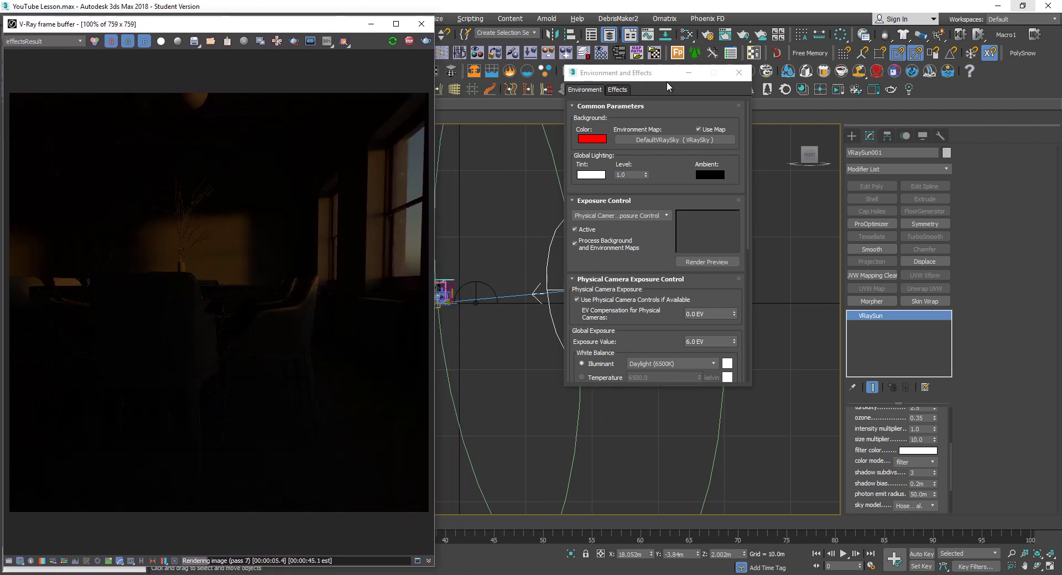
drag(637, 77, 697, 239)
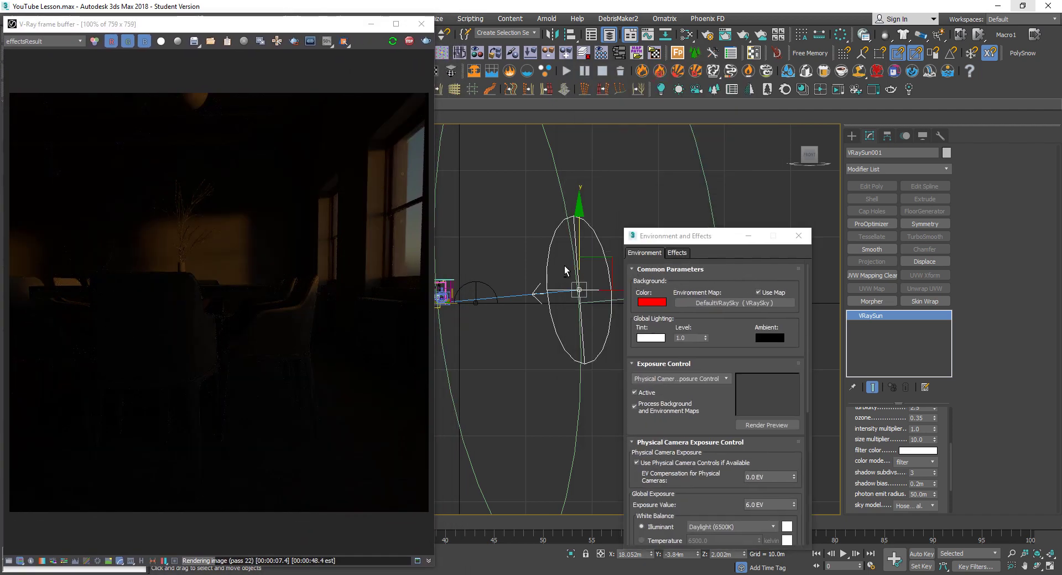
Move the V-Ray sun about 3 m further south in the Top view and raise it to about 2.25 m in the Front view
key(t)
scroll(523, 252, down, 4)
scroll(523, 251, down, 2)
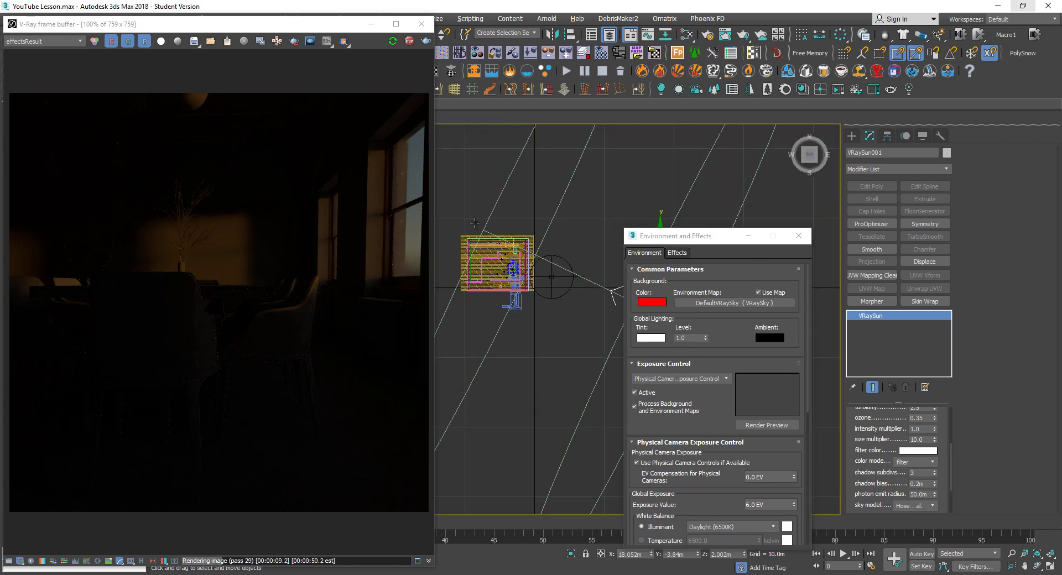
middle_drag(556, 241, 483, 209)
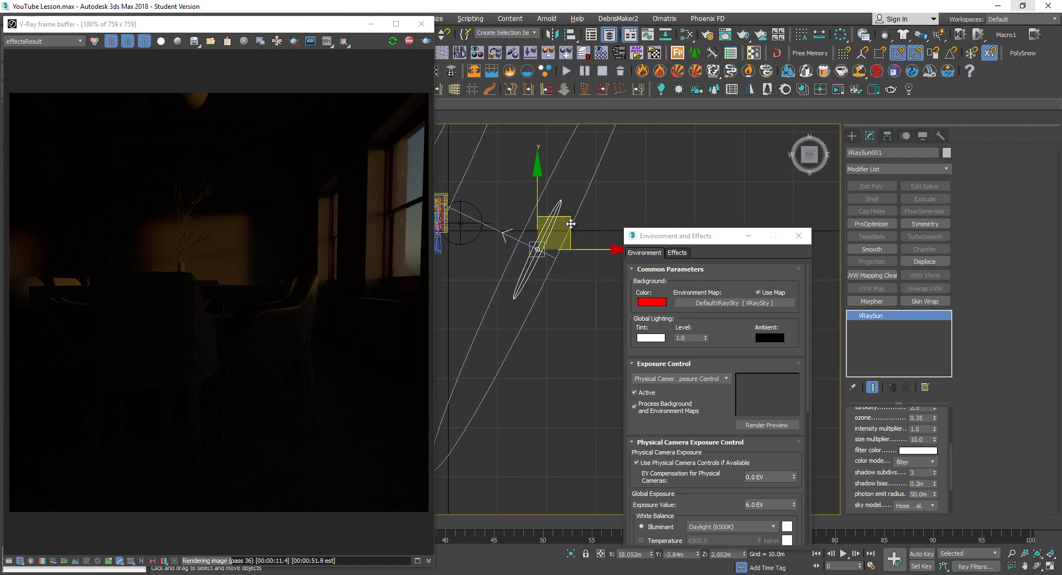
mouse_move(568, 227)
mouse_down()
mouse_move(583, 230)
mouse_move(569, 240)
mouse_up()
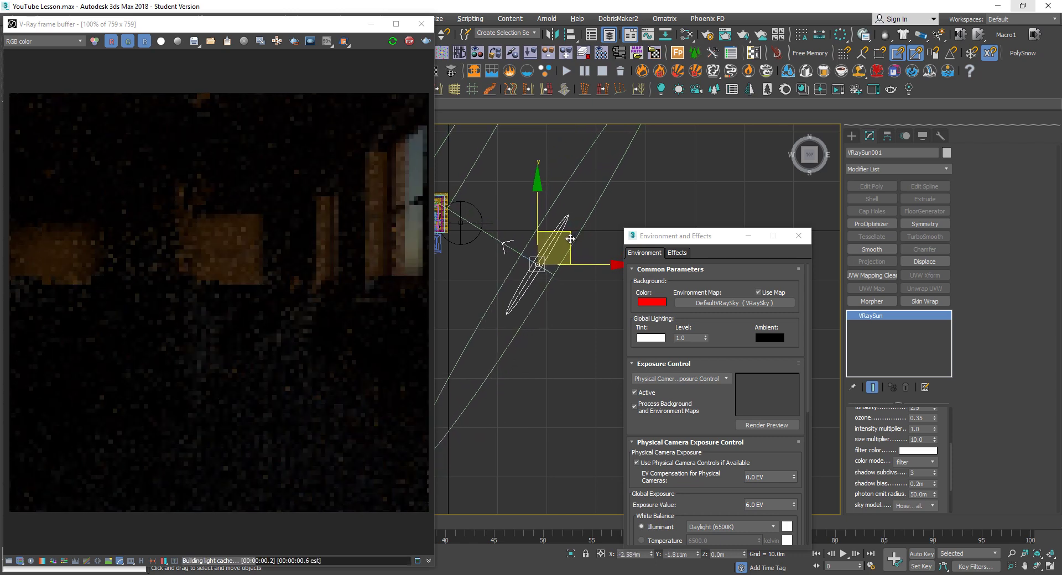
key(f)
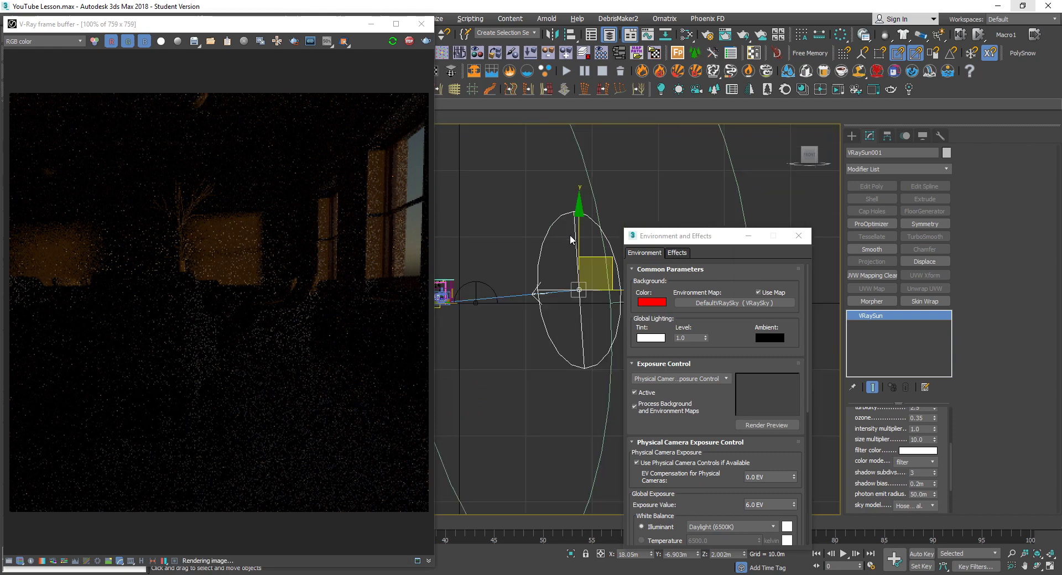
mouse_move(576, 239)
mouse_down()
mouse_move(576, 229)
mouse_move(576, 237)
mouse_up()
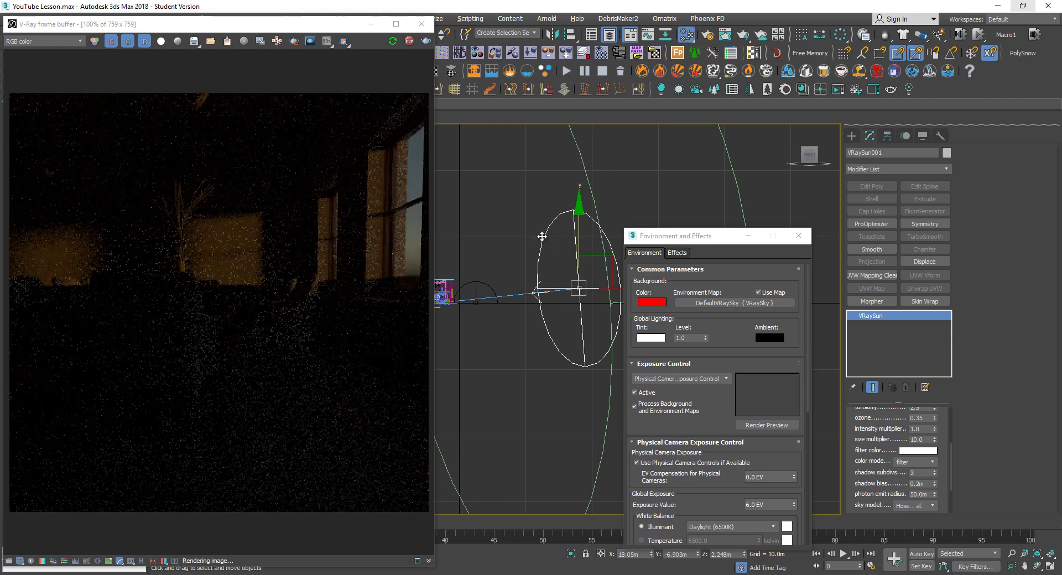
Open the Slate Material Editor and bring the environment's DefaultVRaySky map into an empty area of its node view as an instance
key(m)
drag(649, 318, 331, 126)
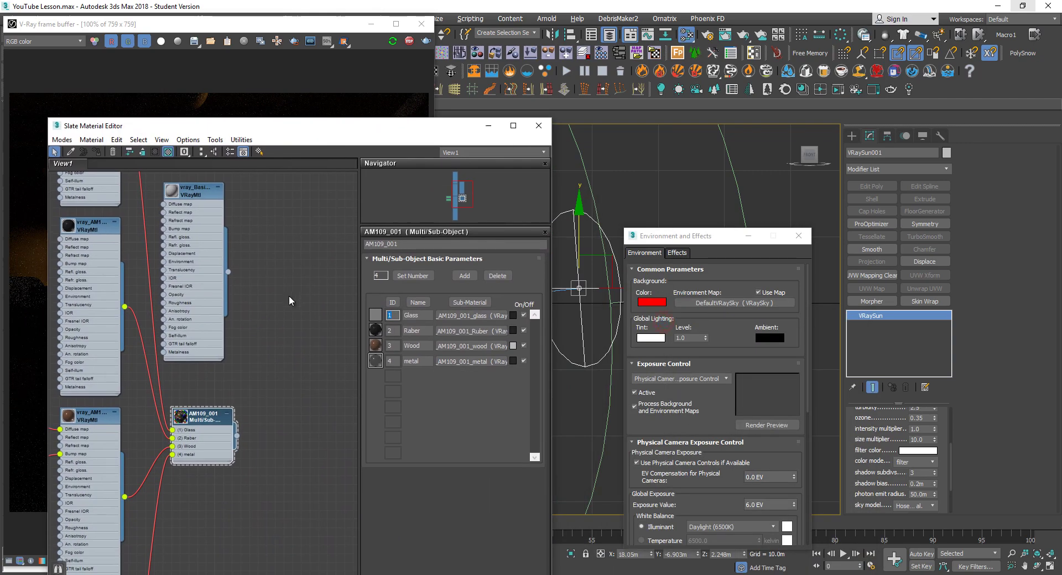
middle_drag(289, 295, 241, 243)
drag(718, 308, 300, 354)
click(285, 396)
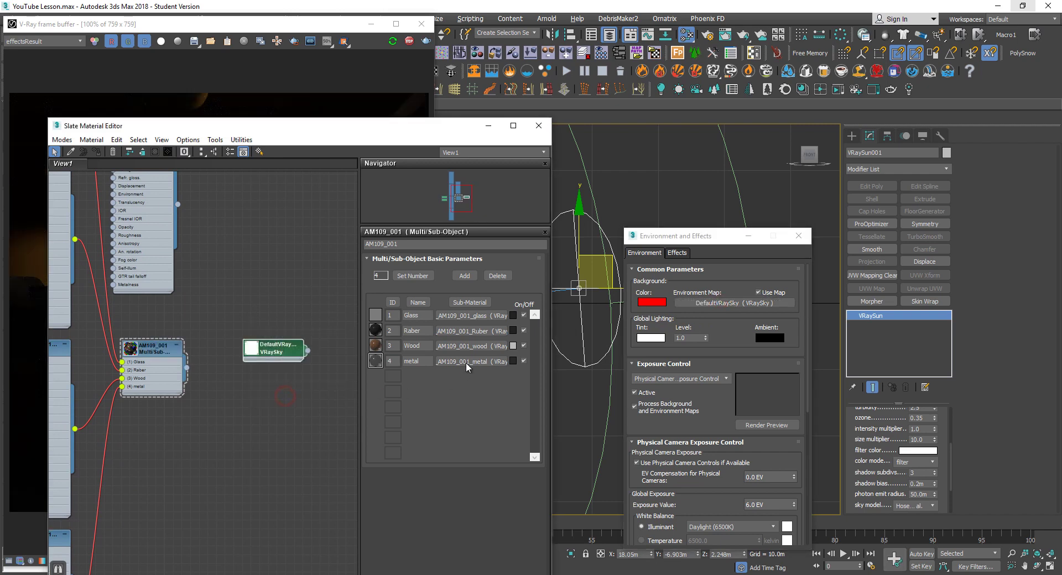
Enable the specified sun node for the DefaultVRaySky map and set its sun intensity multiplier to 20
double_click(272, 349)
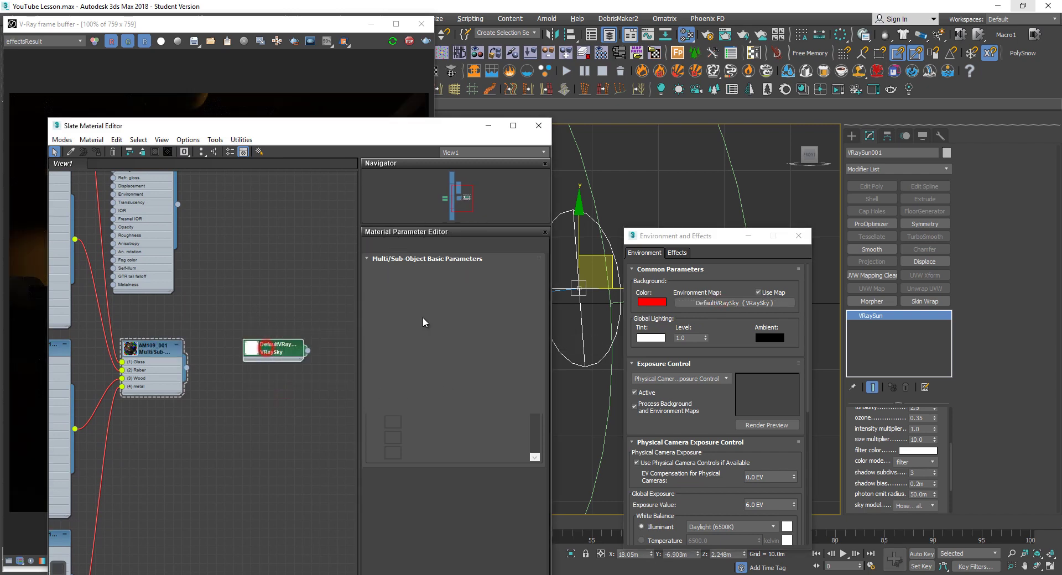
click(534, 272)
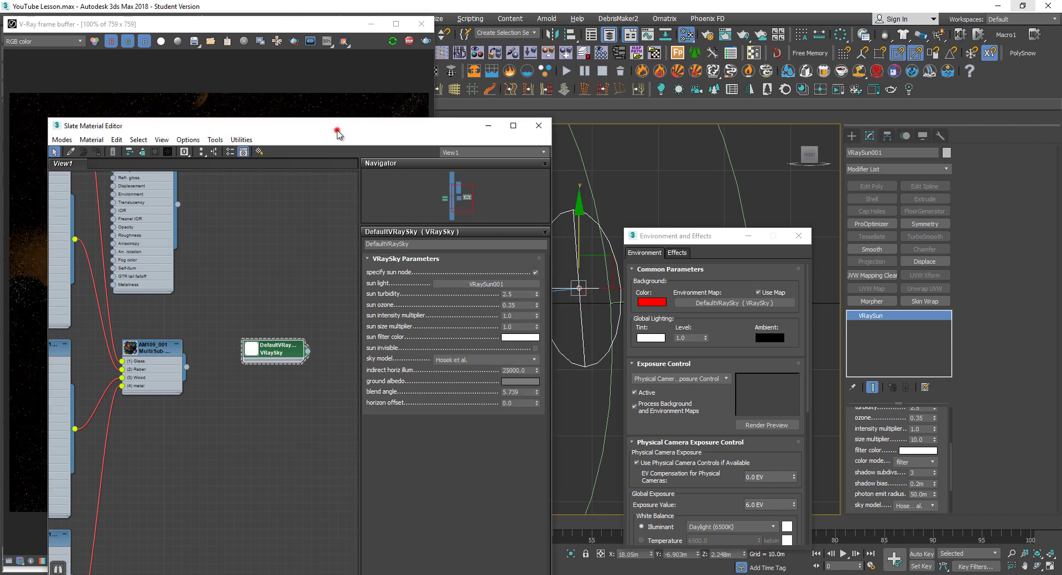
drag(339, 132, 747, 87)
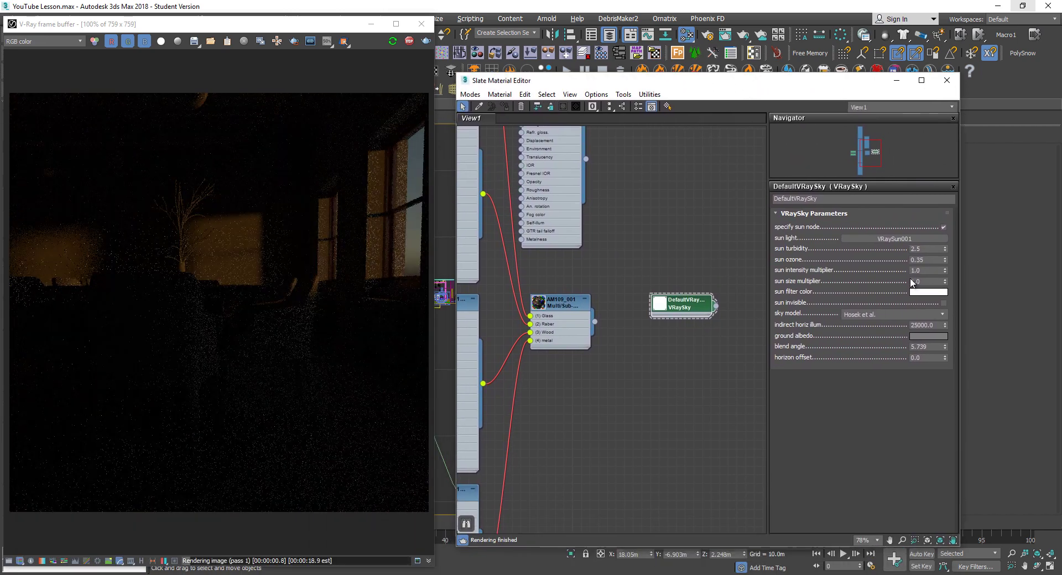
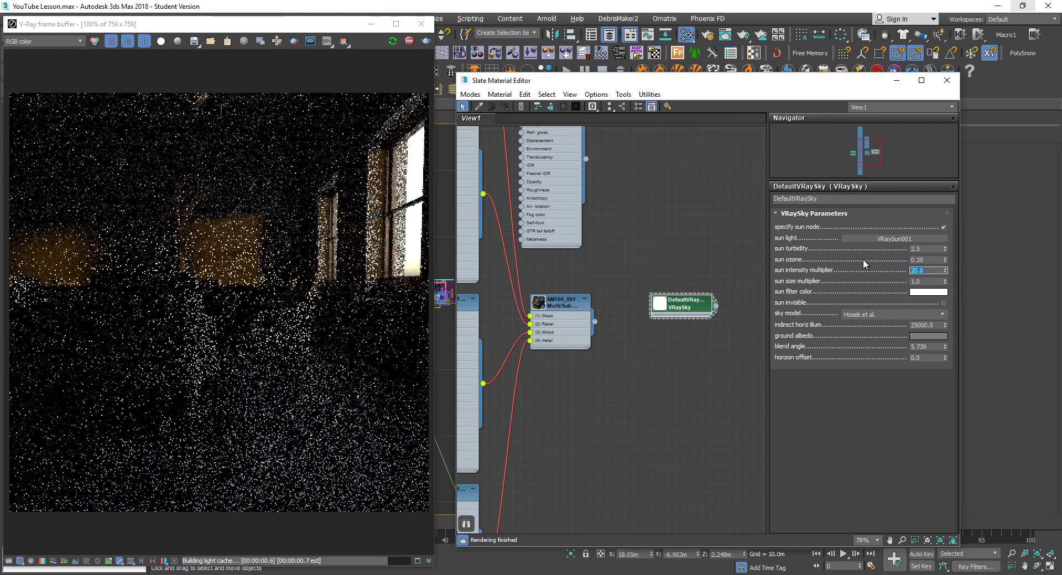
Turn off Use Map for the environment background, close the environment settings, and disable the V-Ray sun
drag(756, 86, 284, 257)
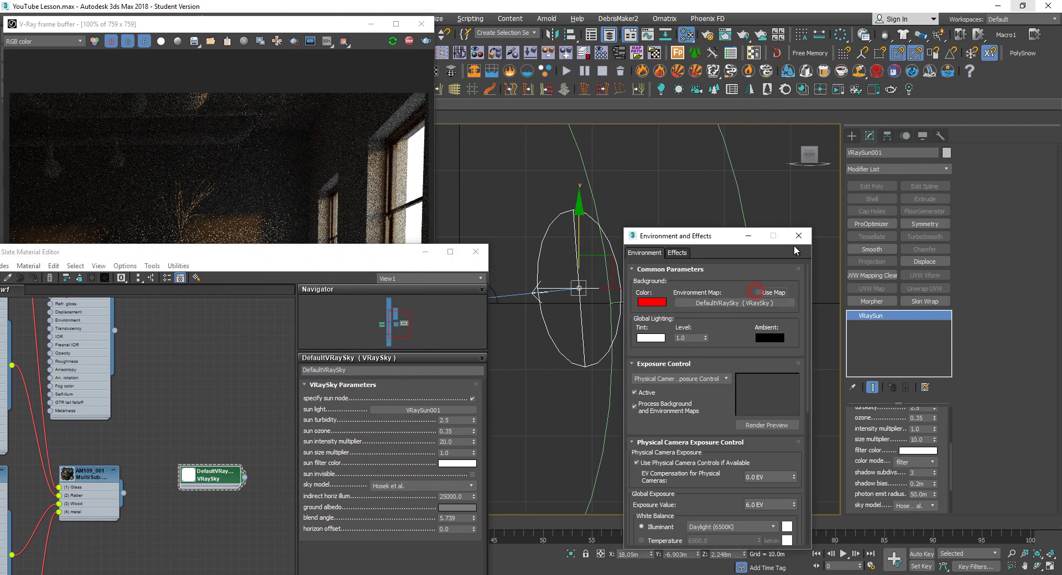
click(798, 236)
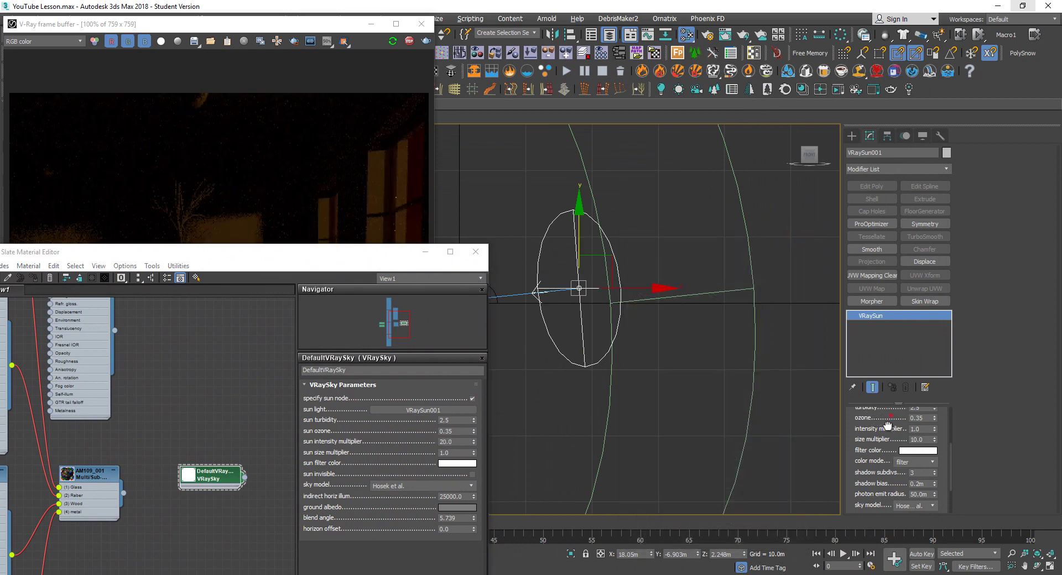
scroll(888, 426, up, 3)
middle_drag(622, 360, 726, 381)
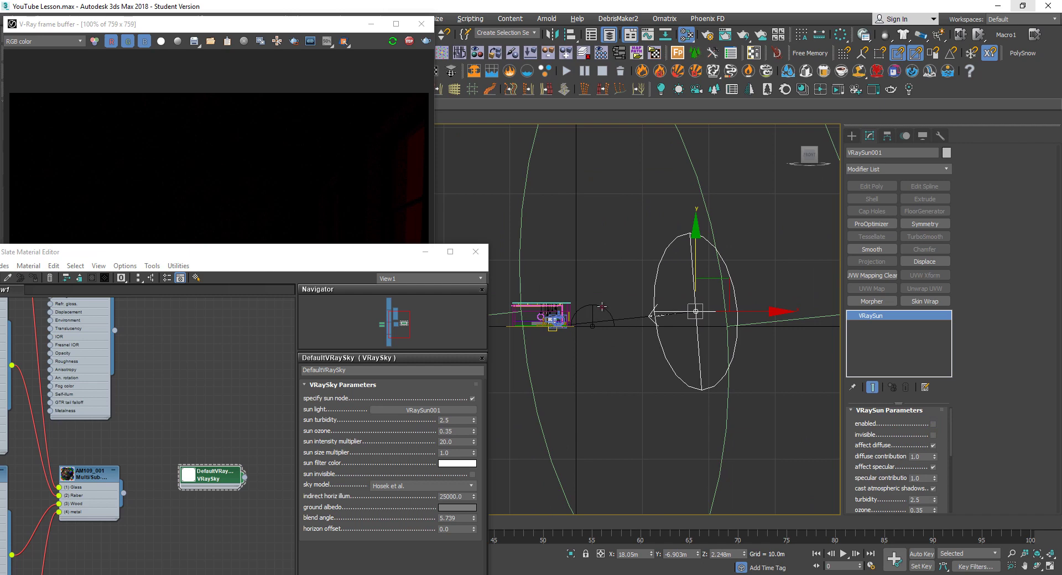
click(934, 425)
Turn the dome light back on and assign the DefaultVRaySky map to its texture slot as an instance
click(862, 425)
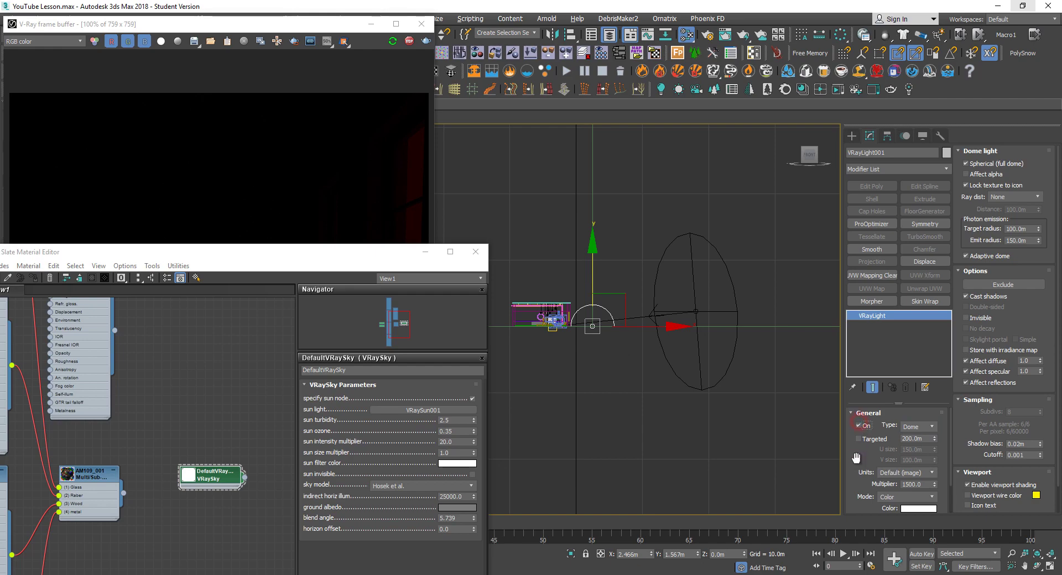
scroll(856, 465, down, 2)
drag(313, 256, 424, 76)
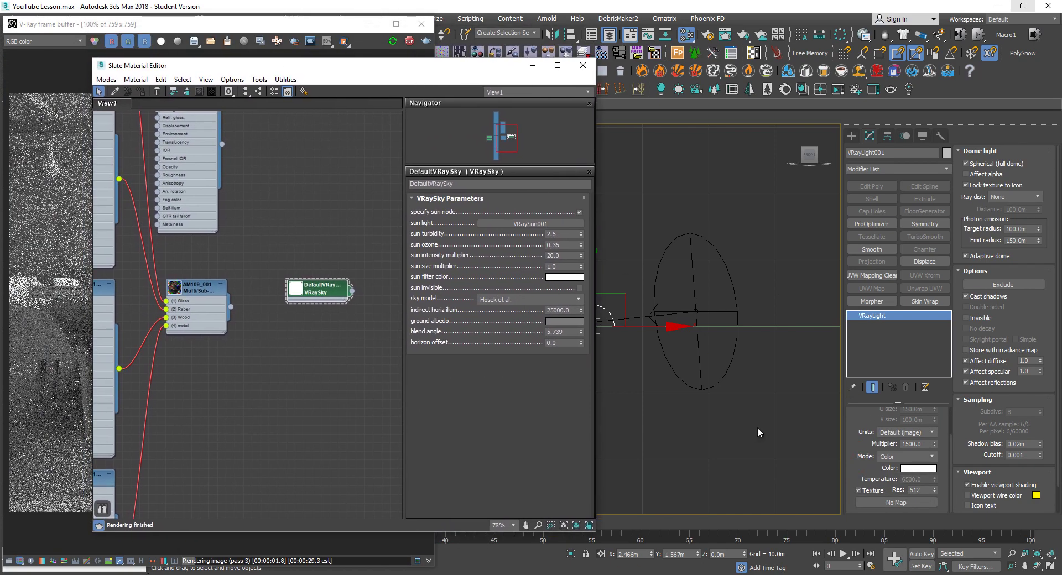
click(861, 468)
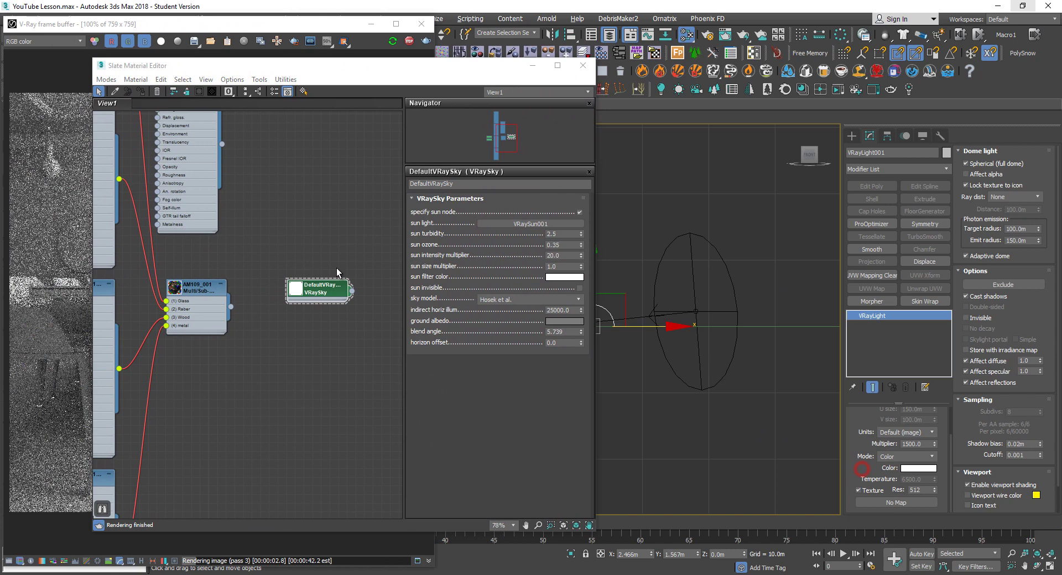
click(412, 307)
drag(352, 290, 832, 479)
drag(897, 509, 897, 504)
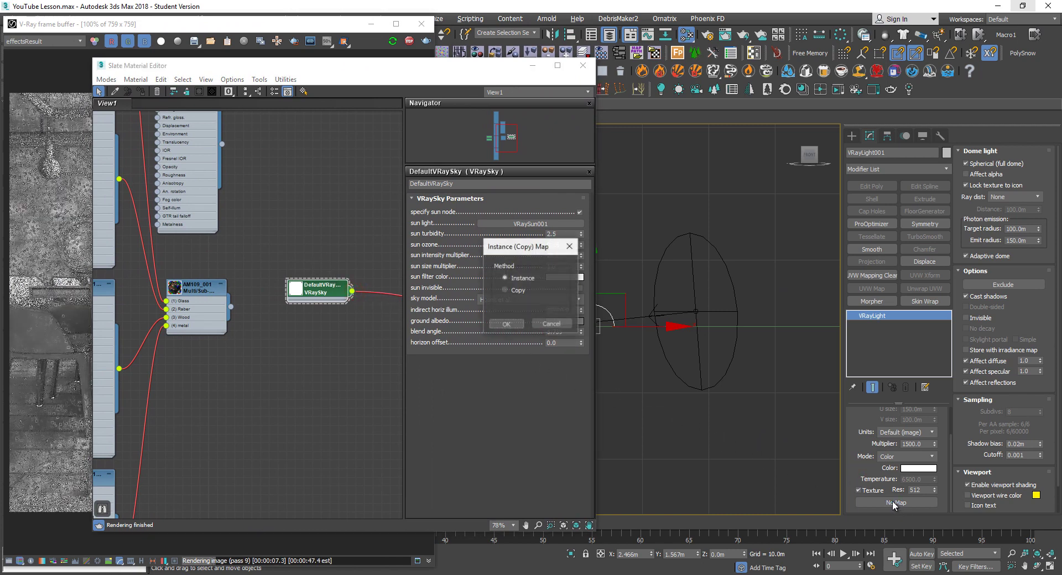
click(506, 328)
Close the material editor and set the dome light's multiplier to 1
drag(327, 61, 0, 61)
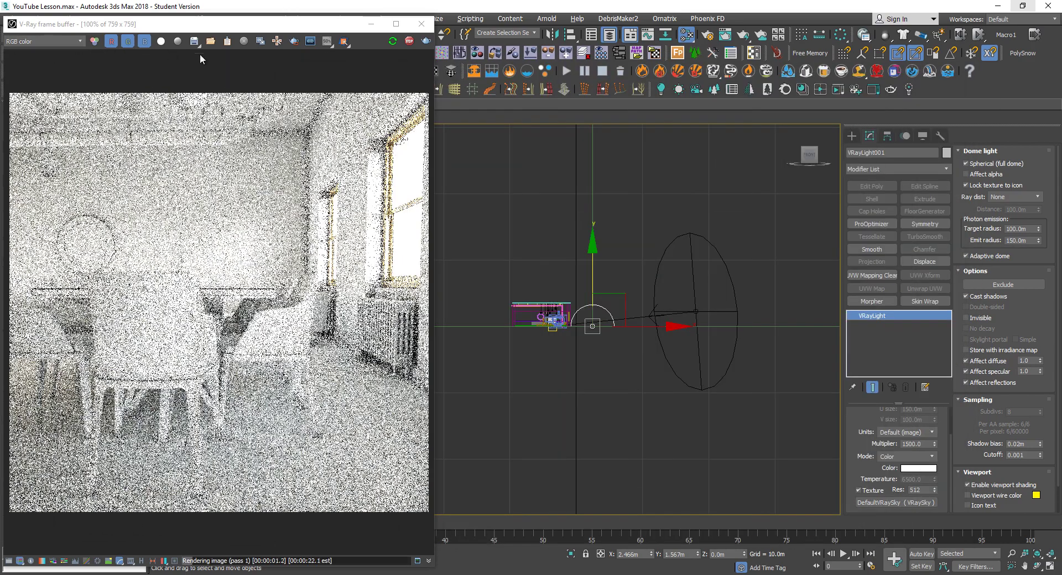
drag(259, 28, 291, 27)
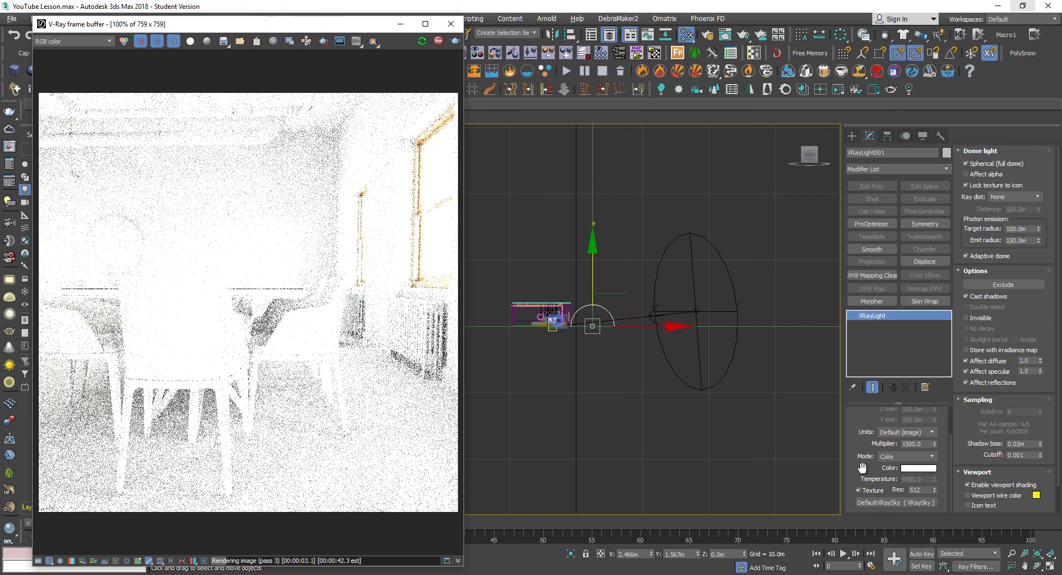
double_click(917, 444)
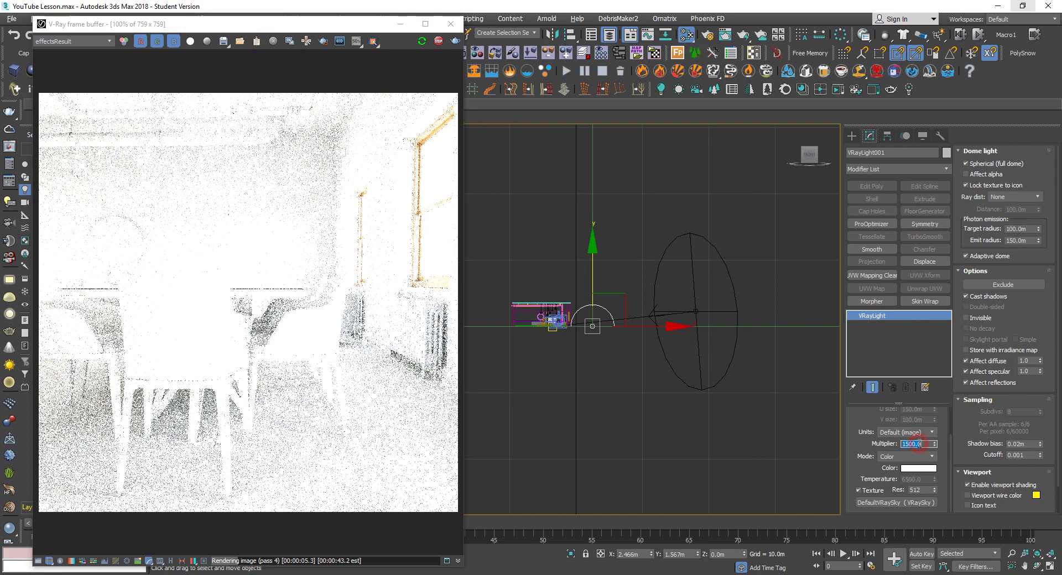
text(1)
key(Return)
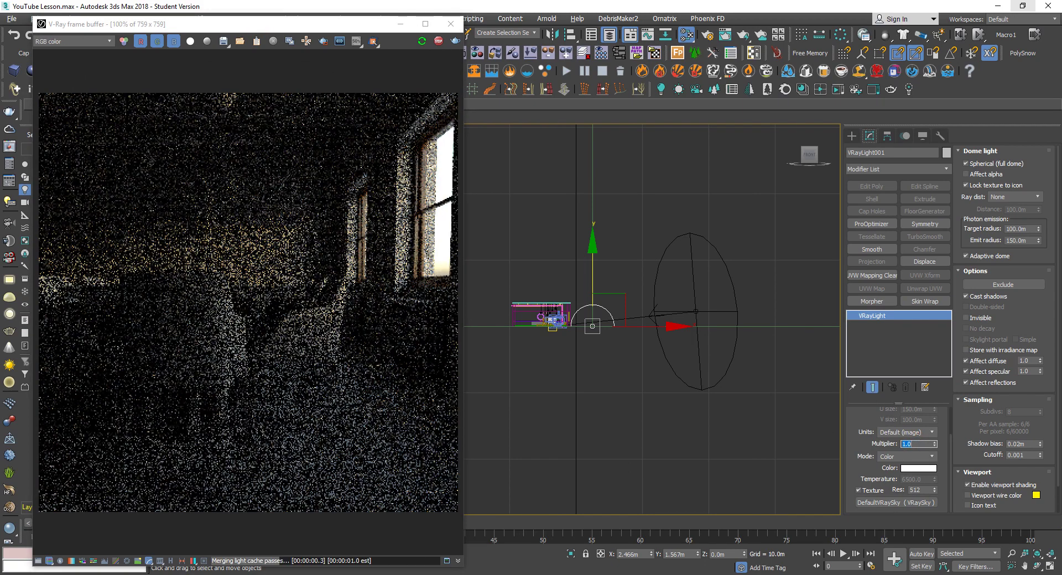
Reopen the material editor and set the DefaultVRaySky map's sun intensity multiplier to 150, after trying 1
drag(278, 27, 650, 29)
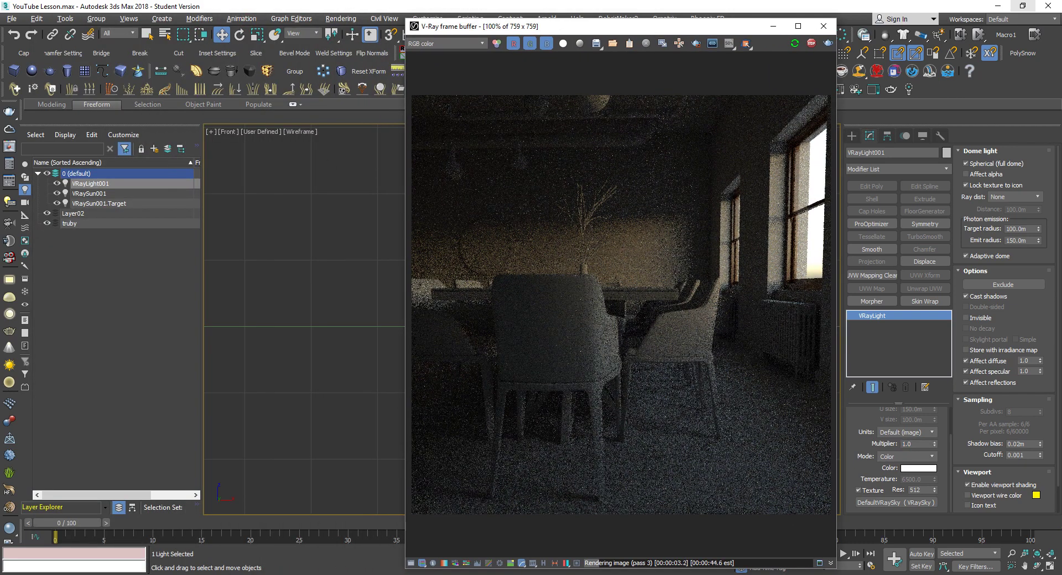
key(m)
drag(171, 61, 246, 75)
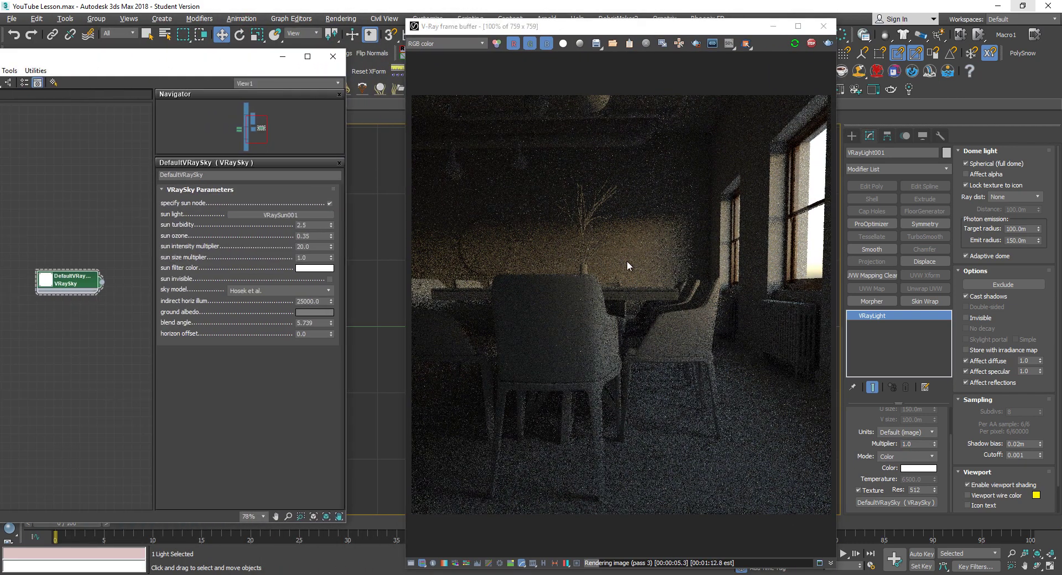
drag(319, 247, 261, 247)
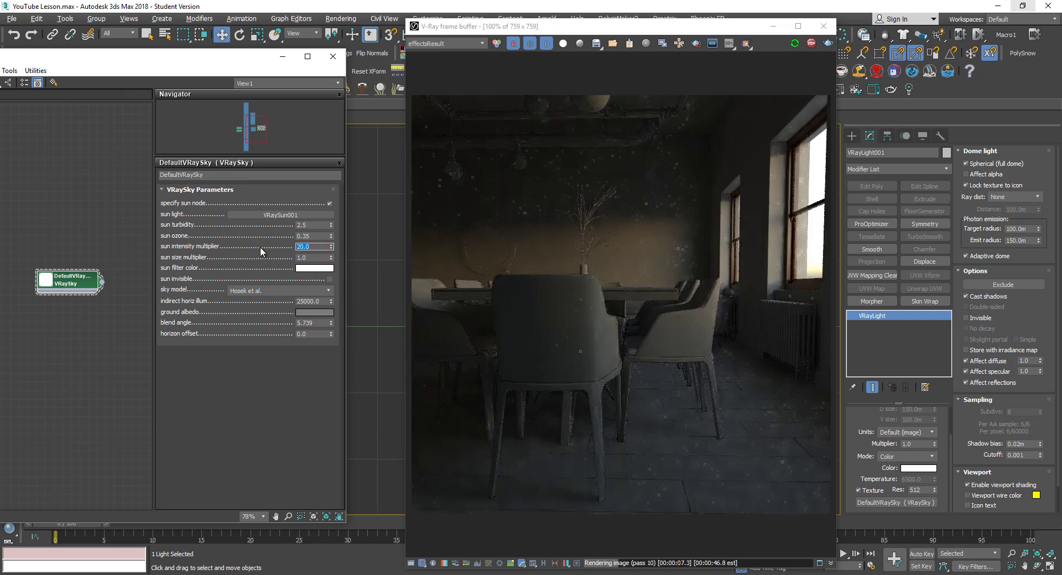
text(1)
key(Return)
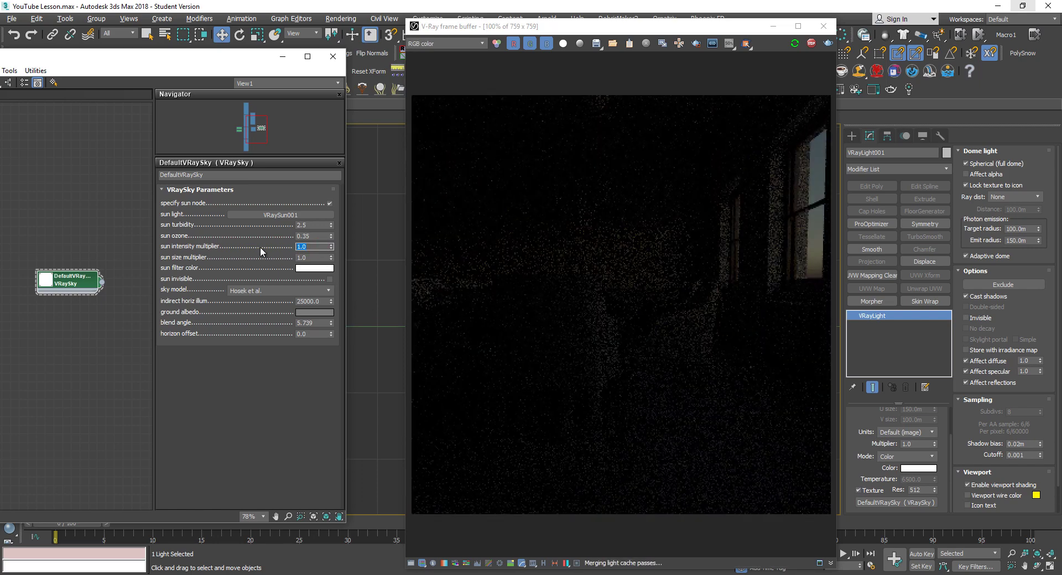
text(150)
key(Return)
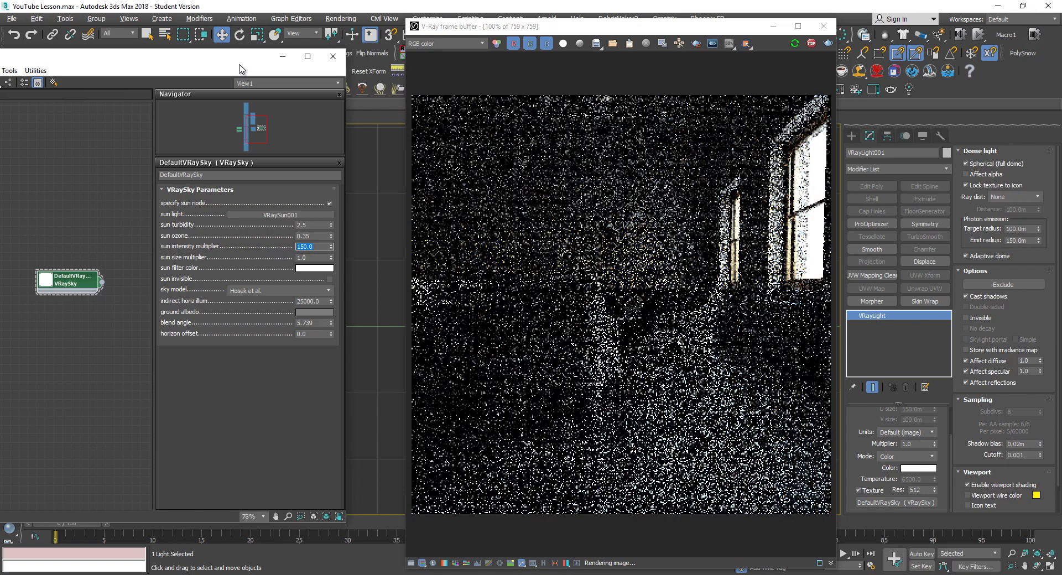
Try raising the V-Ray sun well above the room in the front viewport, and undo the move
drag(238, 65, 140, 65)
drag(615, 27, 755, 34)
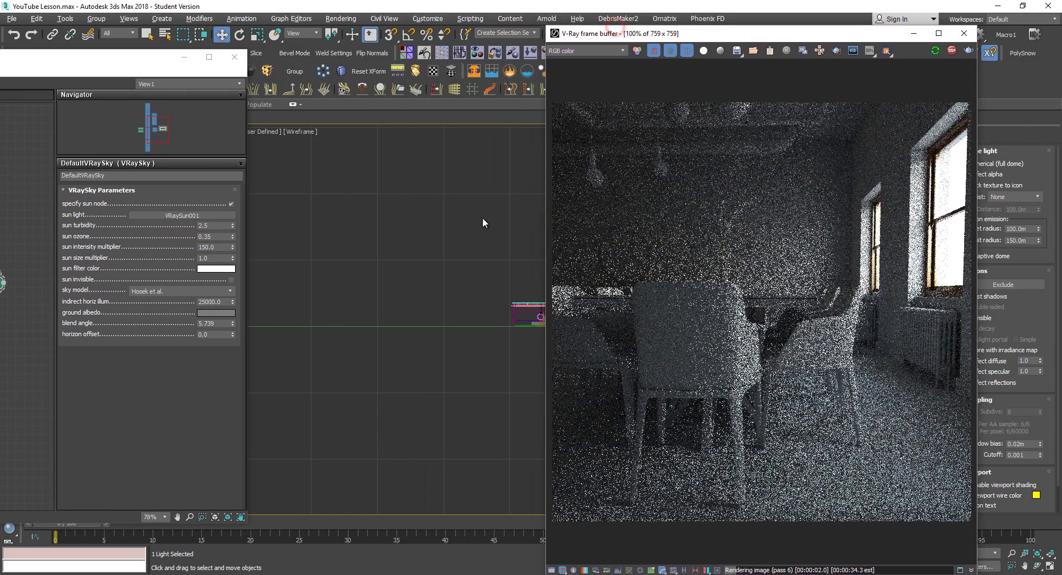
middle_drag(401, 234, 306, 230)
middle_drag(388, 256, 242, 256)
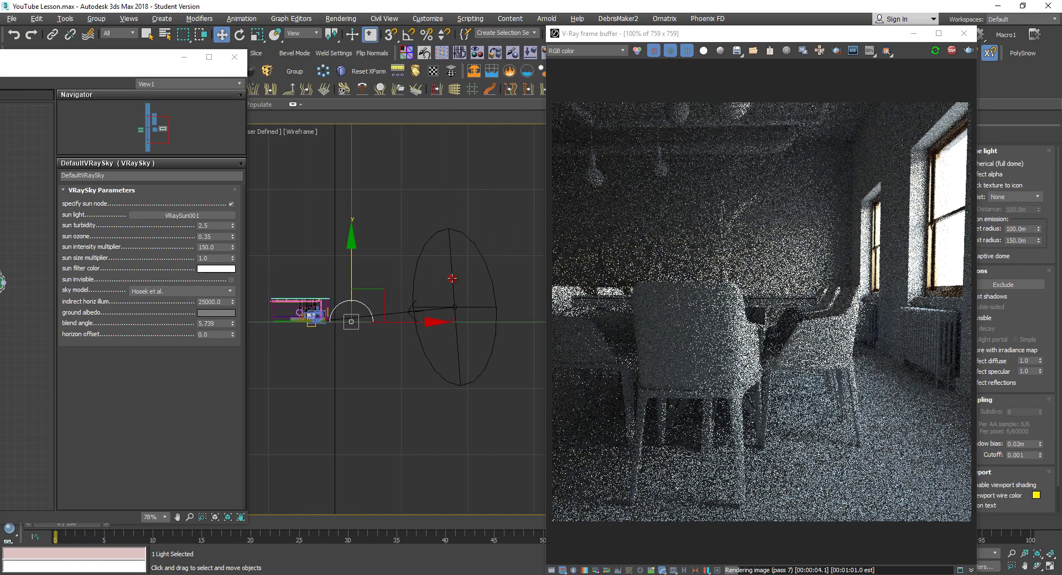
click(452, 278)
drag(452, 278, 447, 160)
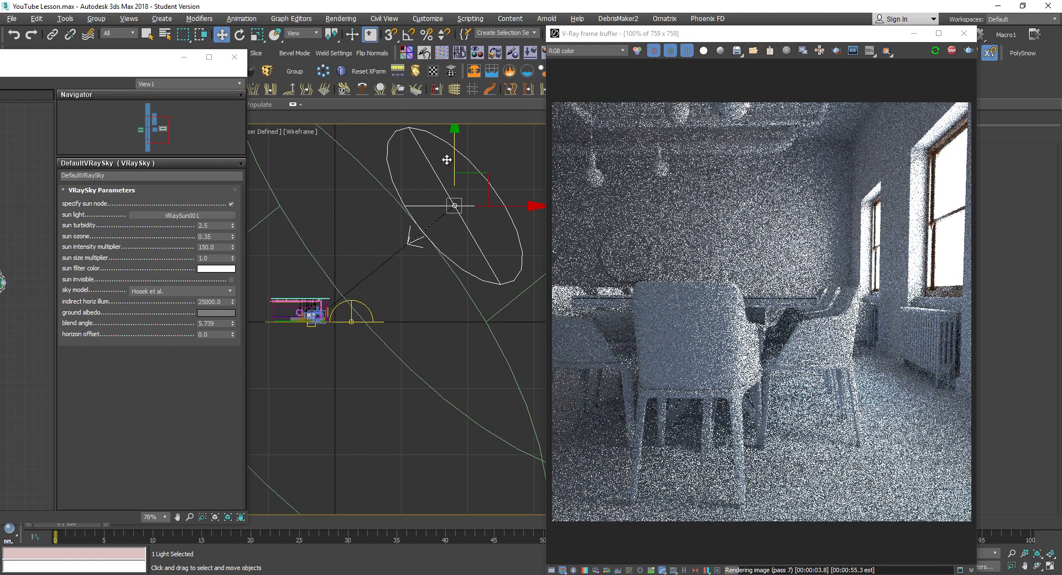
key(ctrl+z)
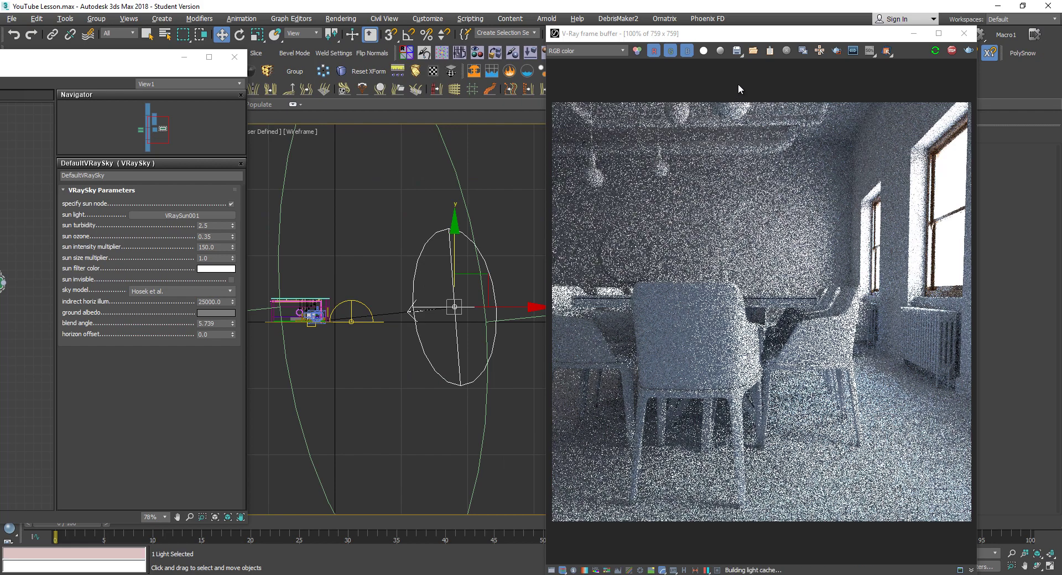
Enable the V-Ray sun in its parameters and display the RGB color channel of the interactive render
drag(761, 41, 362, 40)
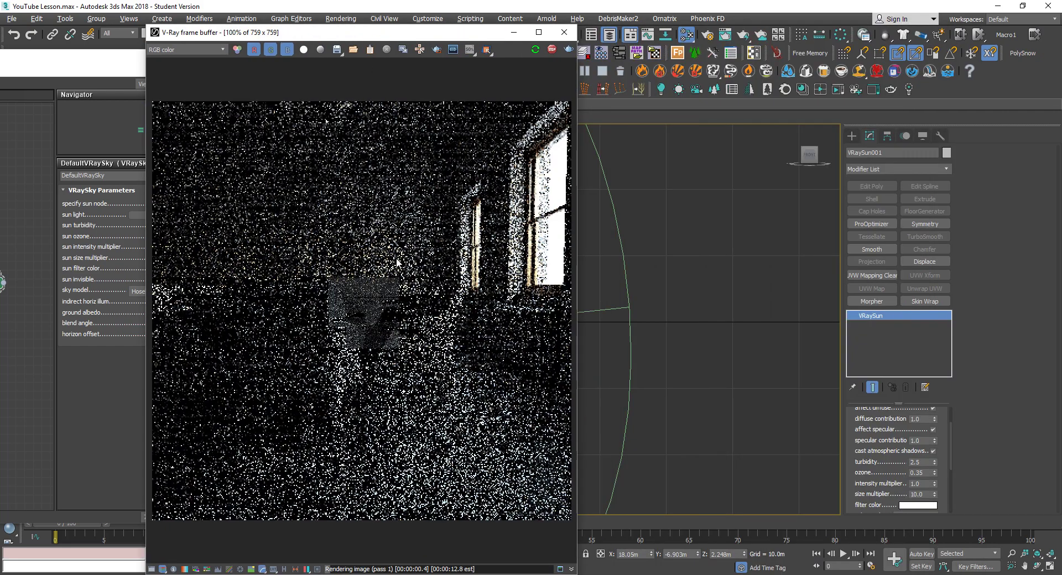
drag(885, 436, 903, 496)
click(933, 426)
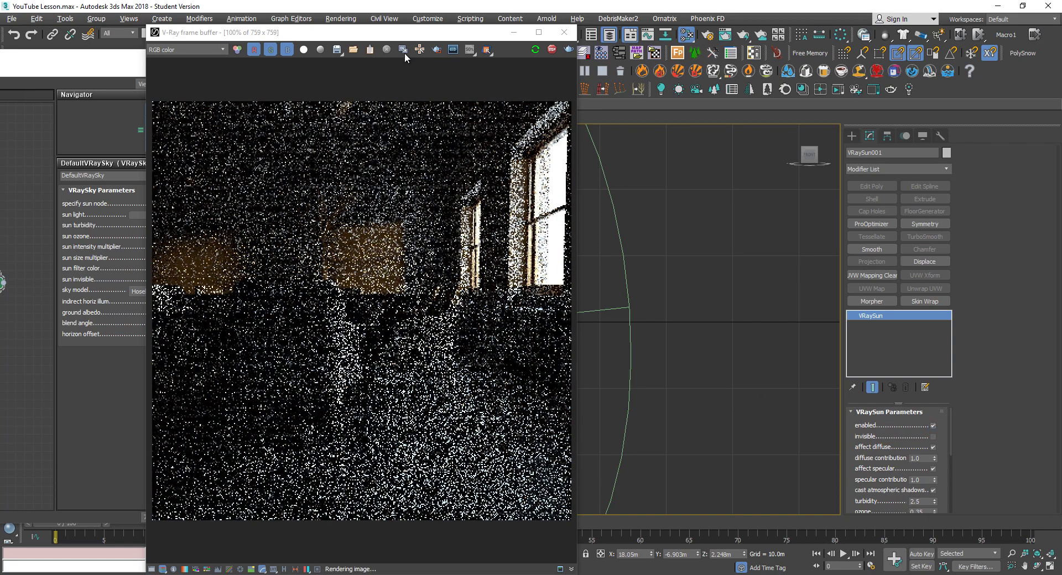
drag(401, 35, 739, 34)
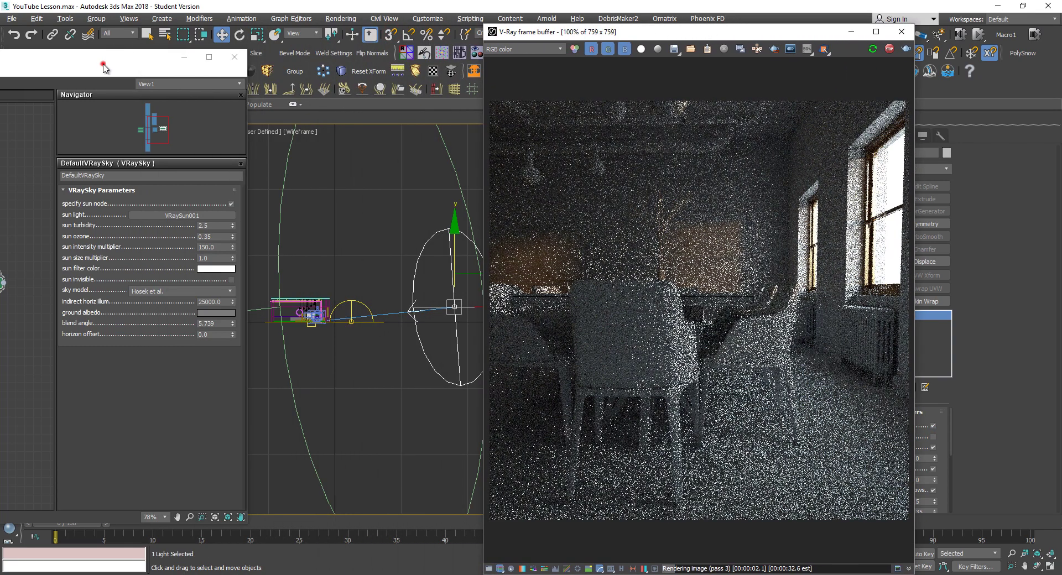
drag(103, 61, 285, 73)
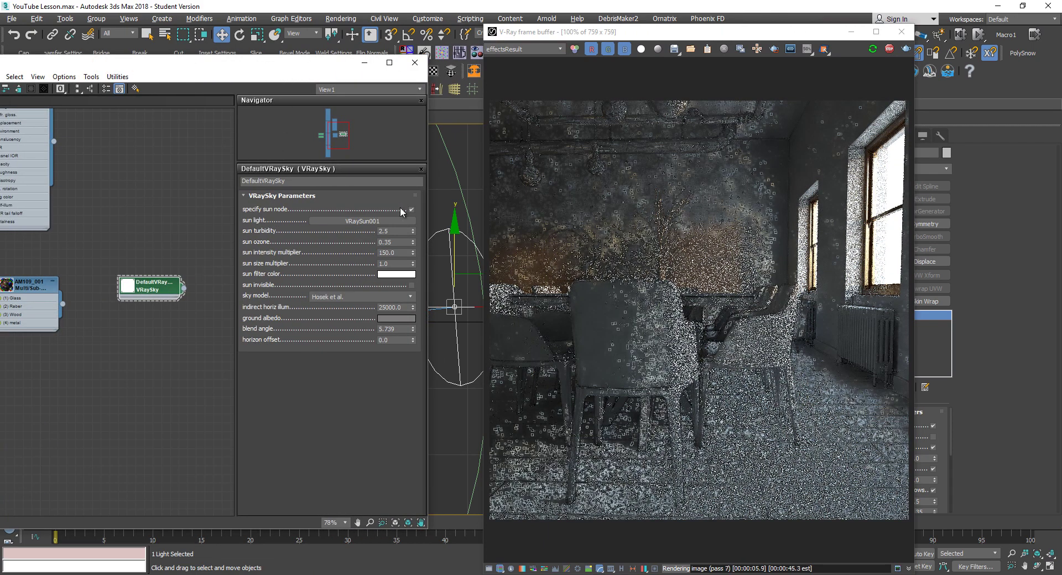
click(573, 50)
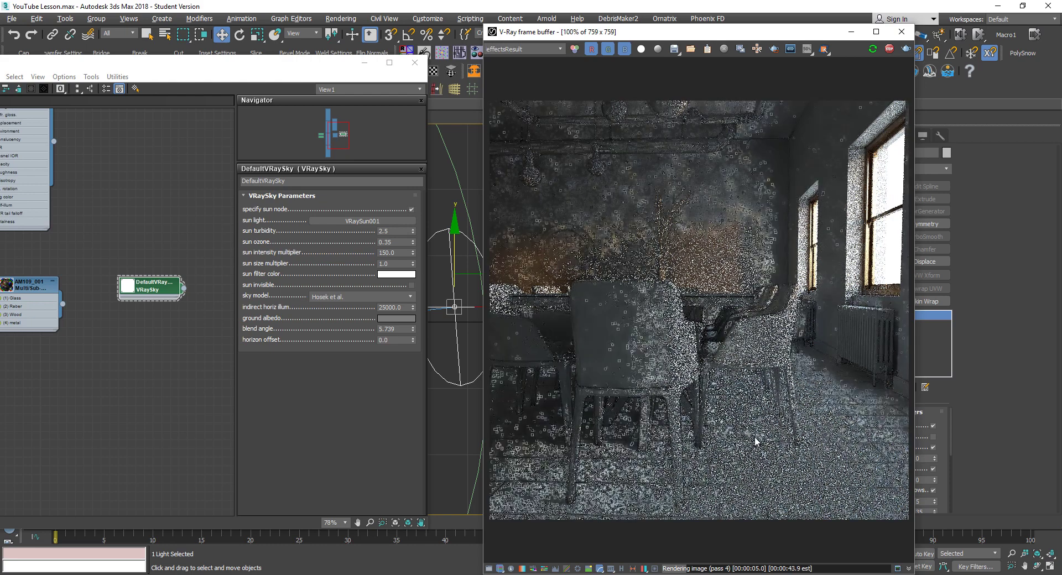
click(575, 51)
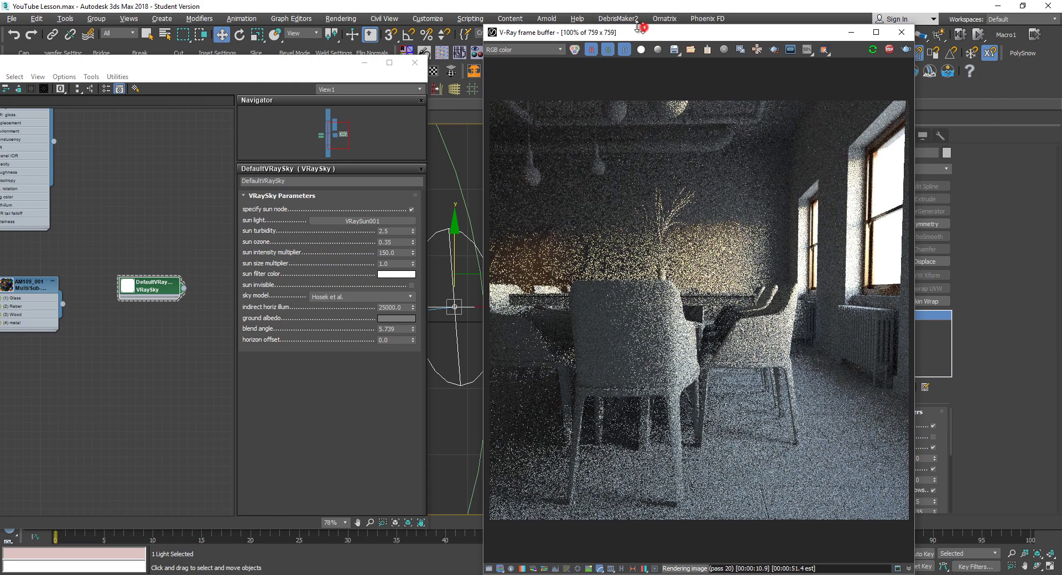
Show the frame buffer's color corrections and set the exposure to 0.47 and the contrast to 0.03
drag(631, 36, 526, 30)
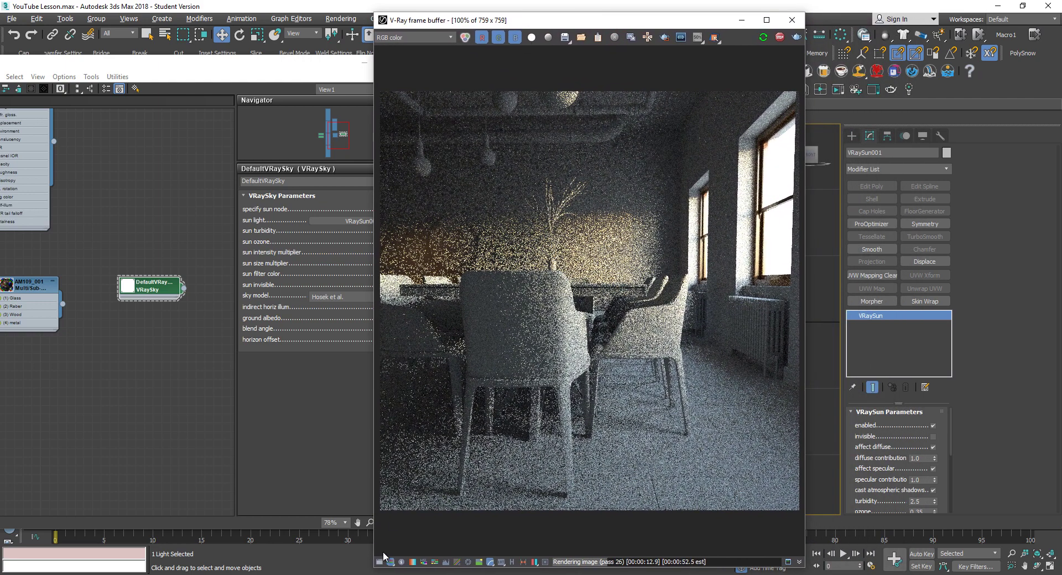
click(379, 561)
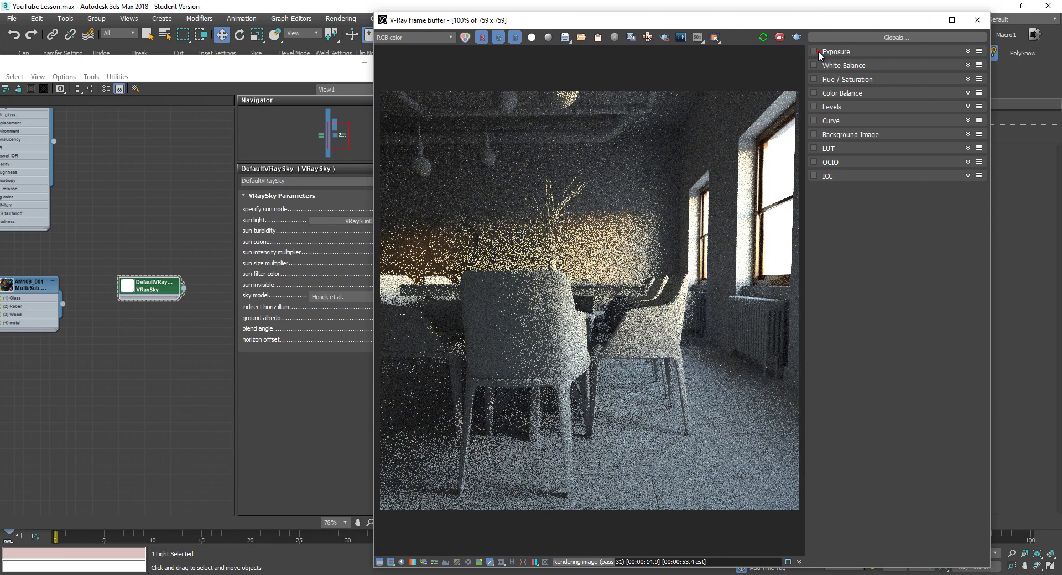
click(967, 51)
click(894, 73)
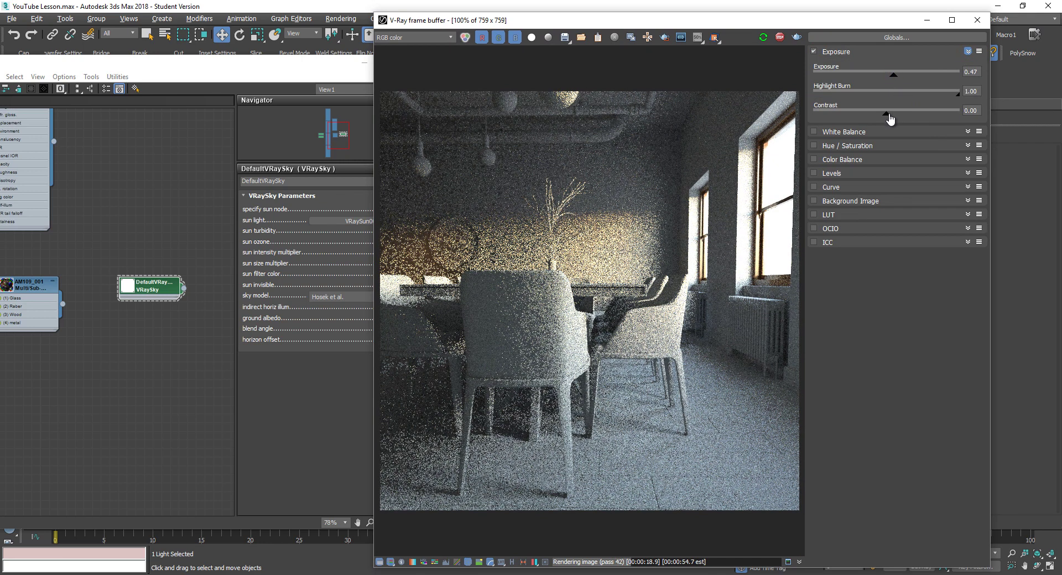
click(891, 112)
Enable the LUT correction, load Adanmq_AgfaColor_Futura_100.cube and turn off conversion to log space
click(813, 215)
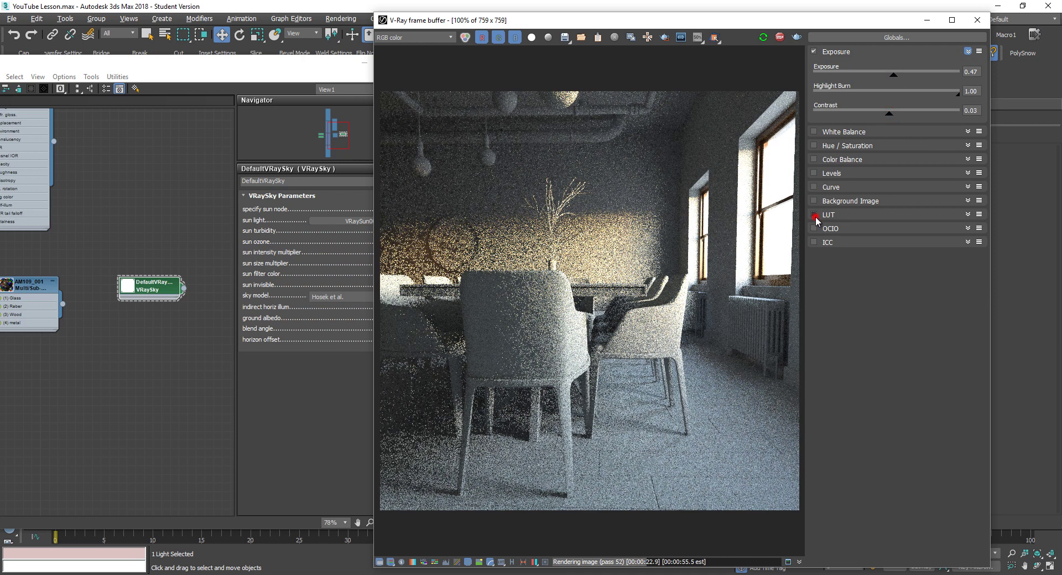
click(968, 214)
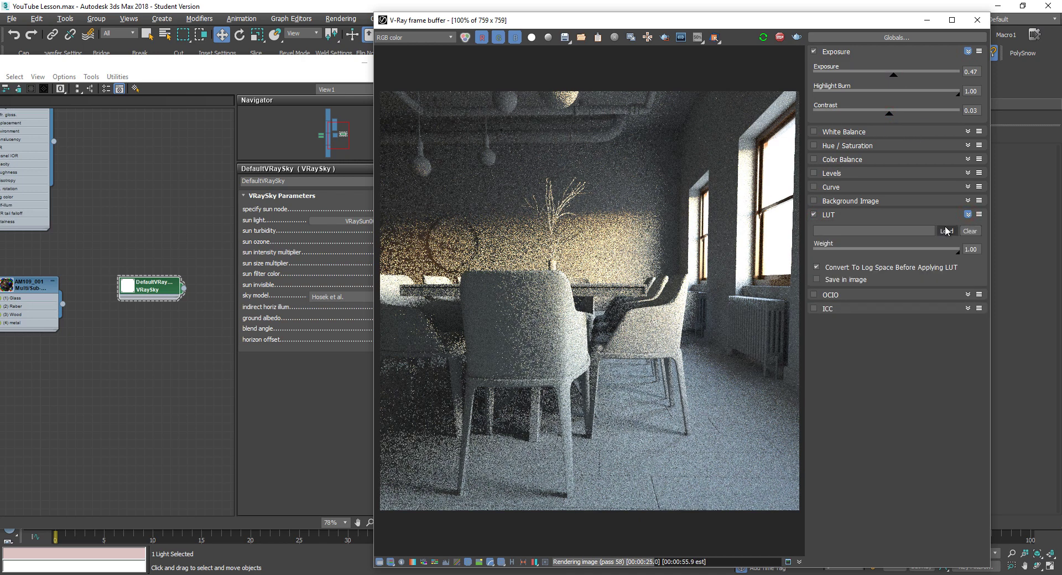
click(946, 227)
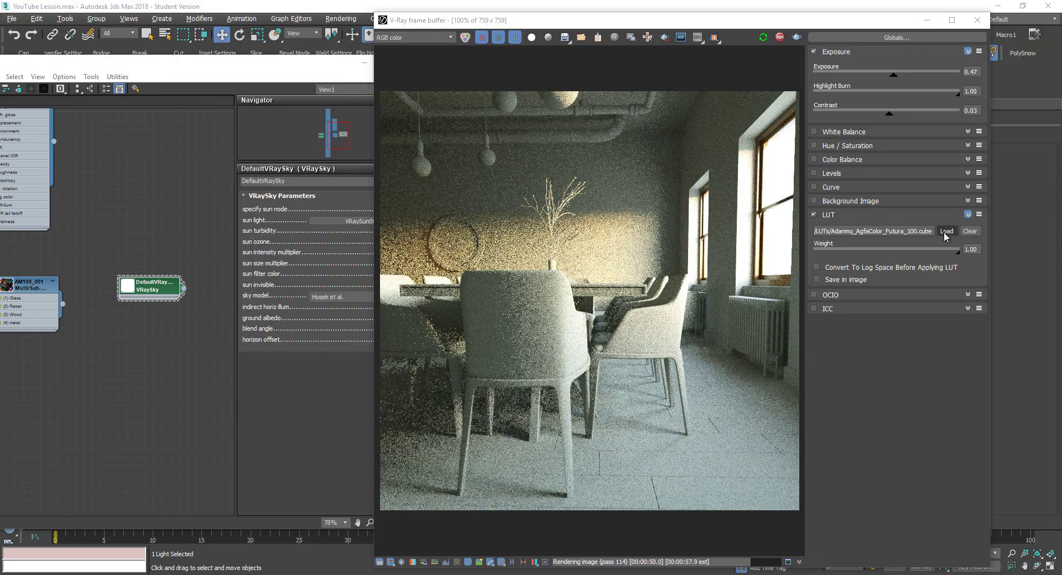
Compare the render with the LUT on and off, reduce the LUT weight to 0.24, and hide the color corrections
click(813, 214)
click(967, 214)
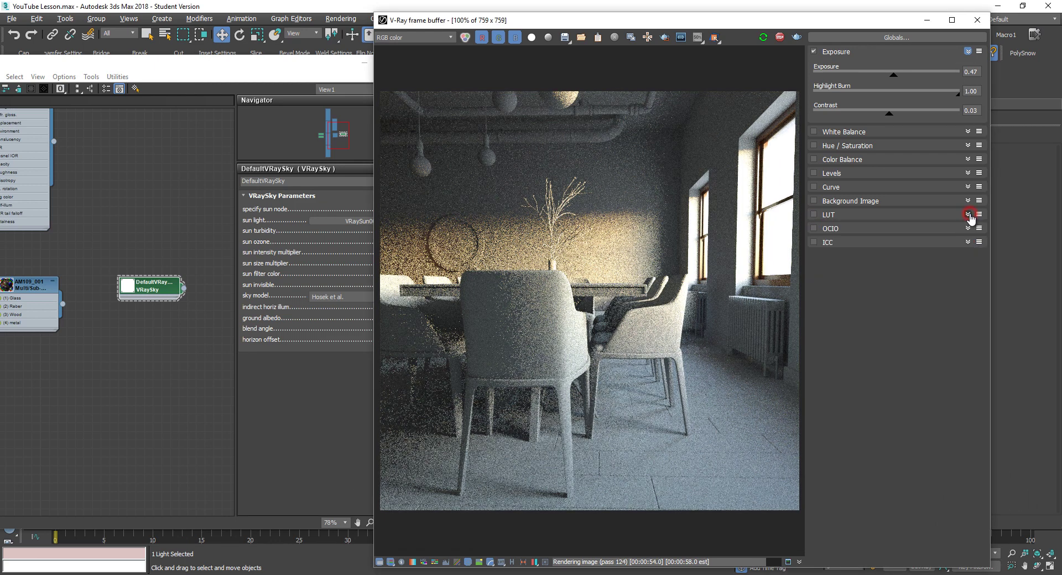
click(814, 215)
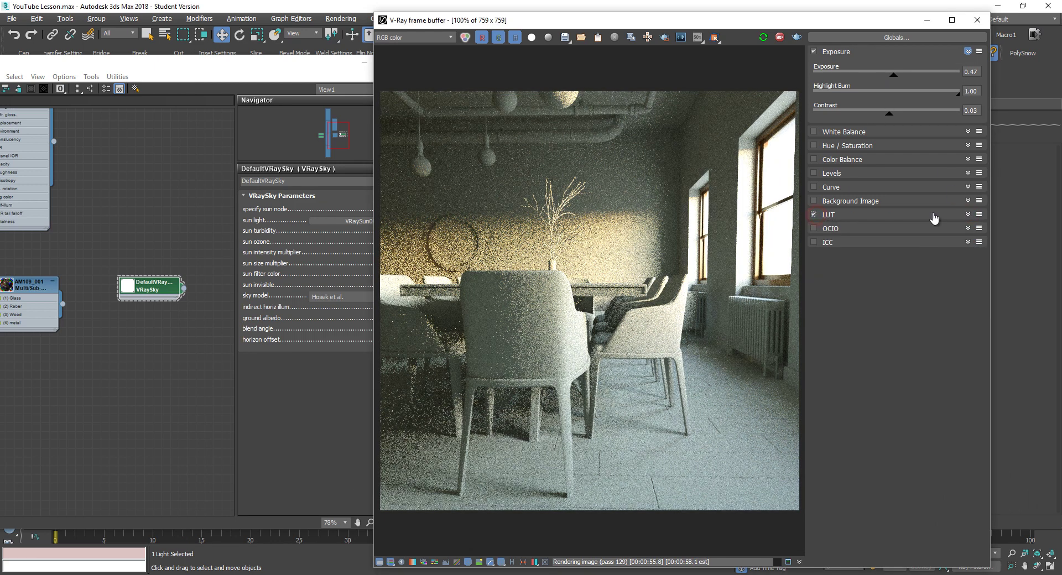
click(967, 214)
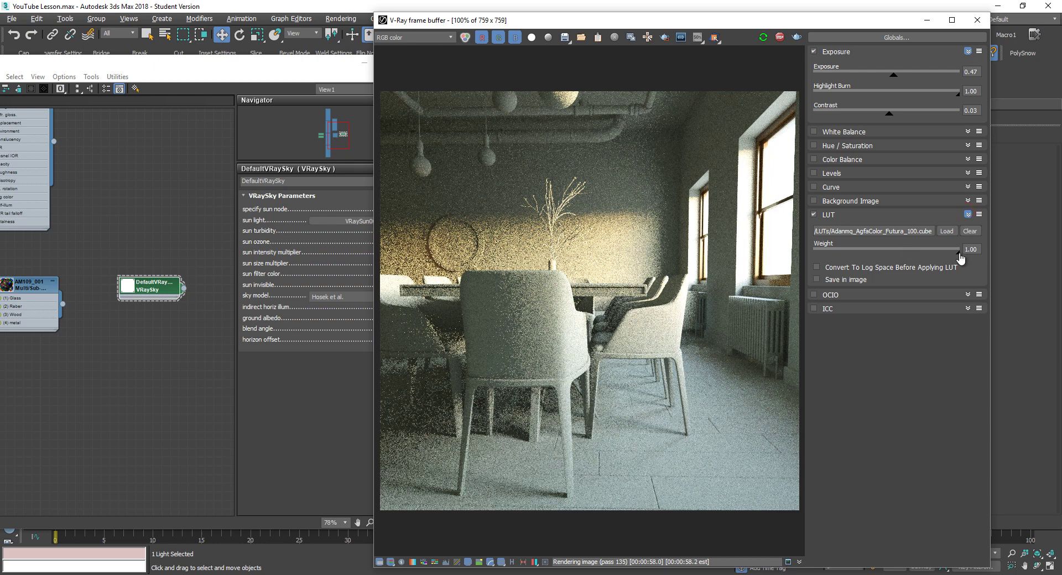
drag(961, 259, 848, 255)
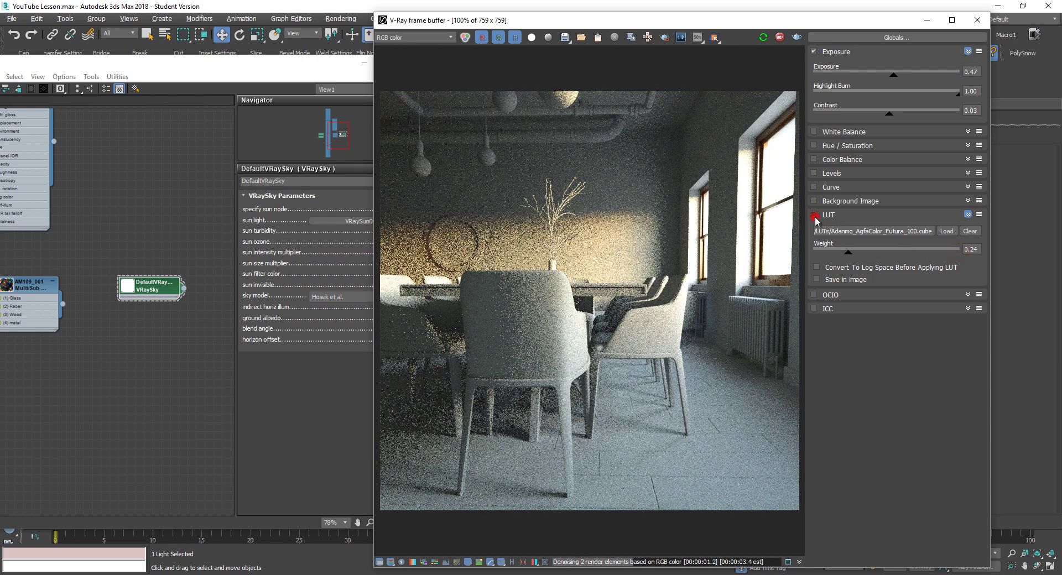
click(379, 562)
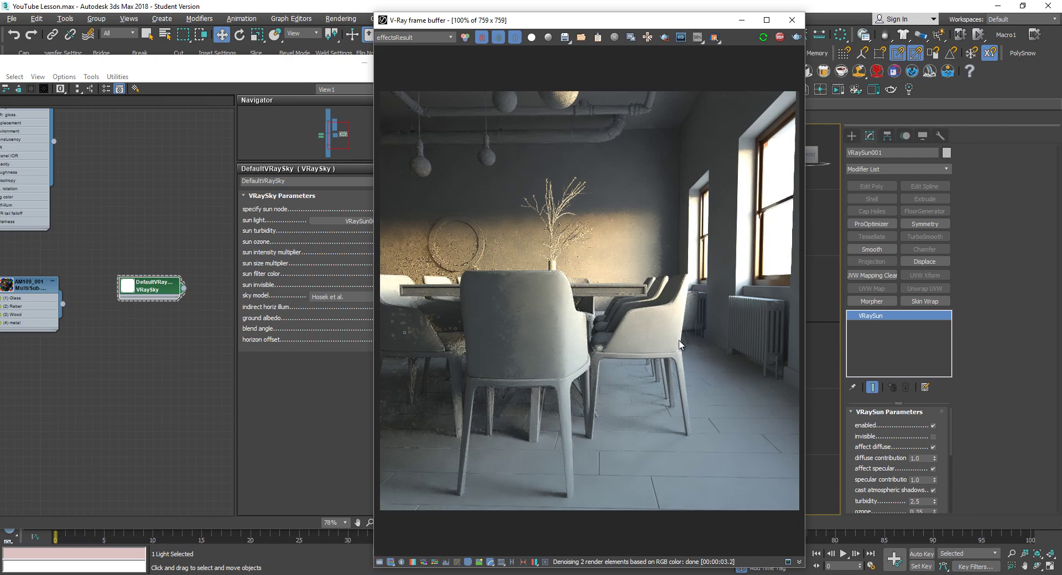
Switch the frame buffer to RGB color and examine the render's noise around the vase and back wall
click(465, 37)
scroll(609, 239, up, 1)
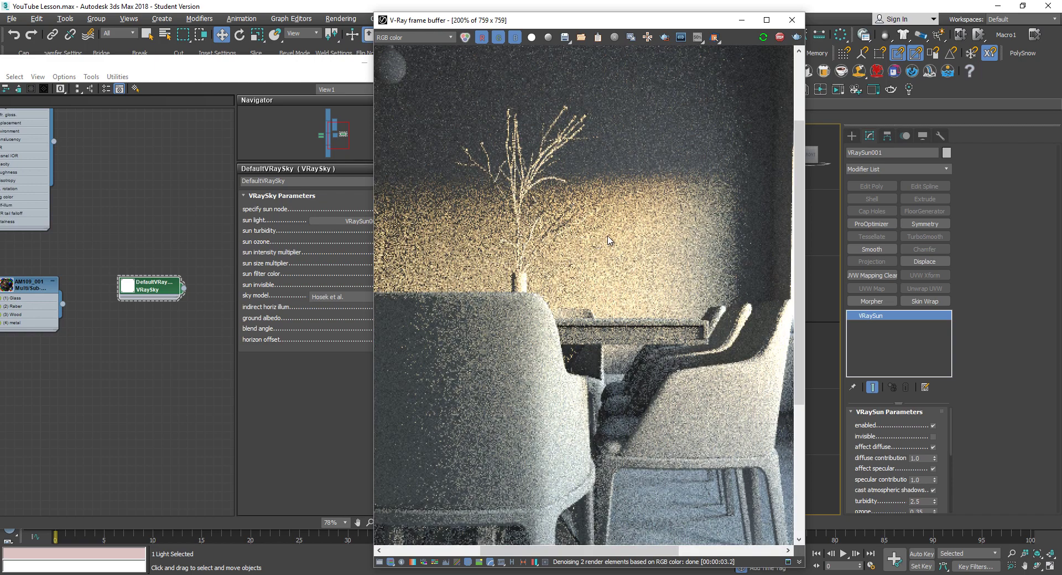
scroll(597, 193, down, 1)
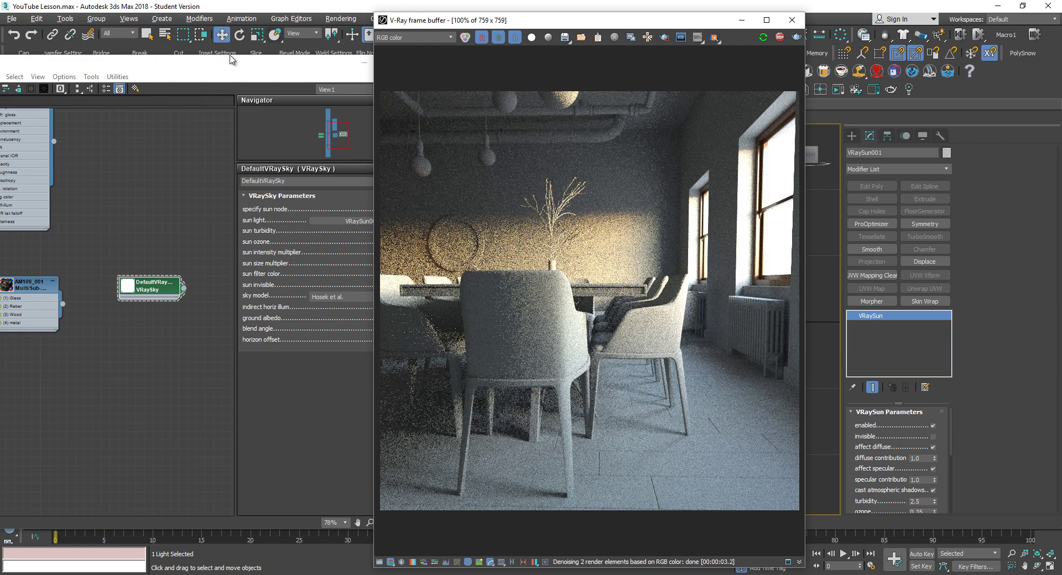
Add a VRayHDRI map to the material editor's node view and place the DefaultVRaySky node directly below it
drag(223, 64, 286, 55)
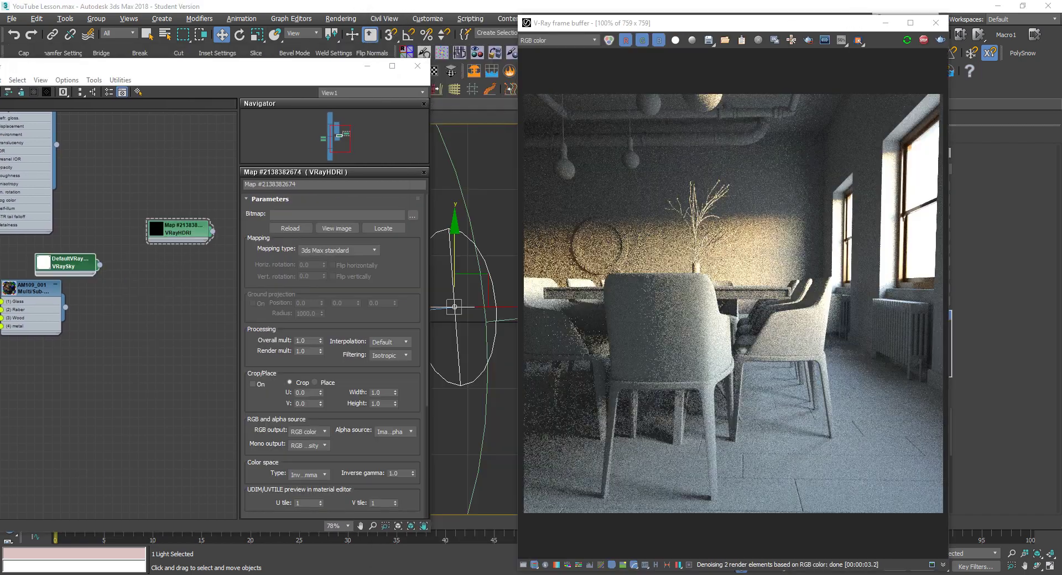
click(698, 303)
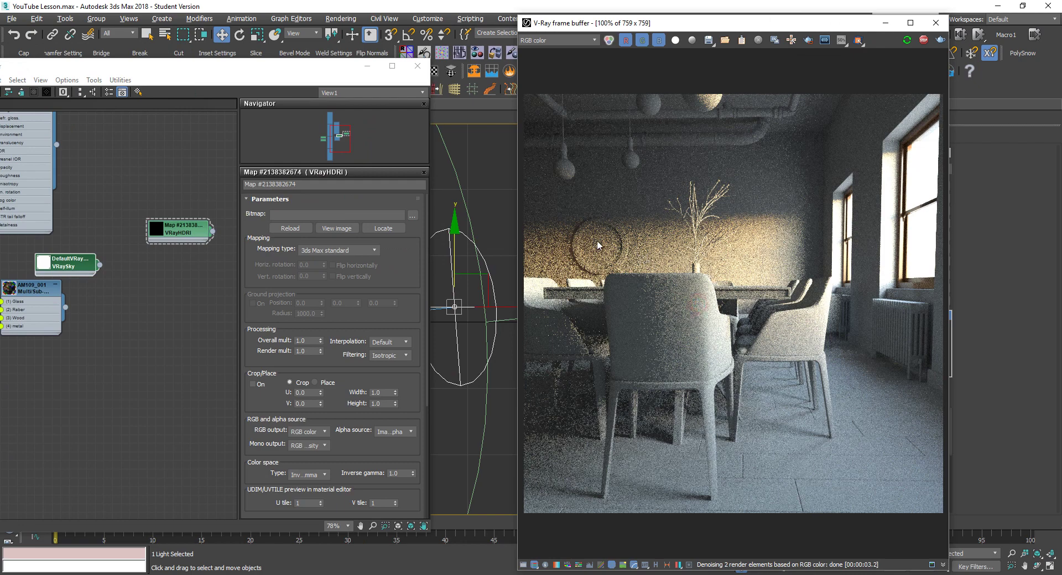
double_click(72, 262)
drag(72, 262, 175, 269)
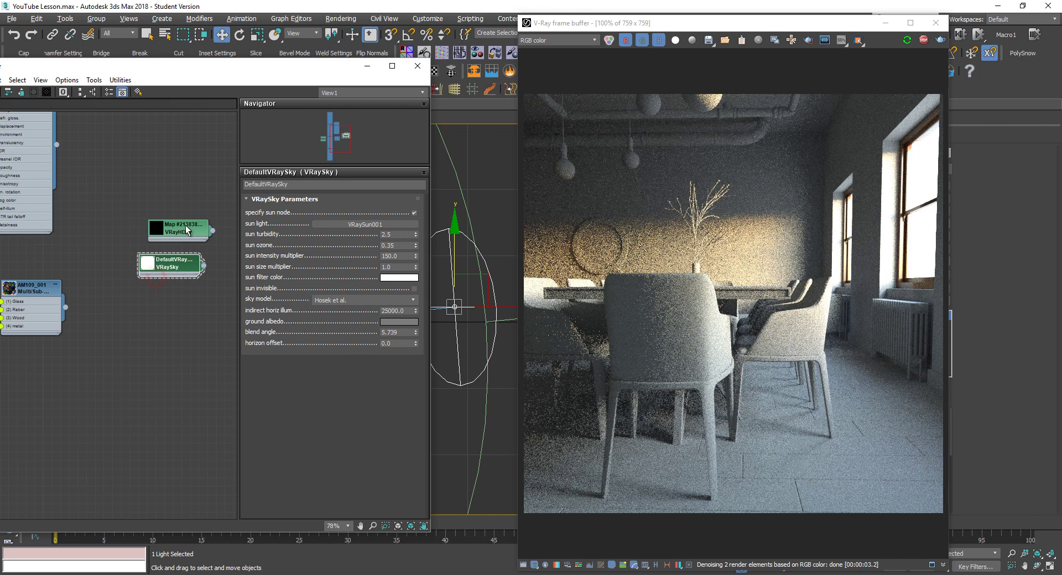
Place the VRayHDRI node directly above the DefaultVRaySky node and move the material editor out of the way
drag(187, 230, 177, 239)
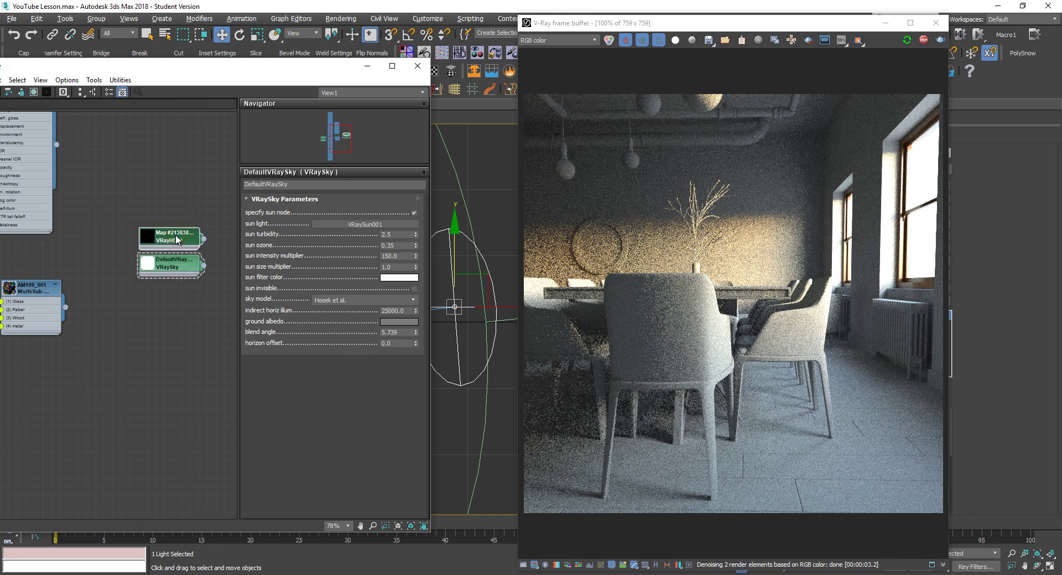
click(198, 195)
click(179, 239)
drag(229, 68, 0, 70)
click(132, 92)
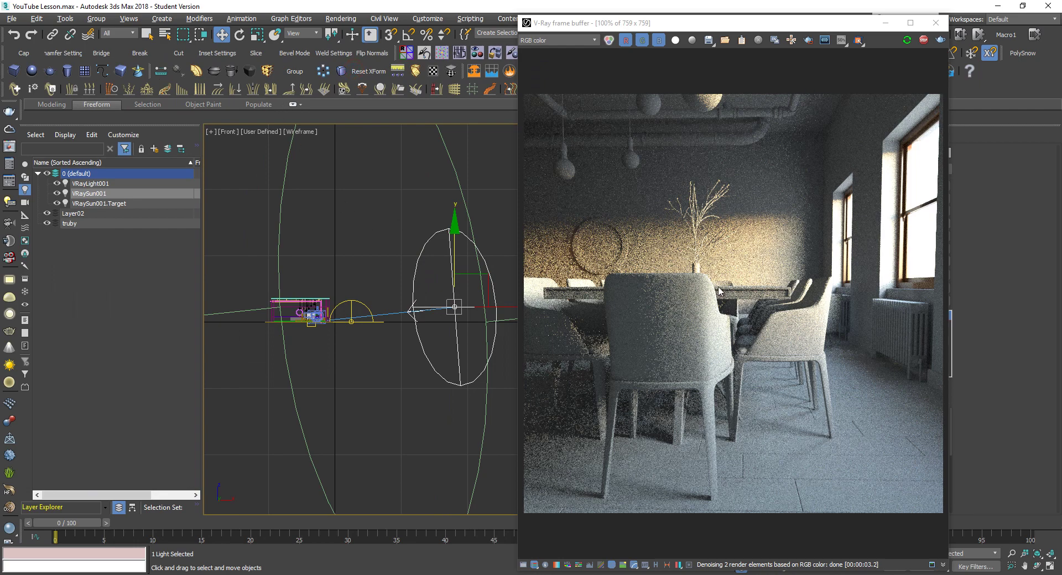
Select the dome light and rotate it around its Z axis to about 64 degrees in the top view
scroll(829, 451, up, 1)
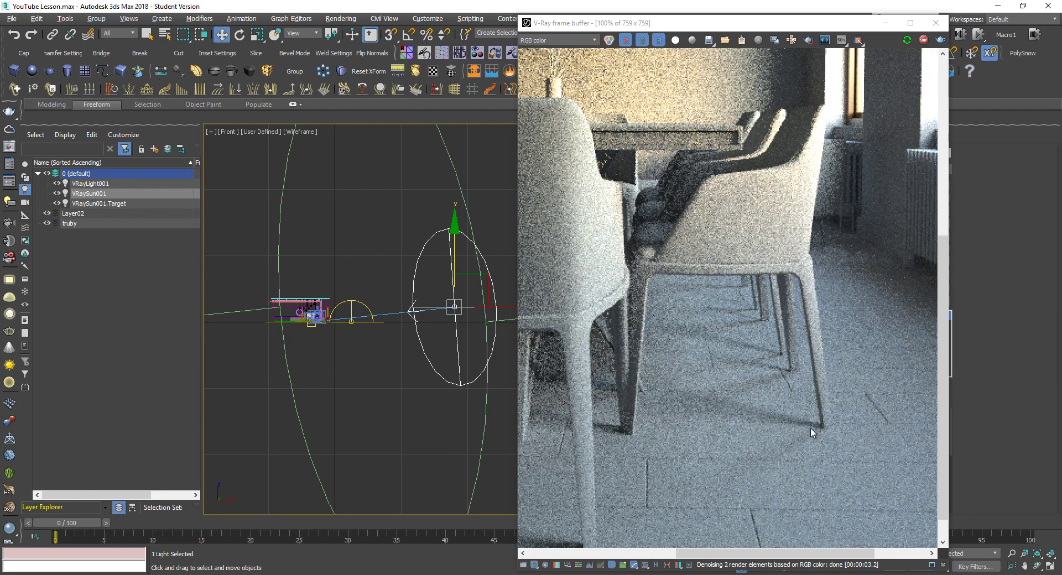
scroll(811, 427, down, 1)
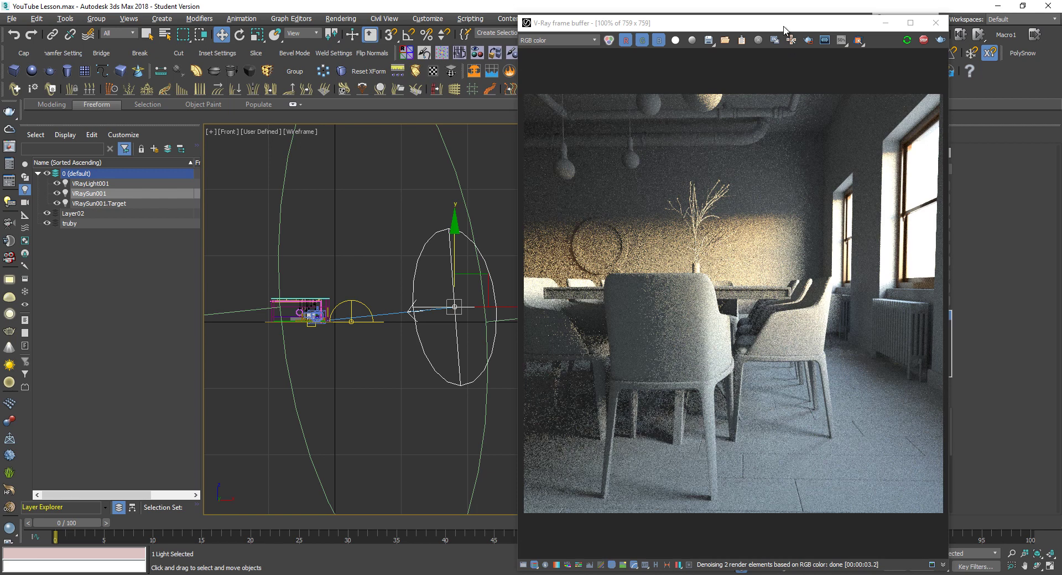
drag(782, 26, 673, 250)
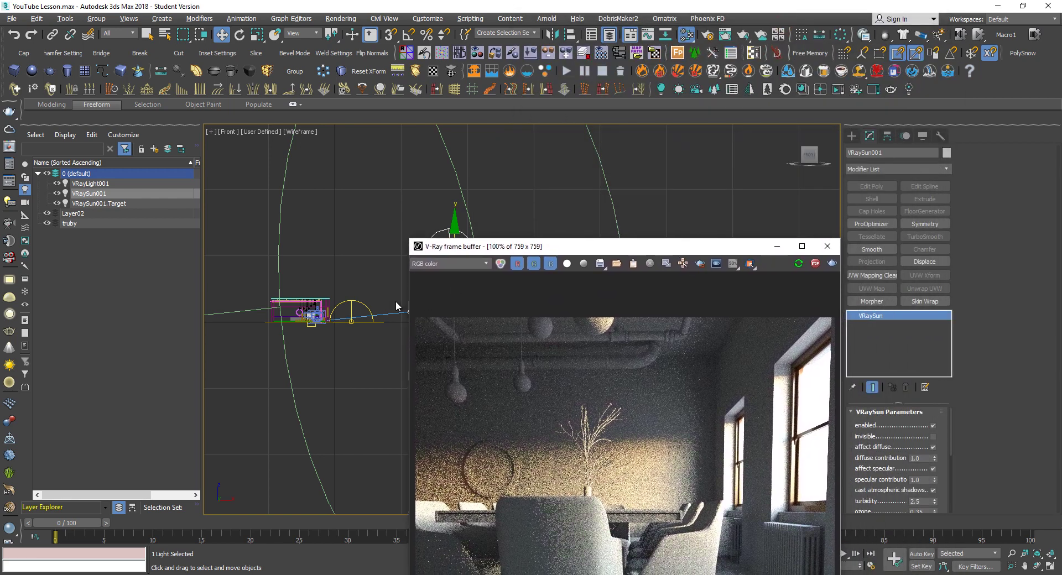
click(352, 304)
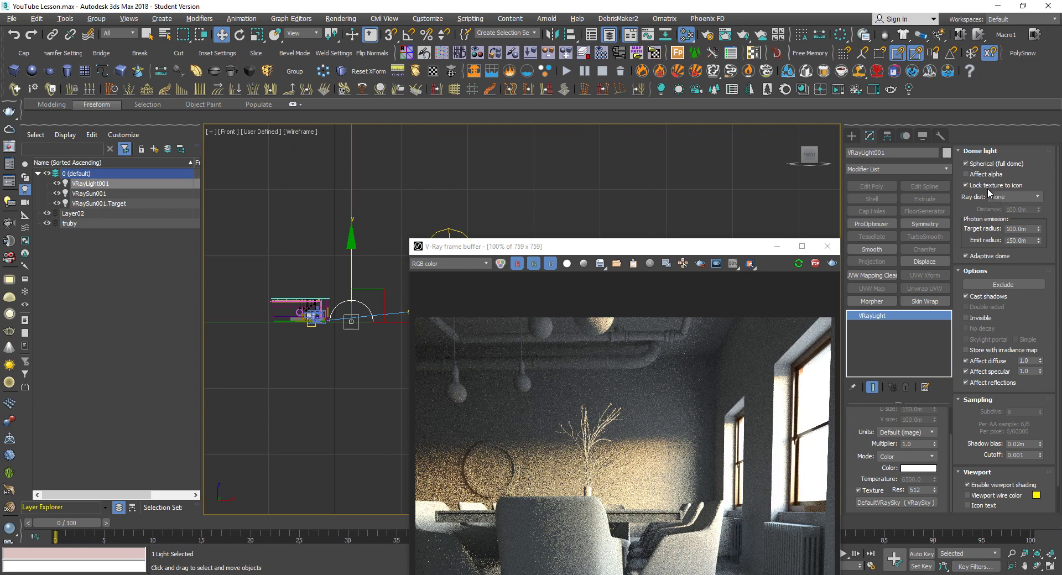
drag(674, 254, 630, 277)
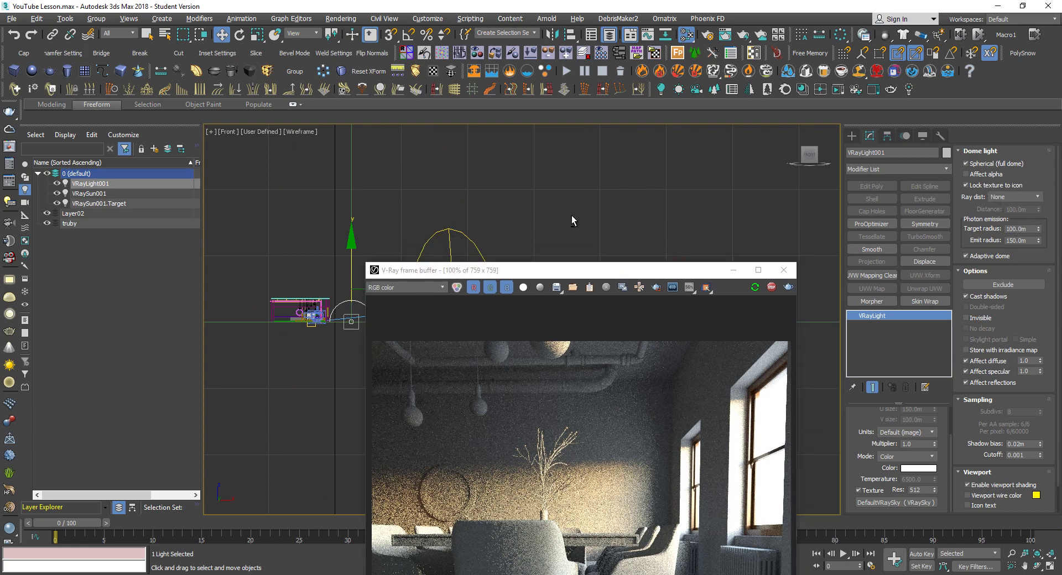
key(alt+w)
key(alt+w)
drag(553, 272, 171, 53)
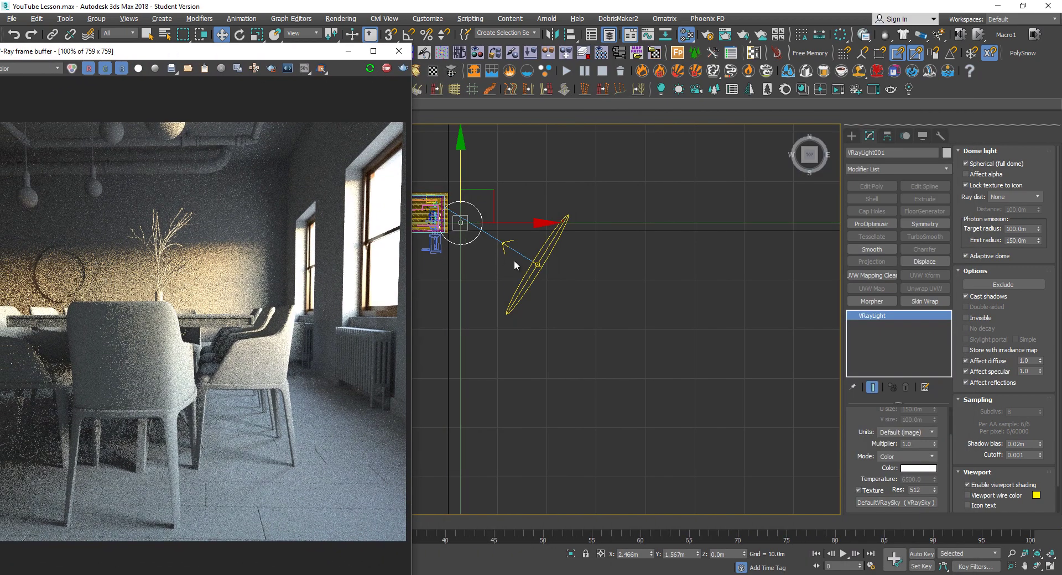
middle_drag(514, 265, 779, 332)
drag(262, 55, 340, 37)
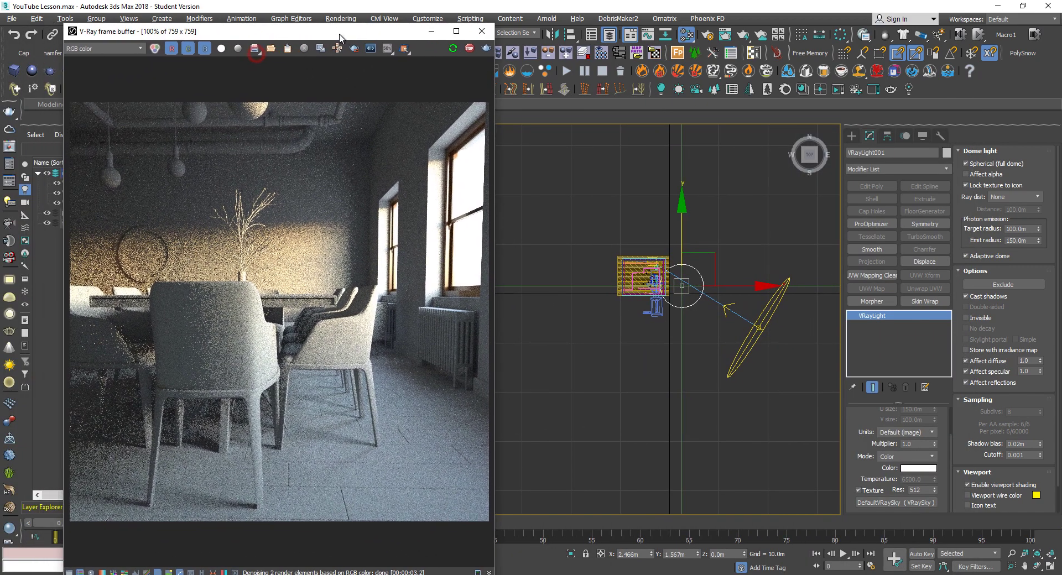
key(e)
drag(727, 346, 755, 332)
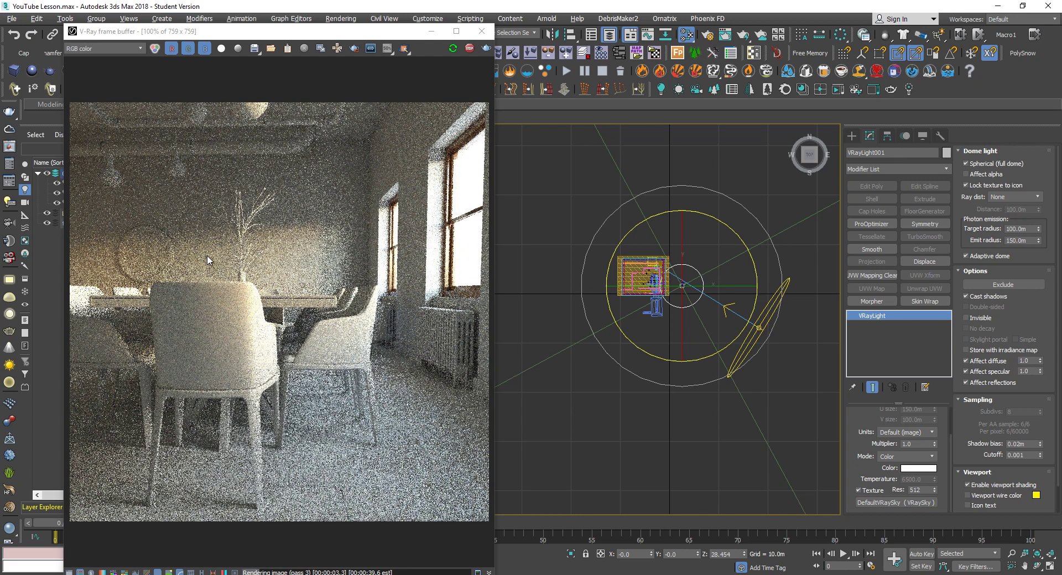
drag(653, 355, 693, 361)
key(ctrl+z)
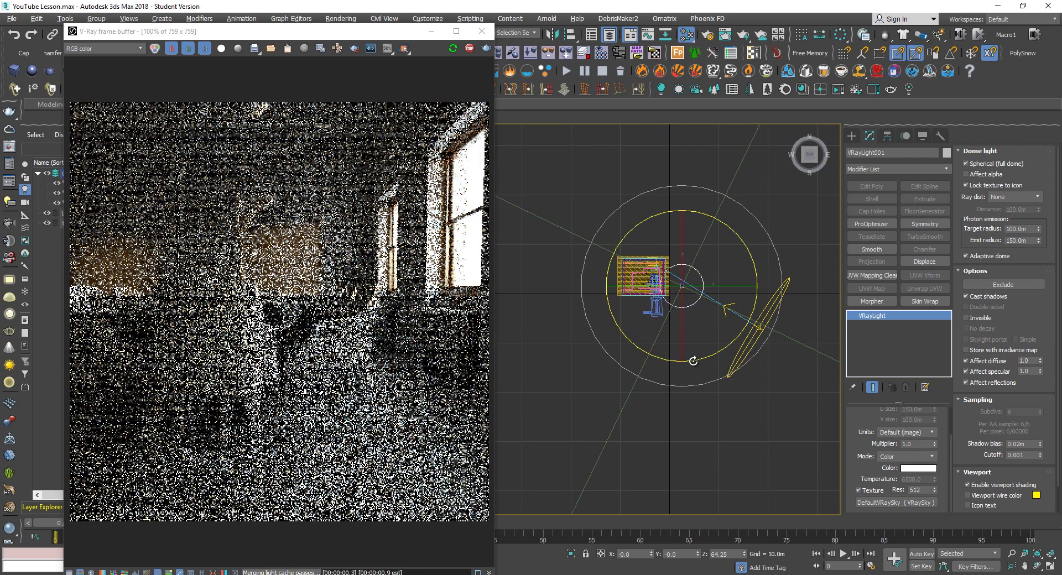
Select the V-Ray sun in the front view, and stop the interactive render and close the frame buffer
key(alt+w)
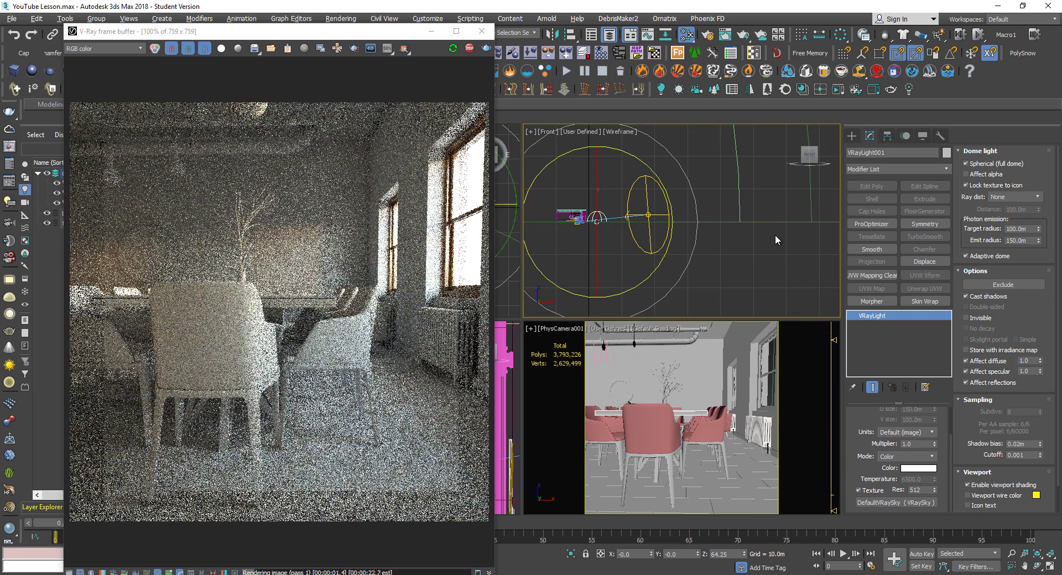
middle_click(775, 234)
key(alt+w)
middle_drag(659, 323, 835, 336)
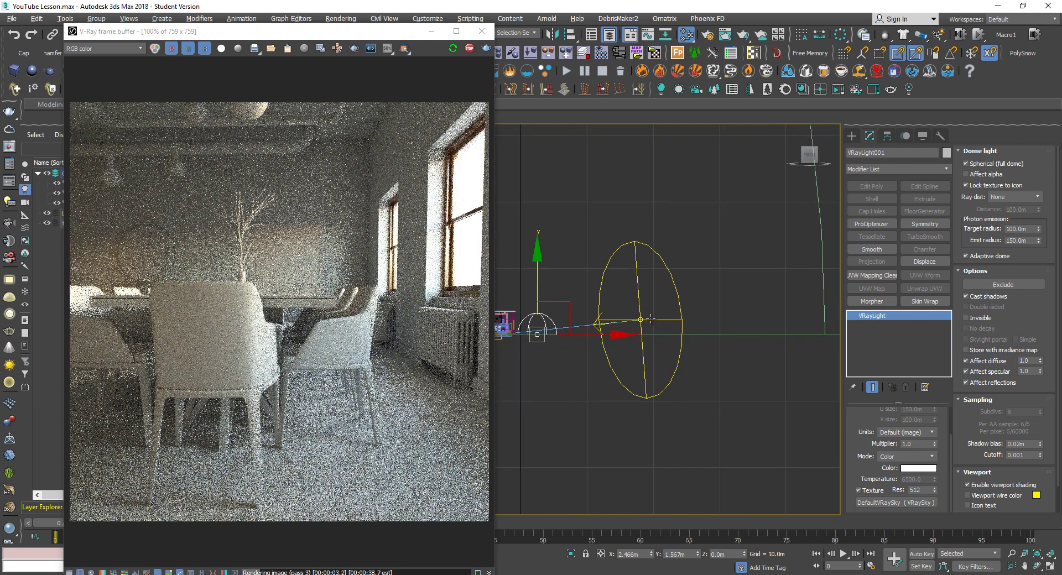
middle_drag(640, 318, 705, 315)
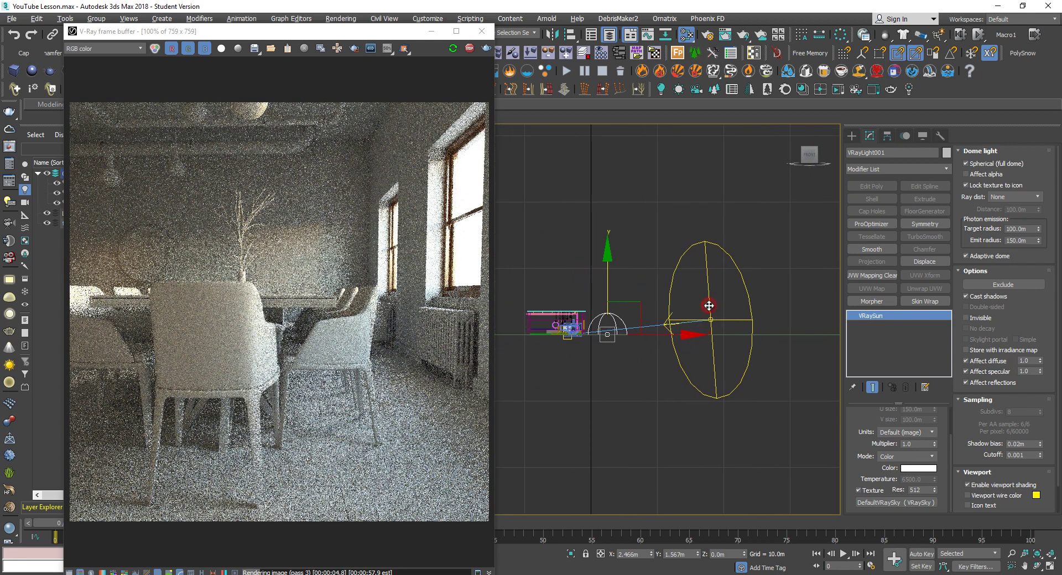
click(709, 306)
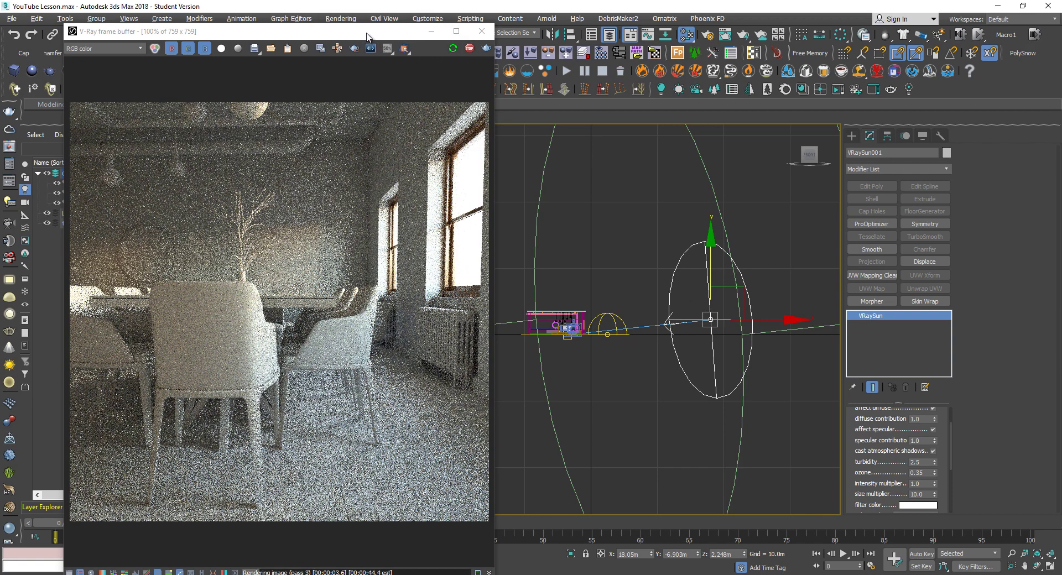
click(469, 49)
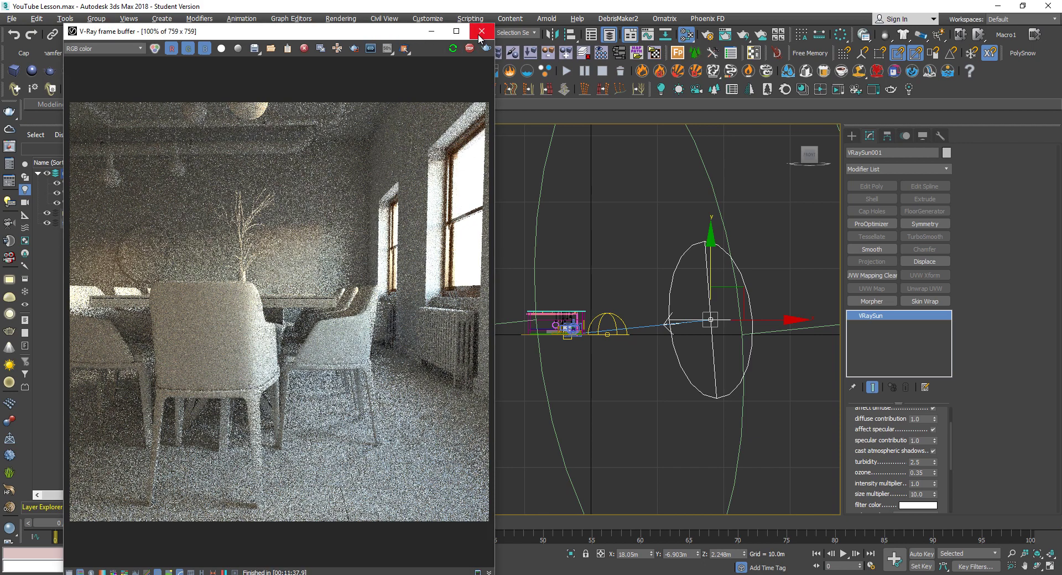
click(480, 32)
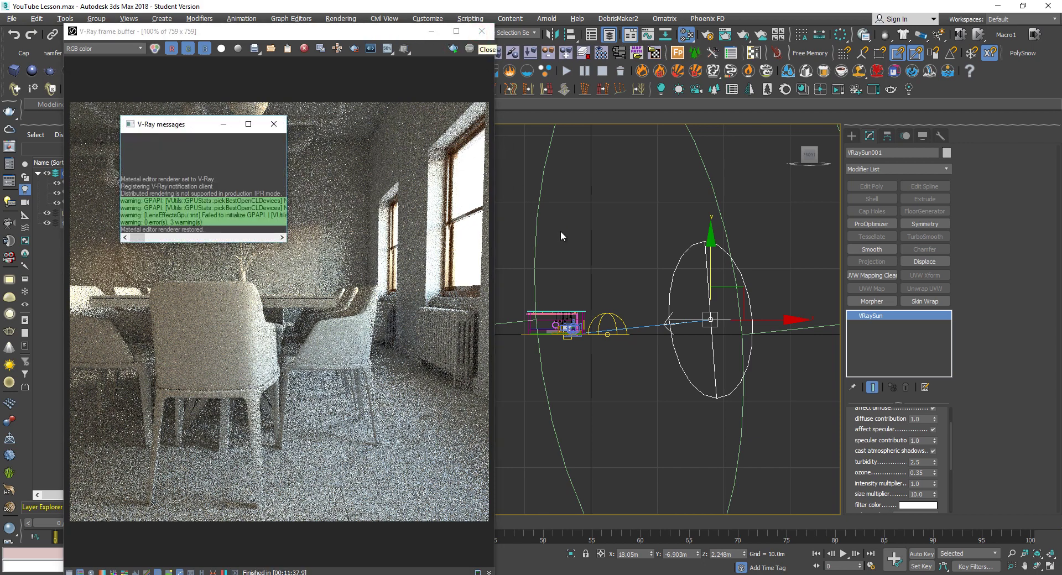
Limit selection to geometry and move the dining table, its chairs and the plant out of the camera's view in the top view
key(alt+w)
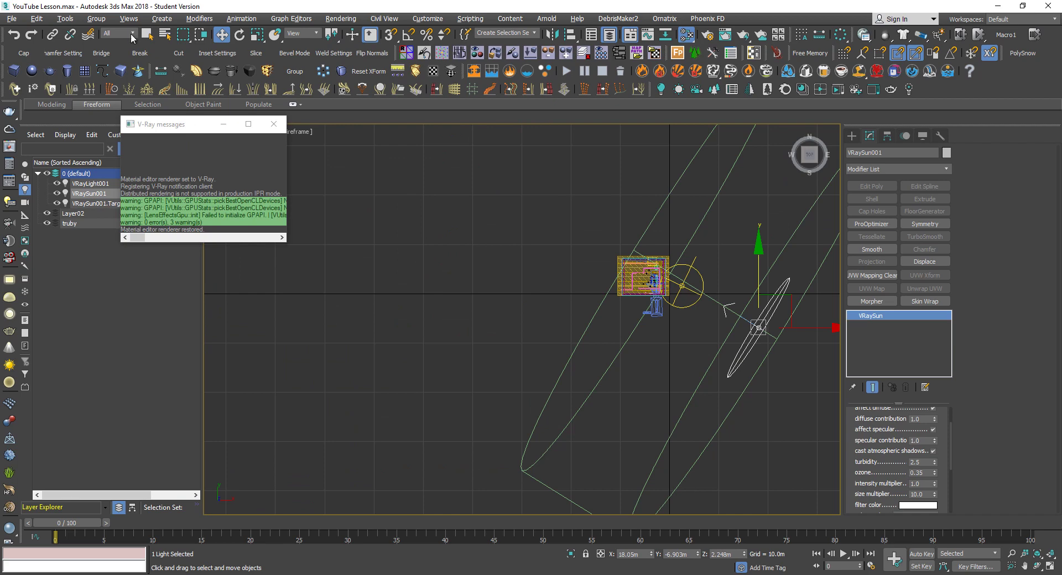
click(132, 35)
click(131, 51)
scroll(526, 254, up, 5)
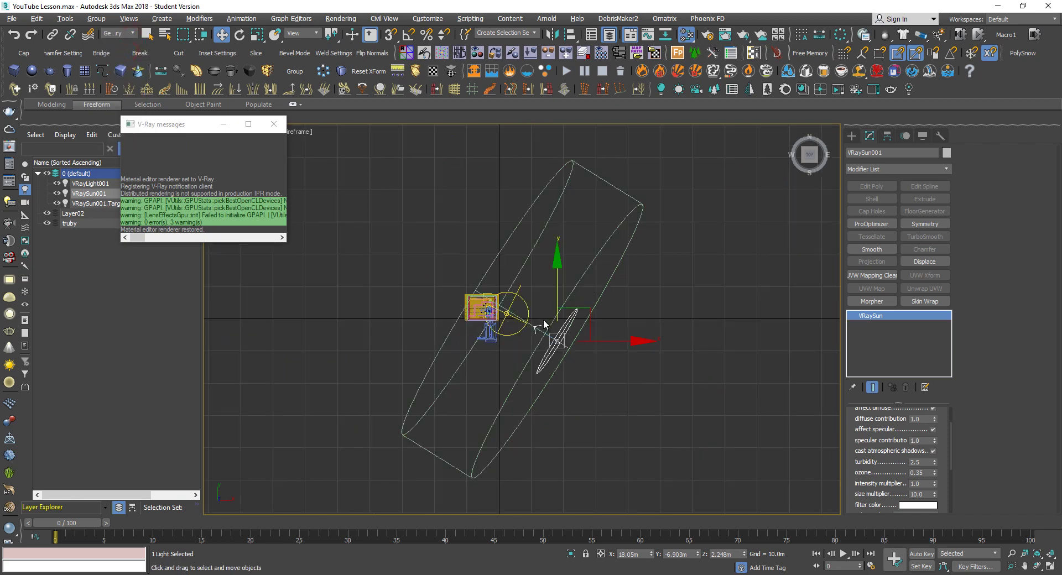
scroll(525, 253, up, 6)
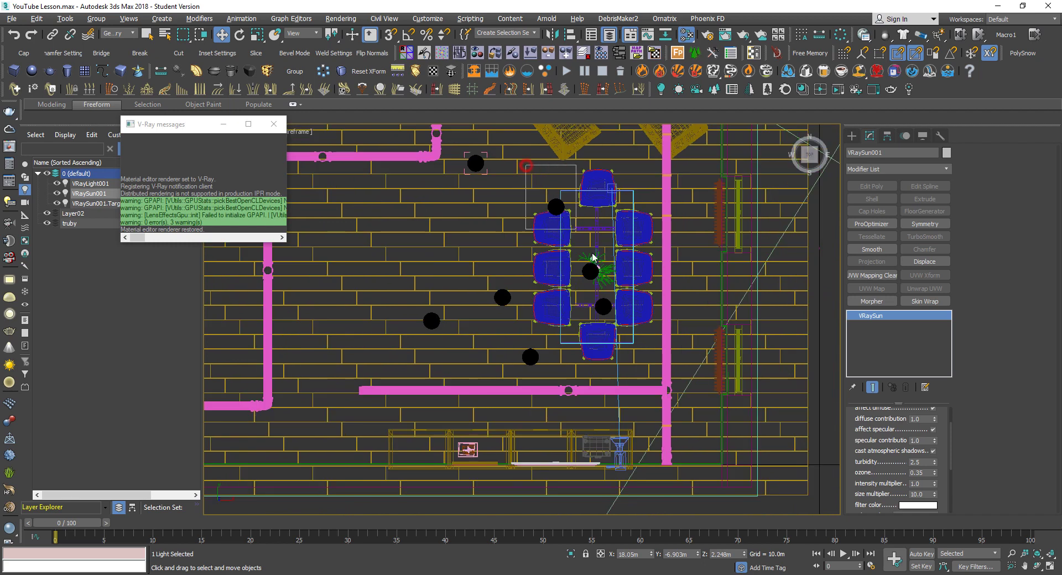
drag(524, 164, 663, 391)
scroll(633, 286, down, 2)
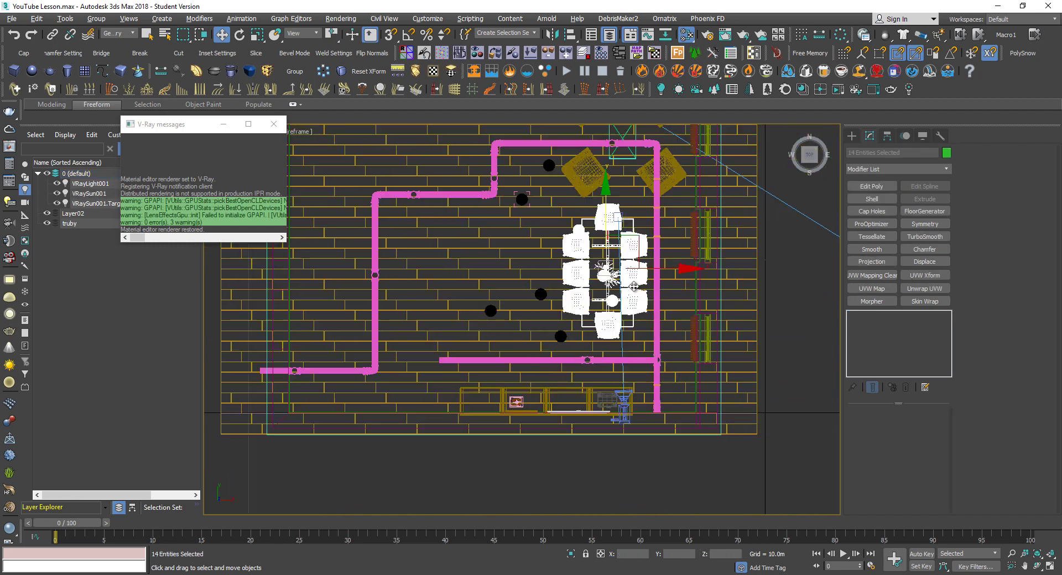
middle_drag(634, 286, 674, 319)
drag(679, 273, 409, 203)
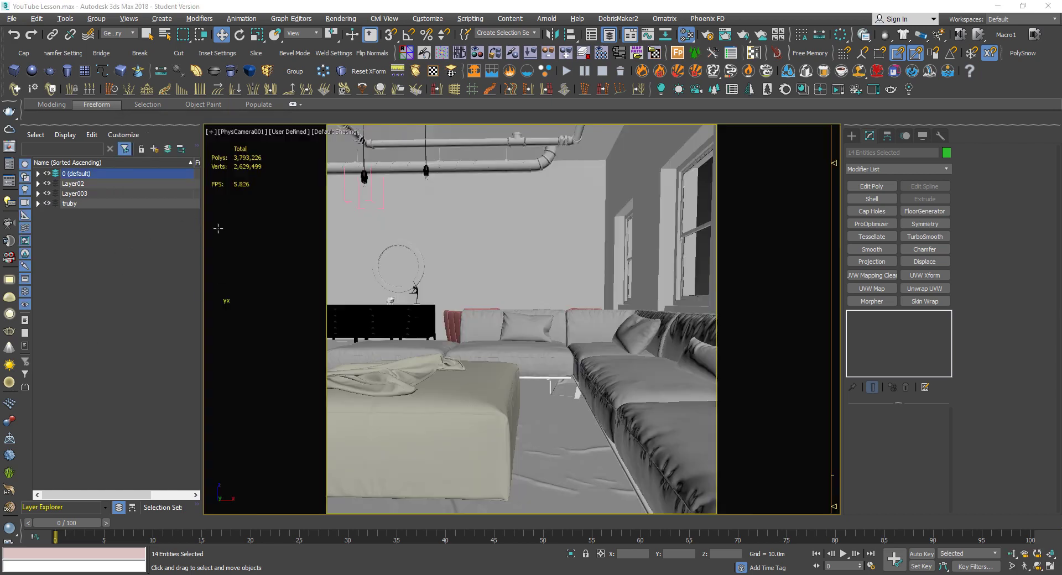
Reopen the frame buffer, start an interactive render of the sofa view and display the RGB color channel
click(7, 146)
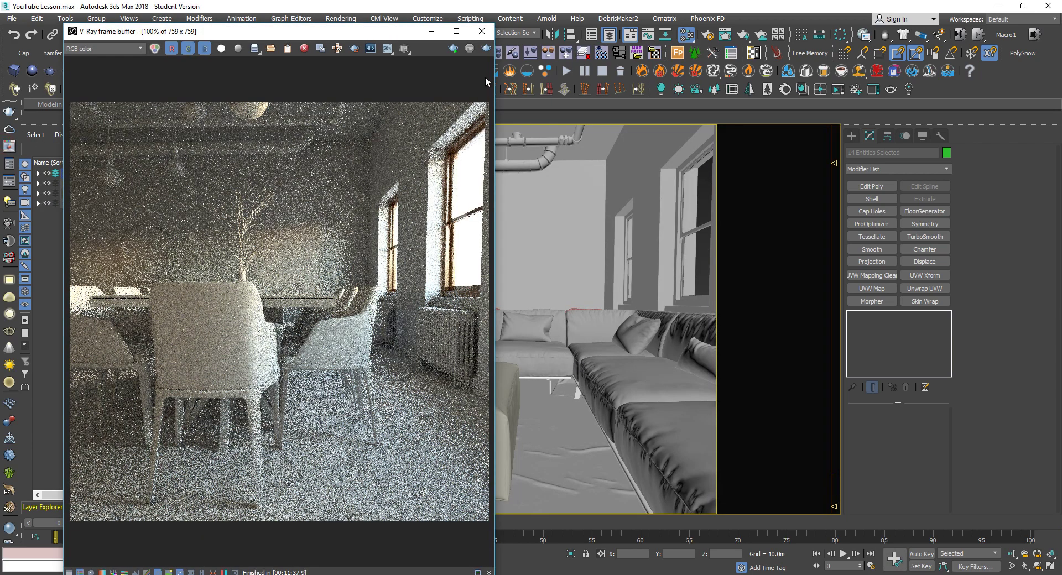
click(453, 48)
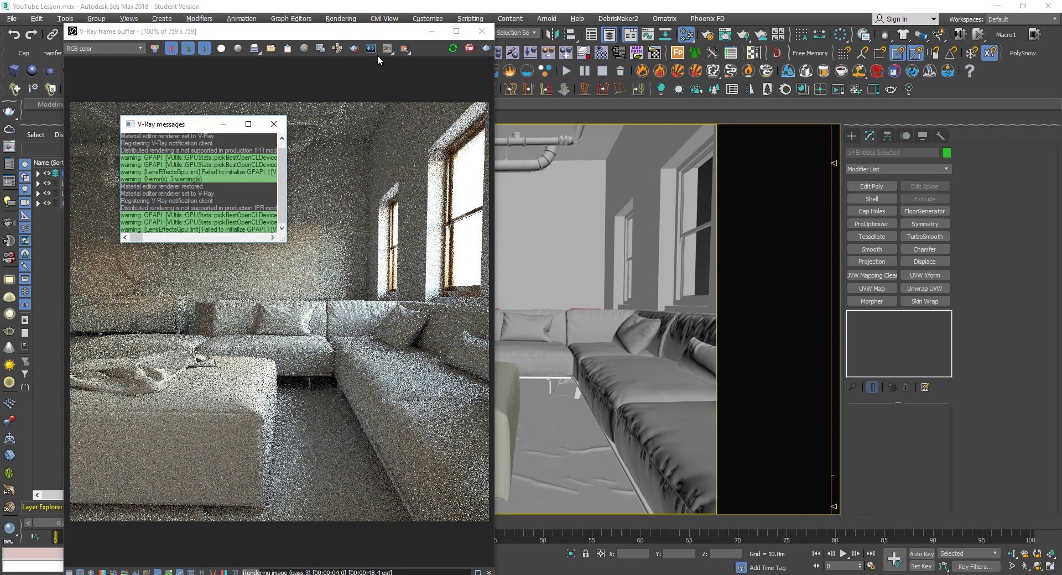
click(274, 124)
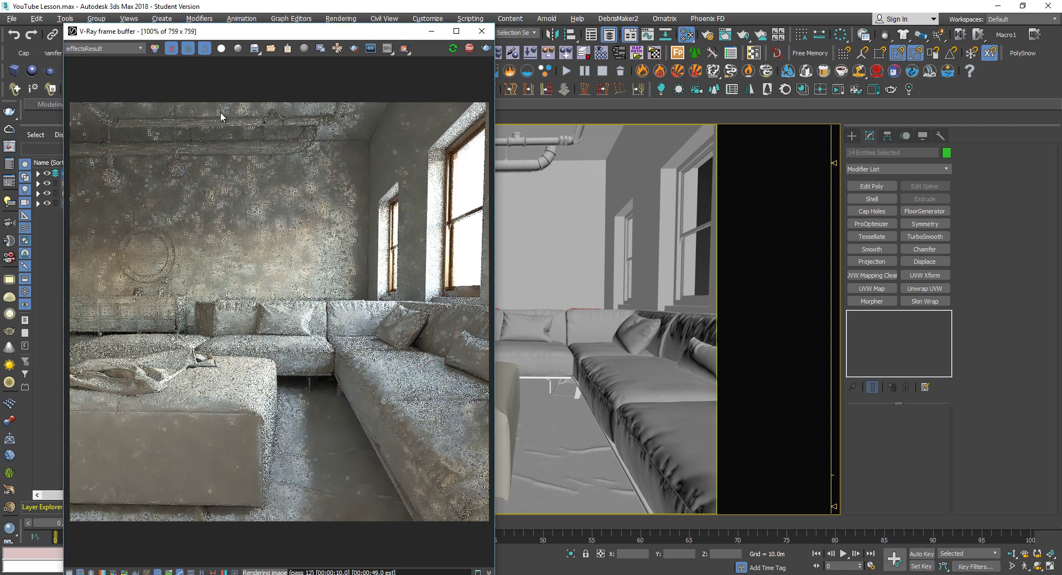
click(156, 49)
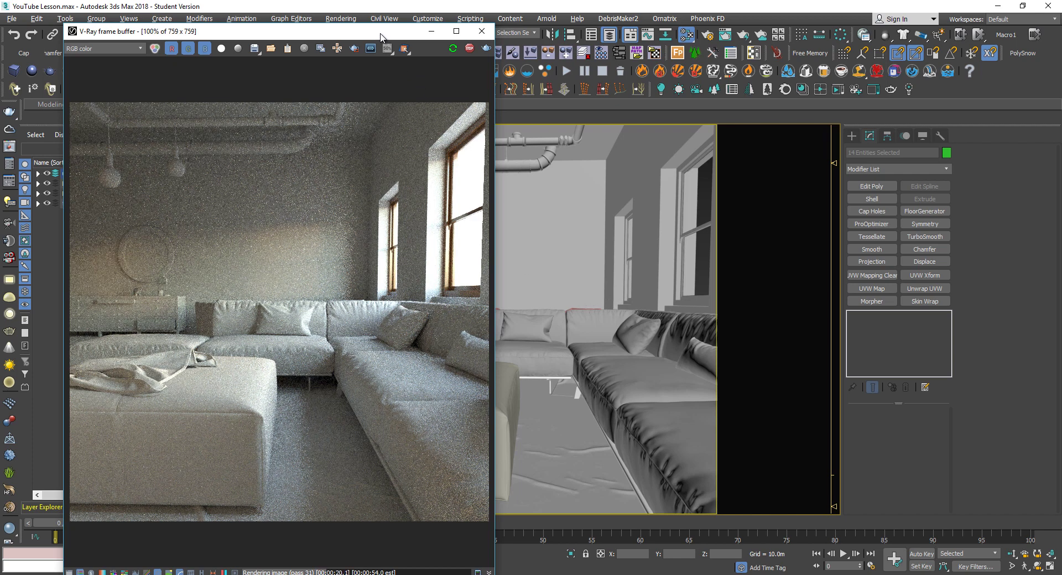
drag(381, 37, 335, 42)
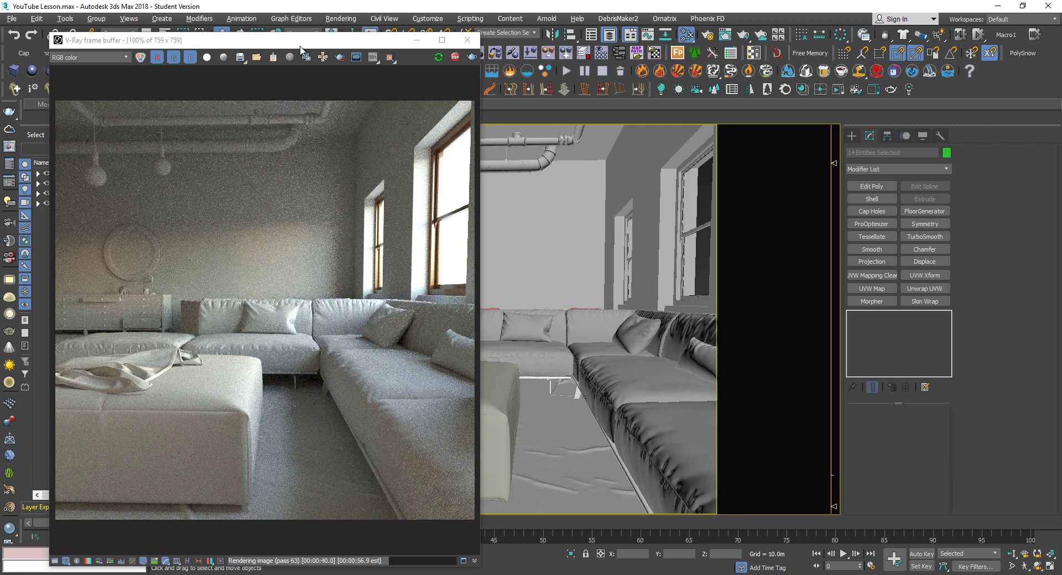
drag(301, 46, 349, 40)
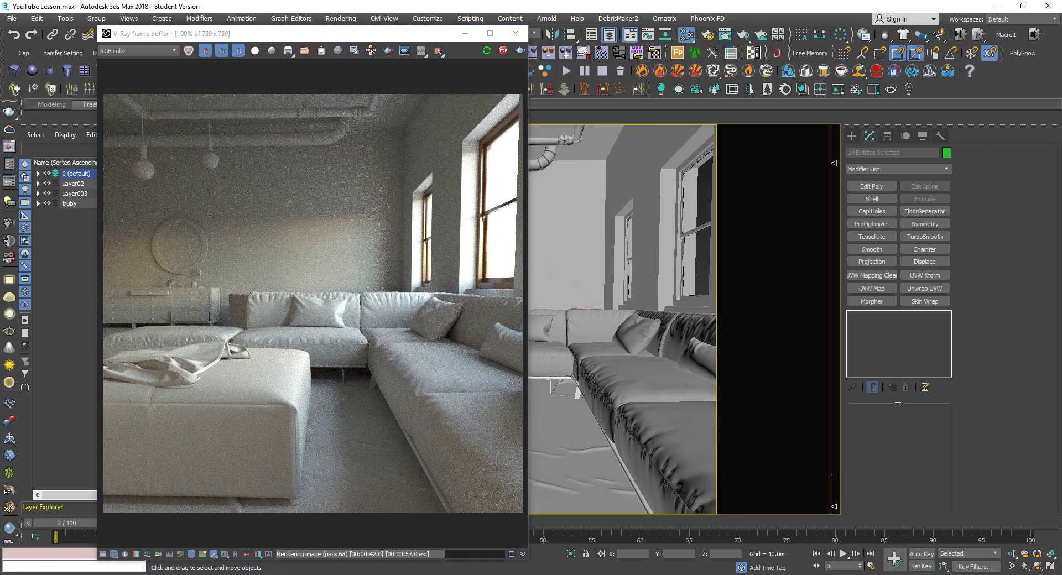
Orbit and dolly the physical camera to face the three windows and the sofa, with the dining table in the foreground
click(1038, 566)
drag(616, 372, 694, 382)
drag(437, 33, 0, 33)
click(1011, 554)
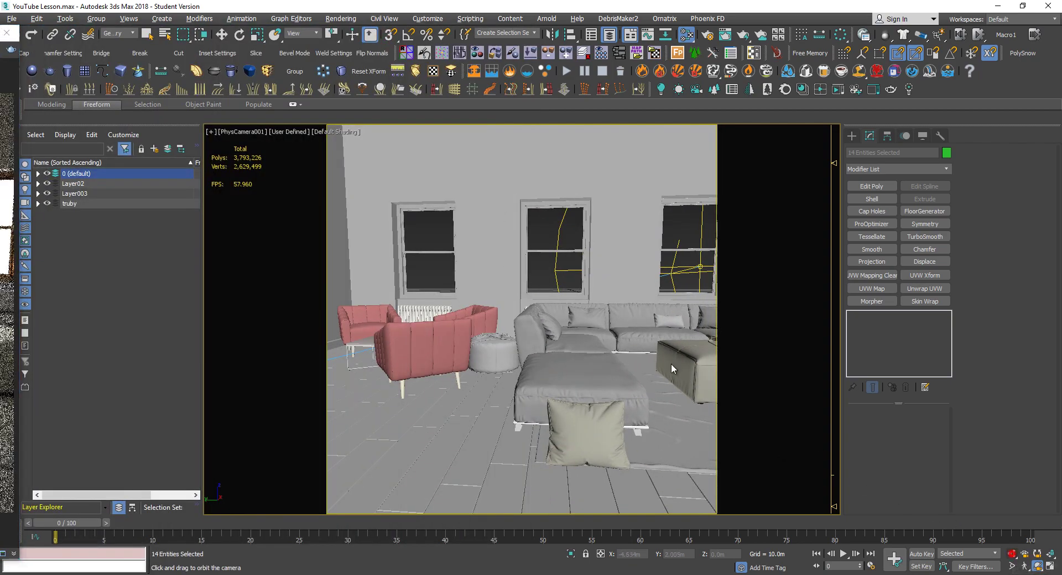
drag(595, 302, 570, 349)
middle_drag(564, 346, 458, 301)
drag(458, 301, 560, 340)
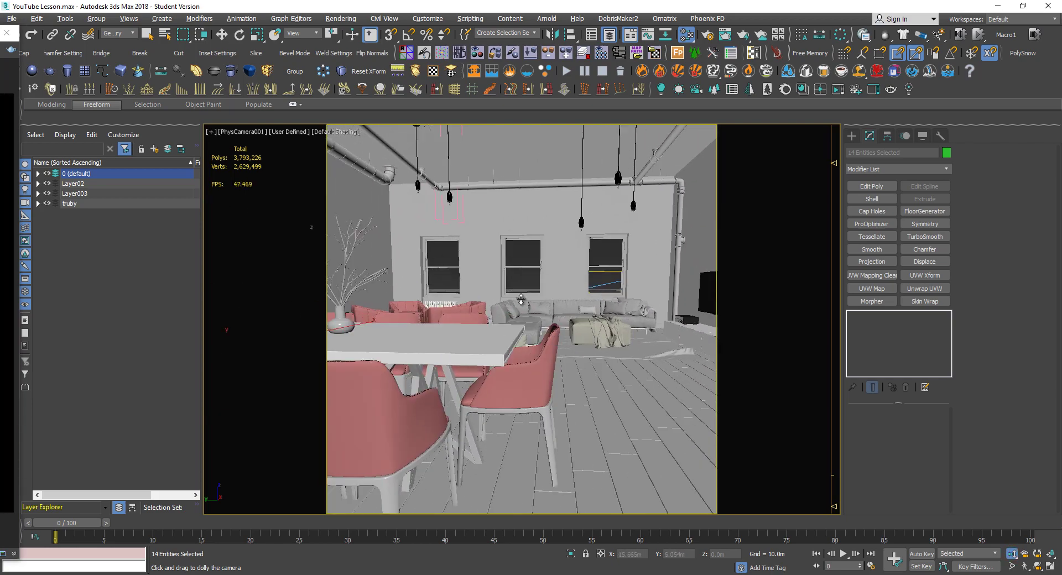
drag(521, 299, 512, 301)
Select the physical camera and set its focal length to 80 mm
click(242, 132)
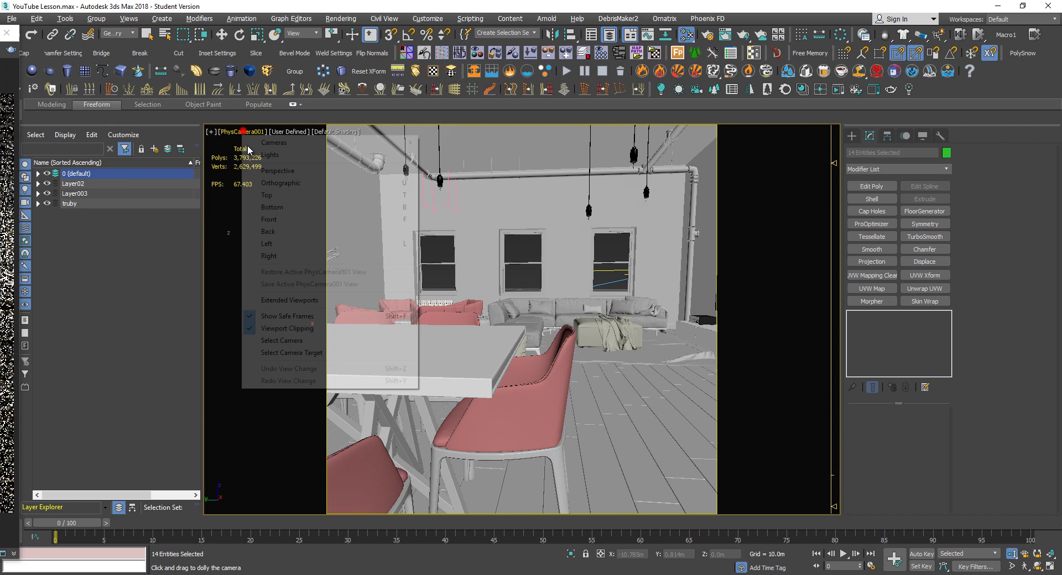
click(310, 341)
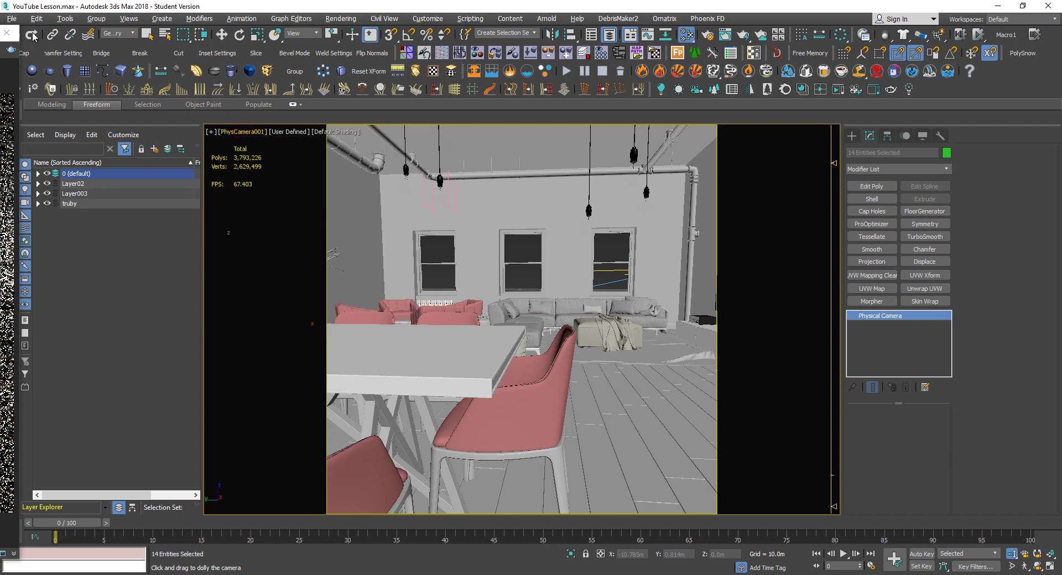
drag(0, 40, 68, 36)
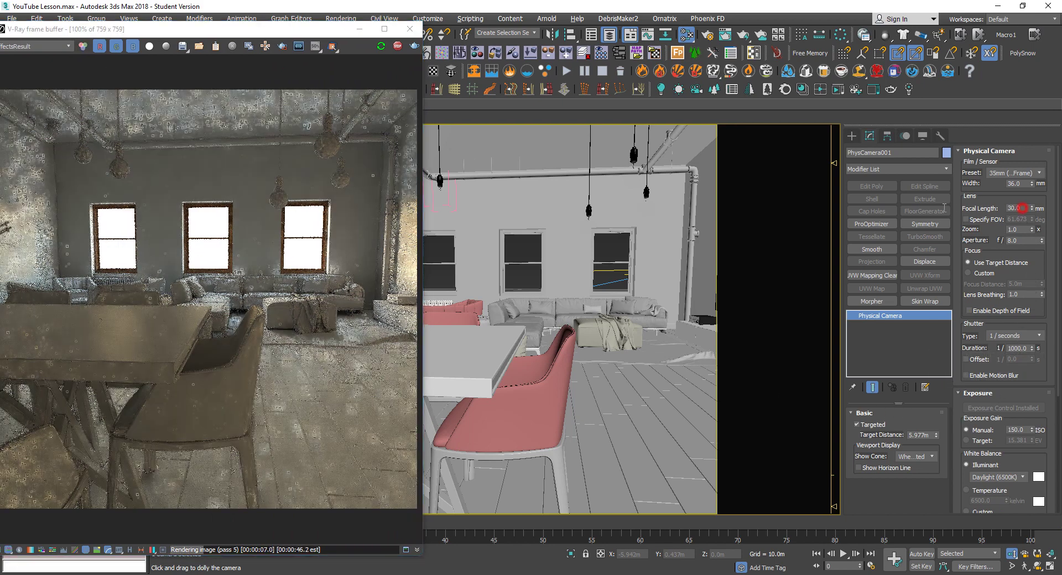
double_click(1023, 209)
text(80)
key(Return)
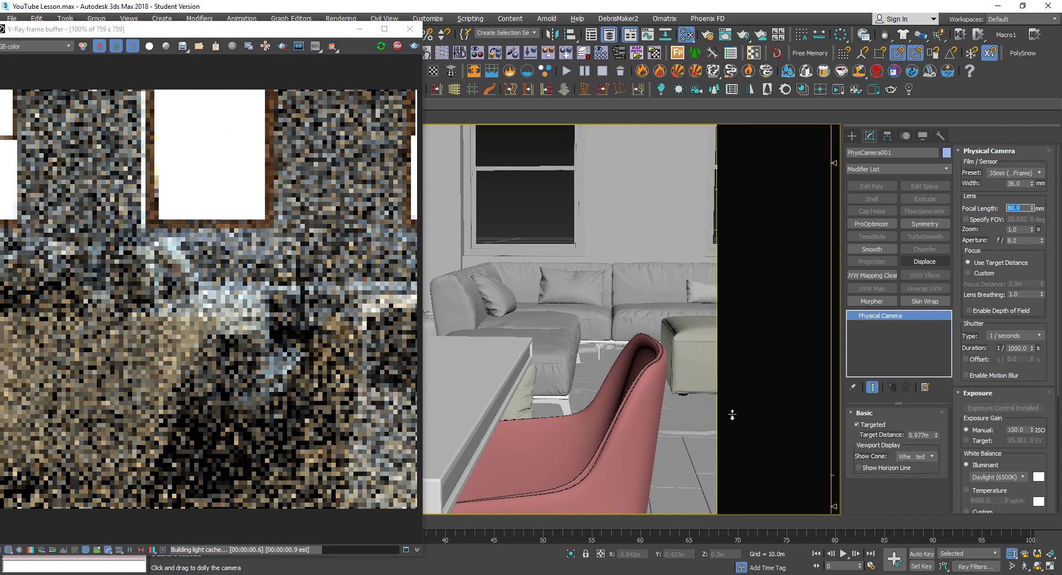
Orbit, pan and dolly the physical camera to frame the window and sofa from behind the dining table, repositioning the frame buffer to compare
click(1037, 567)
drag(707, 361, 533, 301)
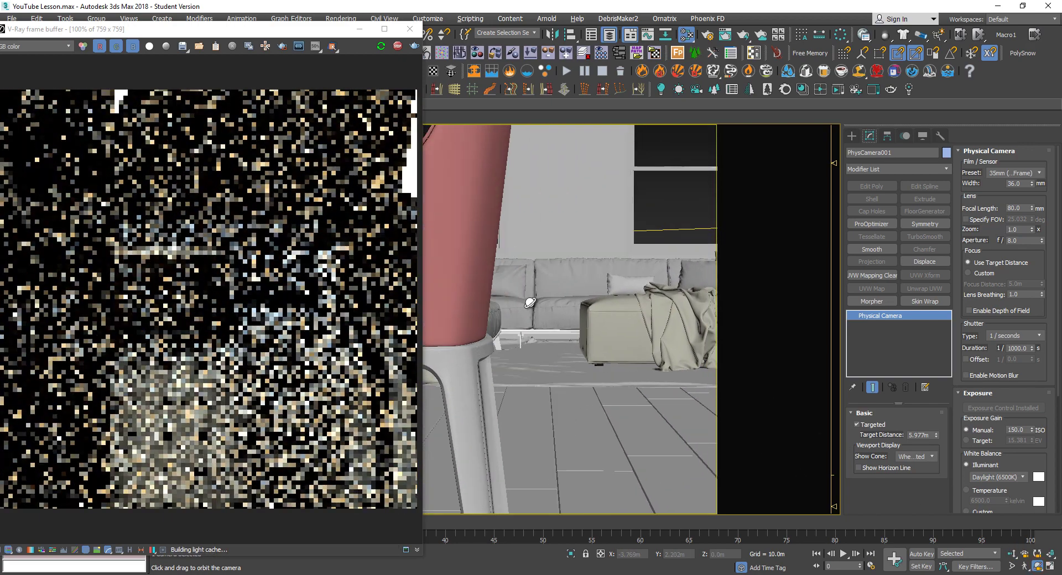
click(285, 32)
drag(172, 36, 14, 49)
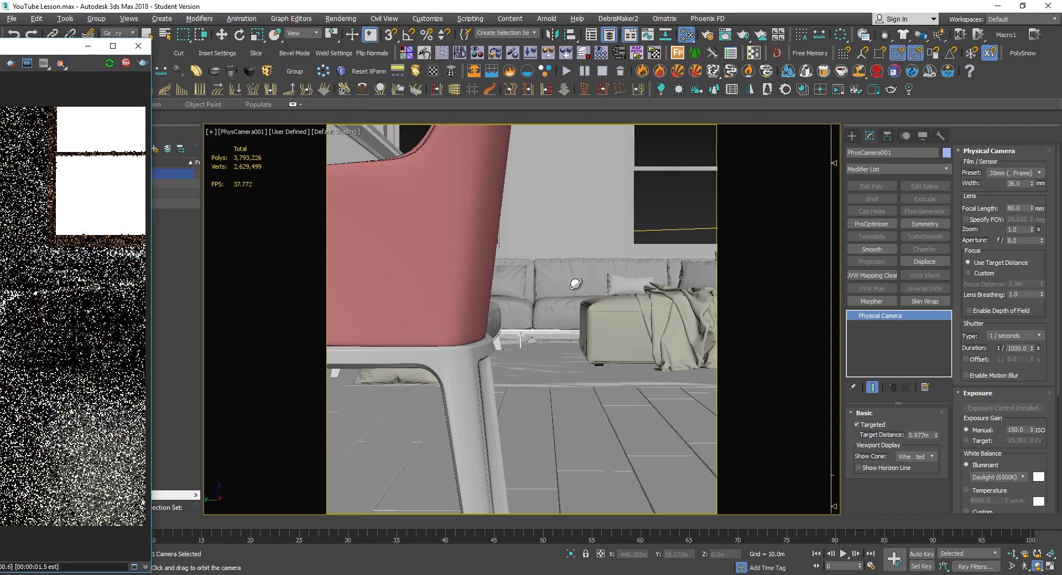
middle_drag(575, 283, 601, 362)
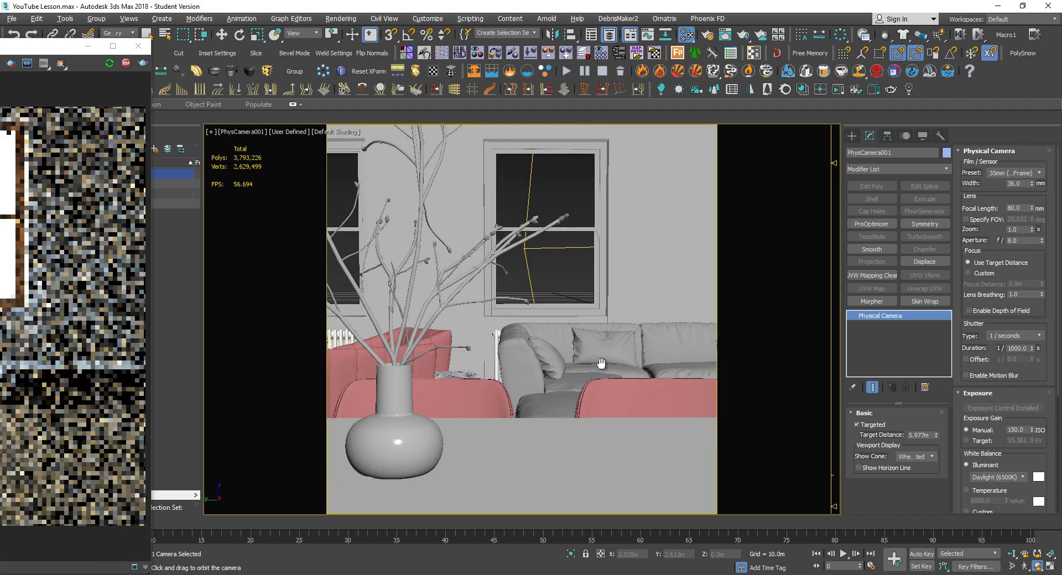
click(1012, 553)
drag(561, 424, 545, 357)
drag(0, 47, 288, 42)
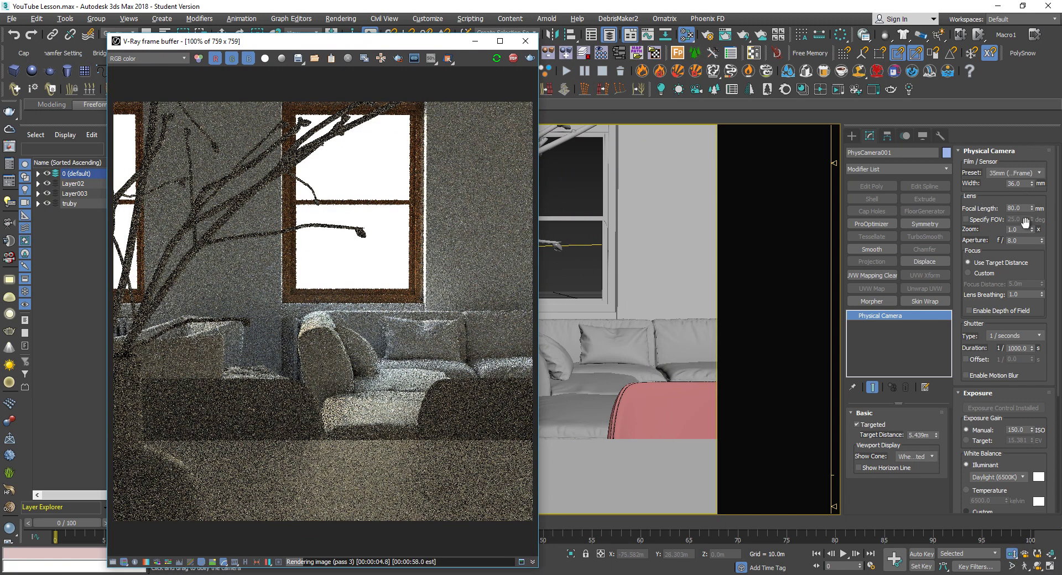
Try a 60 mm focal length on the physical camera and settle on 50 mm
drag(1023, 209, 910, 208)
text(60)
key(Return)
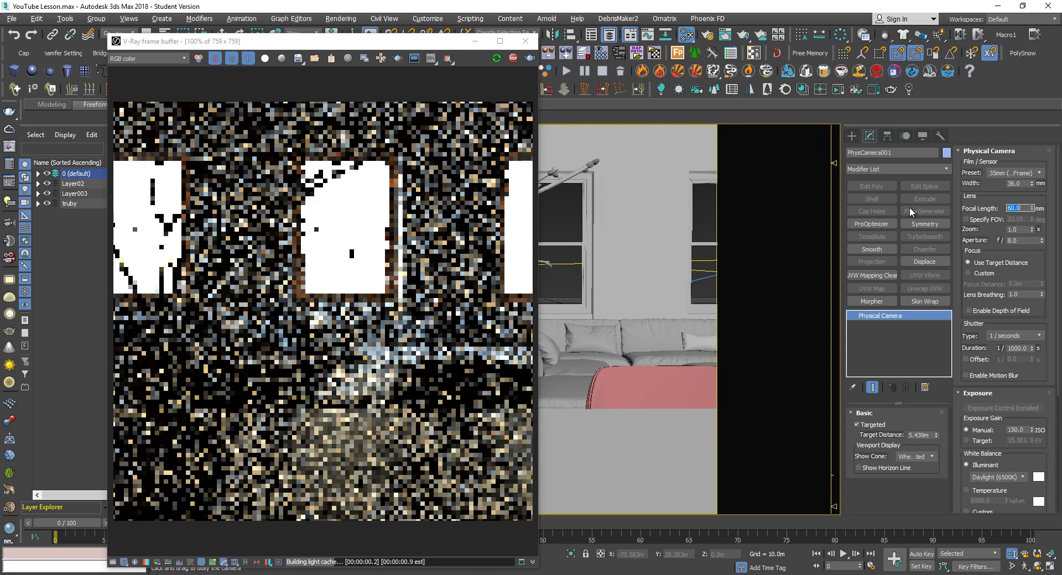
text(50)
key(Return)
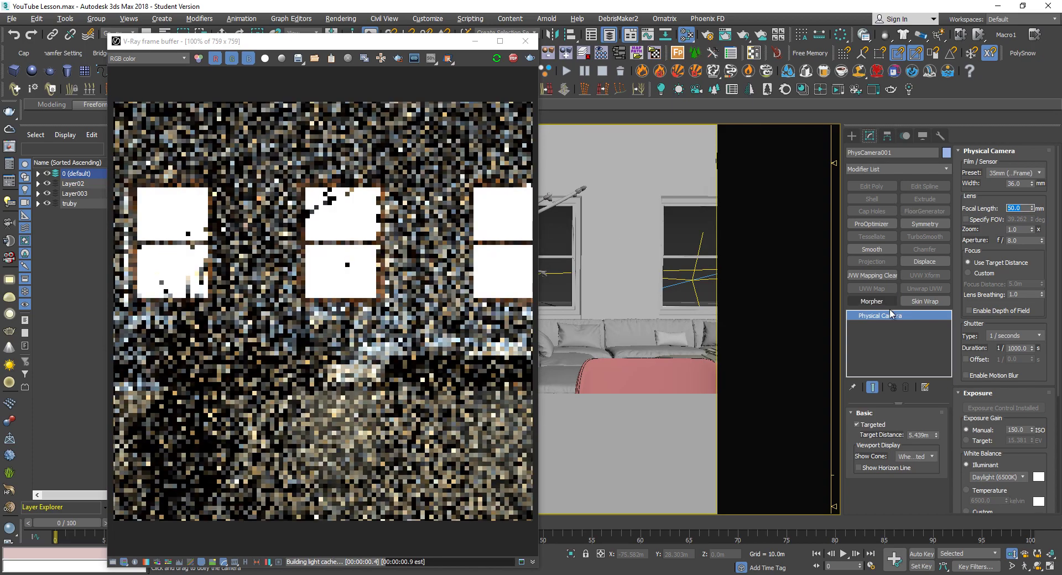
Reframe the camera on two windows, the sofa, the ottoman and the TV wall, and move the frame buffer off the viewport's window area
middle_drag(702, 350, 610, 336)
scroll(602, 349, down, 3)
scroll(605, 361, up, 2)
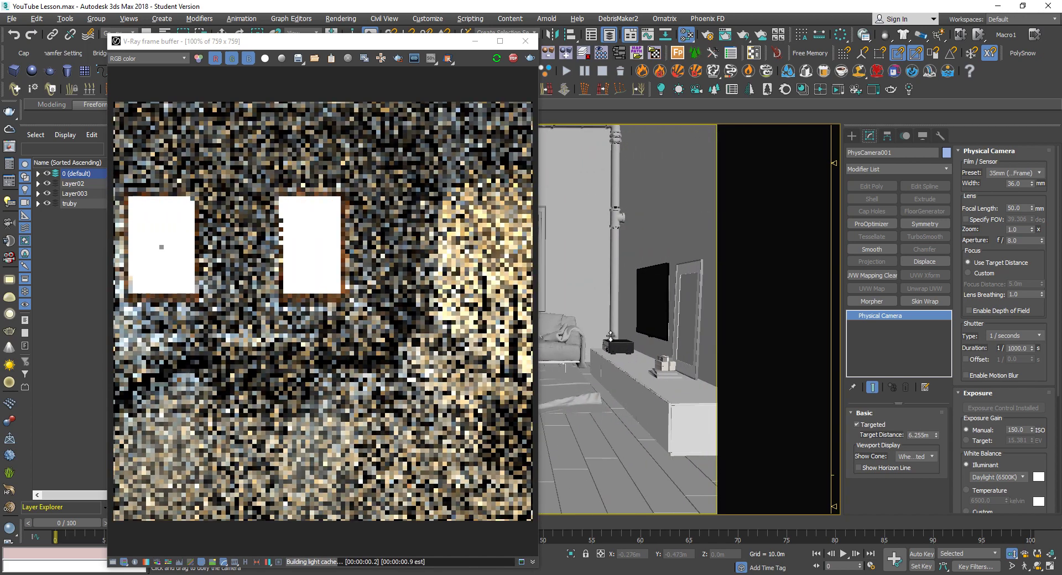
drag(286, 42, 758, 44)
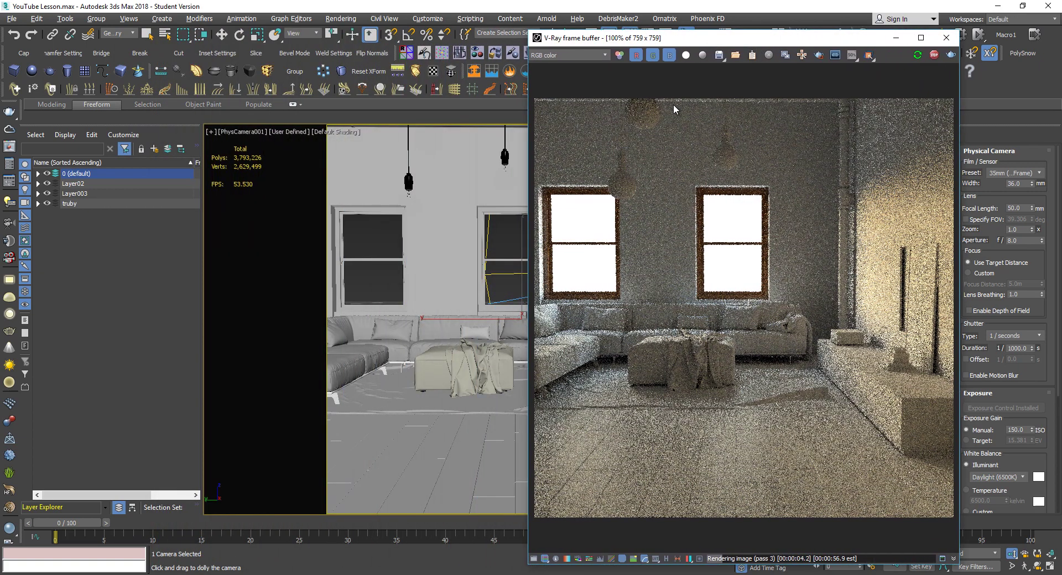